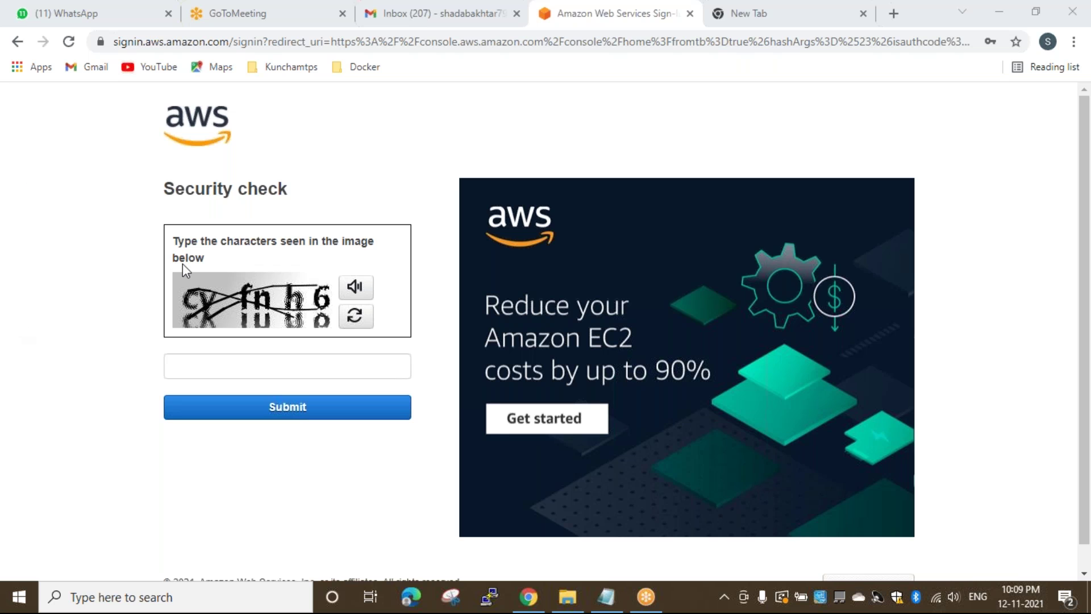
# - Replace the stuck sign-in tab with aws.amazon.com and start the console sign-in
pyautogui.click(689, 15)
pyautogui.click(418, 44)
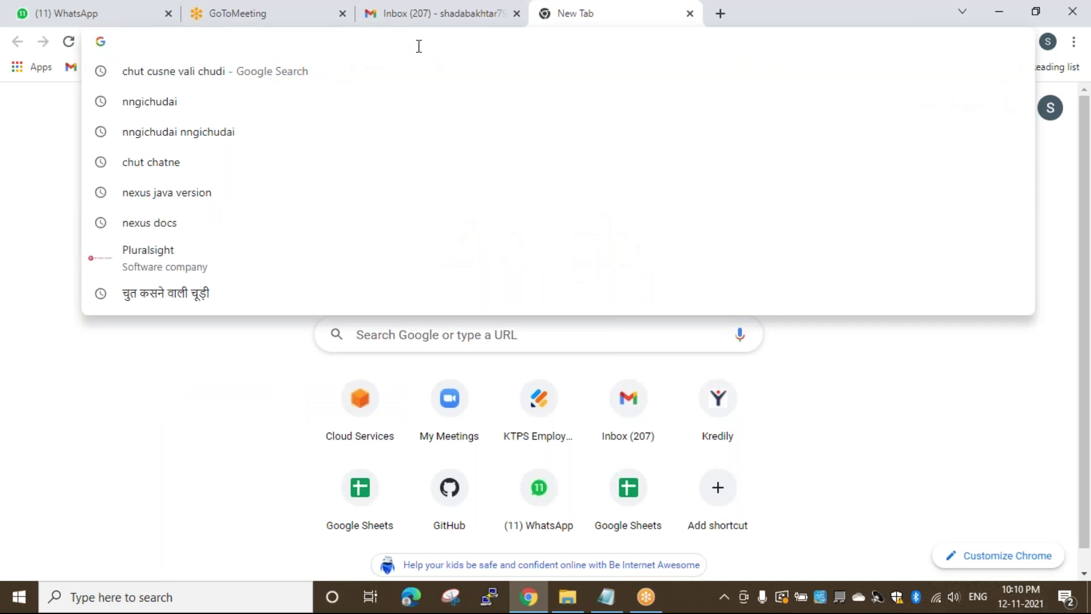
pyautogui.write('a')
pyautogui.press('Right')
pyautogui.press('Return')
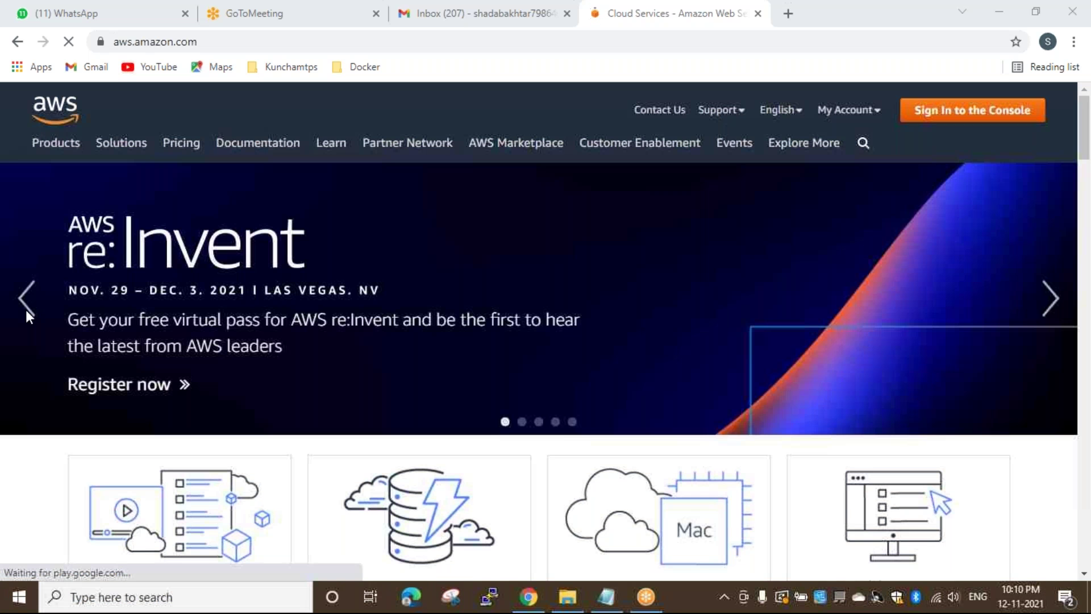
pyautogui.click(975, 125)
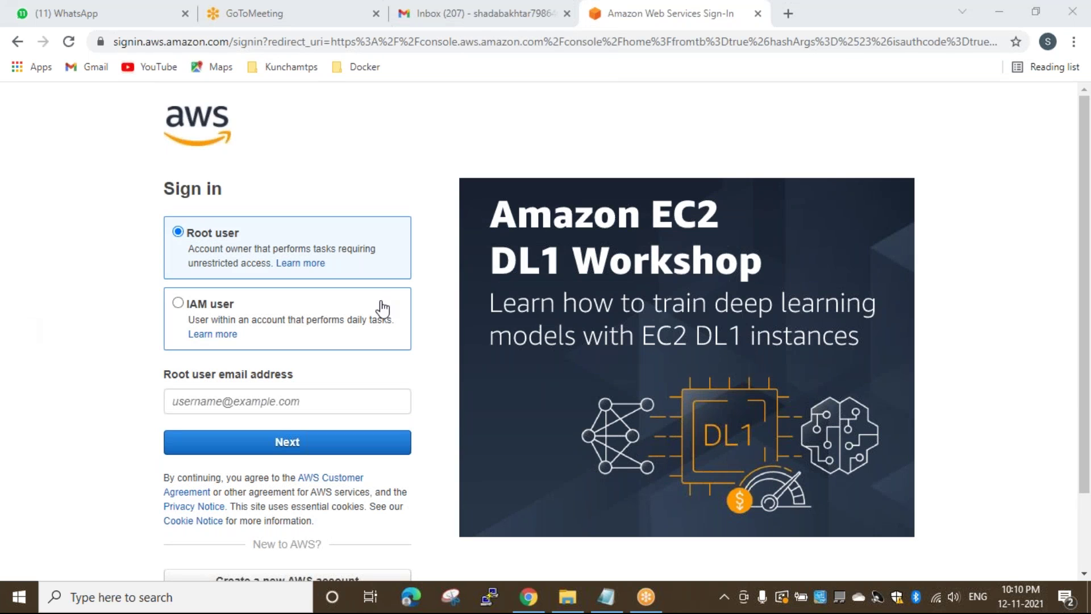
# - Sign in as the root user with the saved e-mail, security check and account password
pyautogui.click(321, 395)
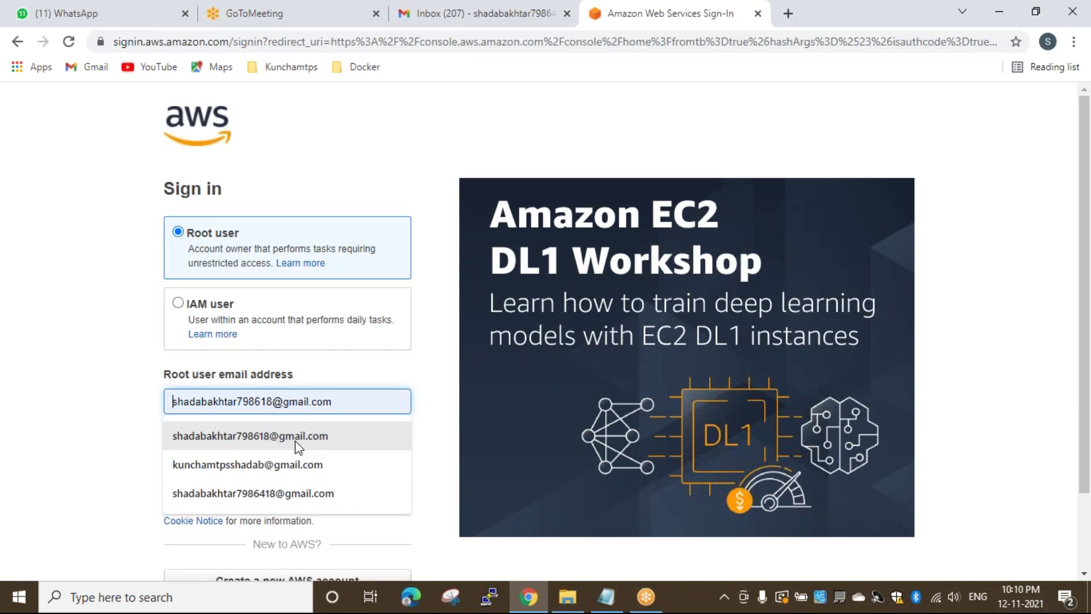
pyautogui.click(295, 436)
pyautogui.click(295, 443)
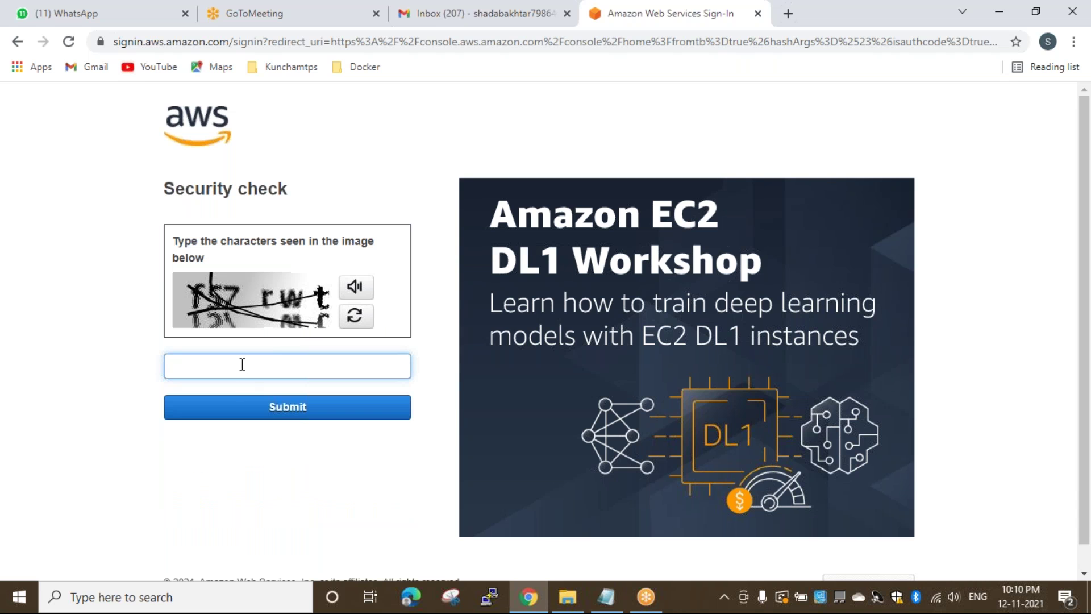
pyautogui.write('f57rwt')
pyautogui.click(305, 409)
pyautogui.write('••••')
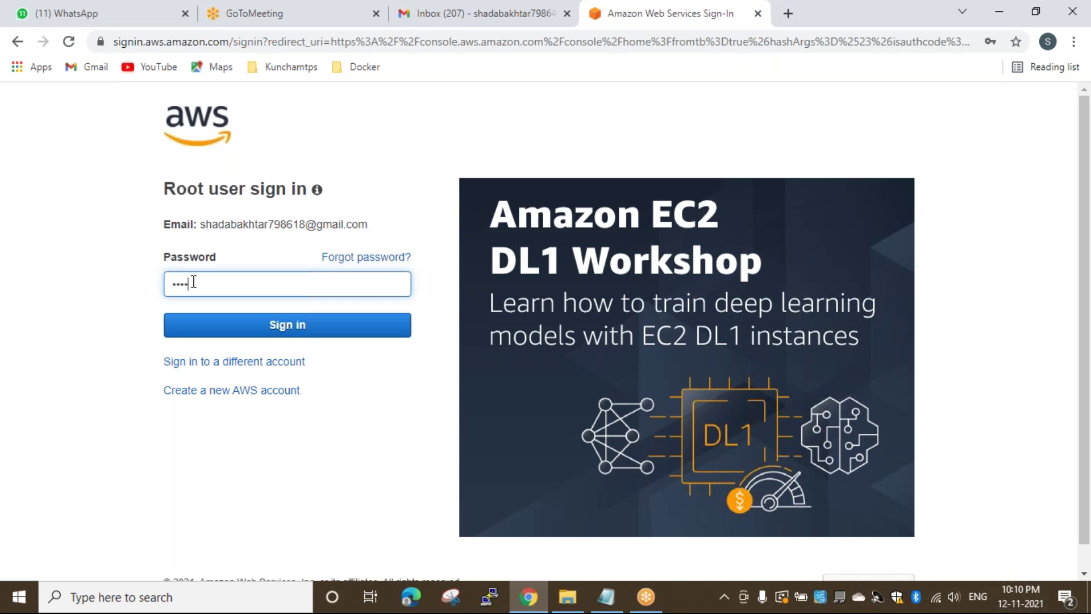
pyautogui.write('••••••')
pyautogui.click(287, 324)
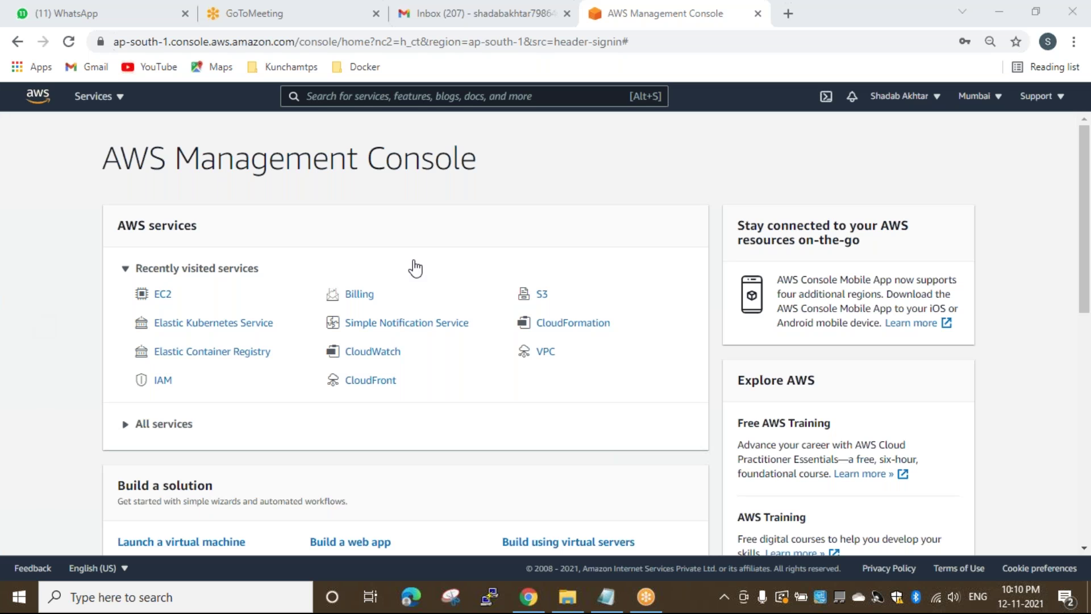
pyautogui.click(163, 294)
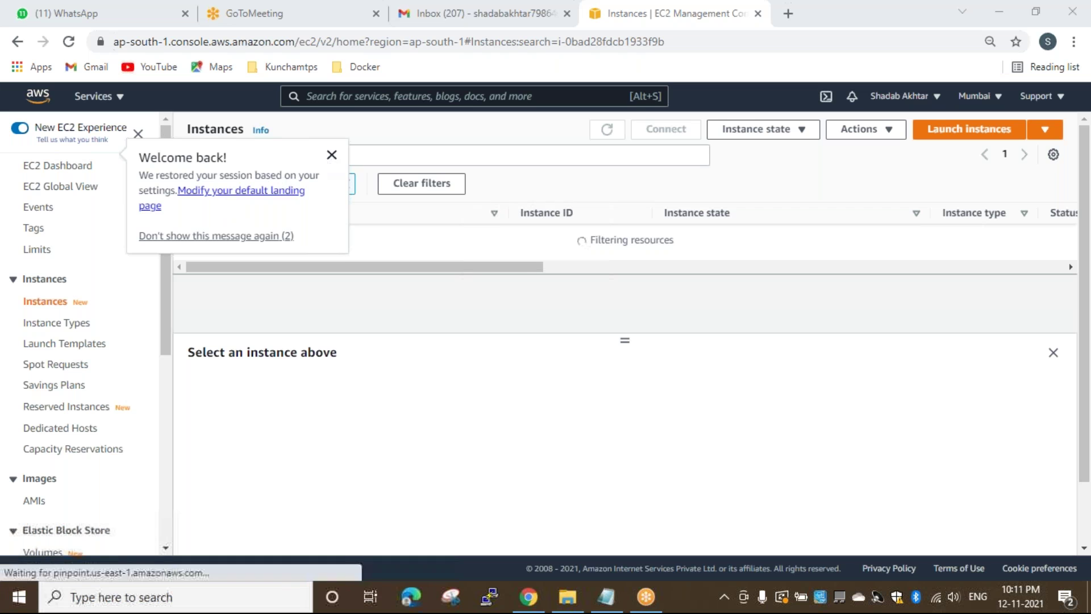
# - Start the Nexus-Server instance and refresh until it shows Running at 65.0.199.128
pyautogui.click(332, 155)
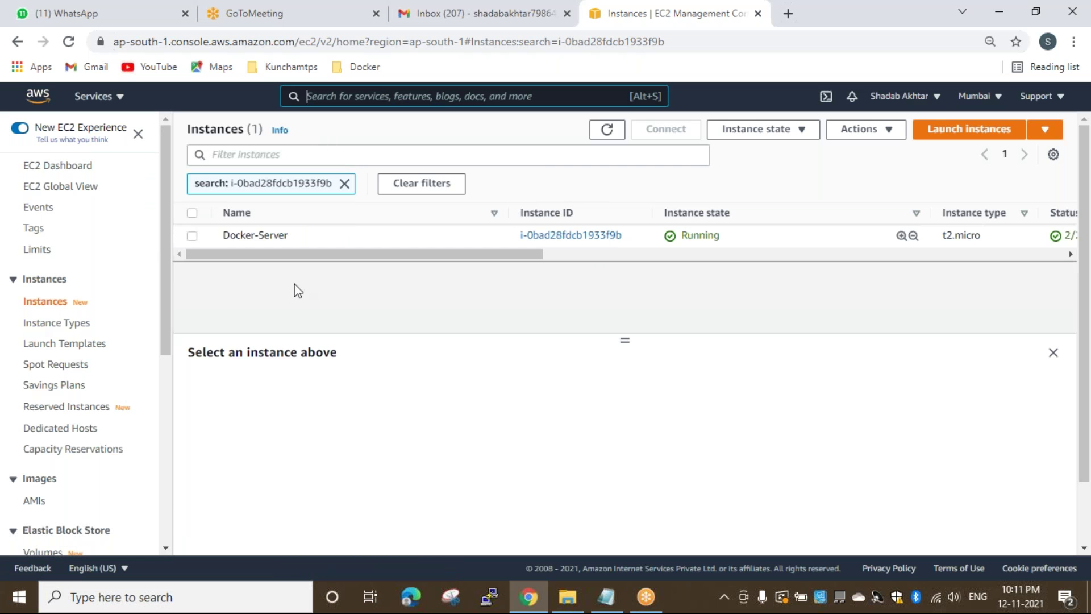
pyautogui.click(343, 184)
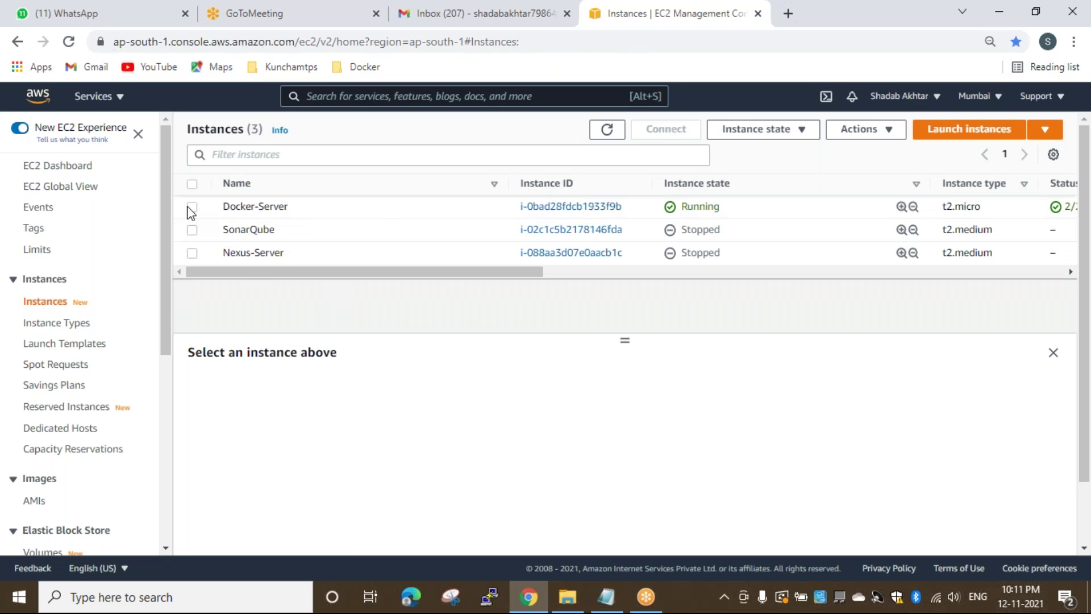
pyautogui.click(196, 253)
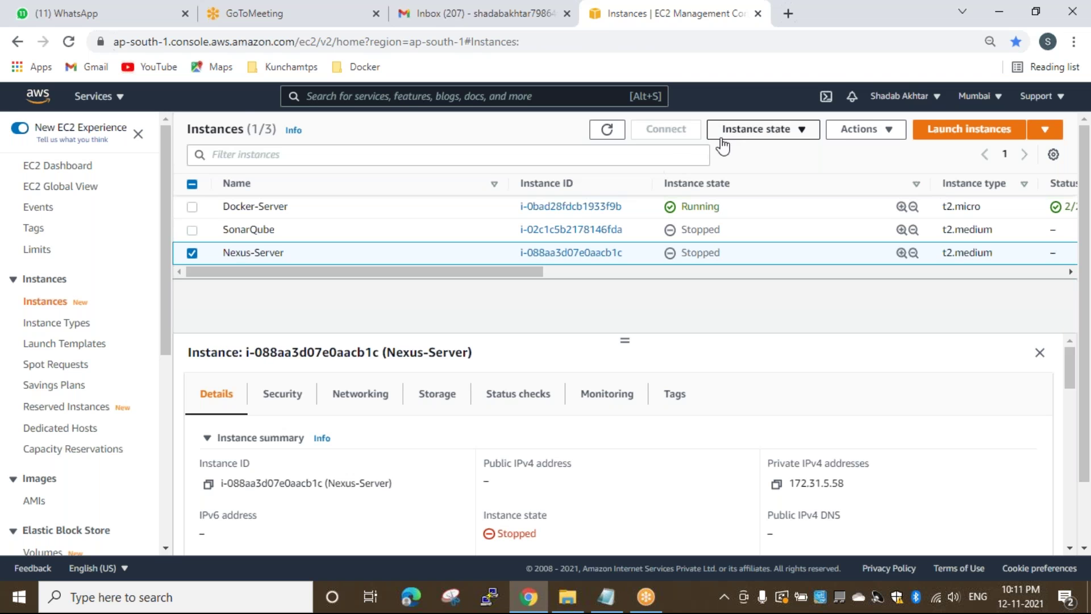
pyautogui.click(748, 132)
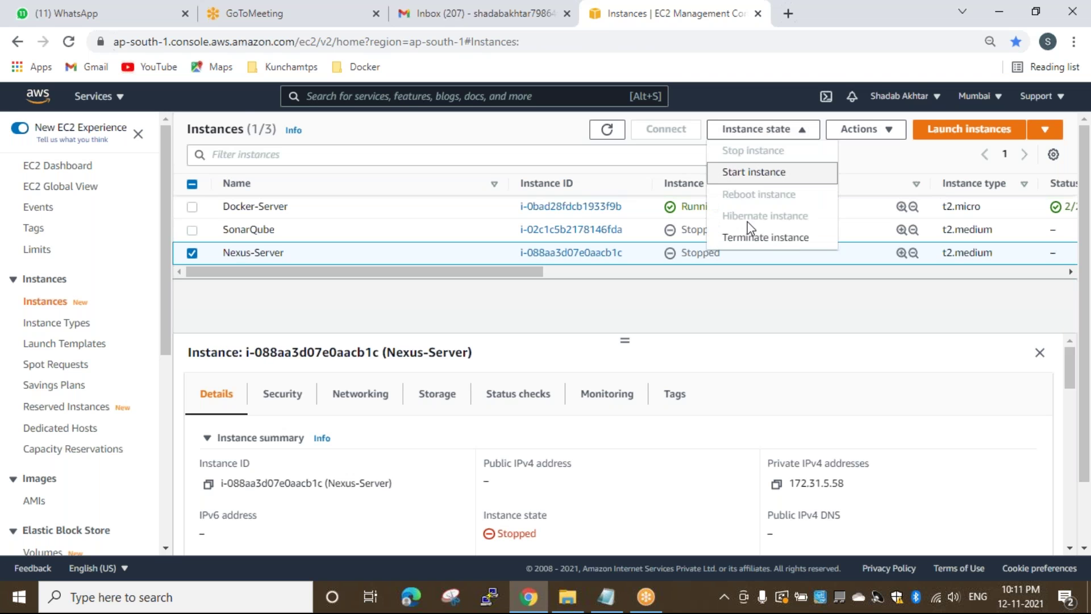
pyautogui.click(757, 177)
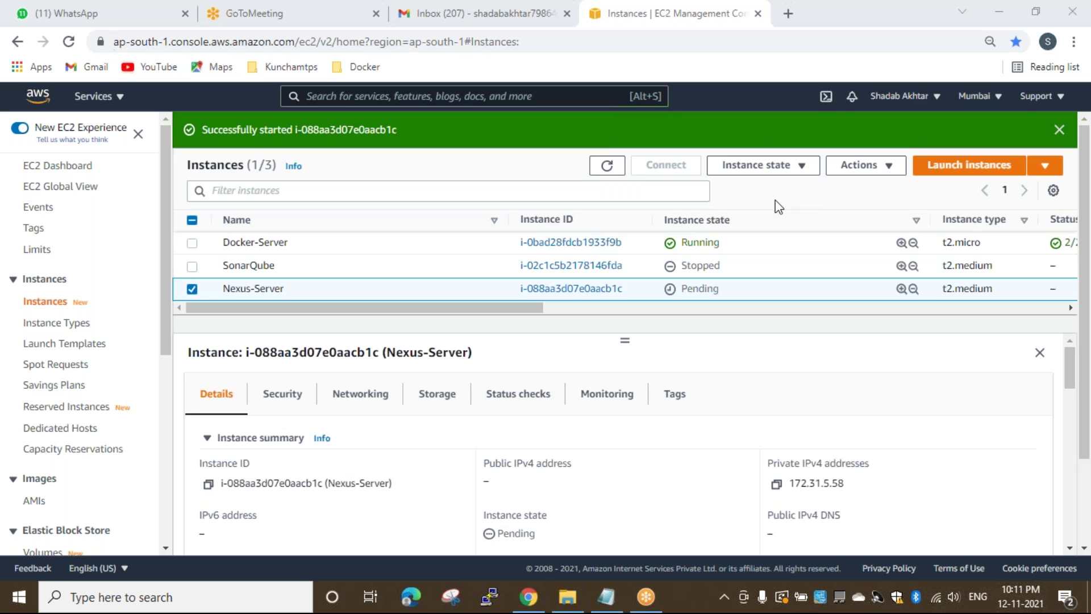
pyautogui.click(610, 166)
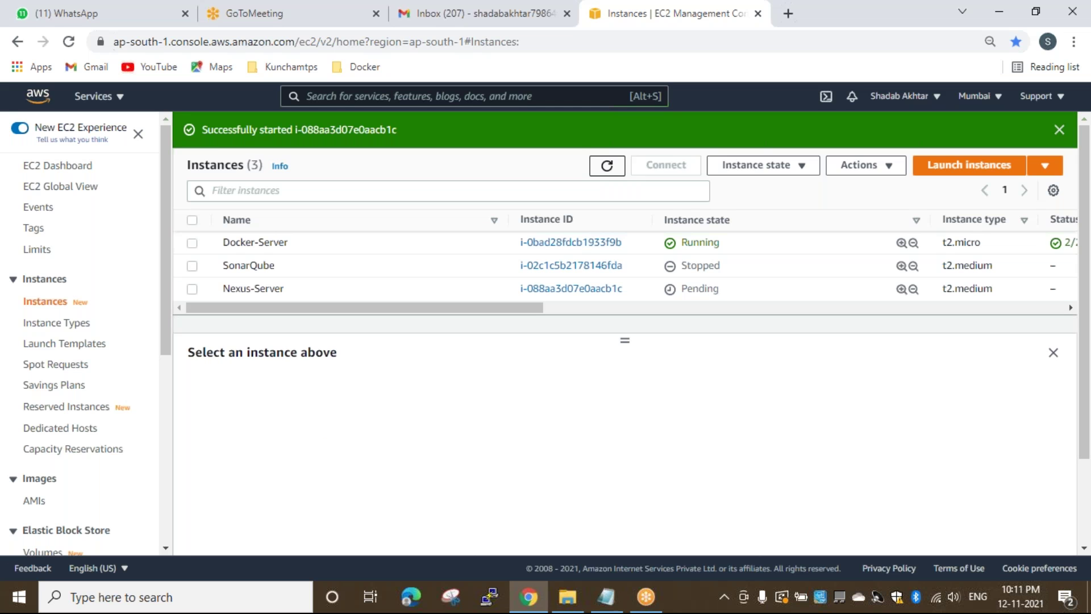
pyautogui.moveTo(682, 284); pyautogui.dragTo(760, 296)
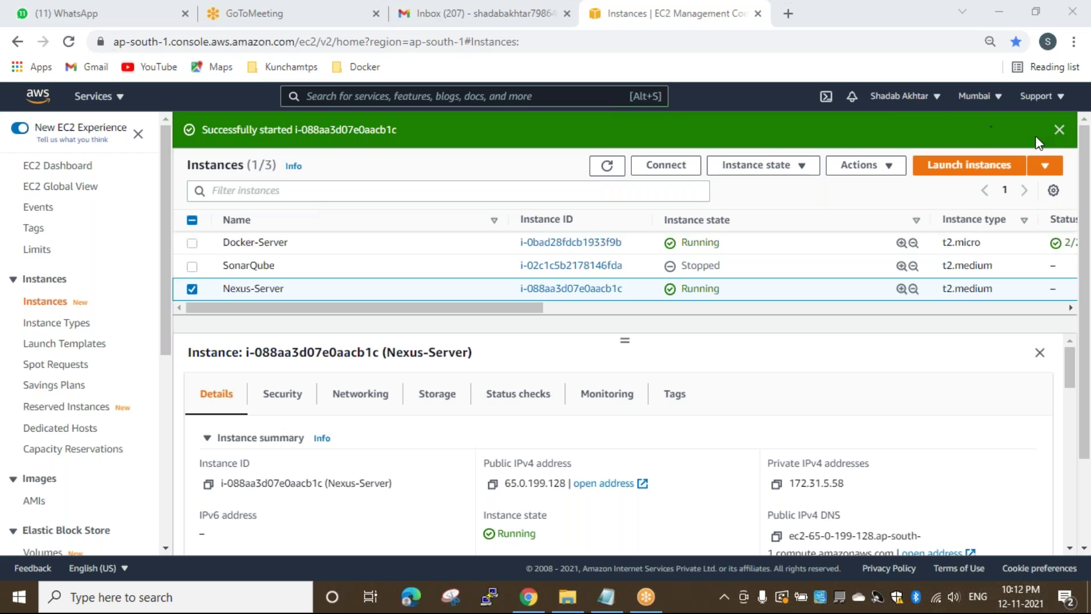
pyautogui.click(1059, 130)
pyautogui.click(1059, 130)
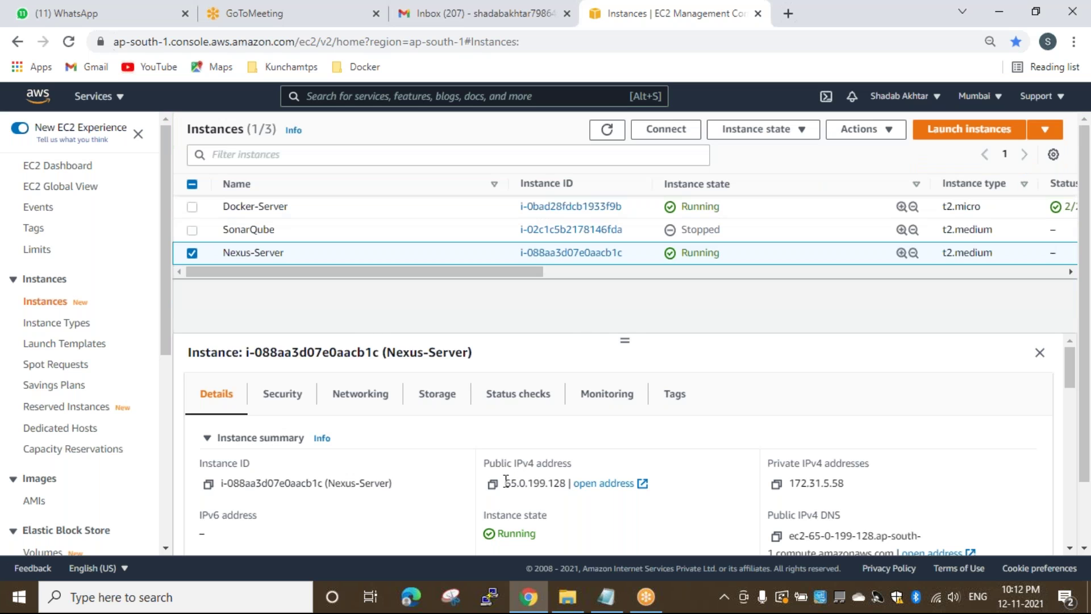
pyautogui.click(493, 484)
pyautogui.click(489, 597)
pyautogui.write('ec2-')
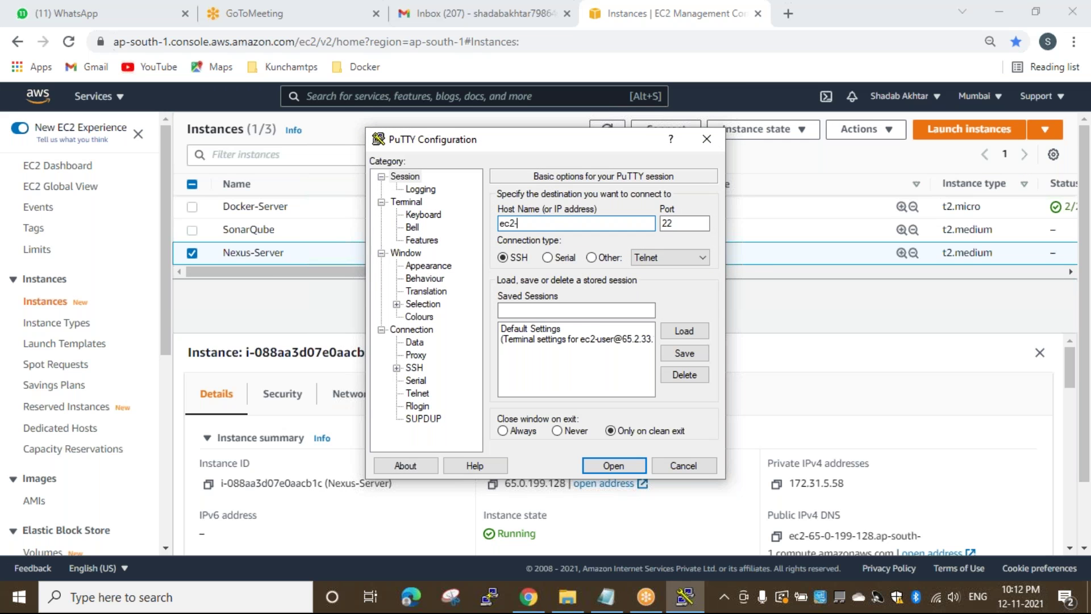
pyautogui.write('user@')
pyautogui.hotkey('ctrl', 'v')
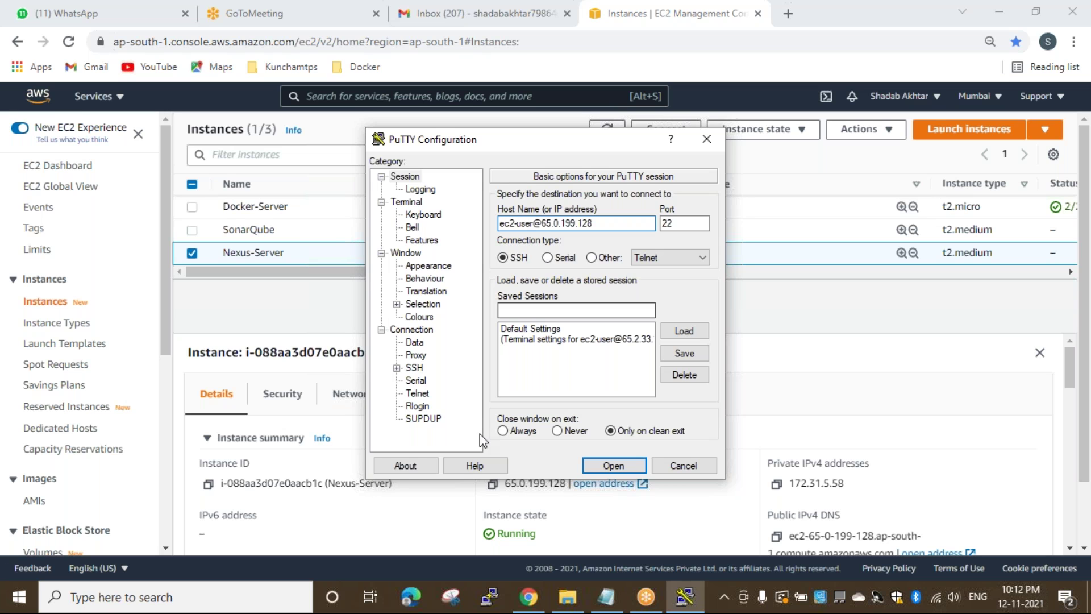
# - Set the PuTTY terminal font size to 12
pyautogui.click(396, 368)
pyautogui.click(430, 380)
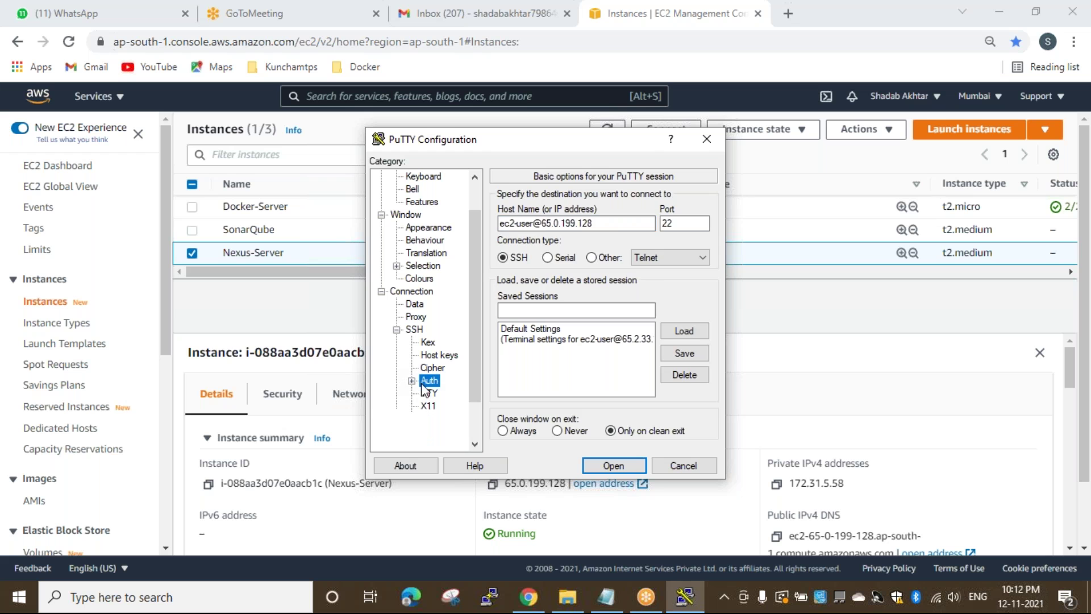
pyautogui.click(438, 227)
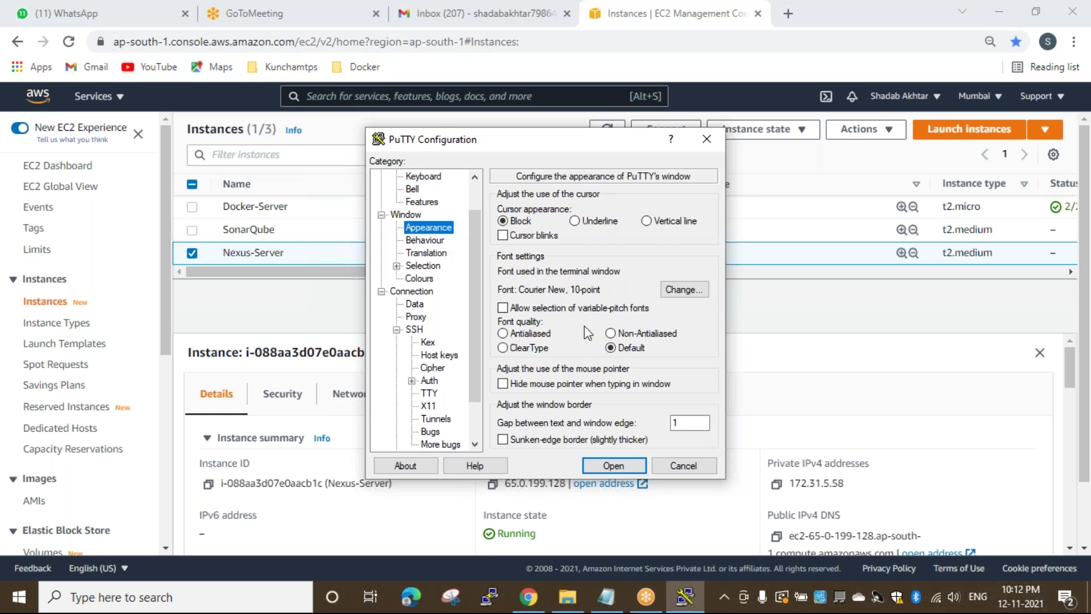
pyautogui.click(671, 299)
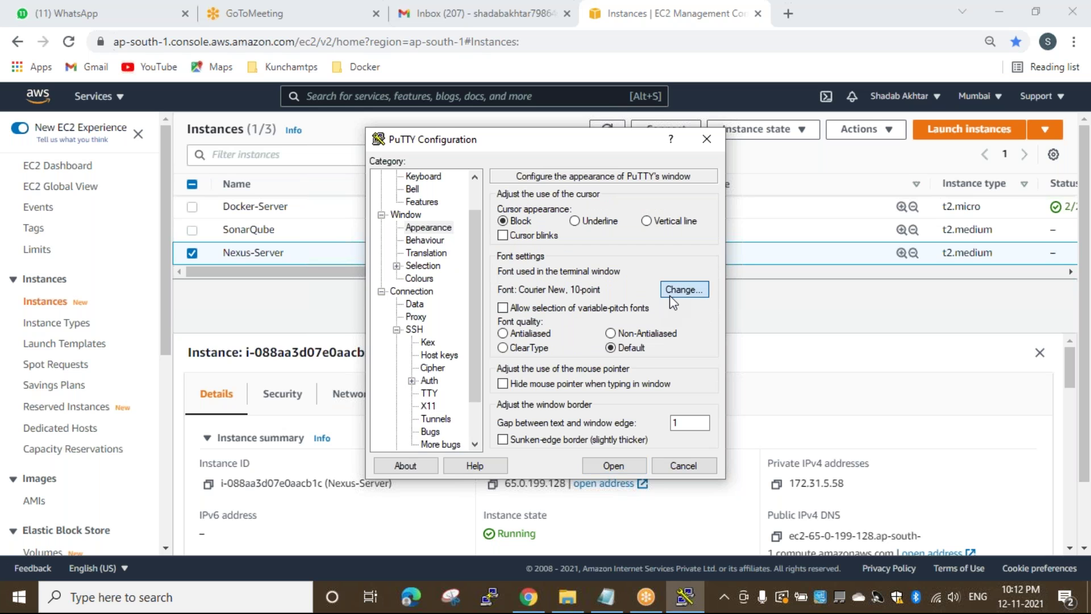
pyautogui.click(677, 294)
pyautogui.click(635, 551)
# - Connect, accept the host key, maximize the terminal and clear the screen
pyautogui.click(610, 462)
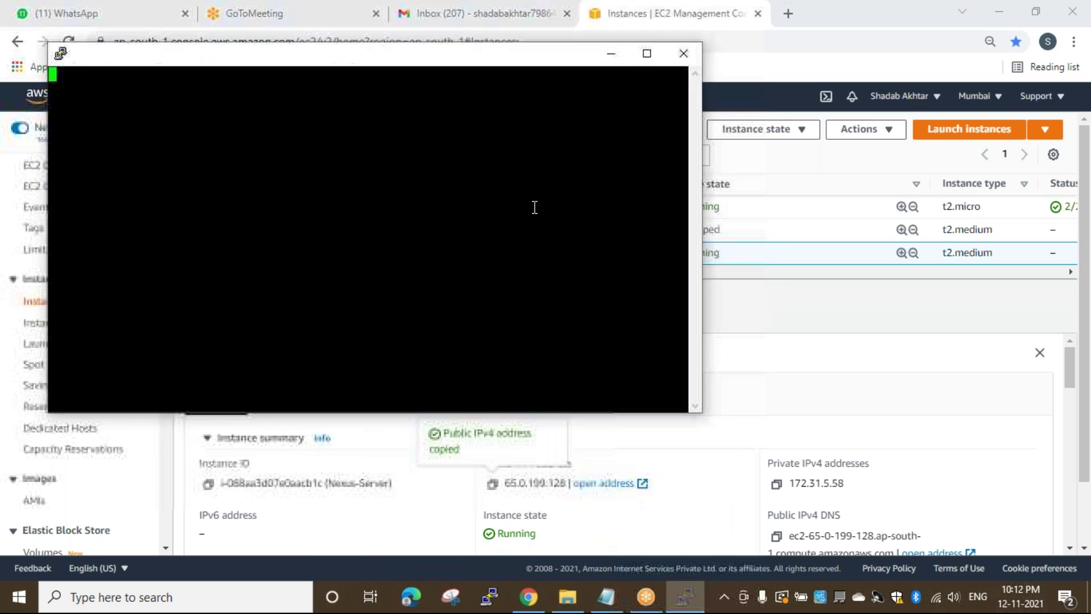
pyautogui.click(340, 328)
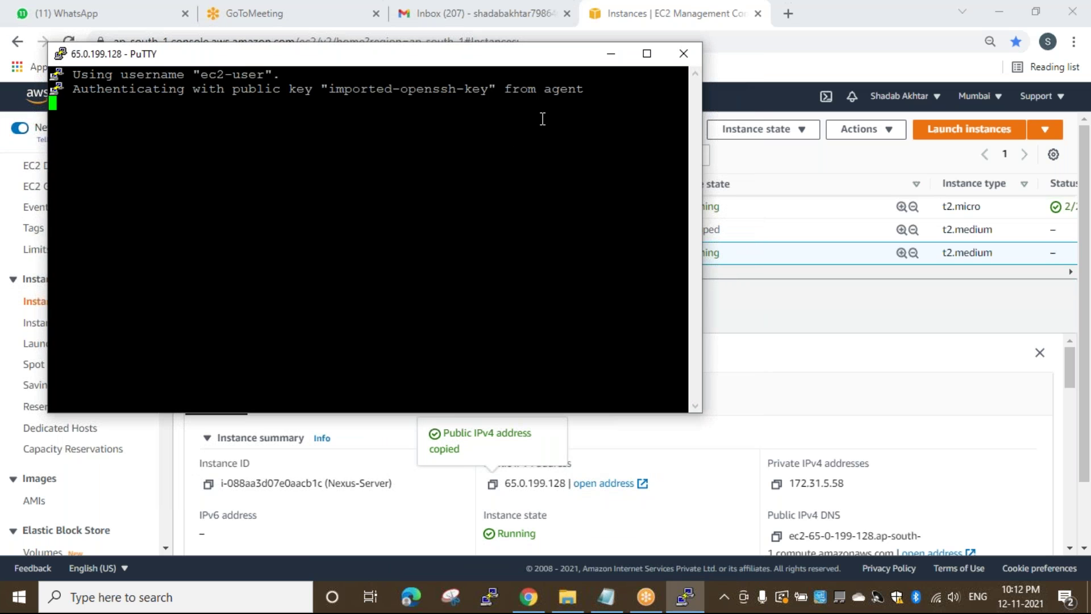
pyautogui.moveTo(557, 63); pyautogui.dragTo(748, 55)
pyautogui.click(837, 48)
pyautogui.write('clear')
pyautogui.press('Return')
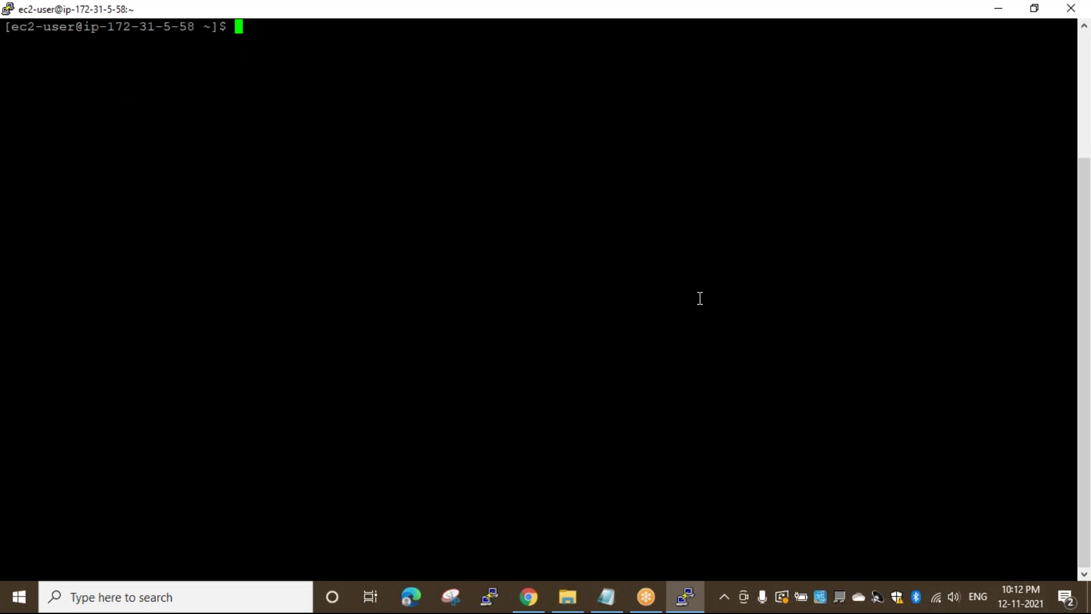
# - Switch to a root shell with sudo -i
pyautogui.click(746, 11)
pyautogui.write('c')
pyautogui.press('BackSpace')
pyautogui.write('sudo -i')
pyautogui.press('Return')
# - Change into /opt and list it, marking the nexus and sonatype-work folders
pyautogui.write('cd ')
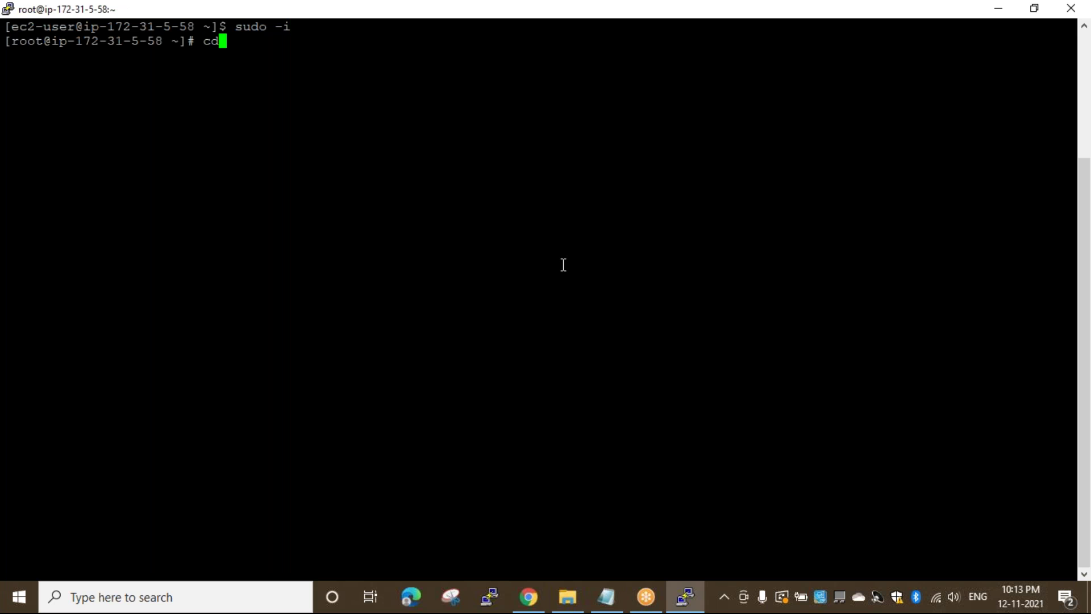
pyautogui.write('/po')
pyautogui.press('BackSpace')
pyautogui.press('BackSpace')
pyautogui.write('opt/')
pyautogui.press('Return')
pyautogui.write('ls')
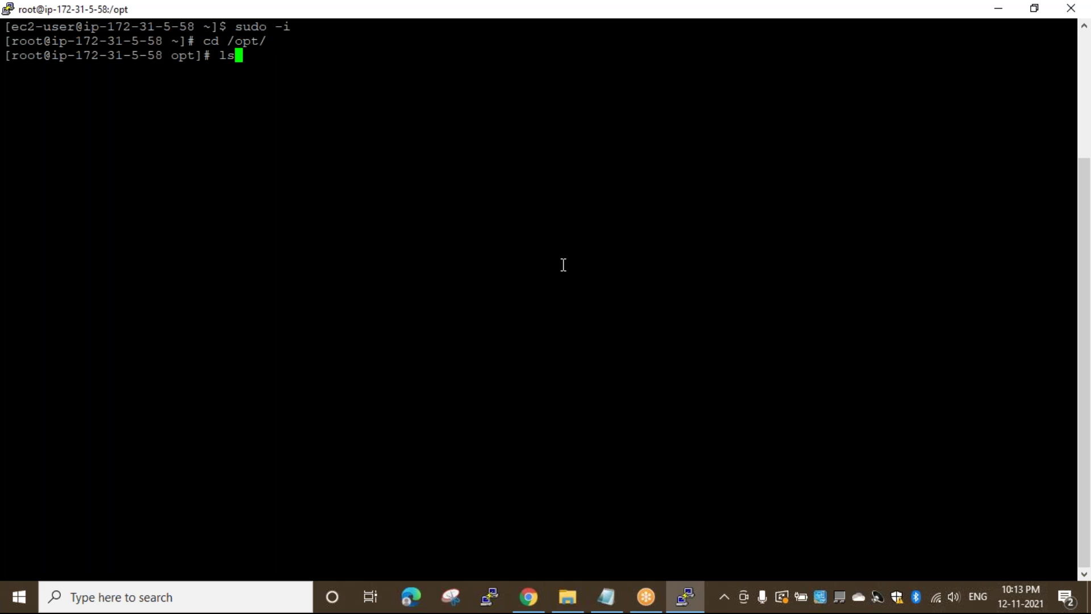
pyautogui.press('Return')
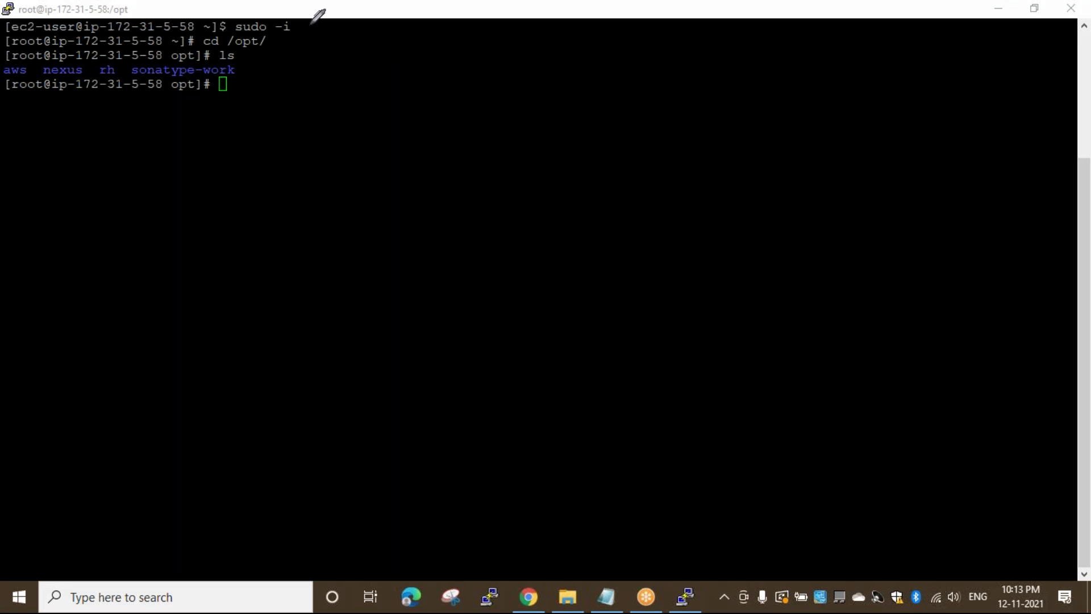
pyautogui.moveTo(40, 59)
pyautogui.mouseDown()
pyautogui.moveTo(60, 90)
pyautogui.moveTo(90, 89)
pyautogui.moveTo(96, 50)
pyautogui.moveTo(41, 56)
pyautogui.mouseUp()
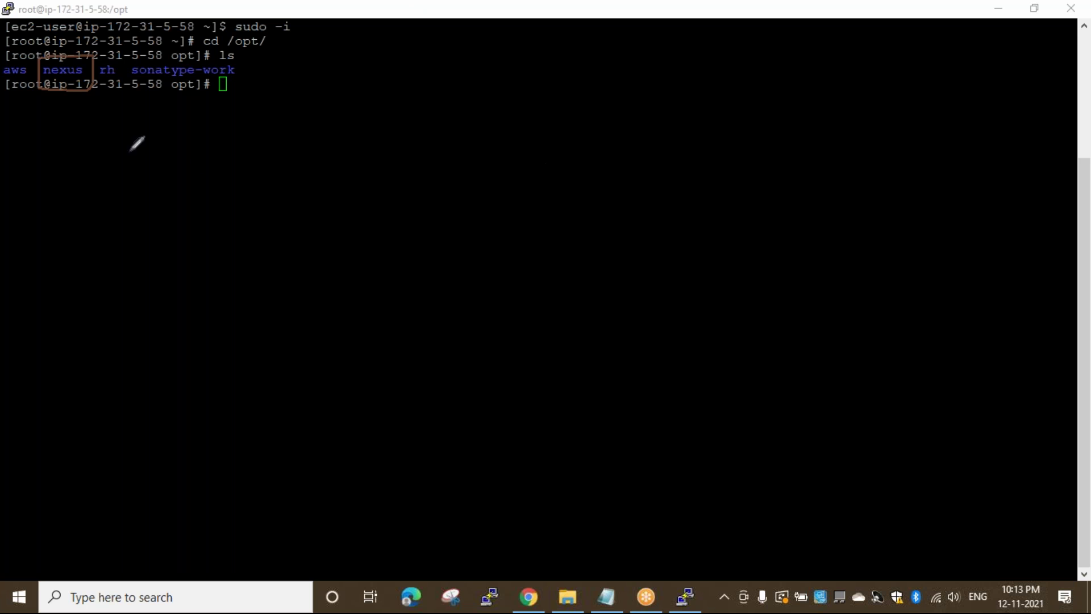
pyautogui.moveTo(124, 50)
pyautogui.mouseDown()
pyautogui.moveTo(132, 83)
pyautogui.moveTo(241, 84)
pyautogui.moveTo(241, 60)
pyautogui.moveTo(173, 57)
pyautogui.mouseUp()
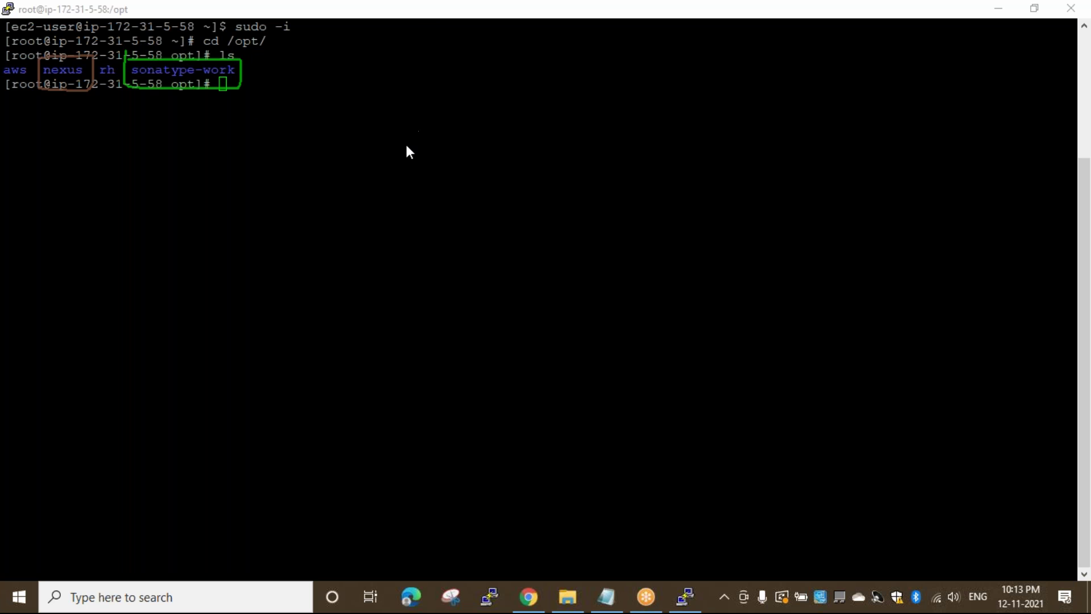
pyautogui.press('Escape')
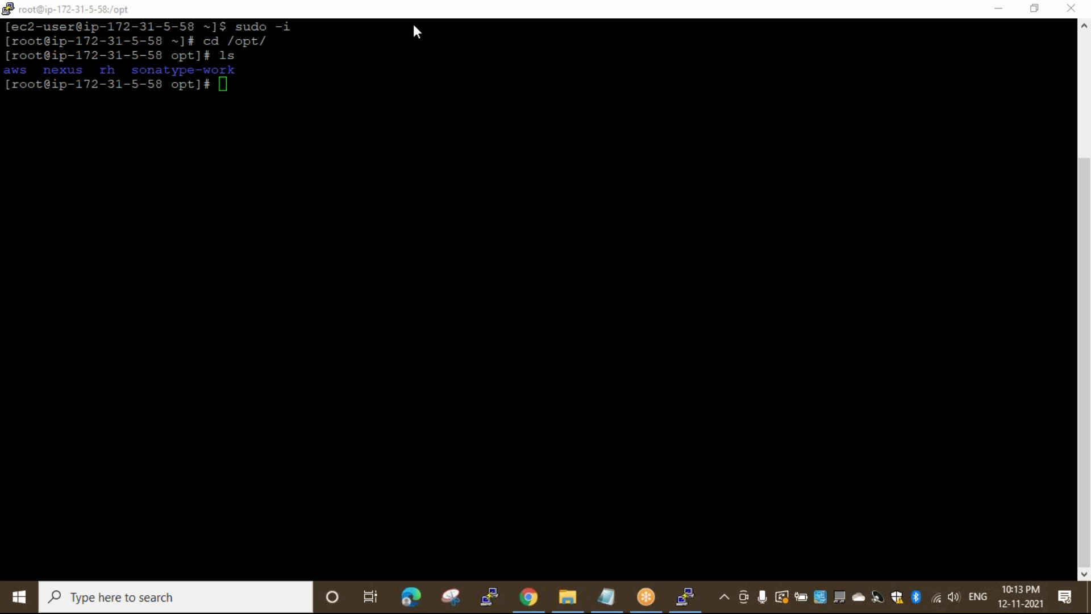
pyautogui.click(307, 166)
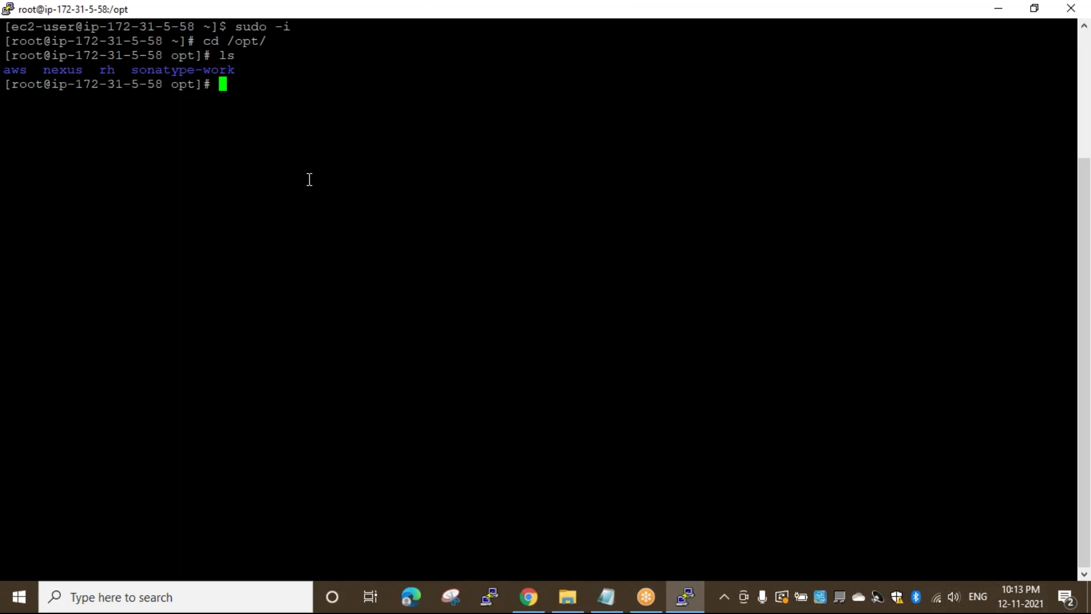
# - Go up to the root directory with cd .
pyautogui.write('ll ')
pyautogui.write('cd ')
pyautogui.write('..')
pyautogui.press('Home')
pyautogui.press('Delete')
pyautogui.press('Delete')
pyautogui.press('Delete')
pyautogui.press('Return')
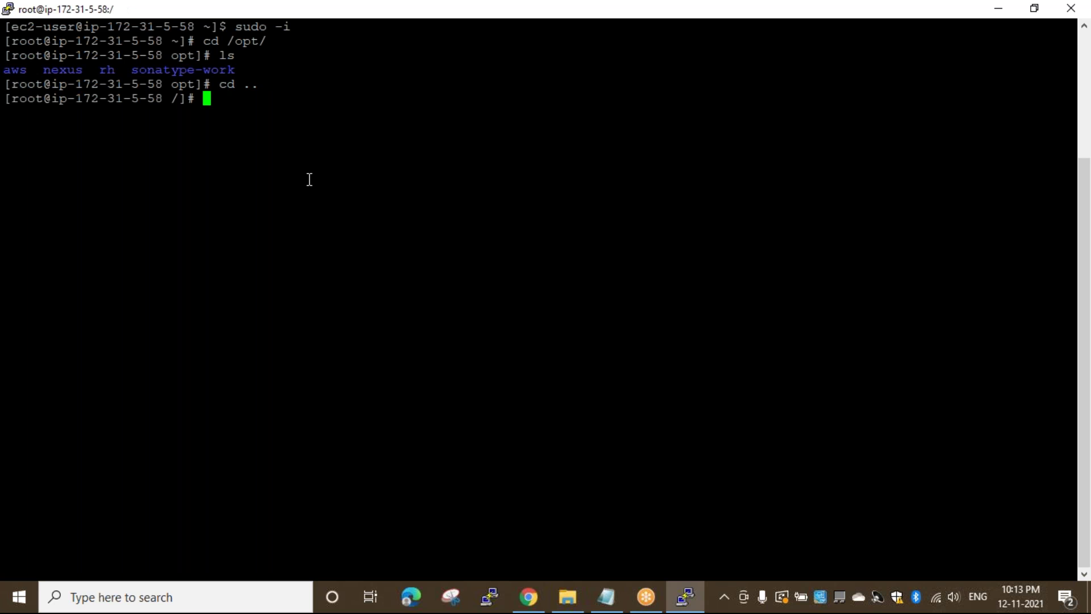
# - Show the detailed listing of /opt with ll /opt/
pyautogui.write('ll o')
pyautogui.press('BackSpace')
pyautogui.write('/o')
pyautogui.press('Tab')
pyautogui.press('Return')
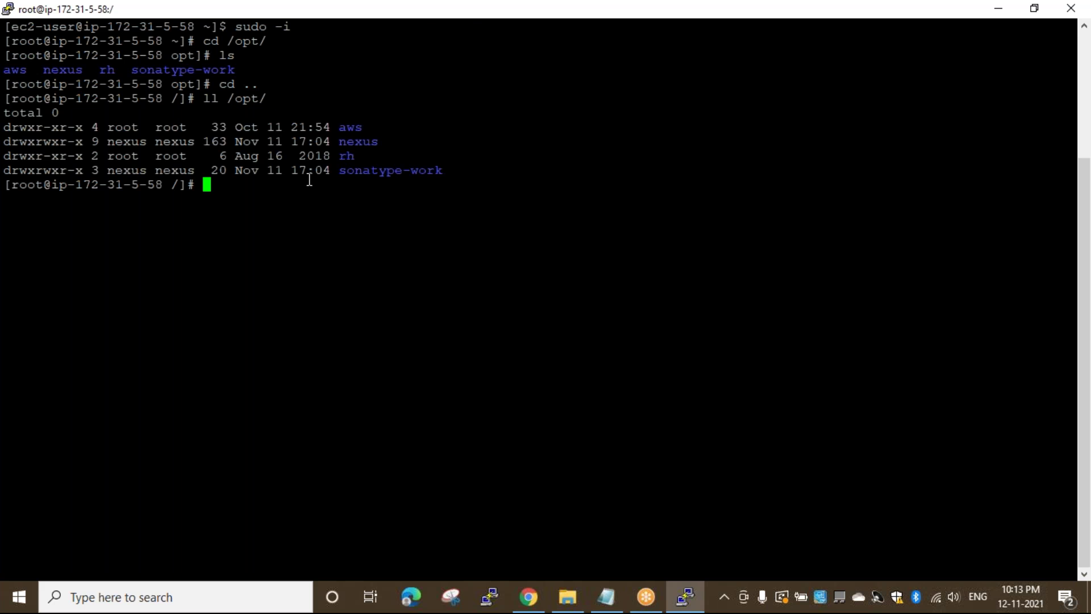
# - Annotate the nexus owner and drwxrwxr-x permissions on the nexus and sonatype-work rows
pyautogui.hotkey('ctrl', '2')
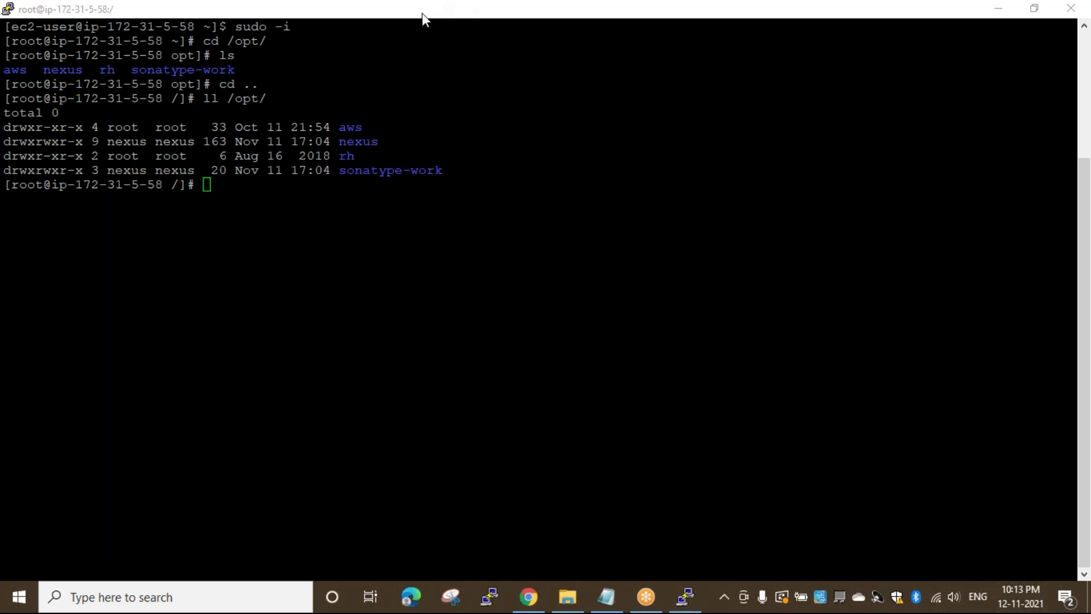
pyautogui.moveTo(102, 136)
pyautogui.mouseDown()
pyautogui.moveTo(104, 150)
pyautogui.moveTo(198, 142)
pyautogui.moveTo(104, 136)
pyautogui.mouseUp()
pyautogui.moveTo(335, 134)
pyautogui.mouseDown()
pyautogui.moveTo(338, 149)
pyautogui.moveTo(373, 150)
pyautogui.moveTo(384, 133)
pyautogui.moveTo(336, 132)
pyautogui.mouseUp()
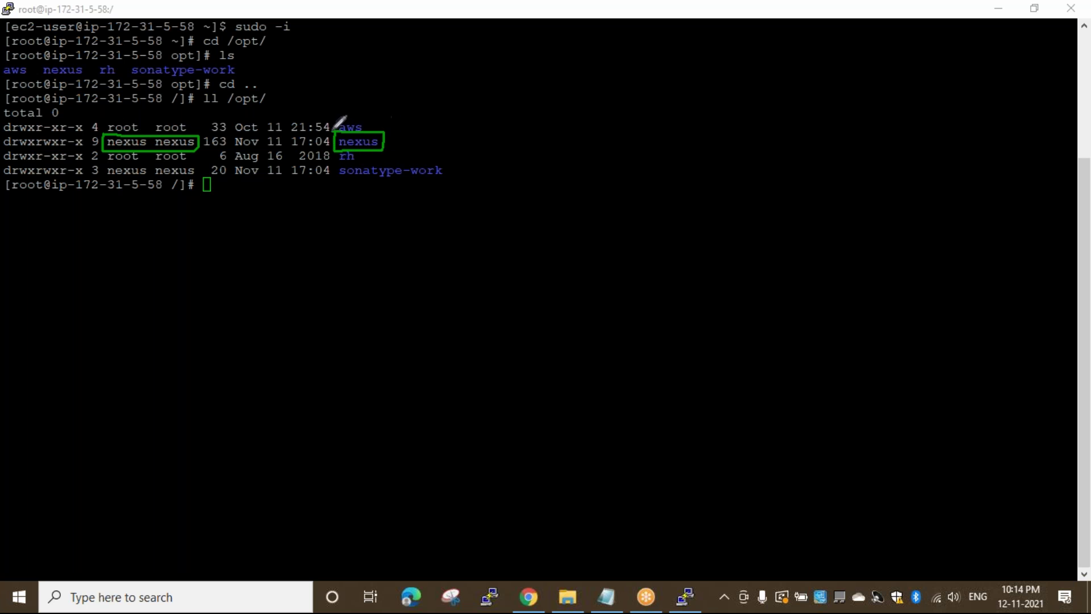
pyautogui.moveTo(12, 150)
pyautogui.mouseDown()
pyautogui.moveTo(64, 134)
pyautogui.moveTo(83, 150)
pyautogui.mouseUp()
pyautogui.moveTo(340, 159)
pyautogui.mouseDown()
pyautogui.moveTo(352, 180)
pyautogui.moveTo(399, 181)
pyautogui.moveTo(446, 179)
pyautogui.moveTo(451, 159)
pyautogui.moveTo(338, 161)
pyautogui.mouseUp()
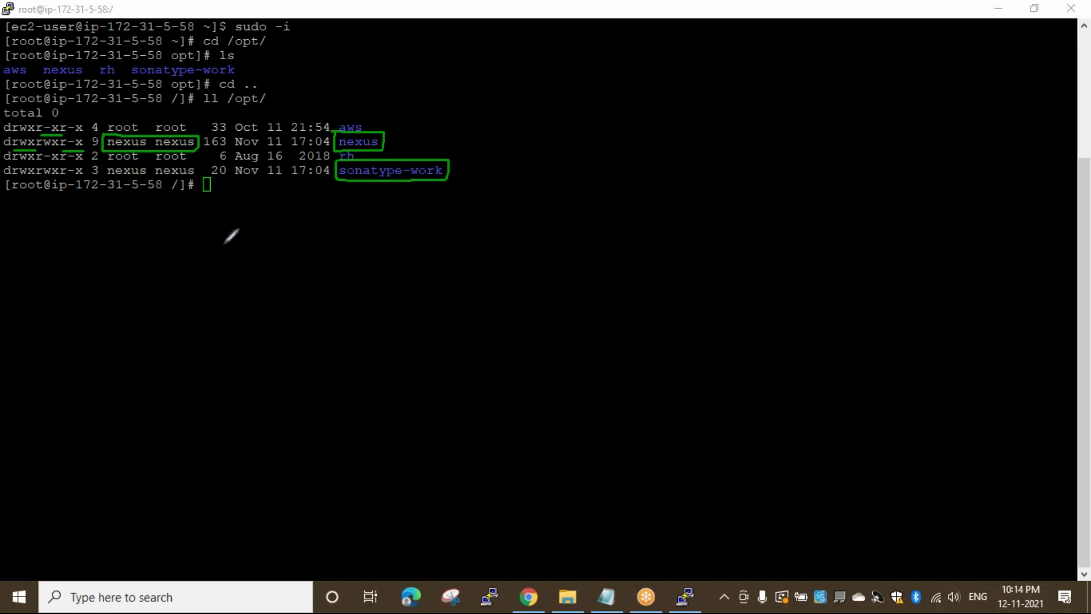
pyautogui.moveTo(104, 162)
pyautogui.mouseDown()
pyautogui.moveTo(105, 180)
pyautogui.moveTo(200, 171)
pyautogui.moveTo(199, 161)
pyautogui.moveTo(126, 159)
pyautogui.mouseUp()
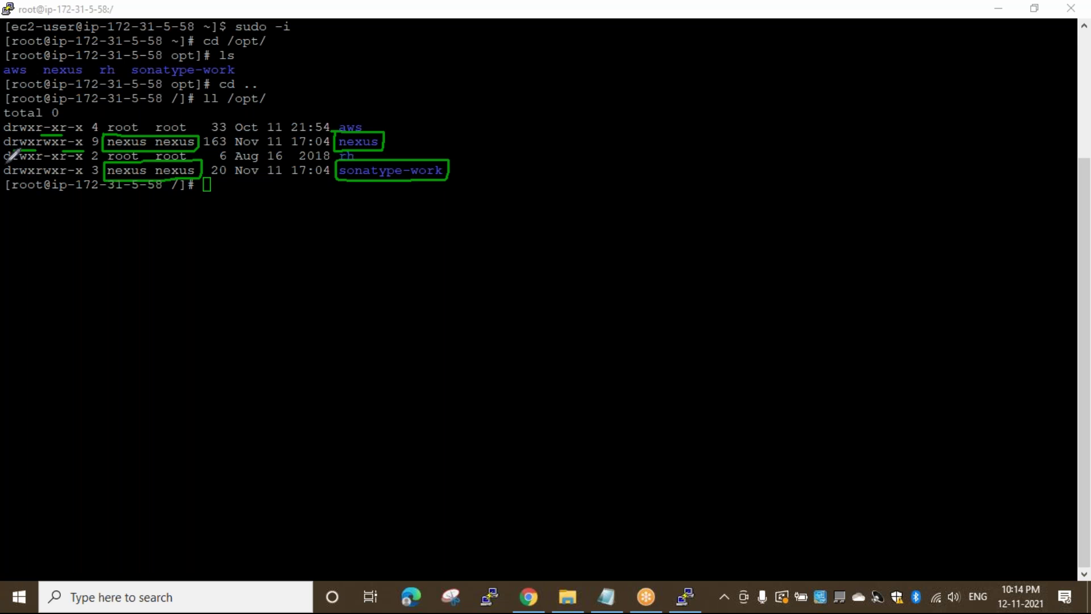
pyautogui.moveTo(5, 162)
pyautogui.mouseDown()
pyautogui.moveTo(90, 166)
pyautogui.moveTo(86, 179)
pyautogui.moveTo(8, 179)
pyautogui.moveTo(14, 160)
pyautogui.mouseUp()
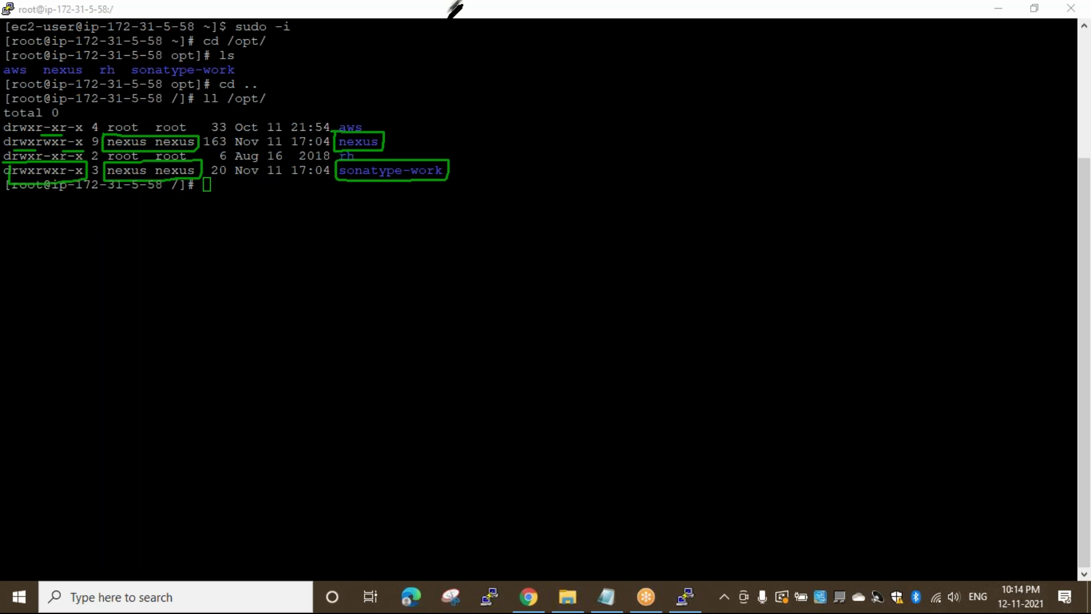
# - Erase the drawings and change into opt/nexus/bin using Tab completion
pyautogui.press('e')
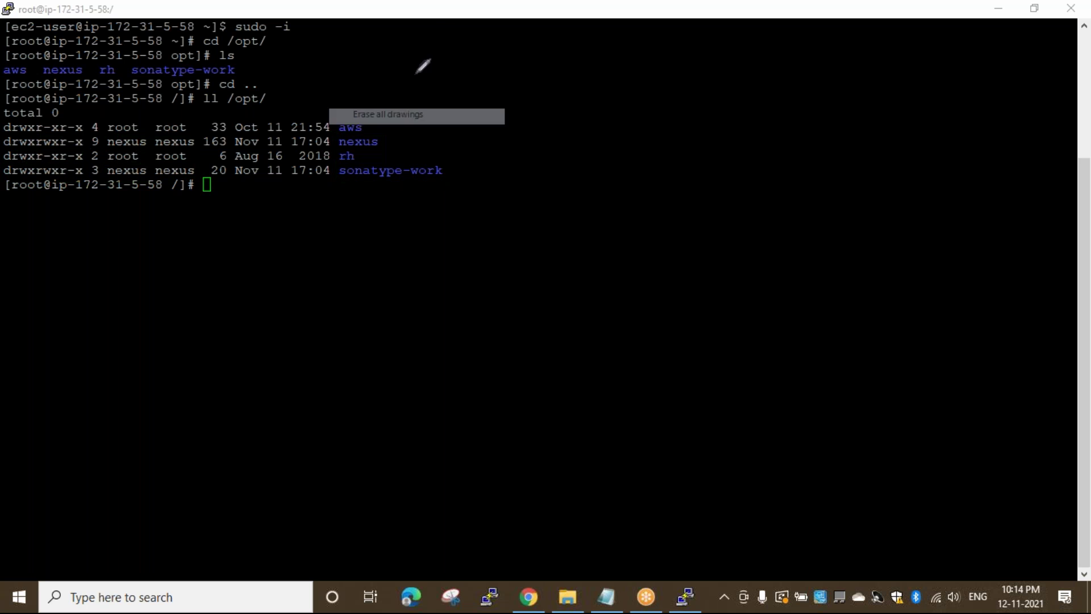
pyautogui.click(290, 333)
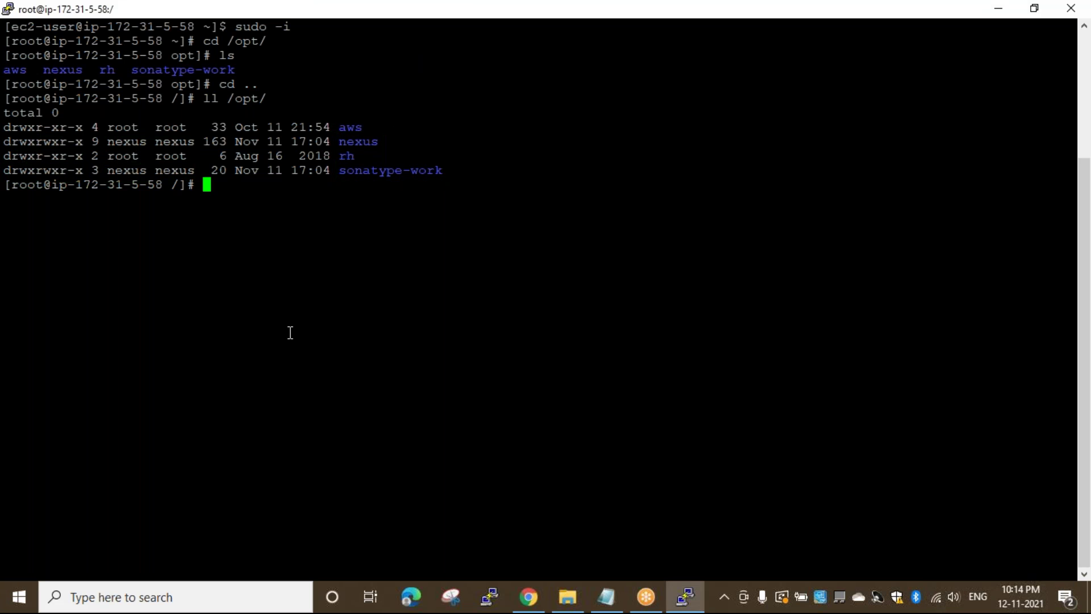
pyautogui.write('cd opt/n')
pyautogui.press('Tab')
pyautogui.write('b')
pyautogui.press('Tab')
pyautogui.press('Return')
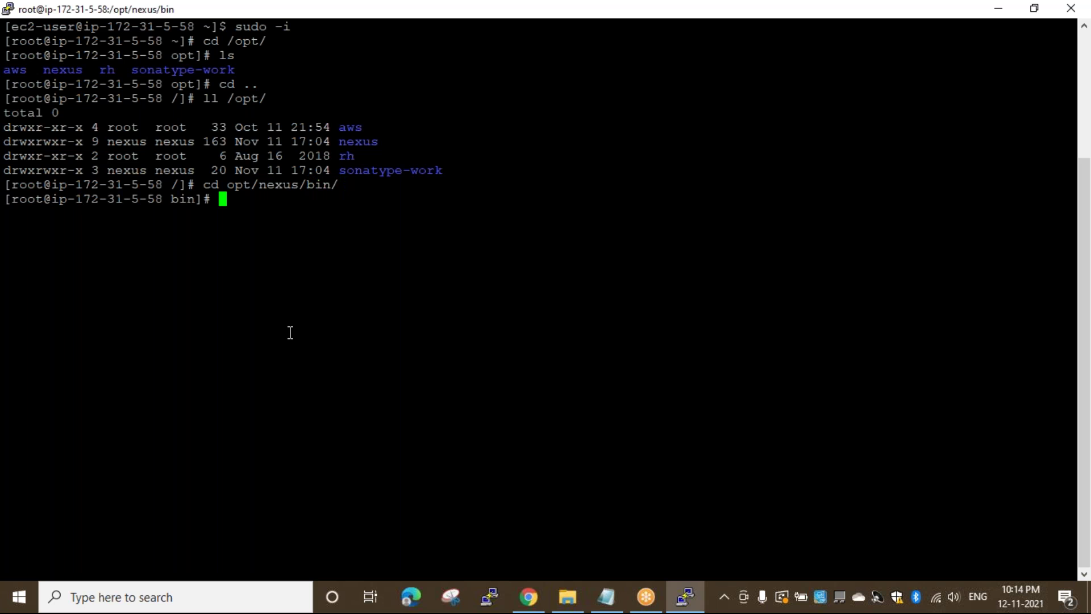
# - List the bin folder files, highlighting nexus.rc, and type vim nexus.rc
pyautogui.write('ls')
pyautogui.press('Return')
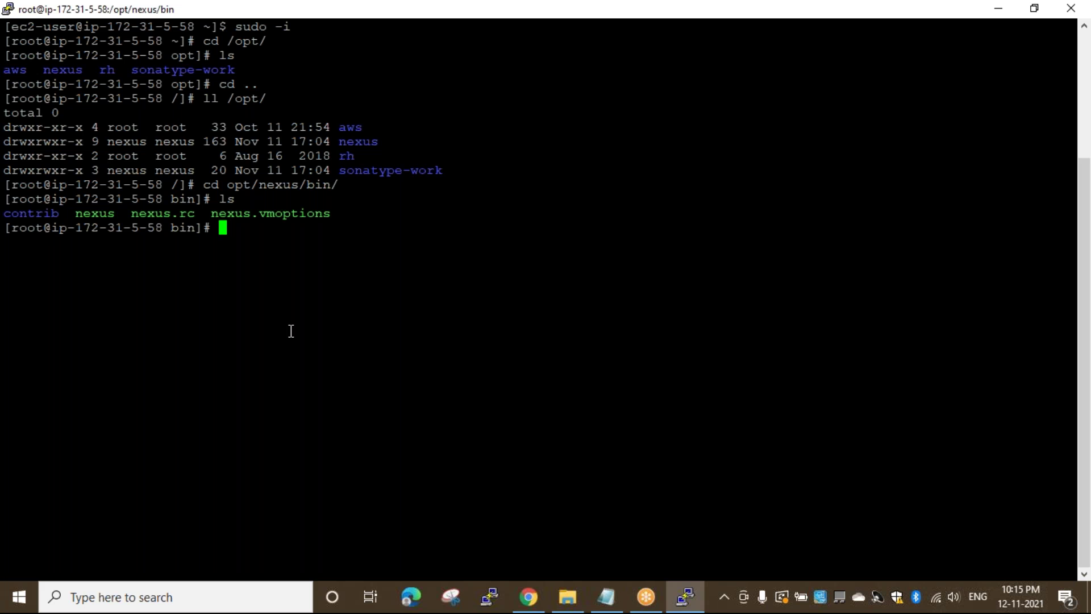
pyautogui.moveTo(128, 213); pyautogui.dragTo(194, 216)
pyautogui.click(195, 297)
pyautogui.write('vim nexus.rc')
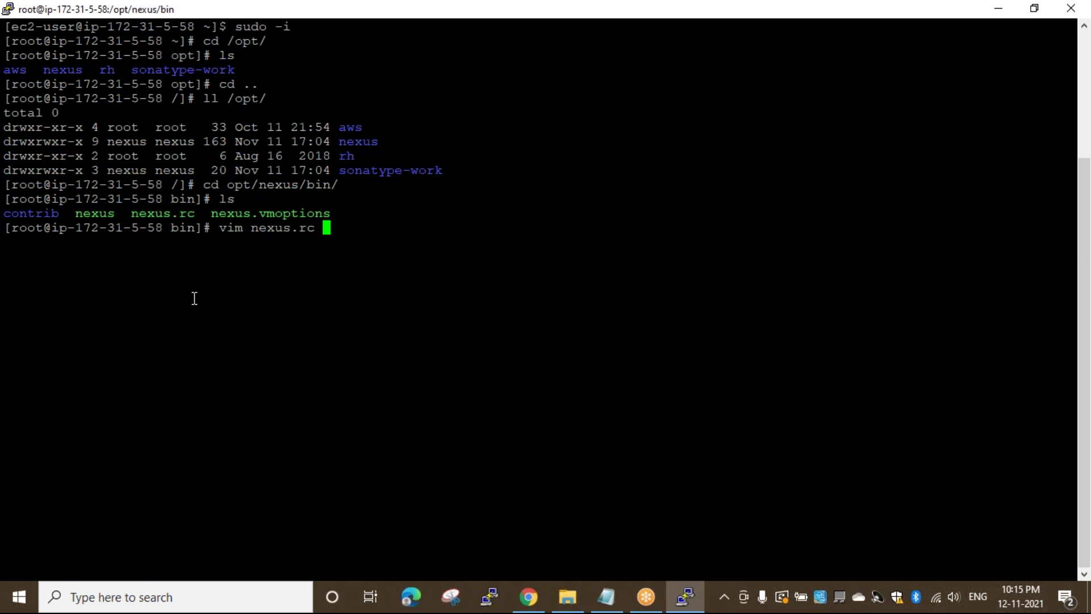
# - Open nexus.rc in vim, confirm run_as_user="nexus", and quit with :wq!
pyautogui.press('Return')
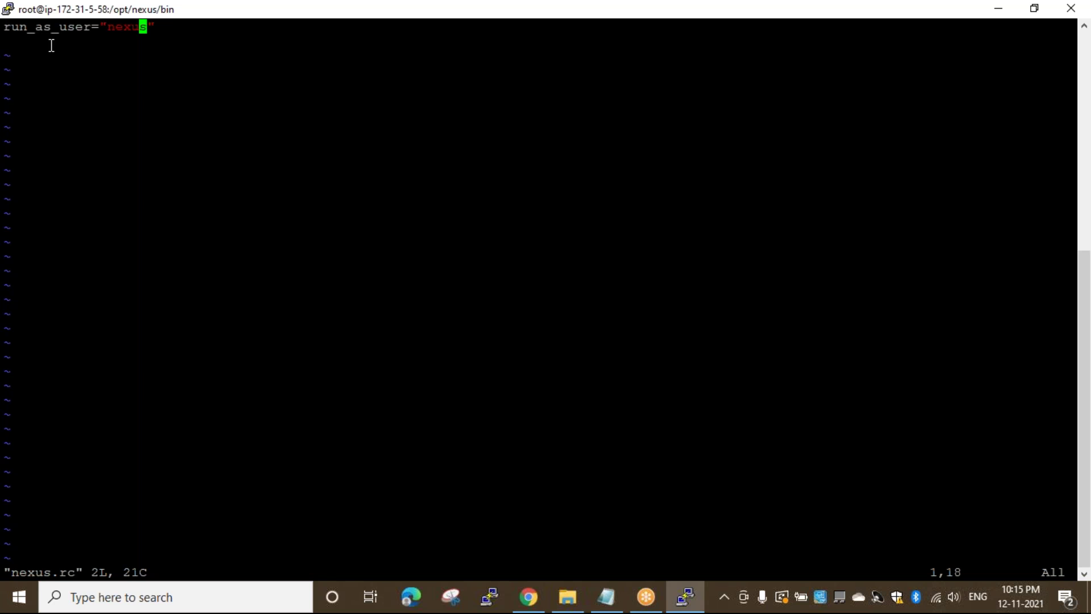
pyautogui.doubleClick(112, 26)
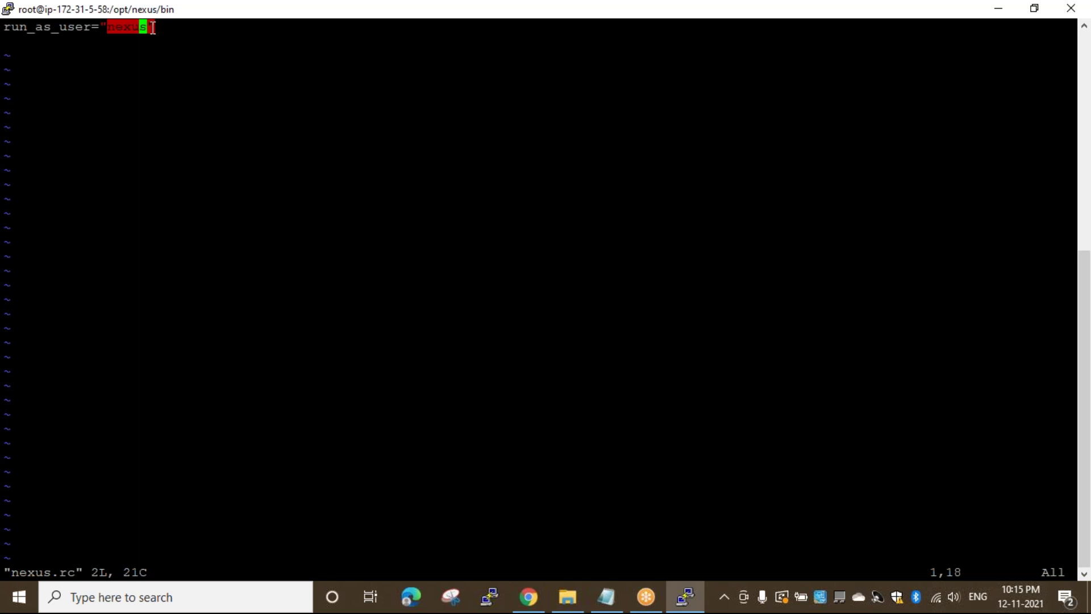
pyautogui.click(189, 197)
pyautogui.write(':wq!')
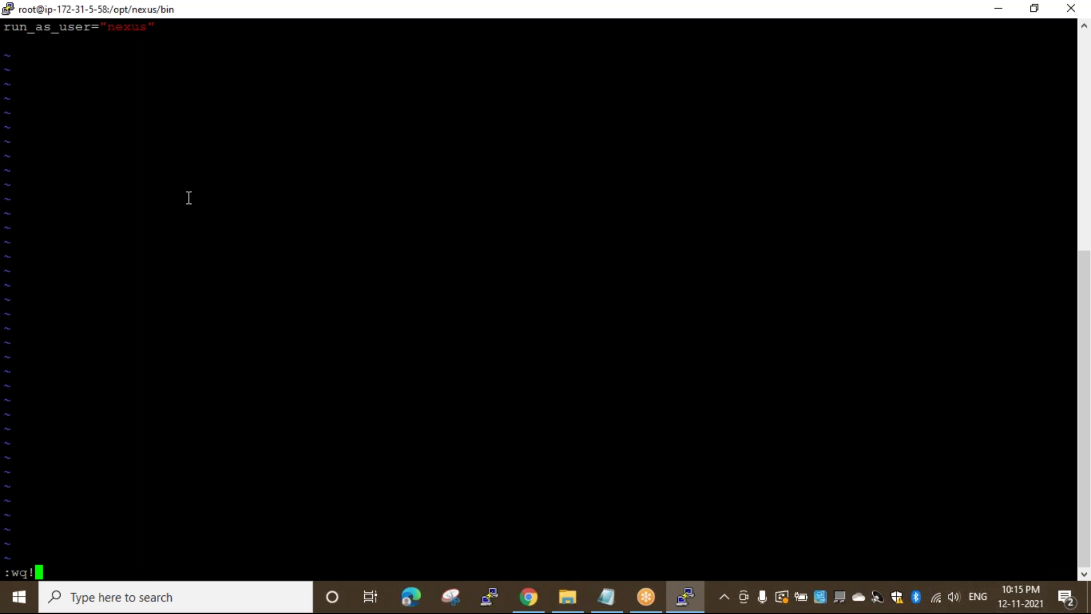
pyautogui.press('Return')
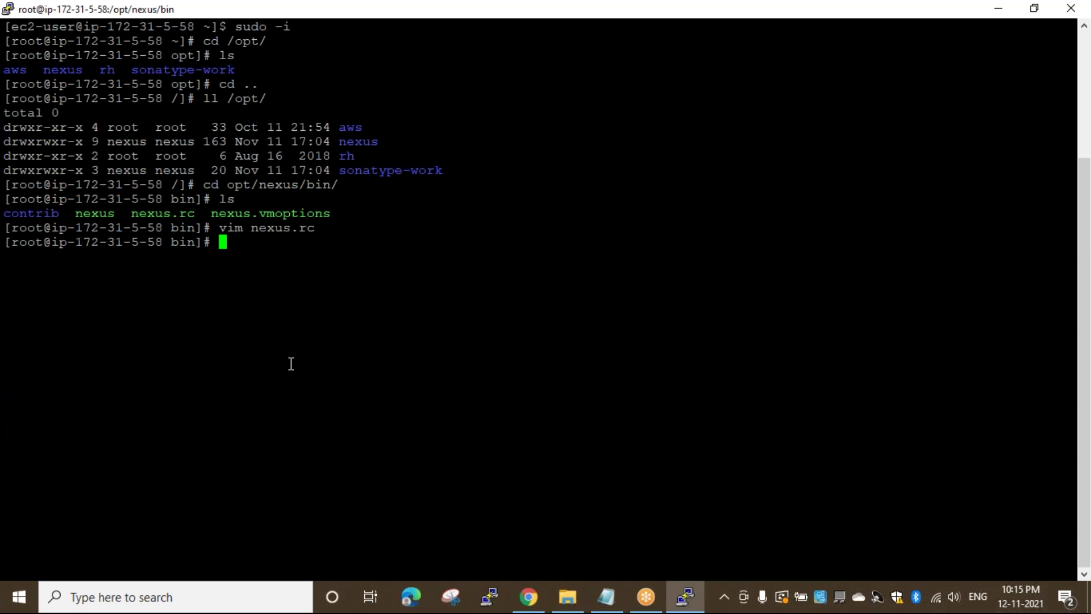
# - List /home to show the ec2-user and nexus folders, marking nexus
pyautogui.write('cd')
pyautogui.press('Return')
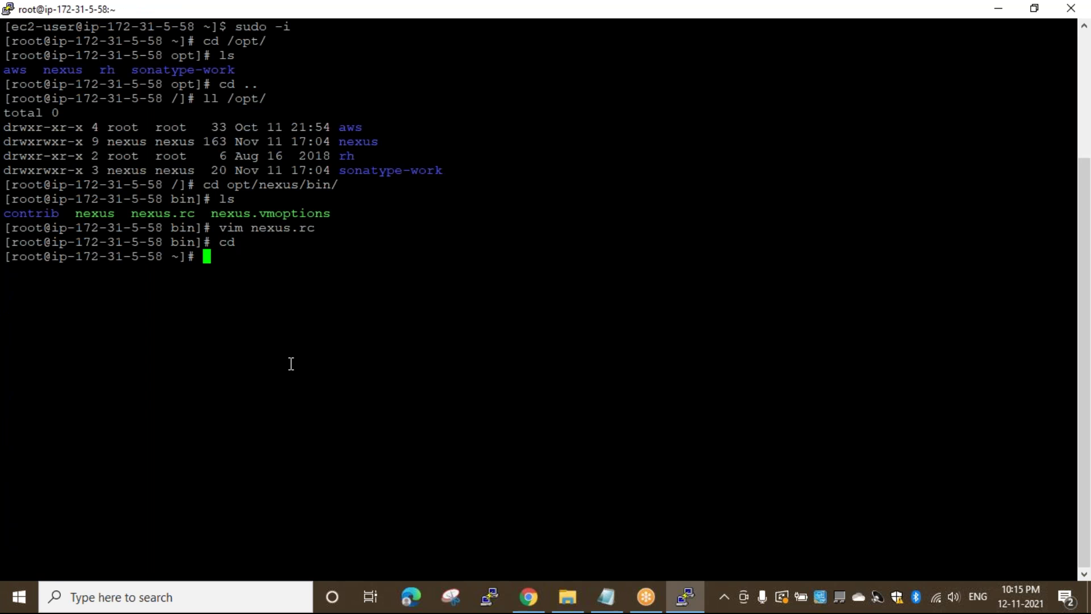
pyautogui.write('cd /home/')
pyautogui.press('Return')
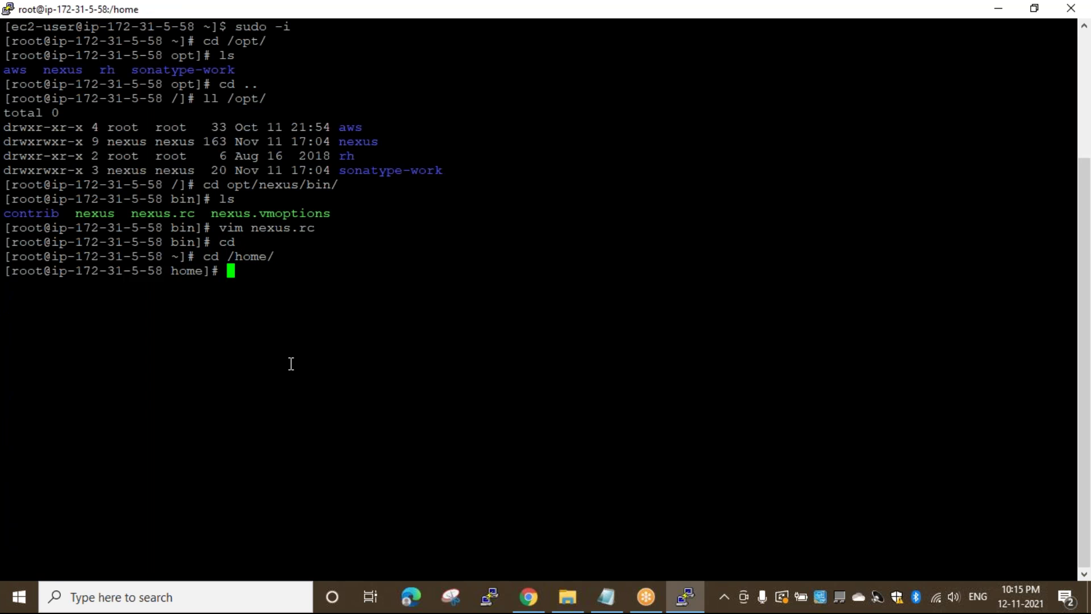
pyautogui.write('ls')
pyautogui.press('Return')
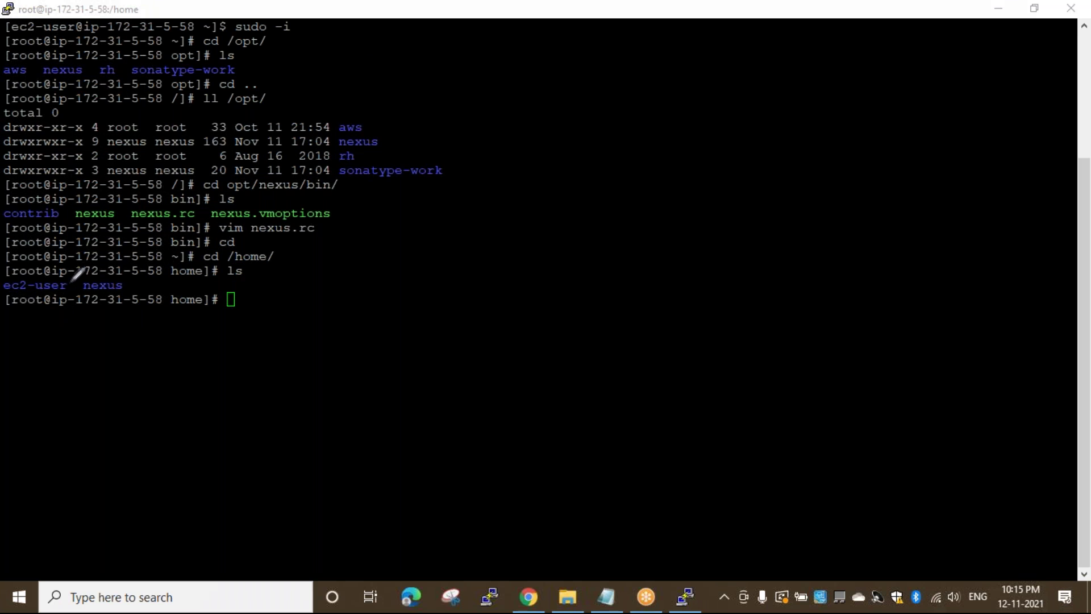
pyautogui.moveTo(77, 272)
pyautogui.mouseDown()
pyautogui.moveTo(80, 296)
pyautogui.moveTo(112, 299)
pyautogui.moveTo(131, 287)
pyautogui.moveTo(108, 267)
pyautogui.moveTo(79, 273)
pyautogui.mouseUp()
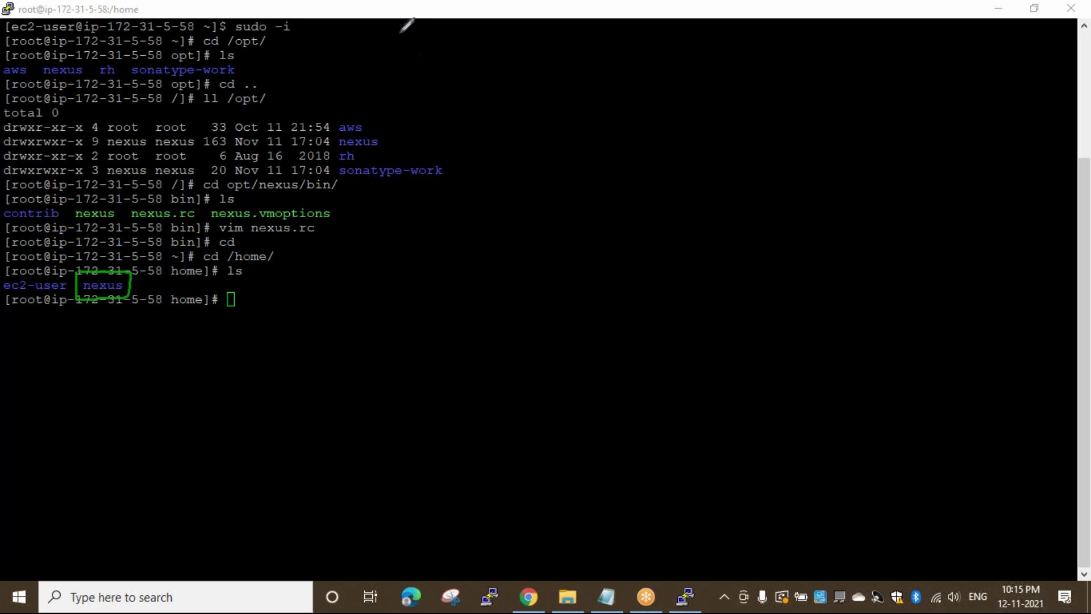
pyautogui.press('Escape')
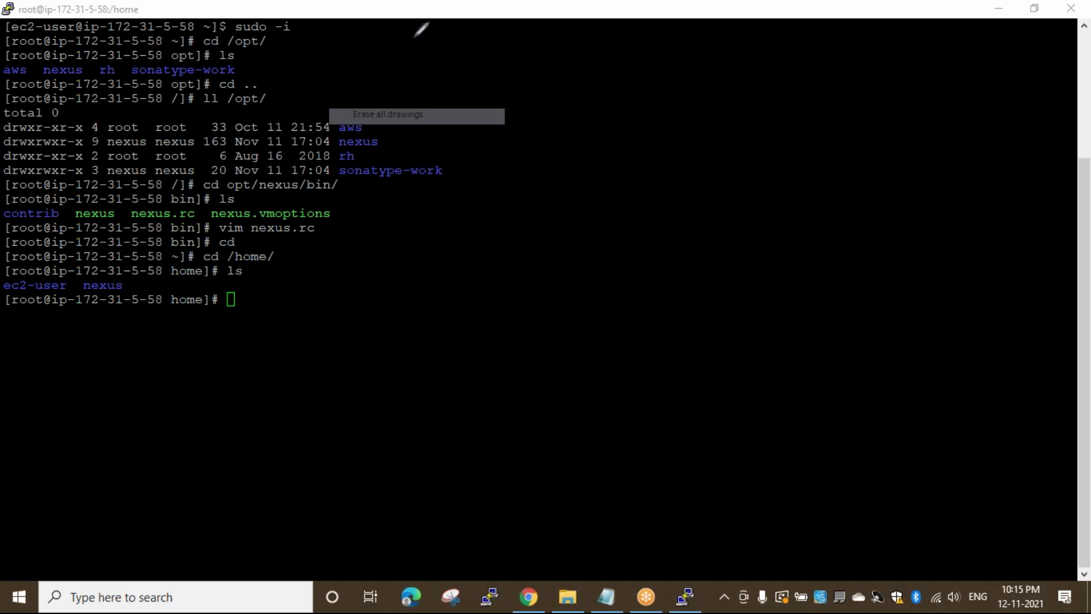
# - Return to root's home directory and type sudo su - nexus
pyautogui.click(353, 394)
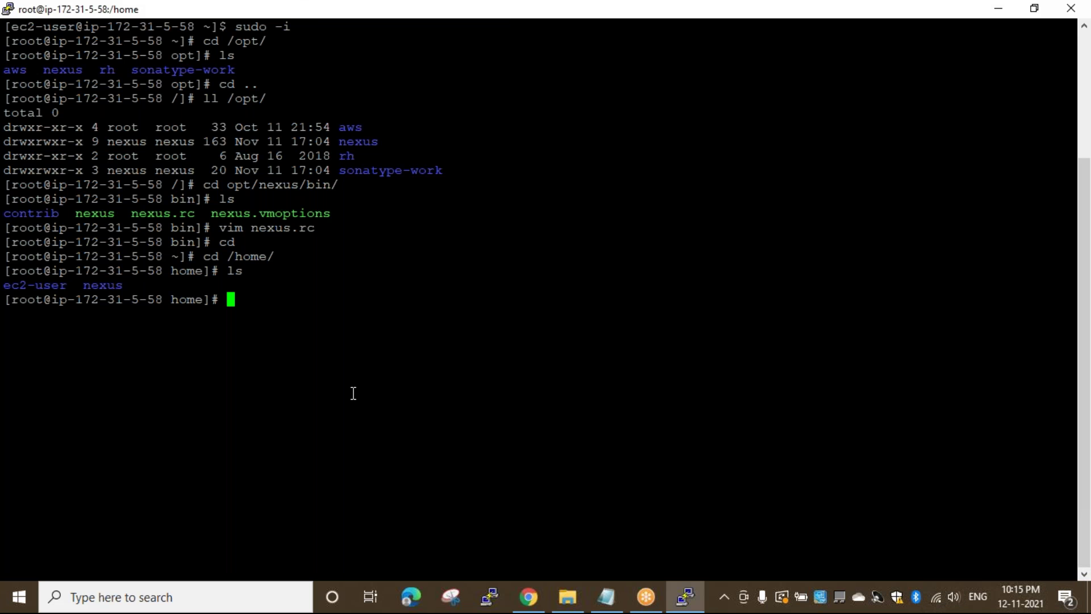
pyautogui.write('cd')
pyautogui.press('BackSpace')
pyautogui.press('BackSpace')
pyautogui.write('cd')
pyautogui.press('Return')
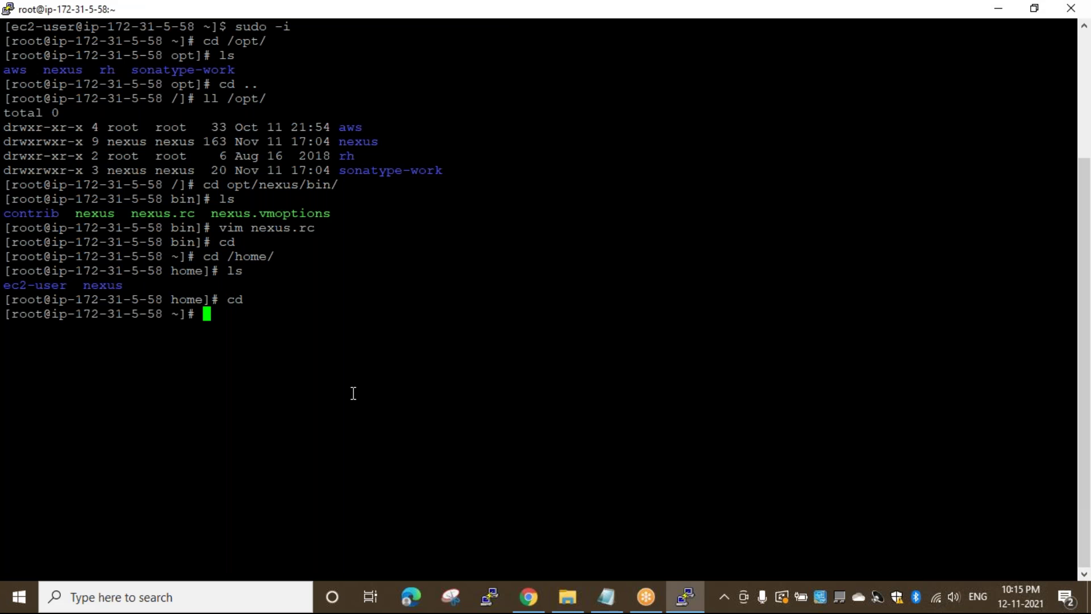
pyautogui.write('sudo su 0')
pyautogui.press('BackSpace')
pyautogui.write('- ne')
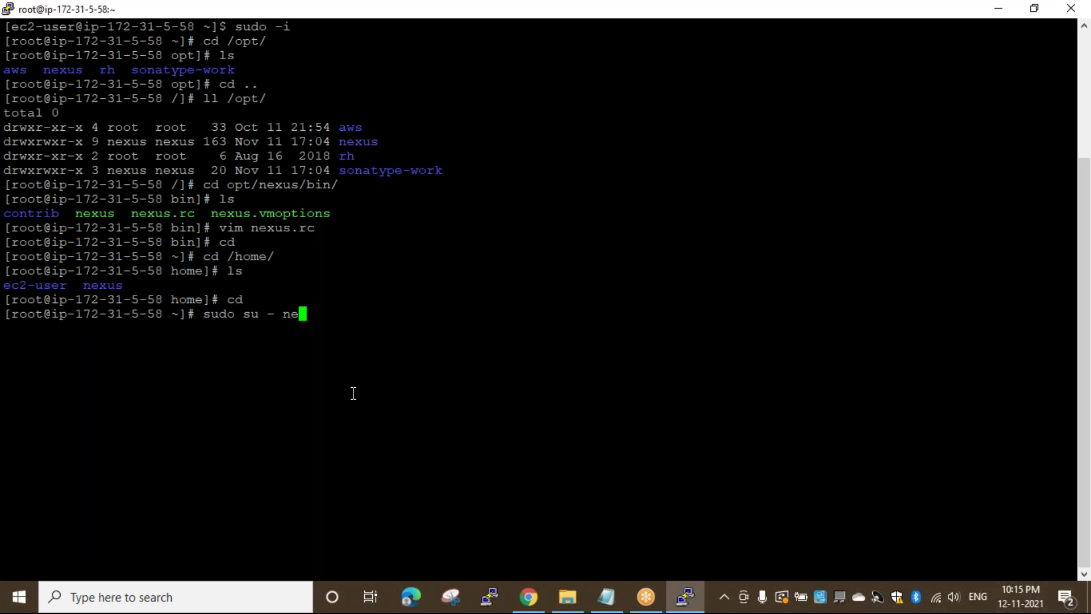
pyautogui.write('xus')
# - As the nexus user, change into /opt/nexus/bin and list its files
pyautogui.press('Return')
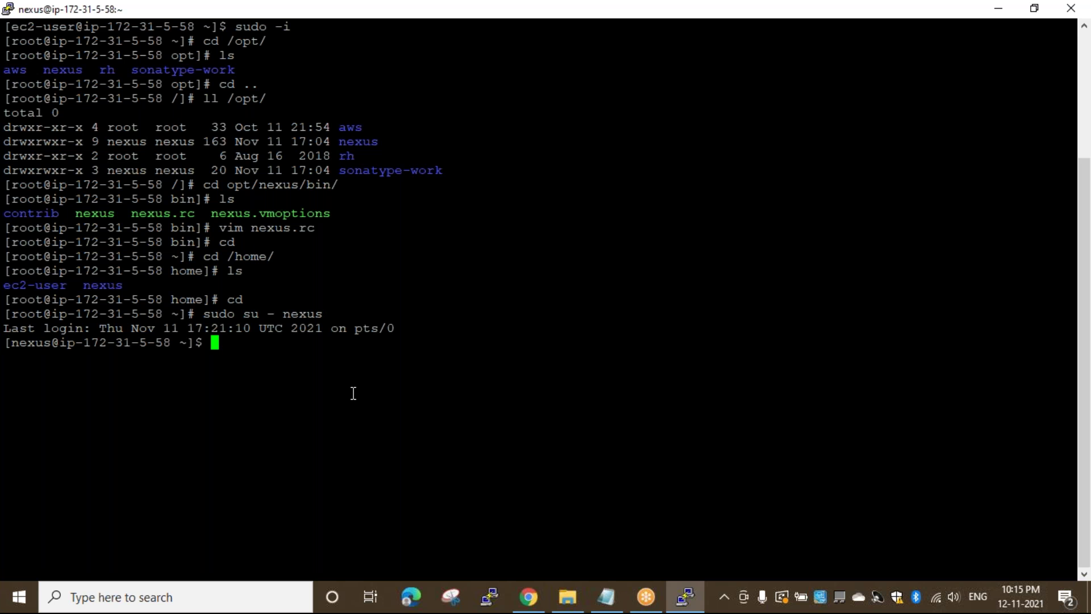
pyautogui.moveTo(12, 314); pyautogui.dragTo(50, 348)
pyautogui.click(368, 426)
pyautogui.write('cd ')
pyautogui.write('o')
pyautogui.press('BackSpace')
pyautogui.press('BackSpace')
pyautogui.write('/opt/')
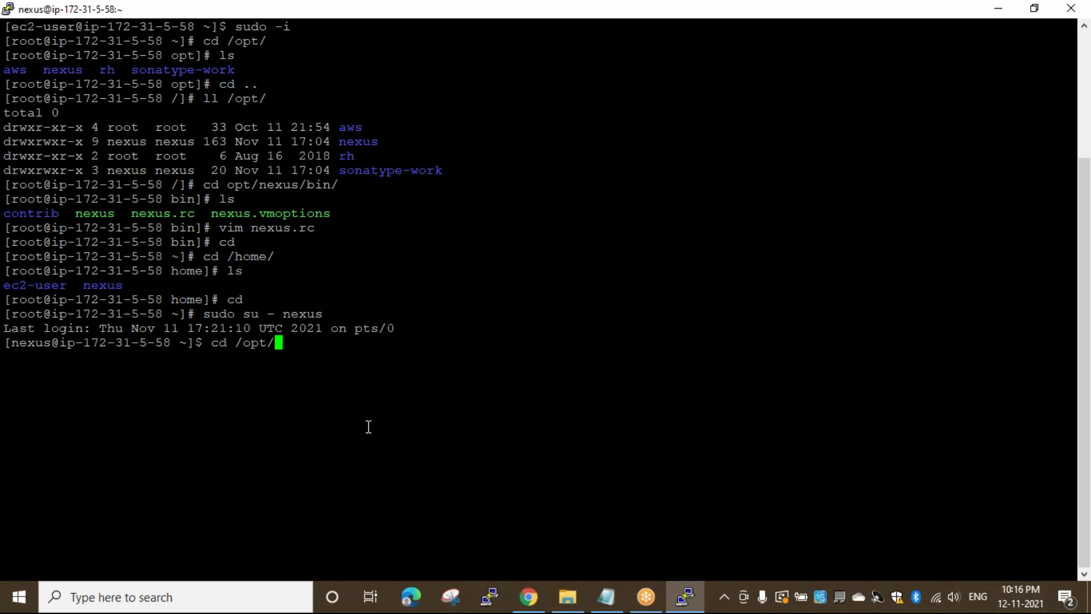
pyautogui.write('nexus/bin/')
pyautogui.press('Return')
pyautogui.write('ls')
pyautogui.press('Return')
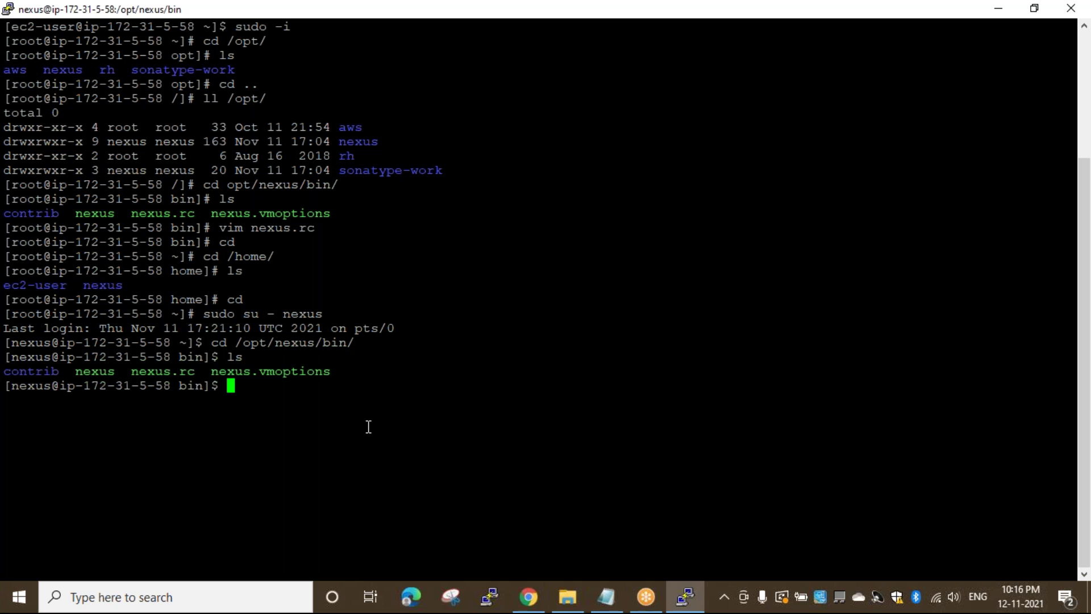
# - Run sh ./nexus start, which fails needing JVM 1.8, and copy the error to Notepad
pyautogui.write('.')
pyautogui.press('BackSpace')
pyautogui.write('sh ./nexus sta')
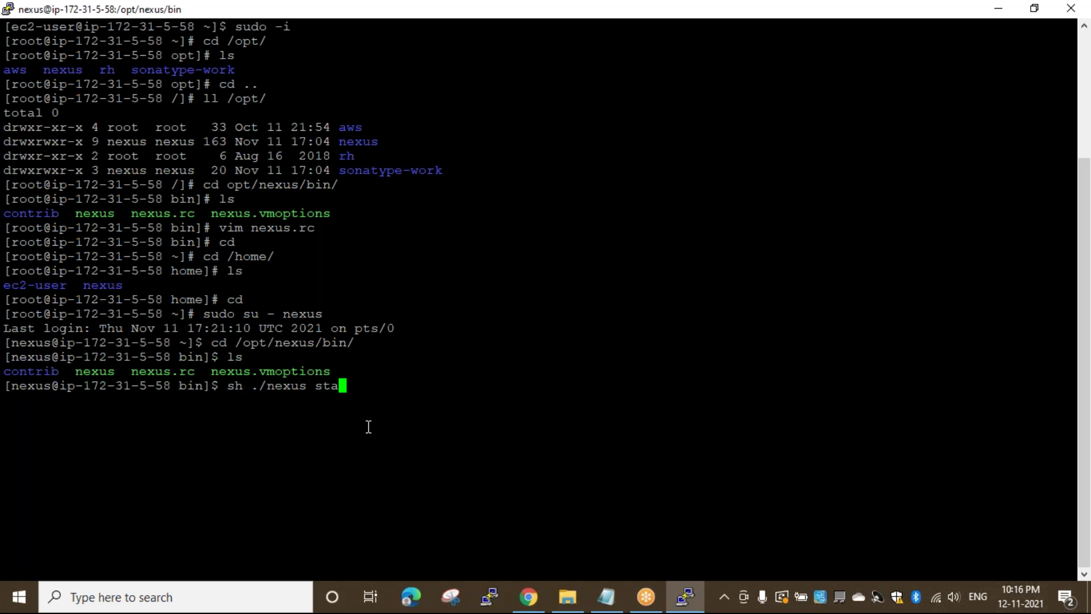
pyautogui.write('rt')
pyautogui.press('Return')
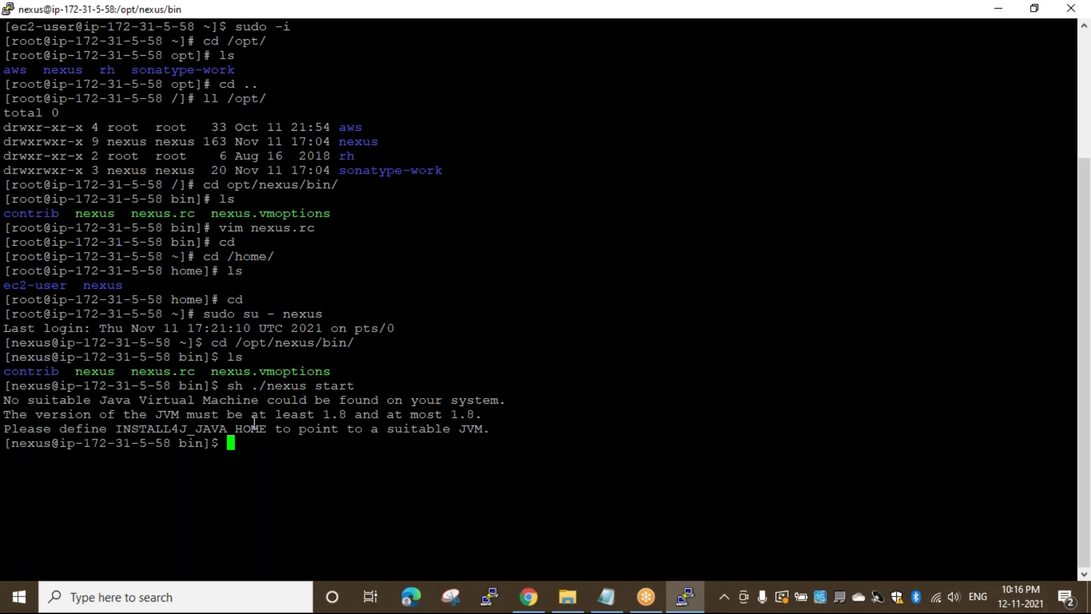
pyautogui.moveTo(222, 416); pyautogui.dragTo(490, 431)
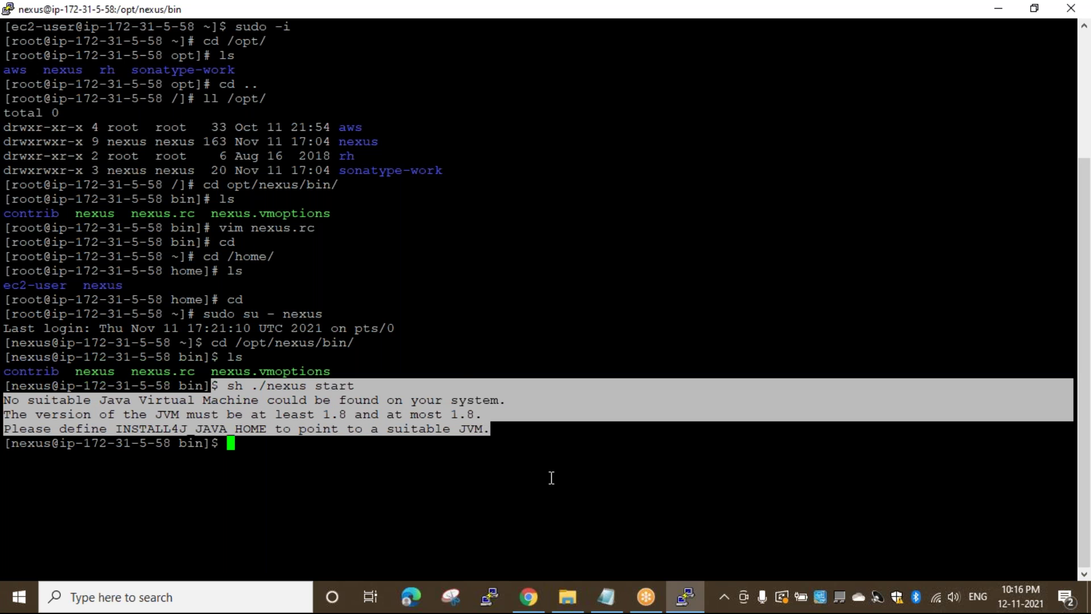
pyautogui.click(605, 597)
pyautogui.click(216, 236)
# - Paste the sh ./nexus start command and its JVM error below the stop nexus entry
pyautogui.press('Return')
pyautogui.press('Return')
pyautogui.press('Return')
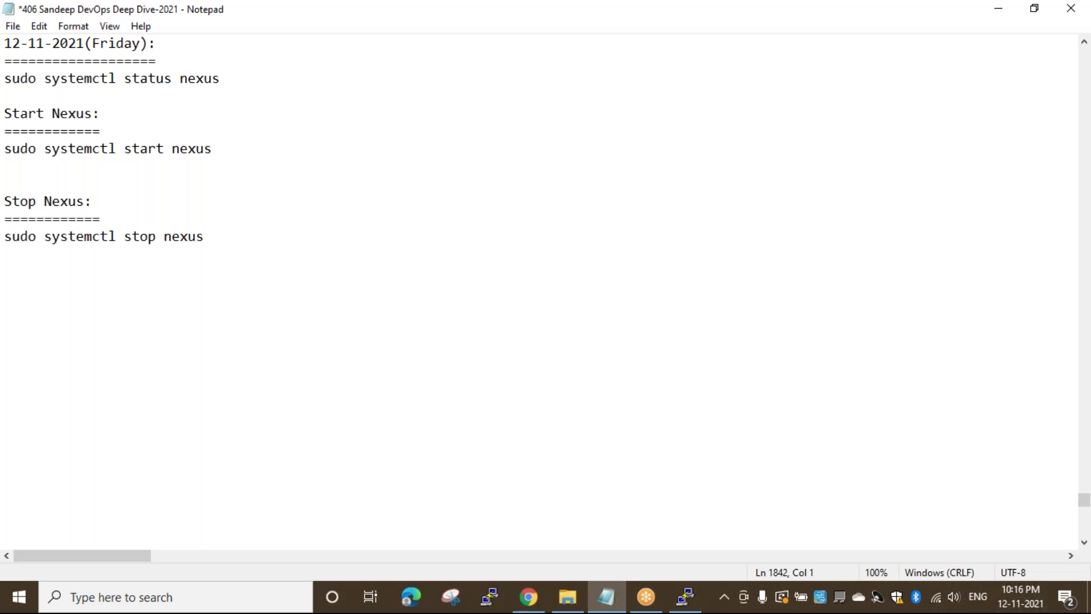
pyautogui.write('$ sh ./nexus start')
pyautogui.write('No suitable Java Virtual Machine could be found on your system. The version of the JVM must be at least 1.8 and at most 1.8. Please define INSTALL4J_JAVA_HOME to point to a suitable JVM.')
pyautogui.scroll(-2, 256, 226)
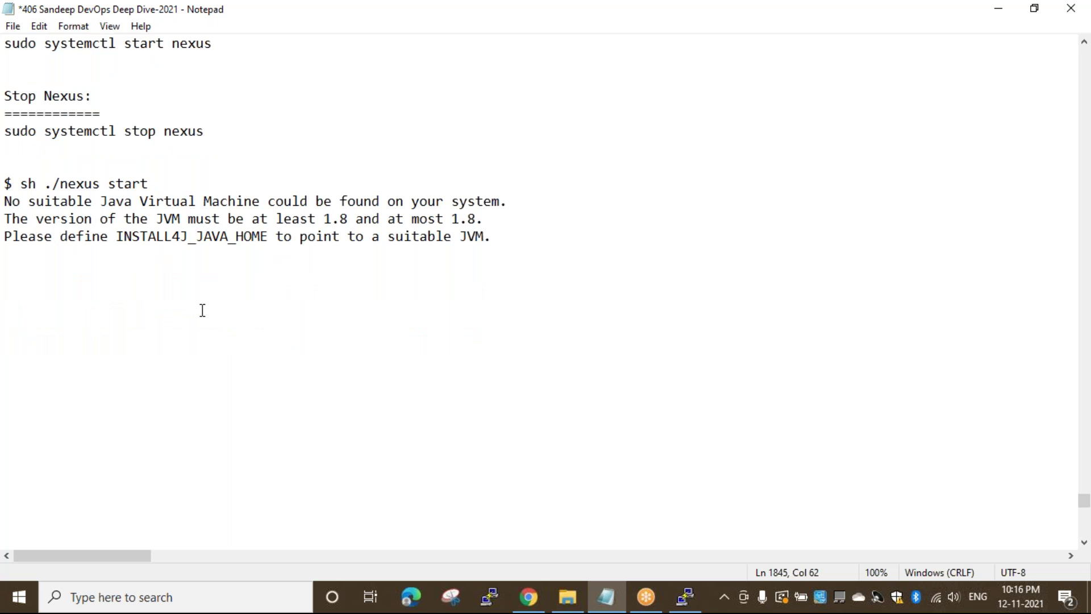
# - Copy the 'bin]' prompt text from PuTTY and insert it before '$ sh ./nexus start'
pyautogui.hotkey('alt', 'Tab')
pyautogui.click(312, 478)
pyautogui.moveTo(172, 385); pyautogui.dragTo(203, 385)
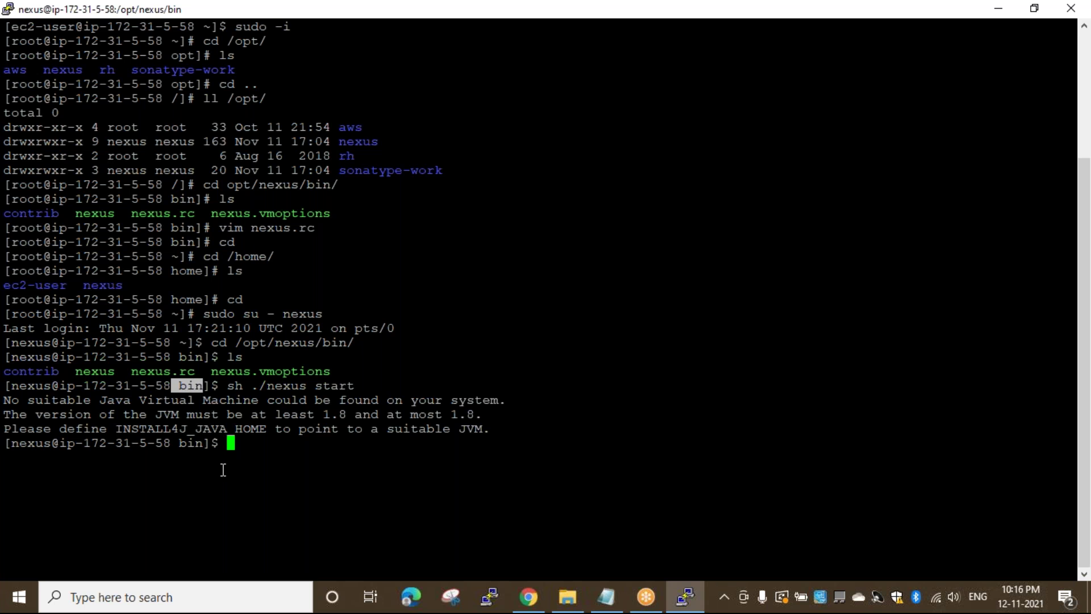
pyautogui.hotkey('alt', 'Tab')
pyautogui.hotkey('alt', 'Tab')
pyautogui.click(183, 387)
pyautogui.moveTo(181, 386); pyautogui.dragTo(208, 388)
pyautogui.hotkey('ctrl', 'c')
pyautogui.hotkey('alt', 'Tab')
pyautogui.click(8, 183)
pyautogui.hotkey('ctrl', 'v')
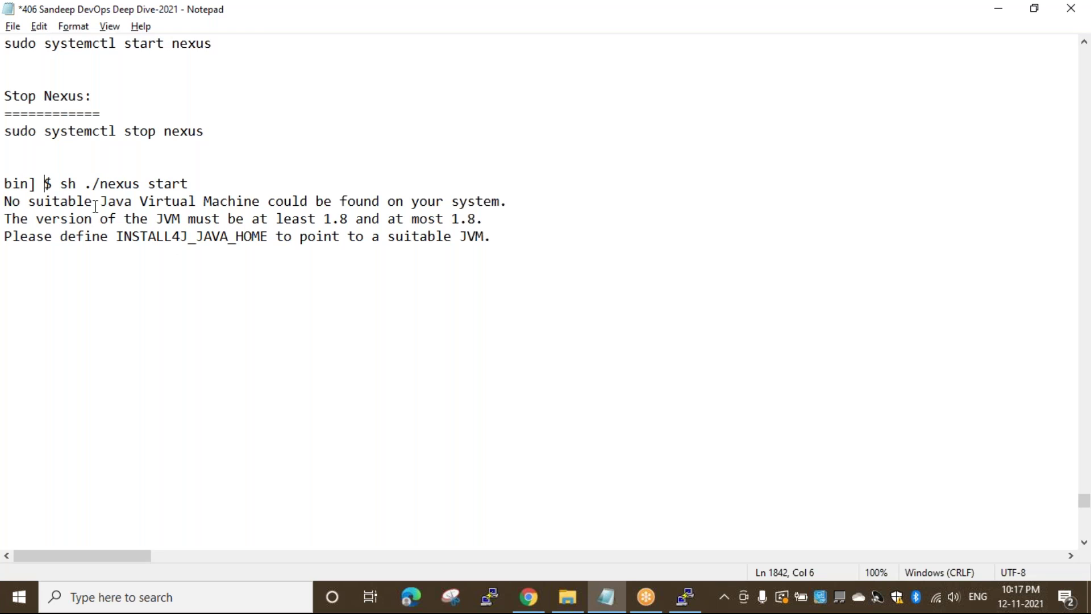
# - Review the No suitable Java Virtual Machine error and its INSTALL4J_JAVA_HOME instruction
pyautogui.moveTo(62, 183); pyautogui.dragTo(181, 184)
pyautogui.click(93, 295)
pyautogui.click(8, 202)
pyautogui.moveTo(16, 202); pyautogui.dragTo(508, 203)
pyautogui.moveTo(5, 219); pyautogui.dragTo(483, 222)
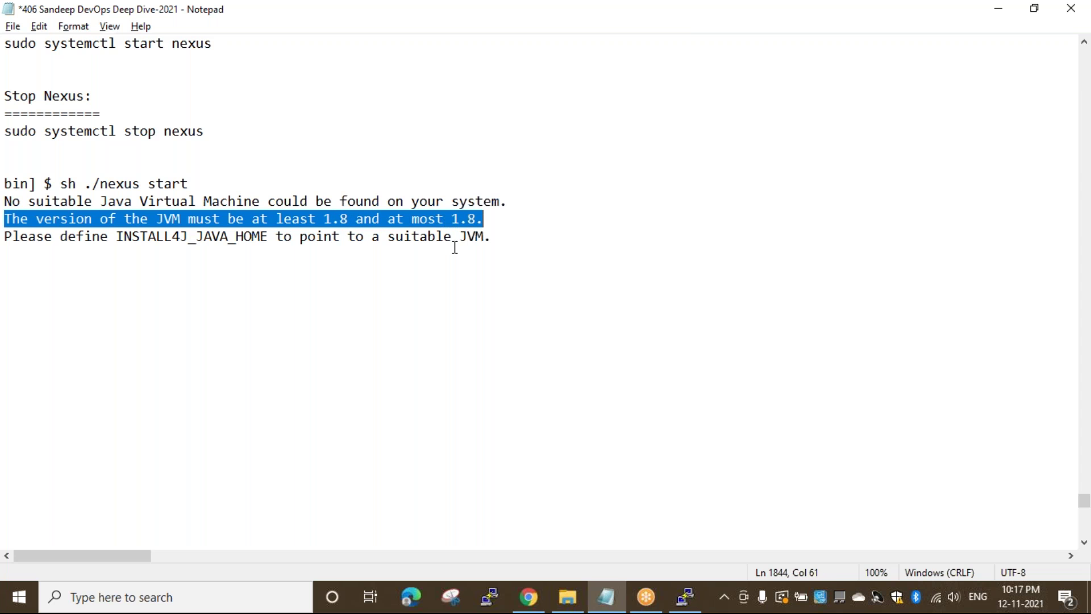
pyautogui.moveTo(5, 236); pyautogui.dragTo(494, 261)
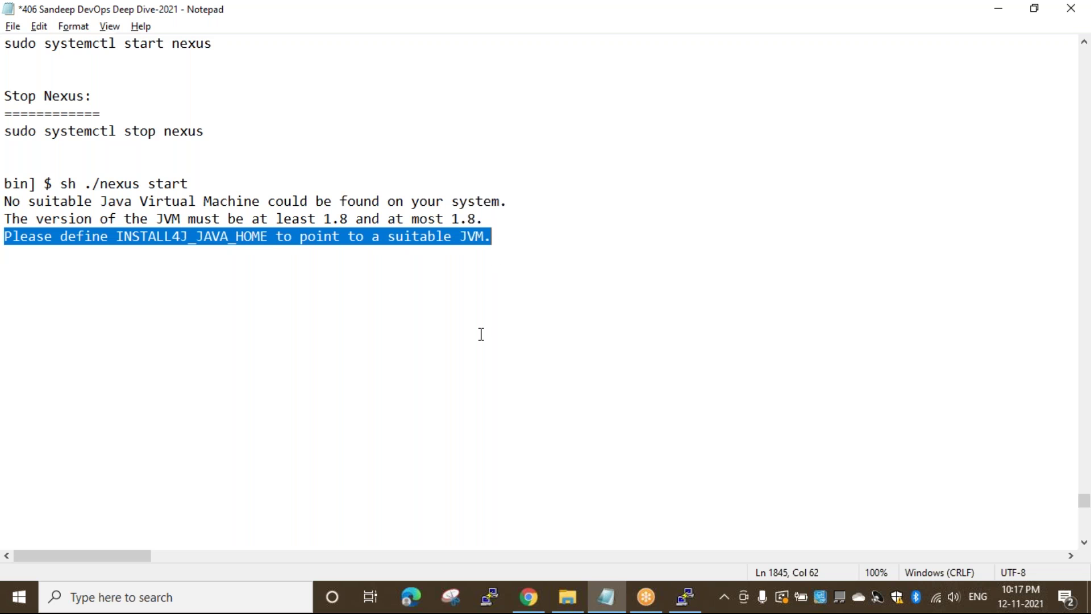
pyautogui.click(481, 336)
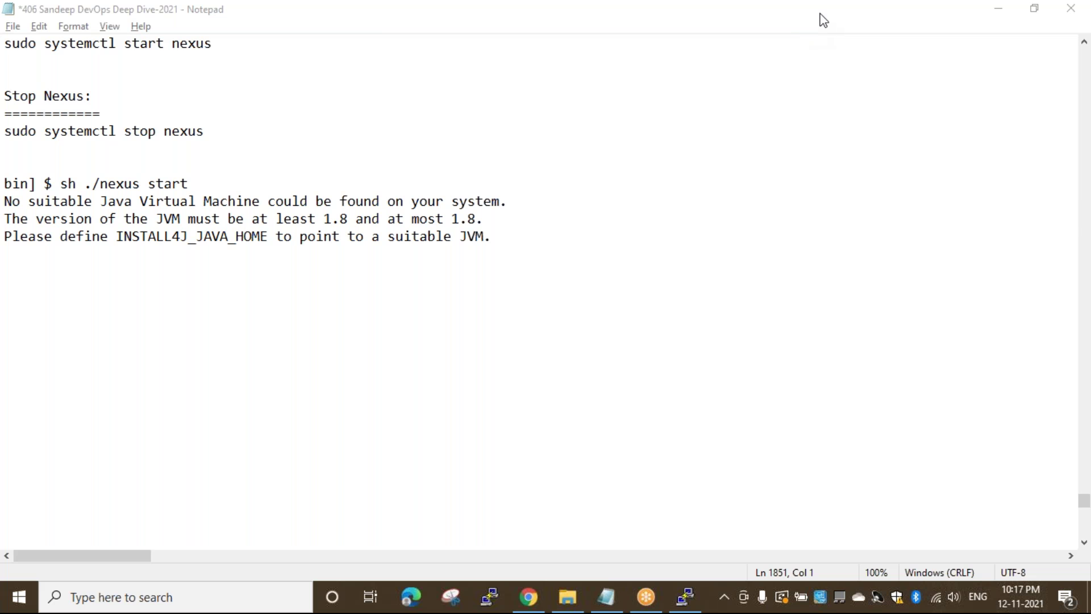
# - Compare the installed openjdk version in the notes with the required Java 1.8
pyautogui.scroll(6, 364, 227)
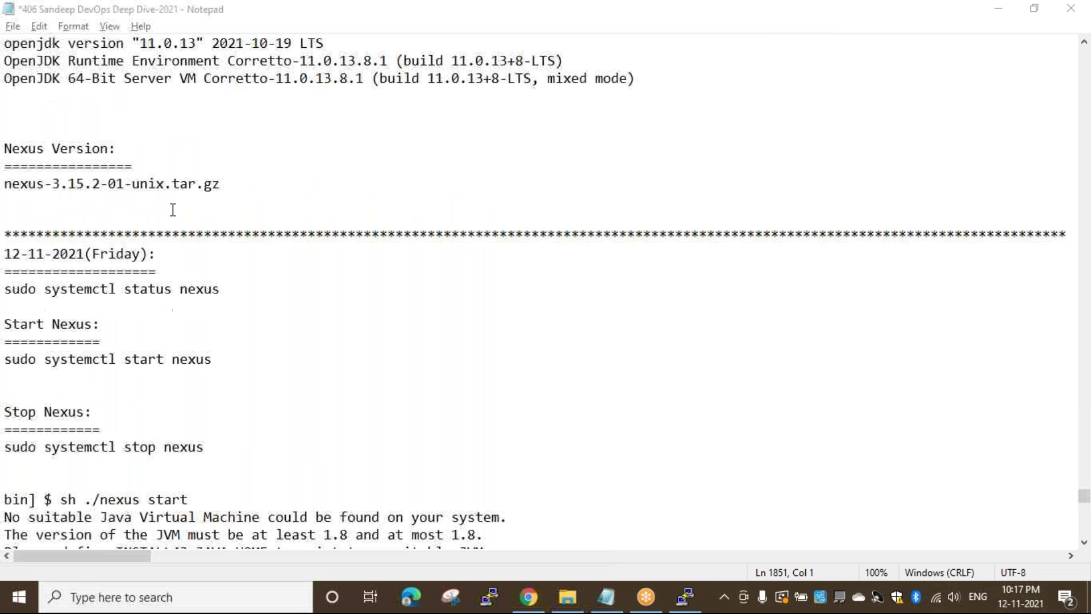
pyautogui.scroll(1, 173, 210)
pyautogui.scroll(2, 173, 209)
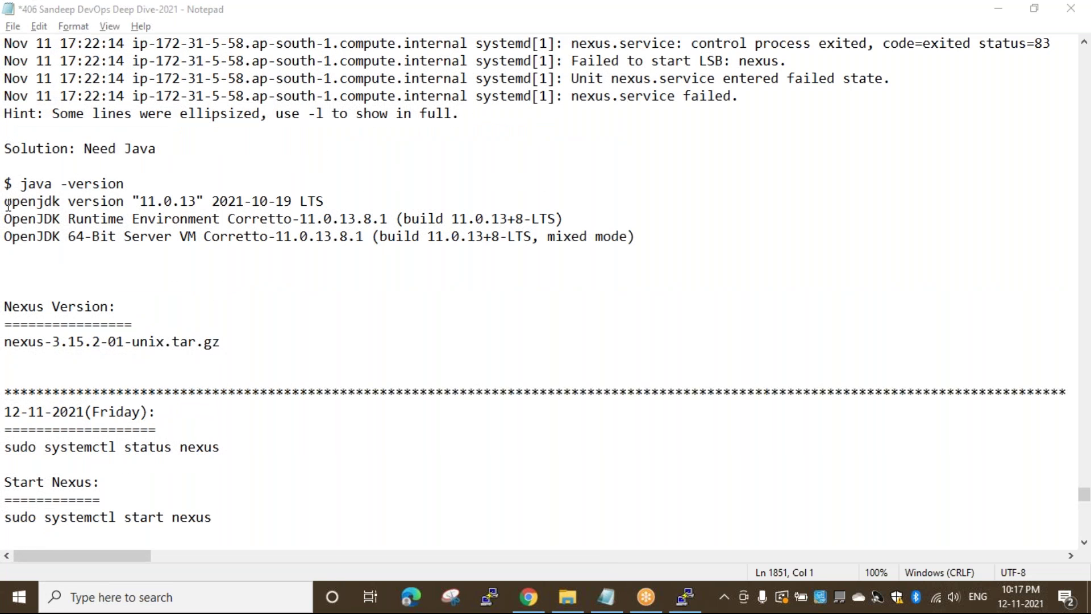
pyautogui.moveTo(7, 204); pyautogui.dragTo(327, 202)
pyautogui.click(447, 364)
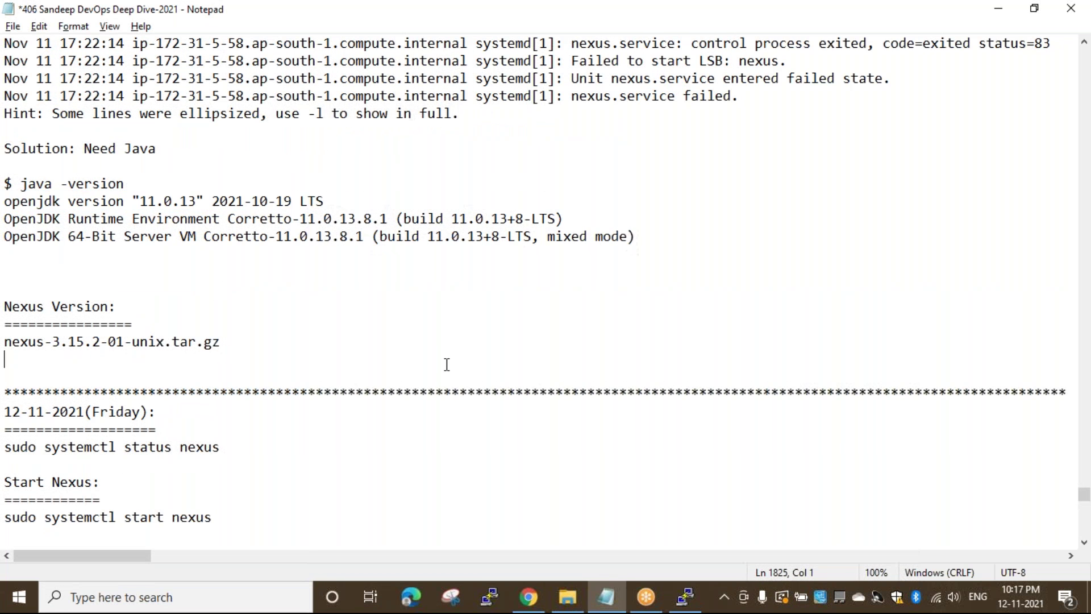
pyautogui.scroll(-9, 519, 300)
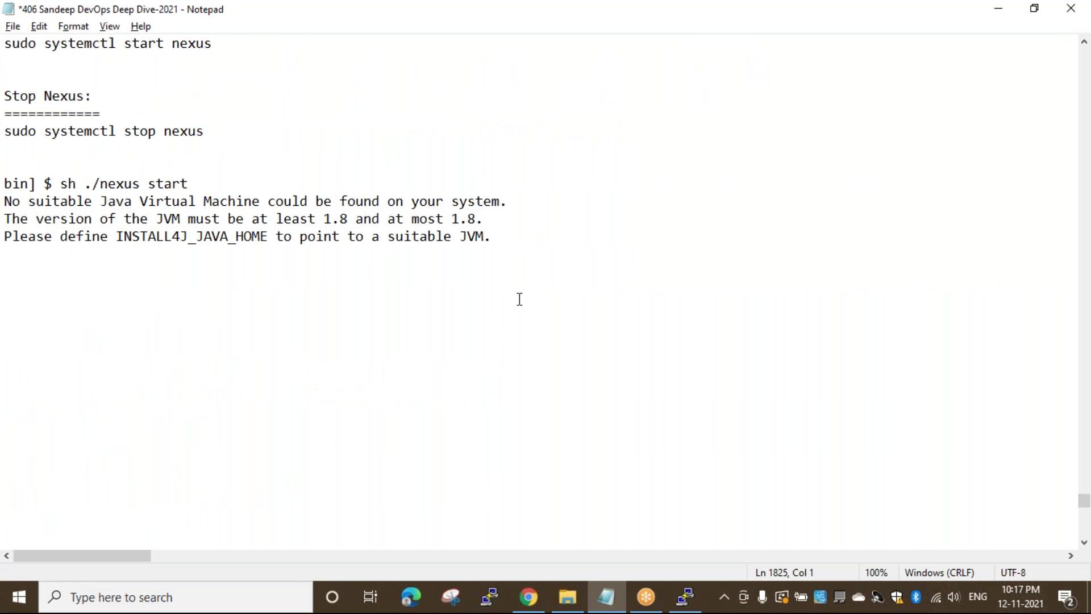
pyautogui.scroll(-1, 519, 299)
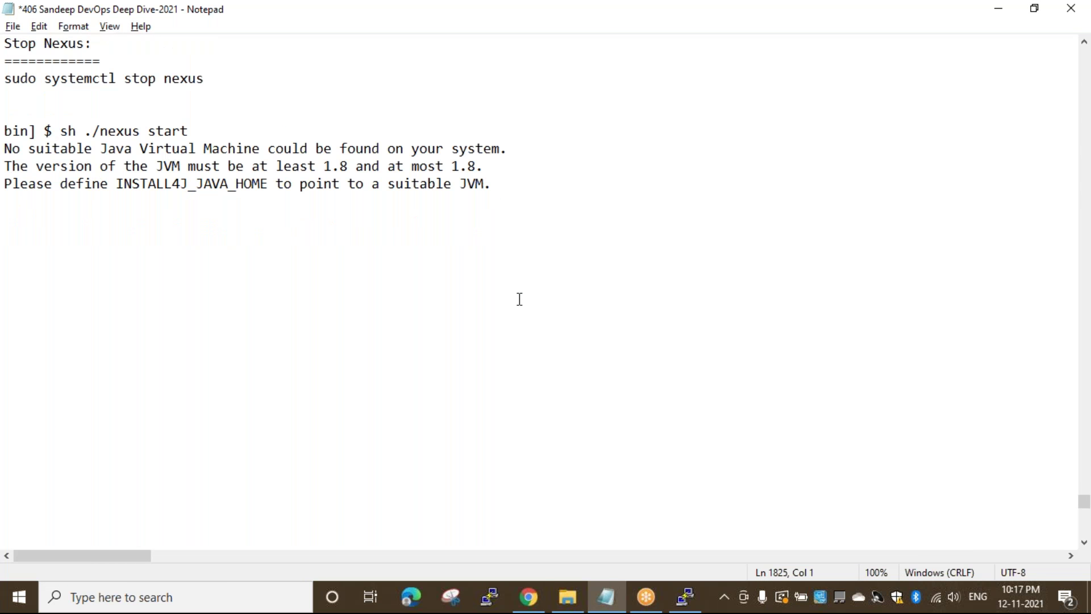
pyautogui.moveTo(324, 166); pyautogui.dragTo(348, 166)
pyautogui.click(417, 268)
pyautogui.hotkey('alt', 'Tab')
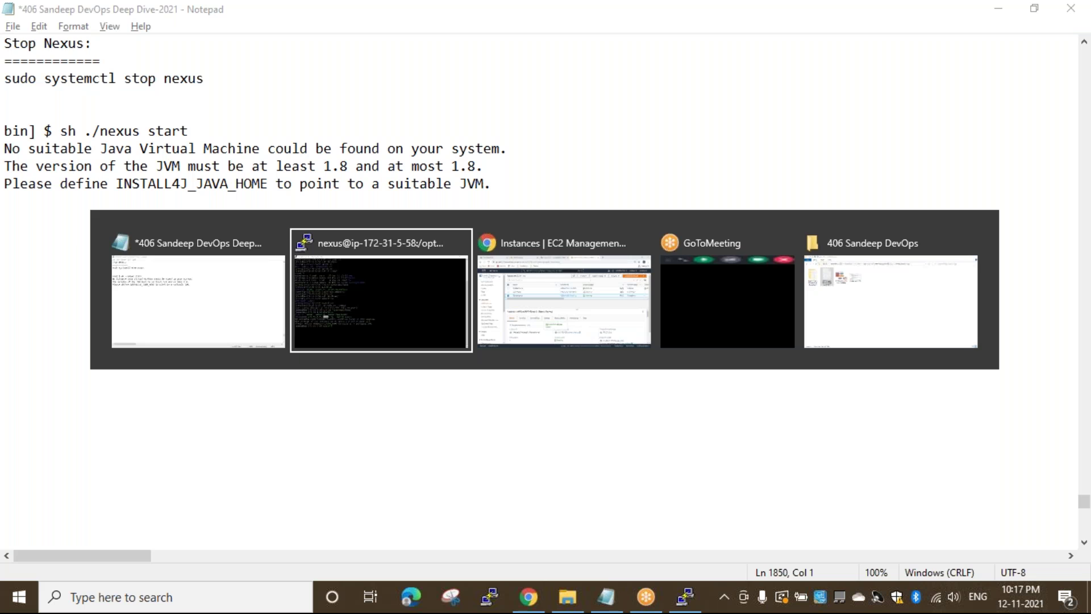
# - Clear the terminal and return to the home directory with cd
pyautogui.write('clear')
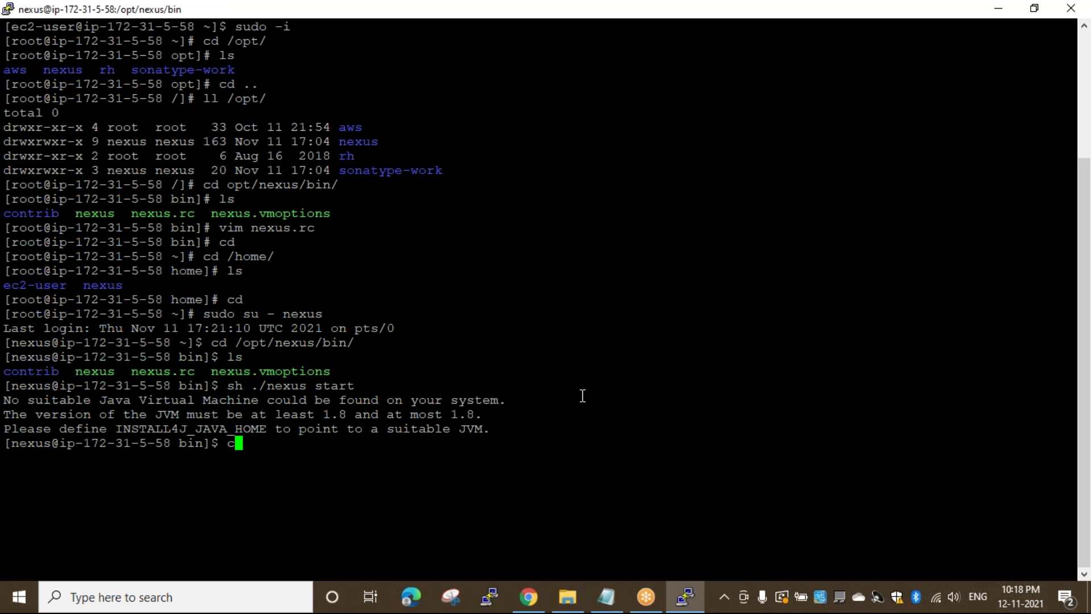
pyautogui.press('Return')
pyautogui.write('cd')
pyautogui.press('Return')
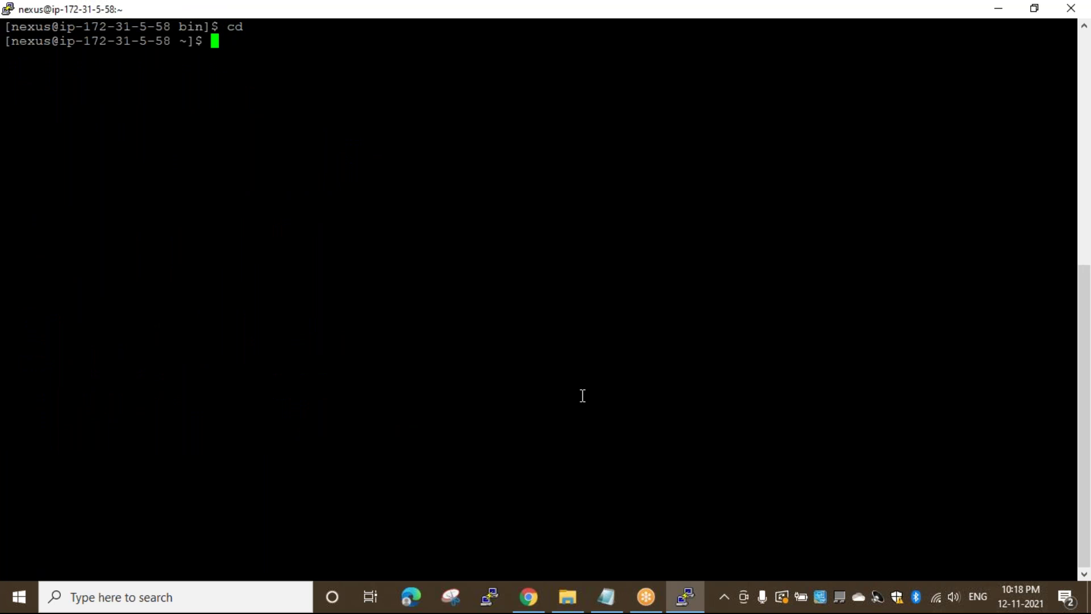
# - Stage 'sudo yum remove java* -y' at the prompt without running it, and select it
pyautogui.write('sudo yum remove')
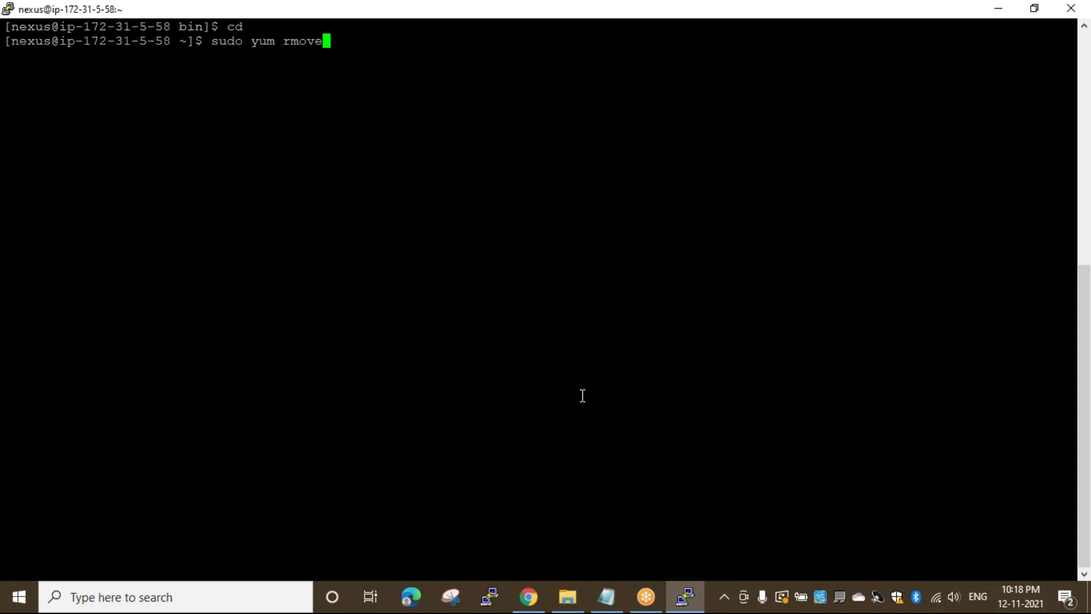
pyautogui.press('BackSpace')
pyautogui.press('BackSpace')
pyautogui.press('BackSpace')
pyautogui.press('BackSpace')
pyautogui.press('BackSpace')
pyautogui.write('emover')
pyautogui.press('BackSpace')
pyautogui.write('java* -y')
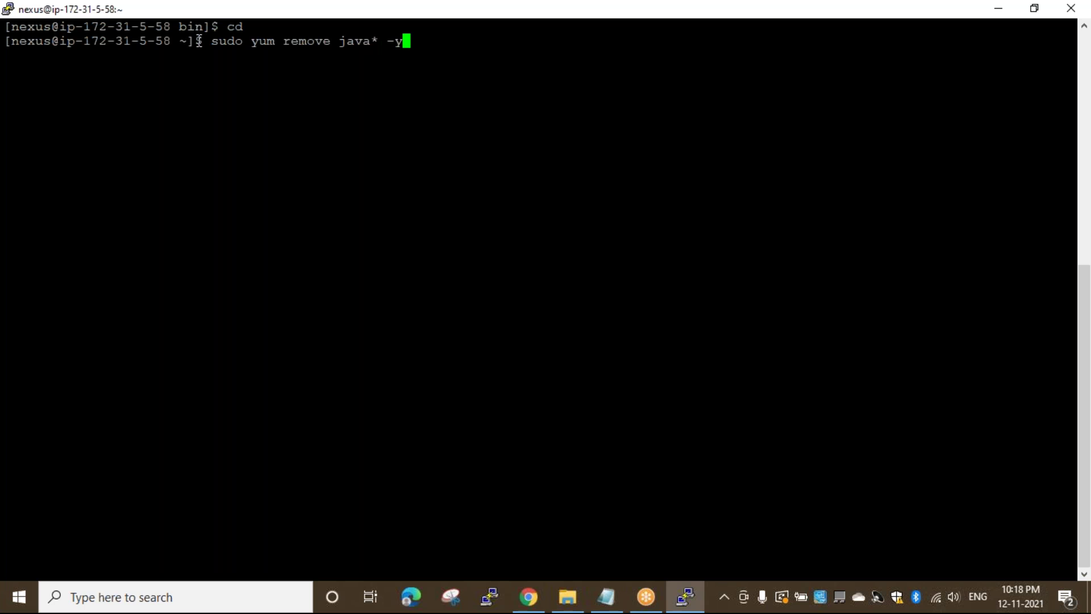
pyautogui.moveTo(199, 41); pyautogui.dragTo(407, 42)
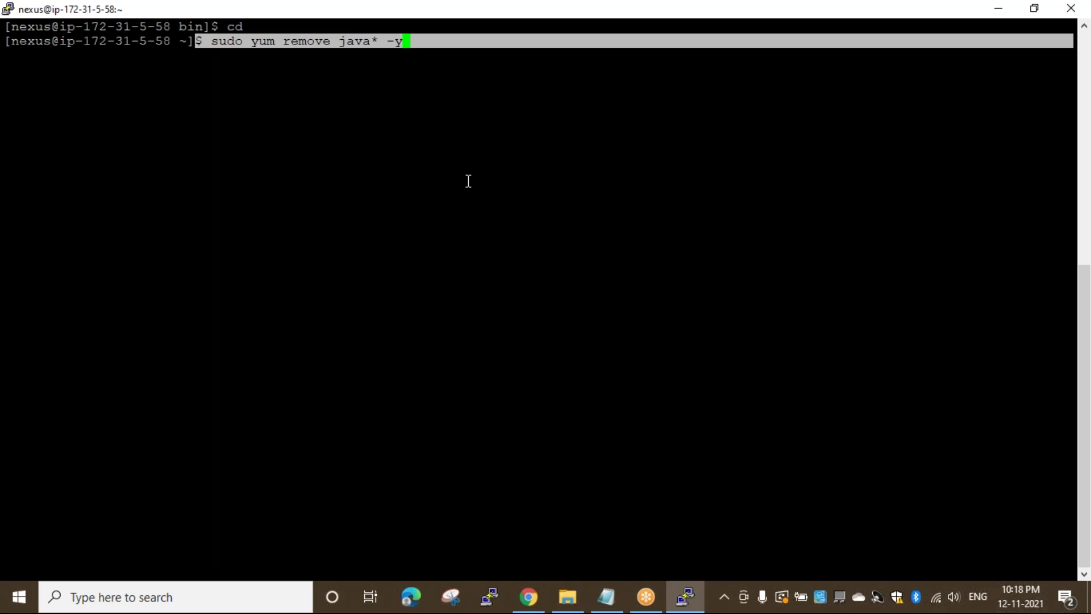
pyautogui.hotkey('alt', 'Tab')
# - Add a 'Remove Java From VM:' heading with an '=' underline below the JVM error
pyautogui.click(494, 186)
pyautogui.press('Return')
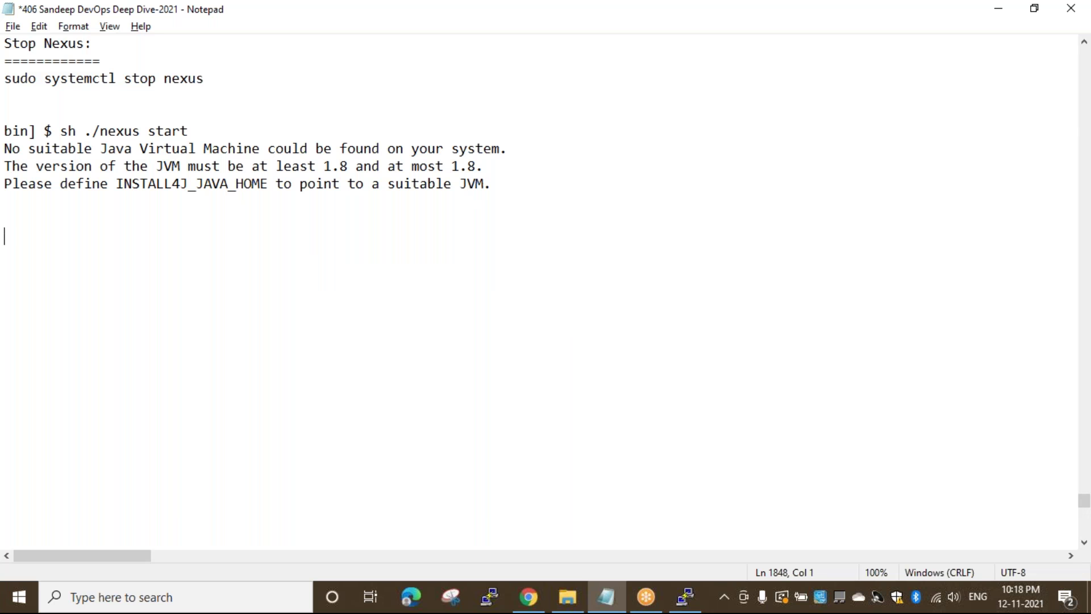
pyautogui.write('Rov')
pyautogui.press('BackSpace')
pyautogui.press('BackSpace')
pyautogui.write('emover')
pyautogui.press('BackSpace')
pyautogui.write('Java ')
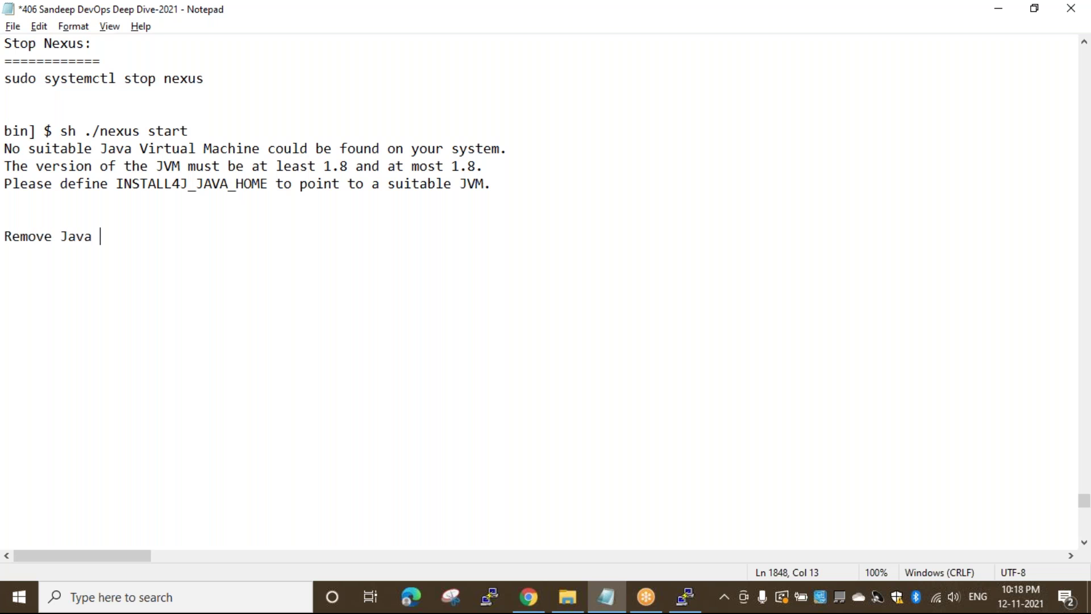
pyautogui.write('From ')
pyautogui.write('V')
pyautogui.write('M: ')
pyautogui.write('=====================')
pyautogui.press('Return')
# - Paste 'sudo yum remove java* -y' under the heading and copy it to the terminal prompt
pyautogui.write('$ sudo yum remove java* -y')
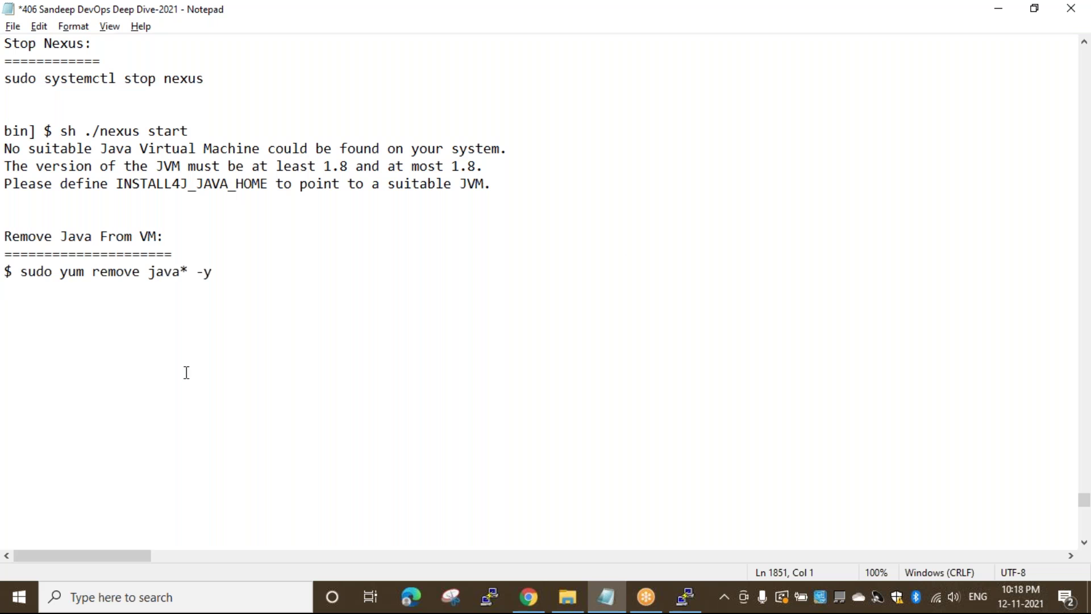
pyautogui.moveTo(22, 271); pyautogui.dragTo(230, 265)
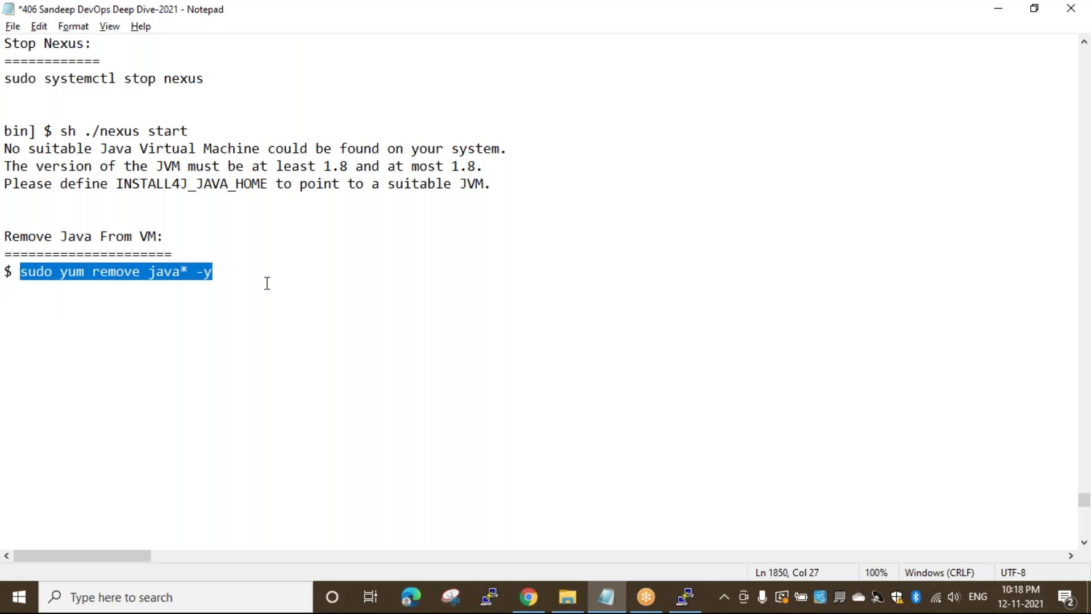
pyautogui.hotkey('ctrl', 'c')
pyautogui.hotkey('alt', 'Tab')
pyautogui.rightClick(426, 273)
# - Run 'sudo yum remove java* -y' after erasing the duplicate paste, and review the removal output
pyautogui.rightClick(421, 258)
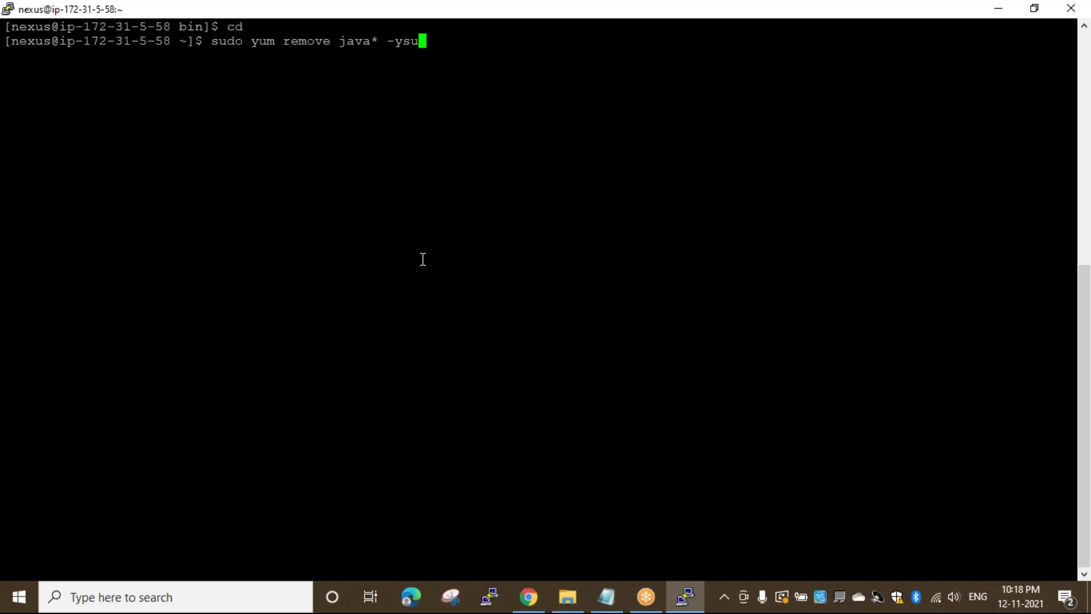
pyautogui.press('BackSpace')
pyautogui.press('BackSpace')
pyautogui.press('BackSpace')
pyautogui.press('BackSpace')
pyautogui.press('BackSpace')
pyautogui.press('BackSpace')
pyautogui.press('BackSpace')
pyautogui.press('BackSpace')
pyautogui.press('BackSpace')
pyautogui.press('BackSpace')
pyautogui.press('BackSpace')
pyautogui.press('BackSpace')
pyautogui.press('BackSpace')
pyautogui.press('BackSpace')
pyautogui.press('BackSpace')
pyautogui.press('BackSpace')
pyautogui.press('BackSpace')
pyautogui.press('BackSpace')
pyautogui.press('BackSpace')
pyautogui.press('BackSpace')
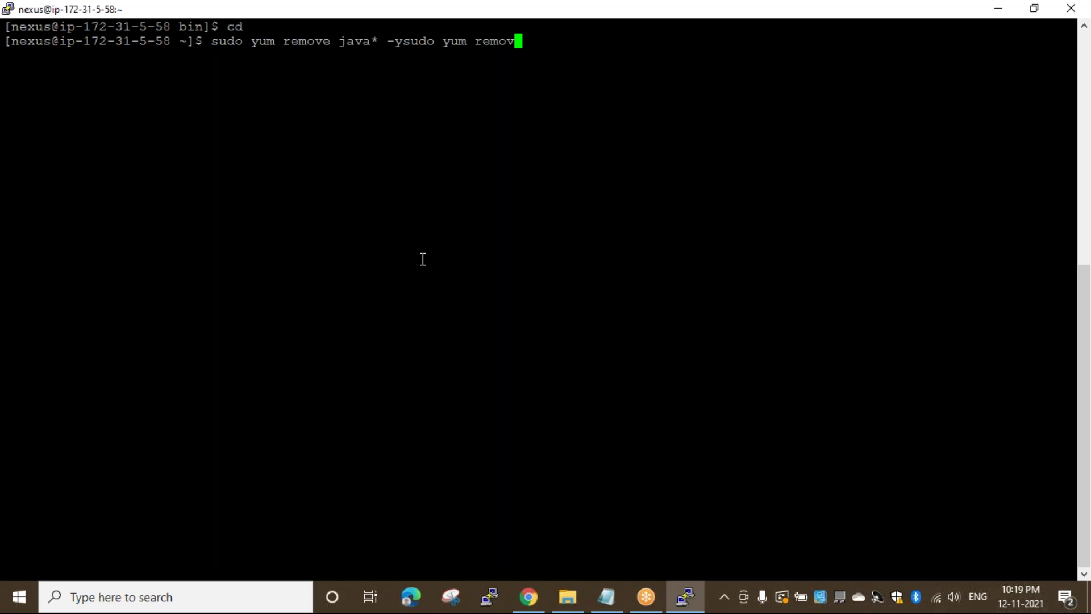
pyautogui.press('BackSpace')
pyautogui.press('BackSpace')
pyautogui.press('BackSpace')
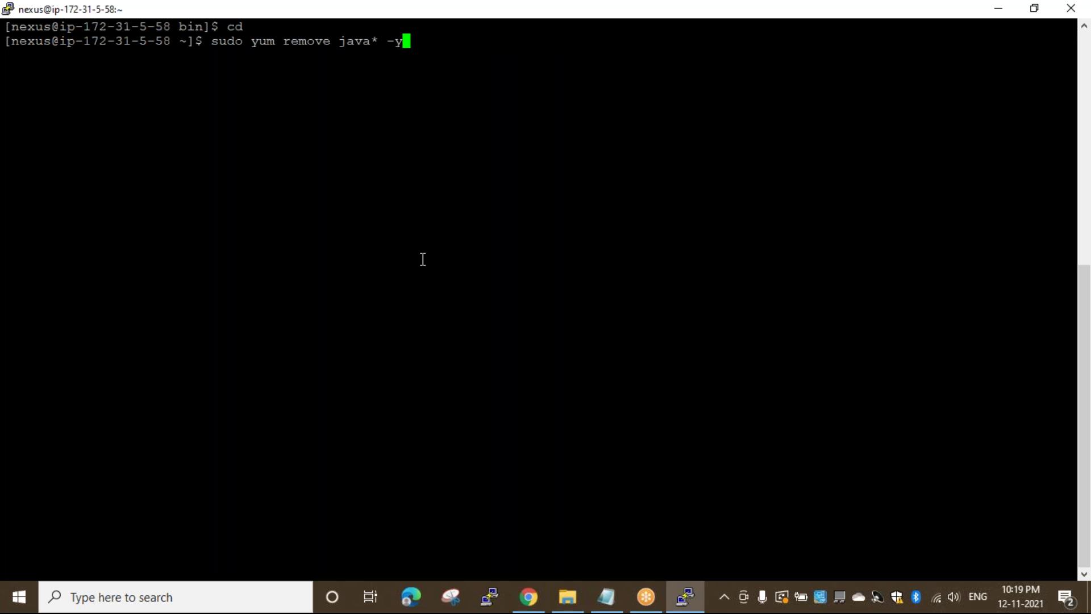
pyautogui.press('Return')
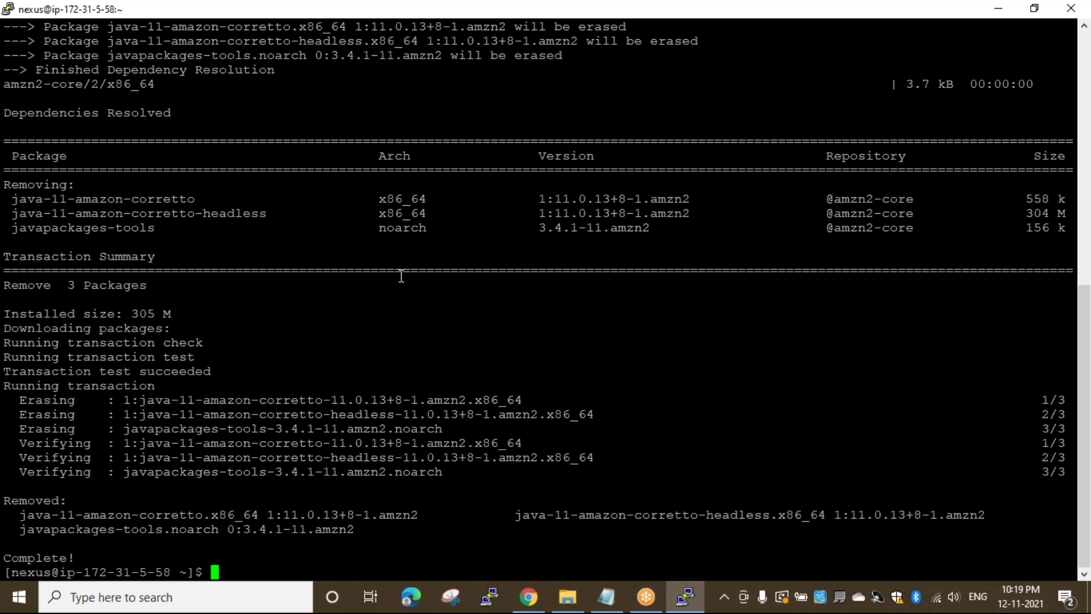
pyautogui.scroll(12, 410, 272)
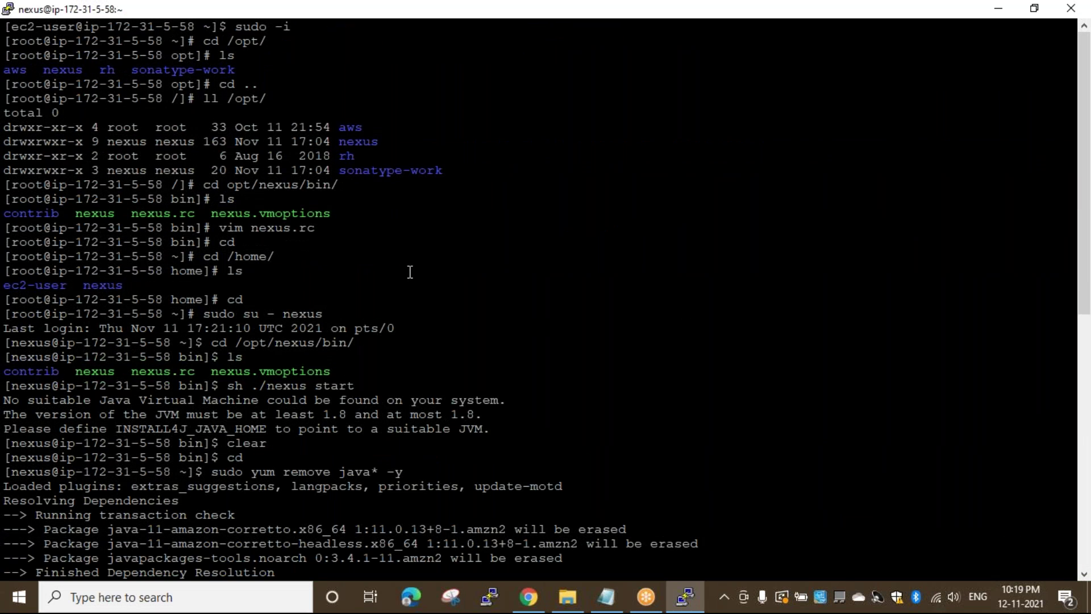
pyautogui.scroll(-7, 410, 271)
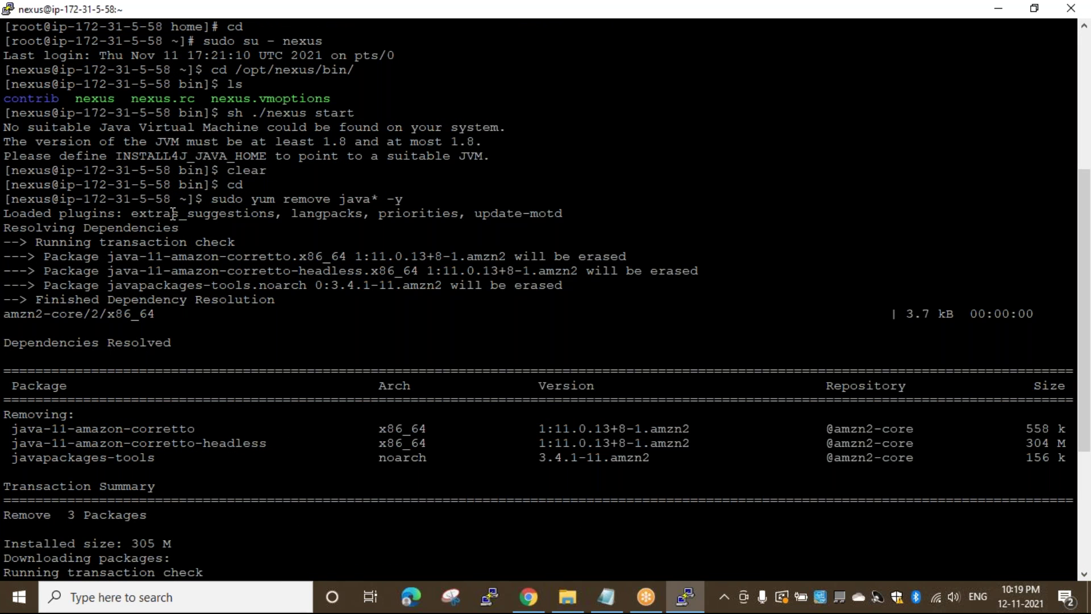
pyautogui.moveTo(4, 228); pyautogui.dragTo(164, 228)
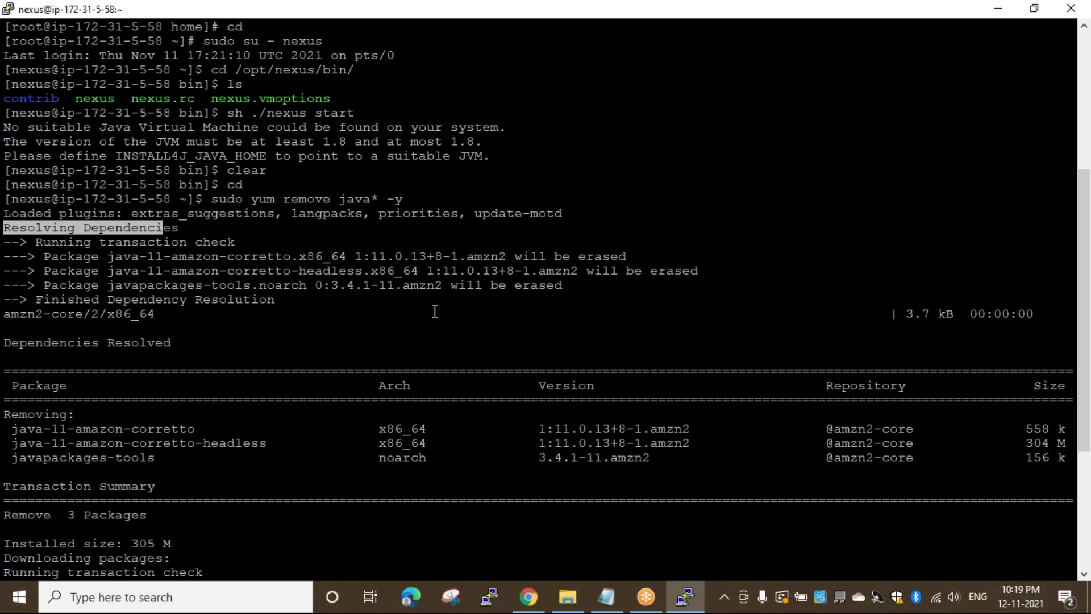
pyautogui.click(459, 333)
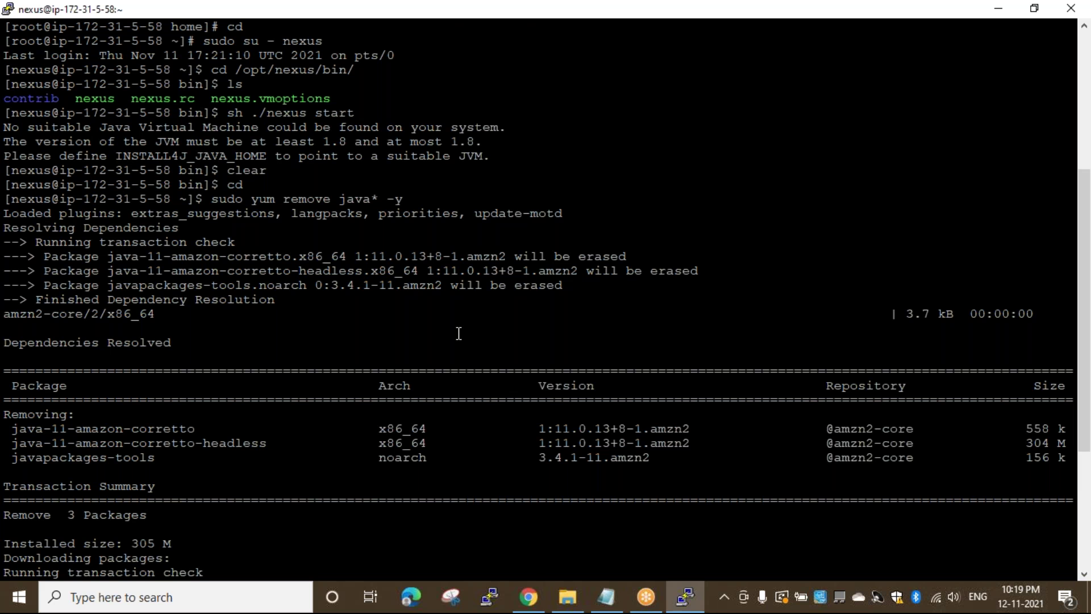
# - Clear the terminal and run java -version, which reports command not found
pyautogui.write('clear')
pyautogui.press('Return')
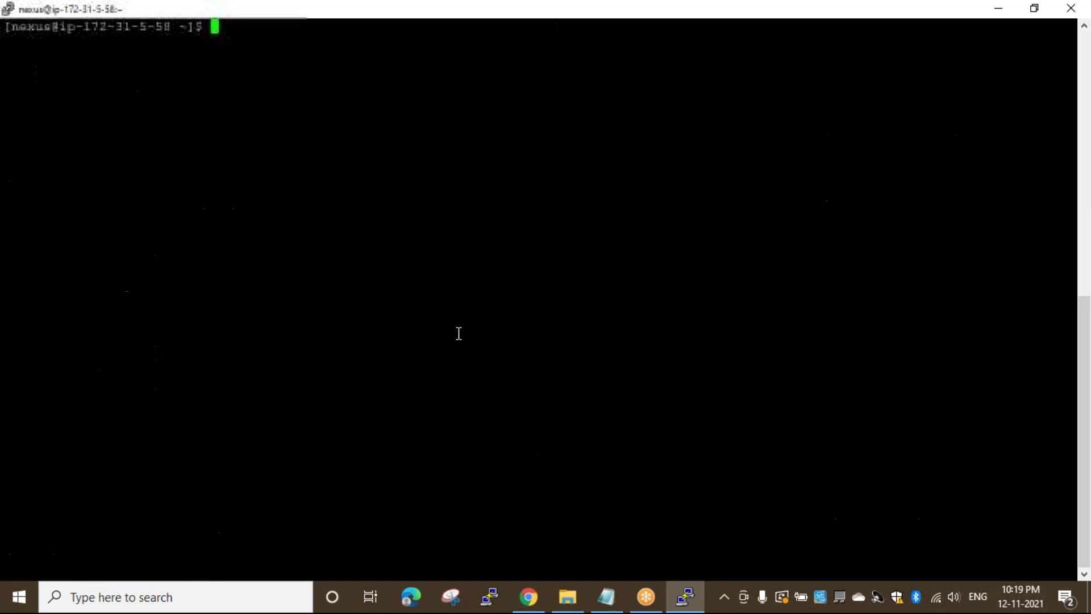
pyautogui.write('java -')
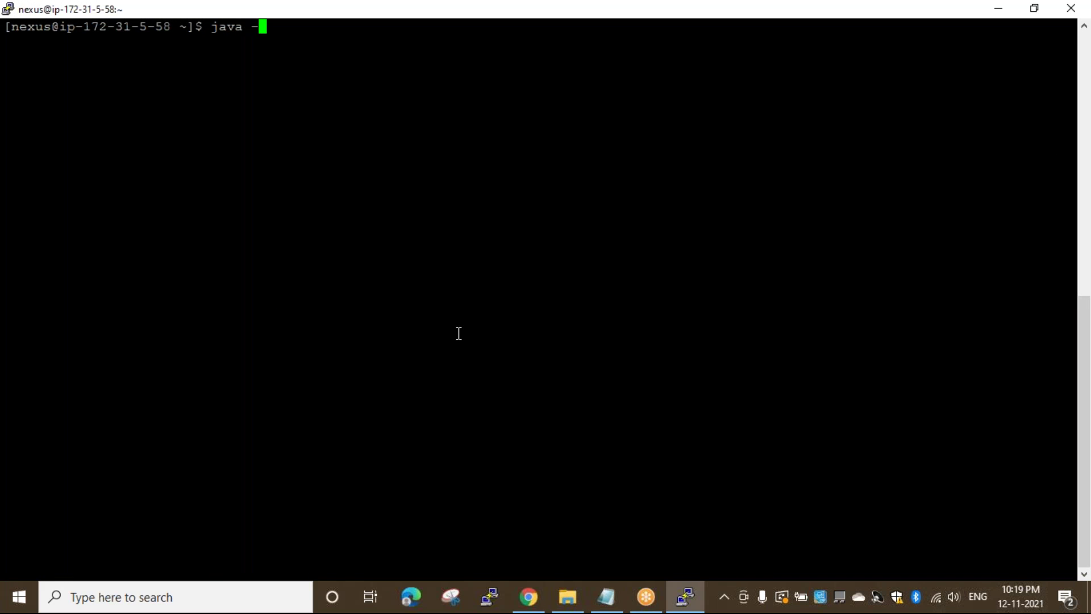
pyautogui.write('version')
pyautogui.press('Return')
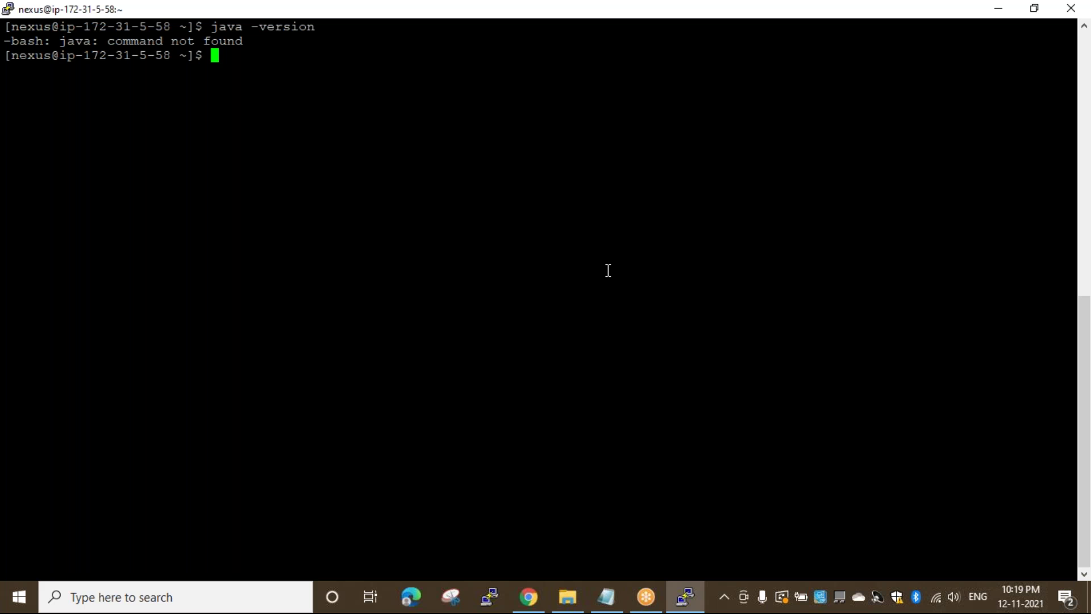
pyautogui.click(564, 604)
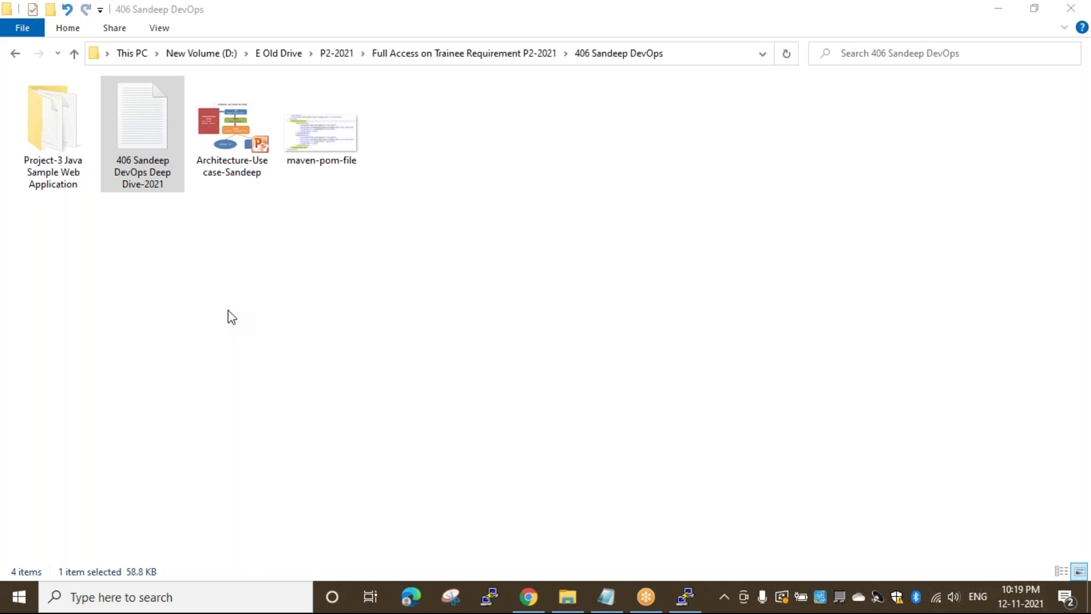
# - Navigate to New Volume (D:) > D Old Drive > 2021 > Full Access on Java-2021
pyautogui.click(202, 54)
pyautogui.doubleClick(51, 122)
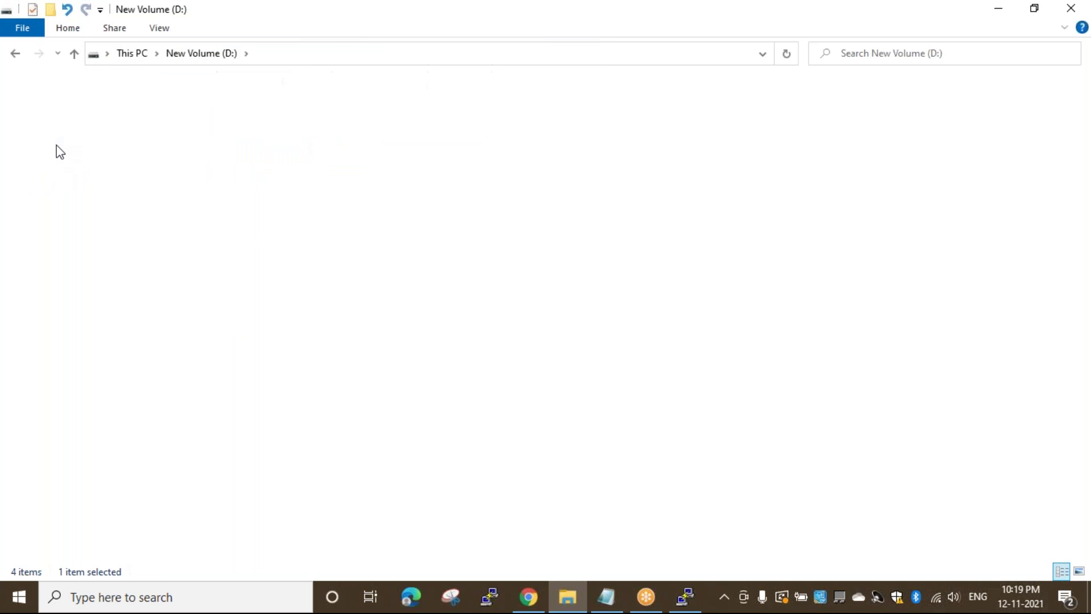
pyautogui.doubleClick(54, 171)
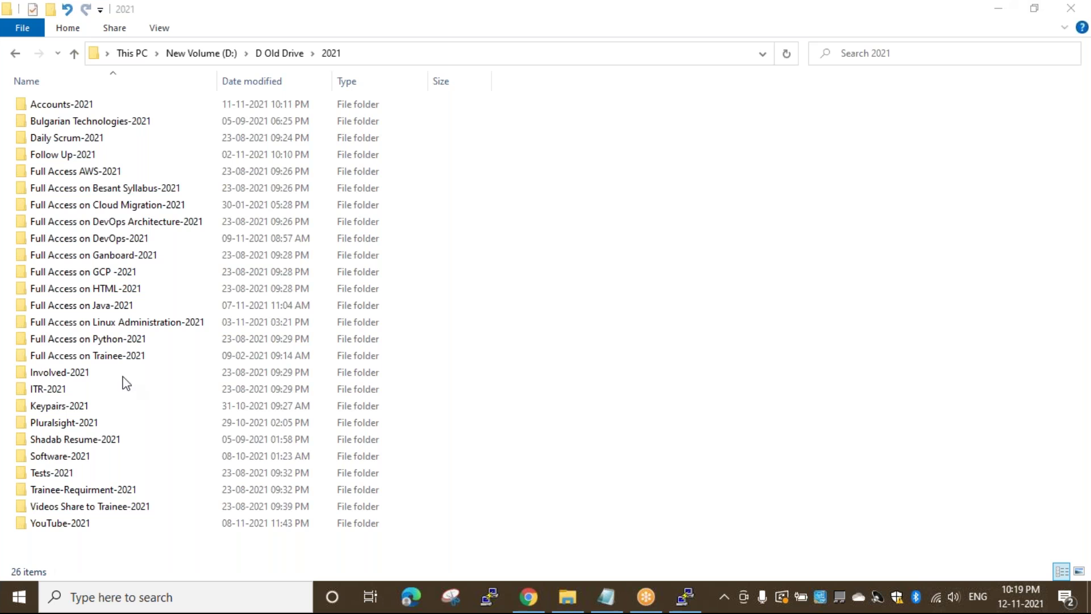
pyautogui.click(103, 307)
pyautogui.doubleClick(103, 308)
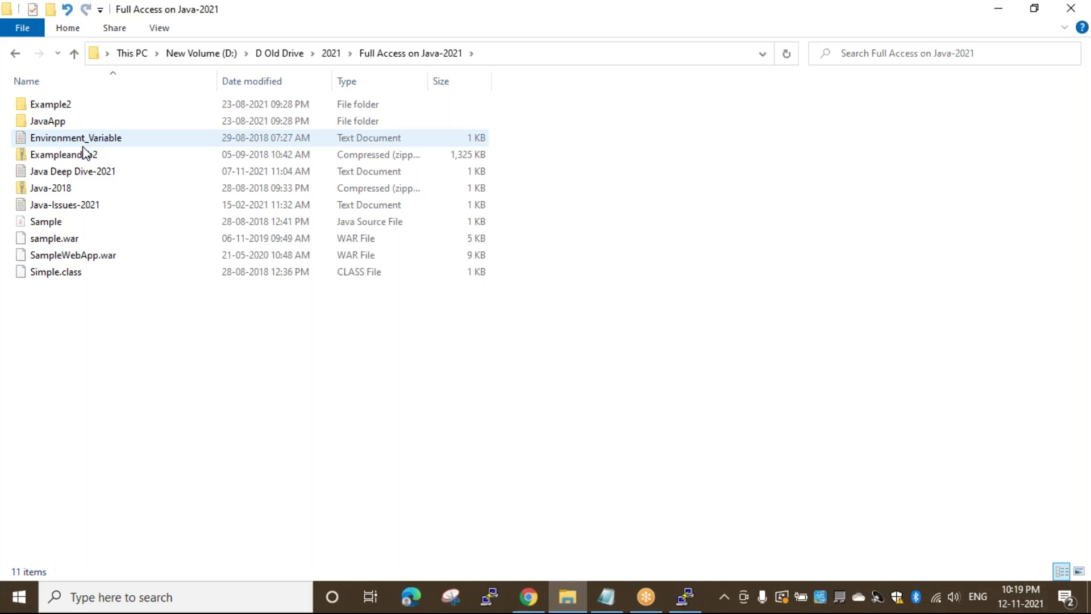
# - Glance at the Java-Issues-2021 notes, minimize them, and open Java Deep Dive-2021
pyautogui.doubleClick(80, 207)
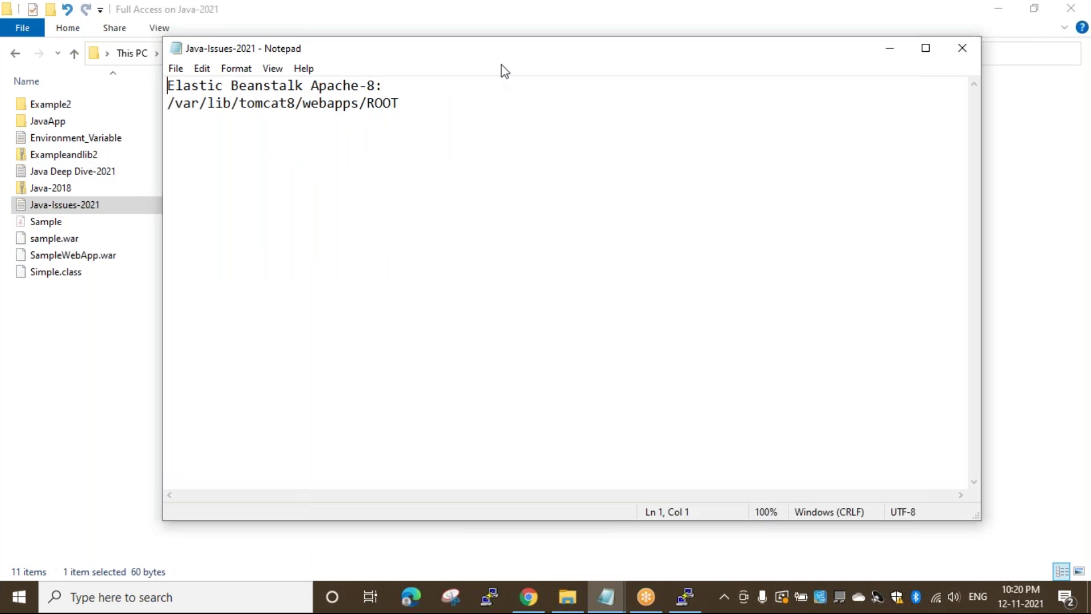
pyautogui.moveTo(503, 61); pyautogui.dragTo(407, 165)
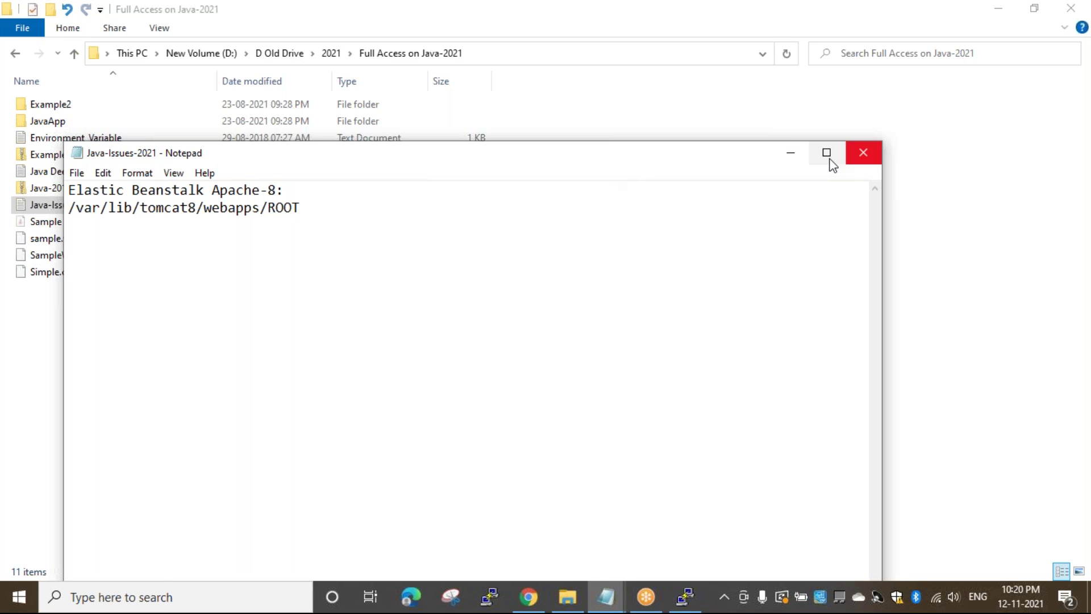
pyautogui.click(790, 152)
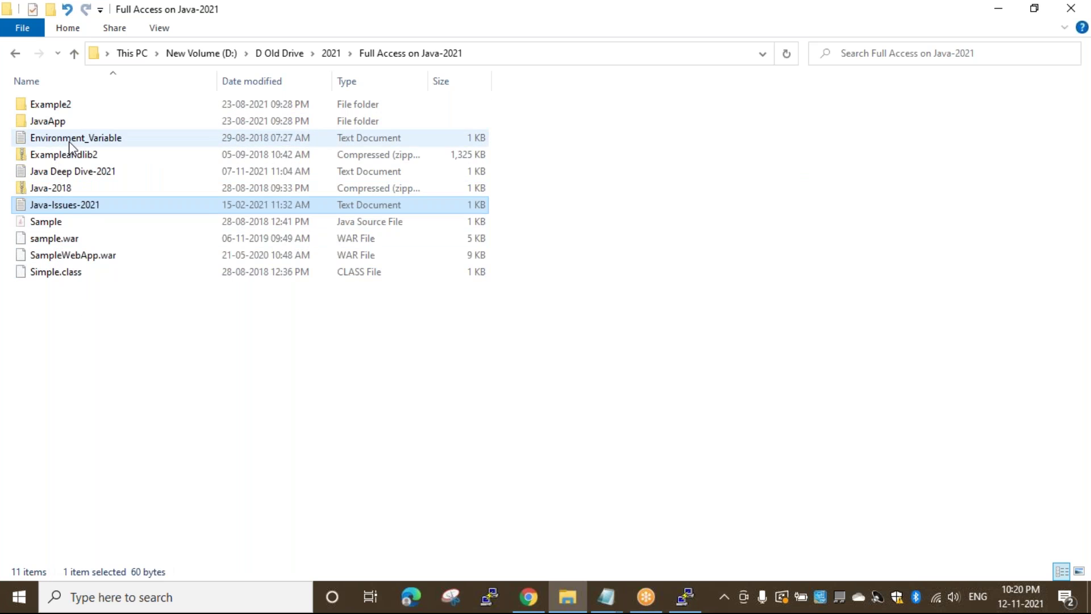
pyautogui.doubleClick(78, 174)
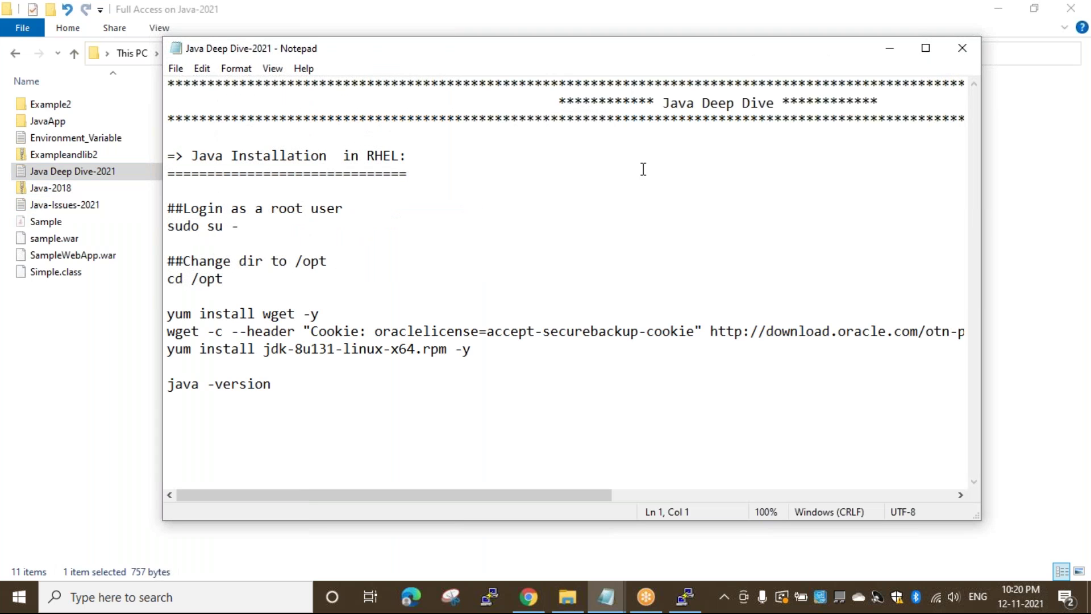
# - Maximize the Java Deep Dive-2021 notes, fix the comment to '## Login as a root user', and select 'sudo su -'
pyautogui.moveTo(587, 56); pyautogui.dragTo(393, 78)
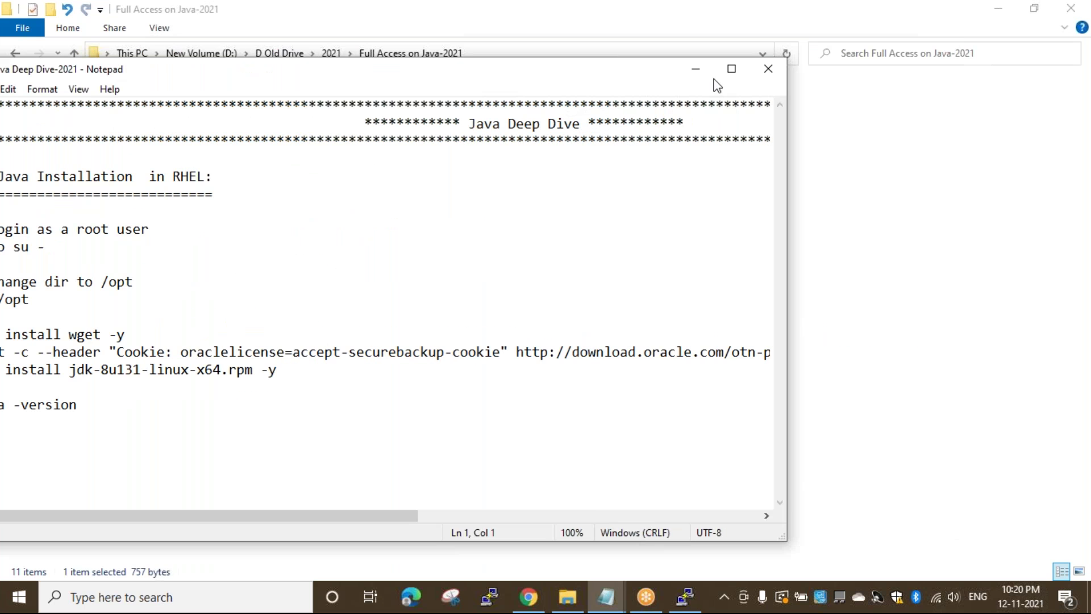
pyautogui.click(732, 69)
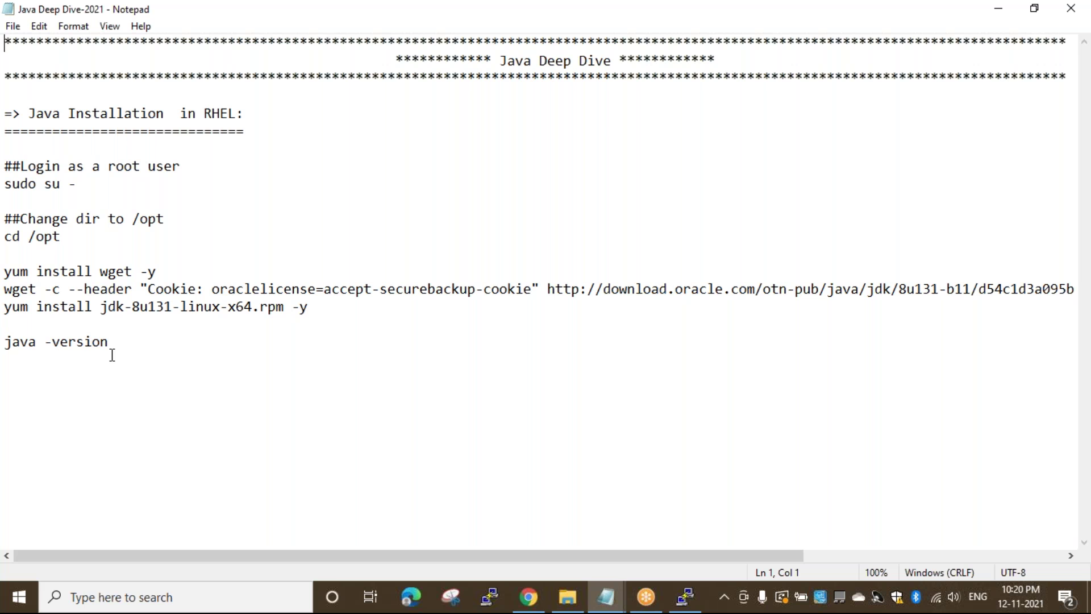
pyautogui.moveTo(8, 188); pyautogui.dragTo(89, 181)
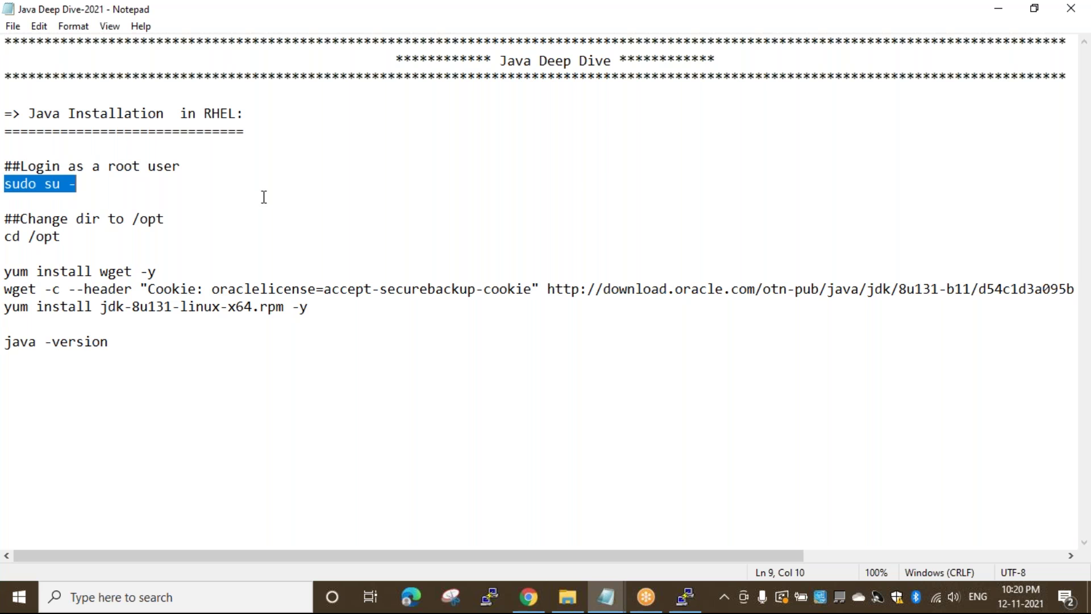
pyautogui.click(176, 176)
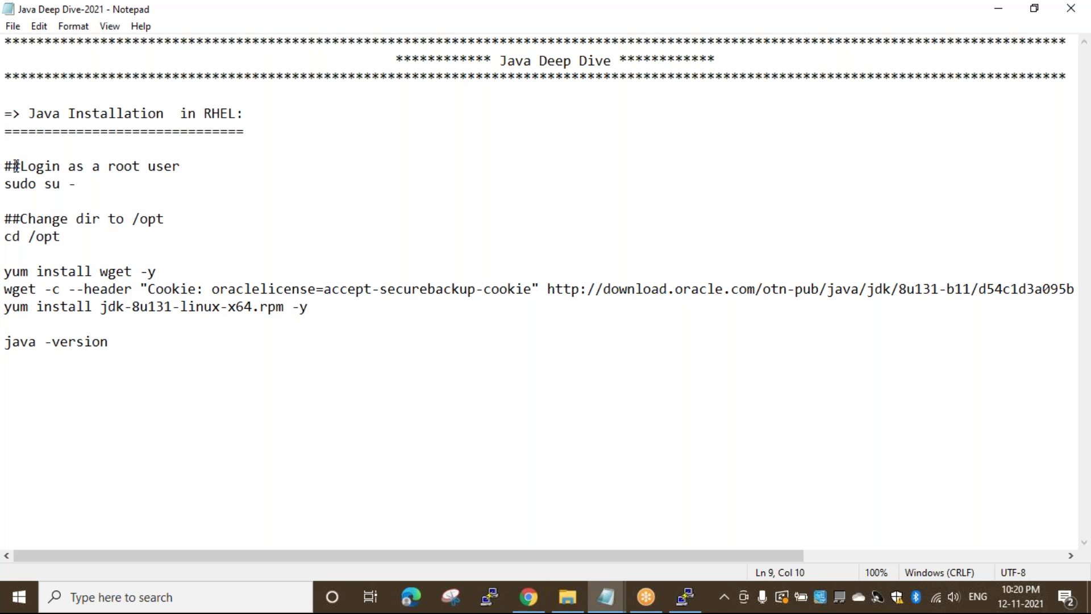
pyautogui.click(17, 165)
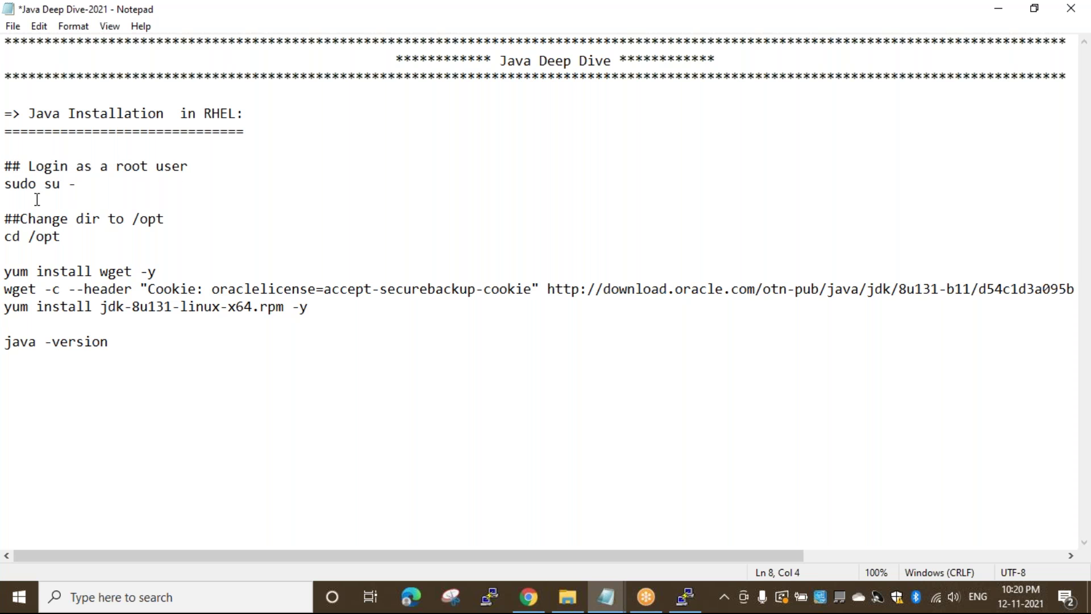
pyautogui.moveTo(6, 185); pyautogui.dragTo(92, 187)
pyautogui.hotkey('ctrl', 'c')
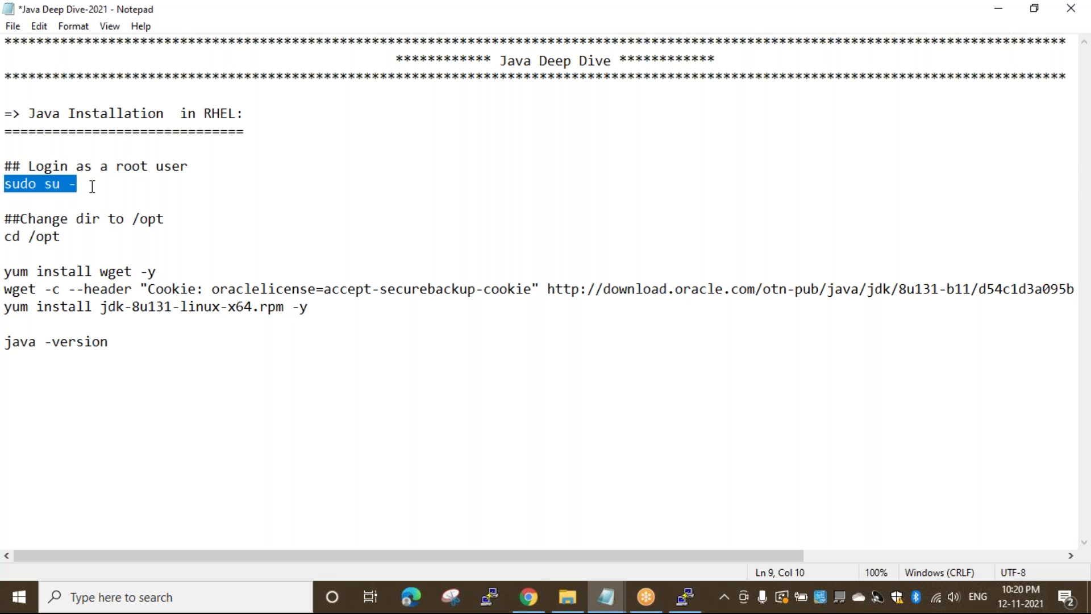
pyautogui.hotkey('alt', 'Tab')
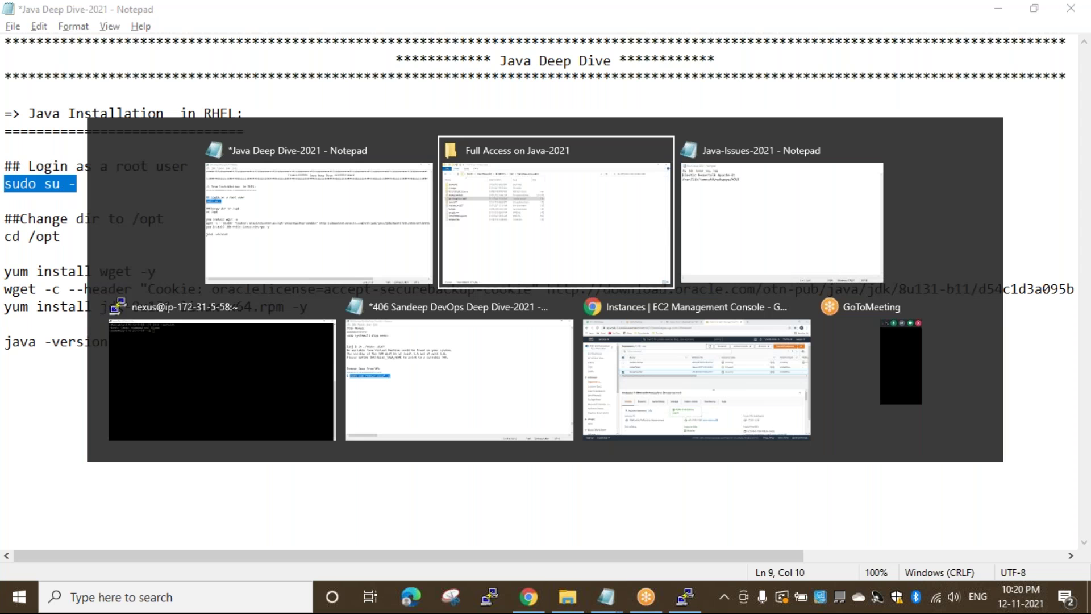
pyautogui.press('Tab')
pyautogui.press('Tab')
# - Become root with sudo su - and change into /opt using commands from the notes
pyautogui.rightClick(327, 274)
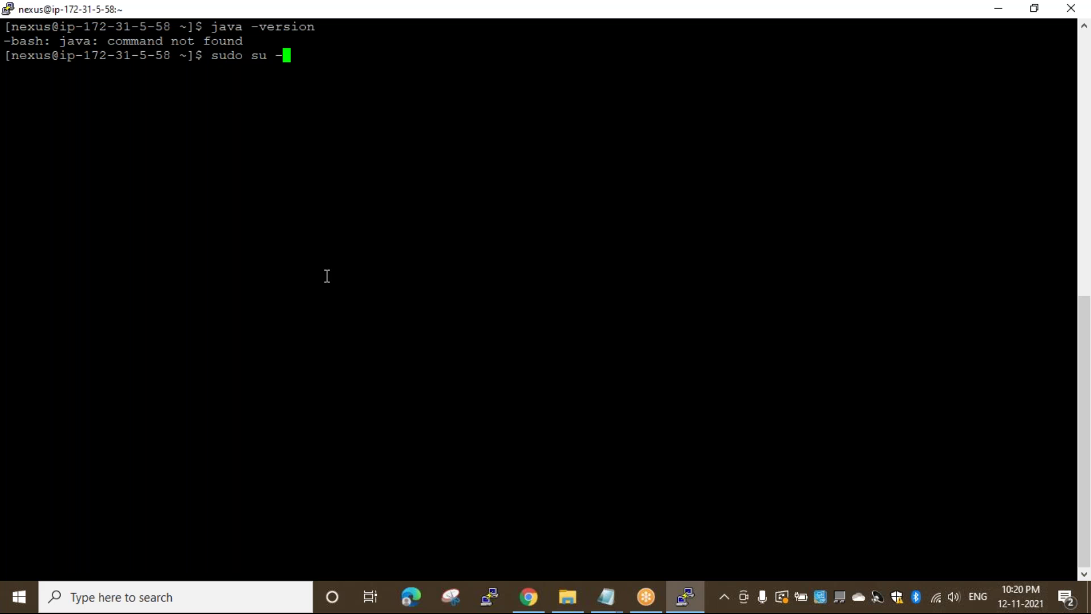
pyautogui.press('Return')
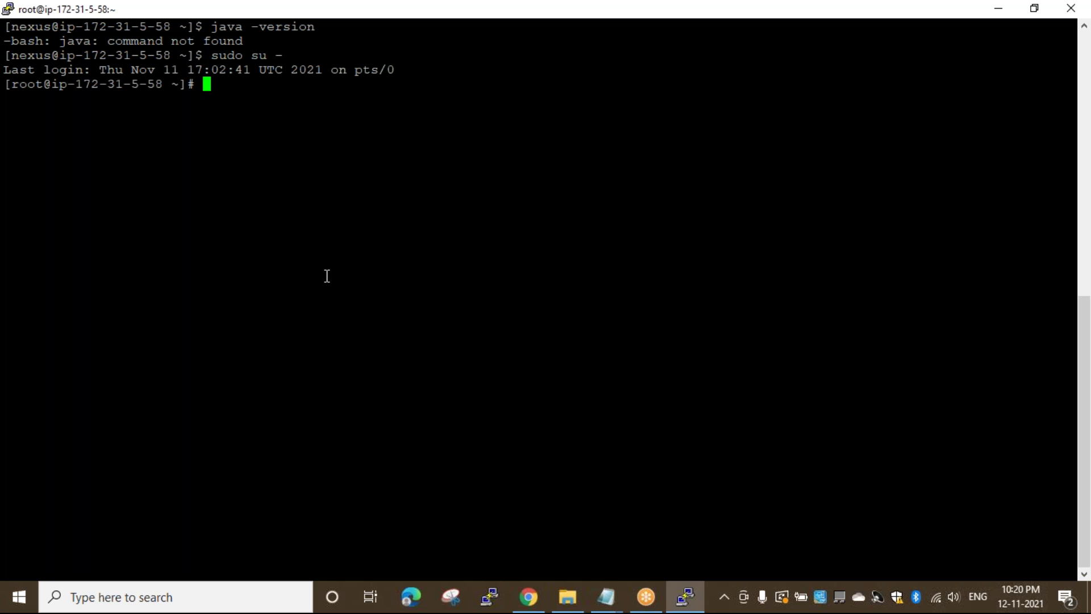
pyautogui.hotkey('alt', 'Tab')
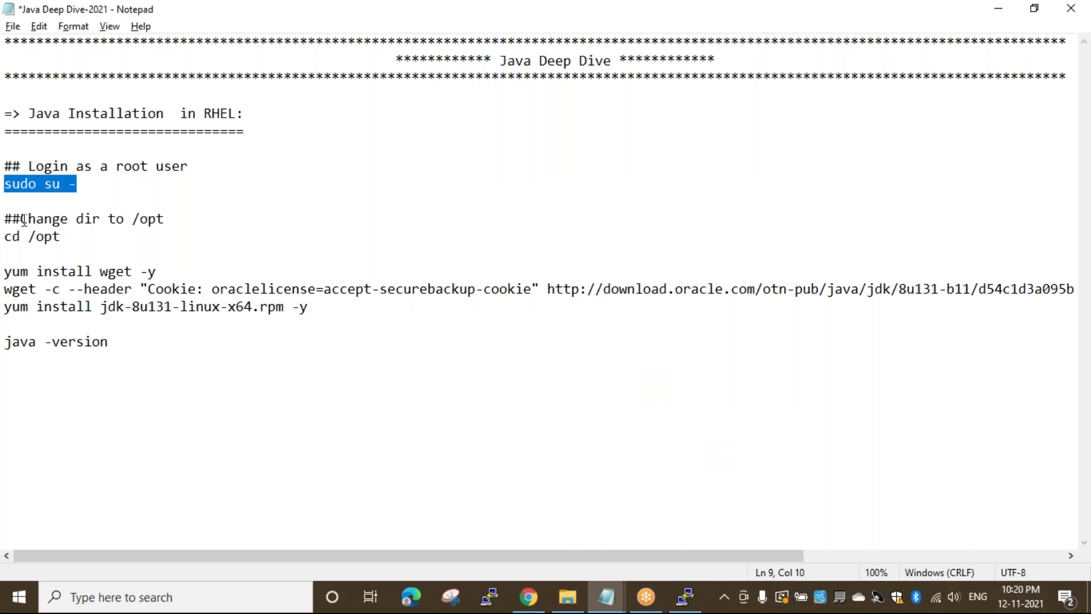
pyautogui.click(23, 221)
pyautogui.moveTo(5, 238); pyautogui.dragTo(84, 237)
pyautogui.hotkey('ctrl', 'c')
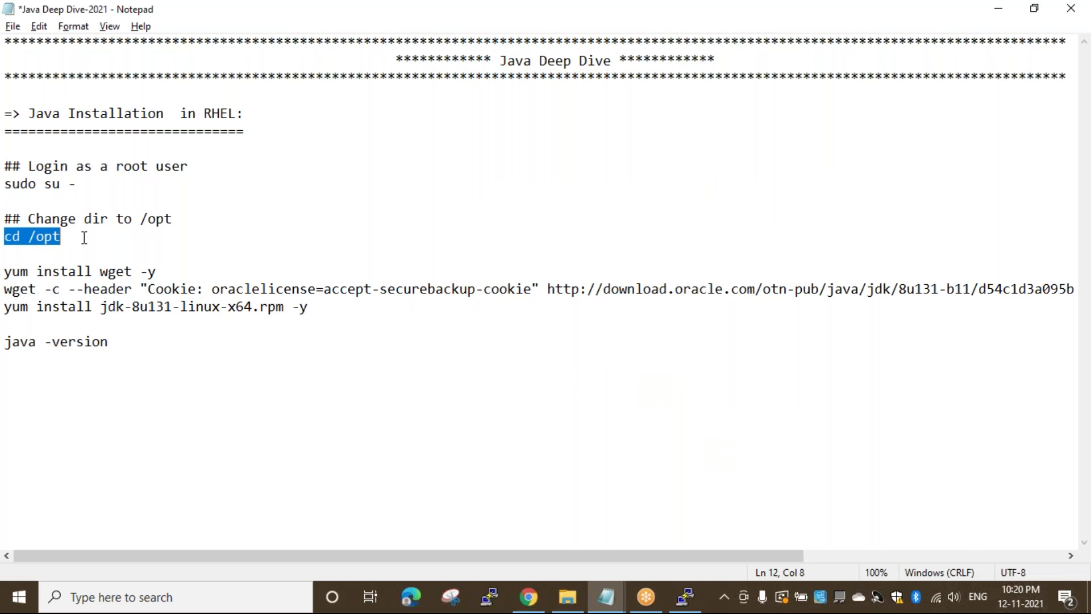
pyautogui.hotkey('alt', 'Tab')
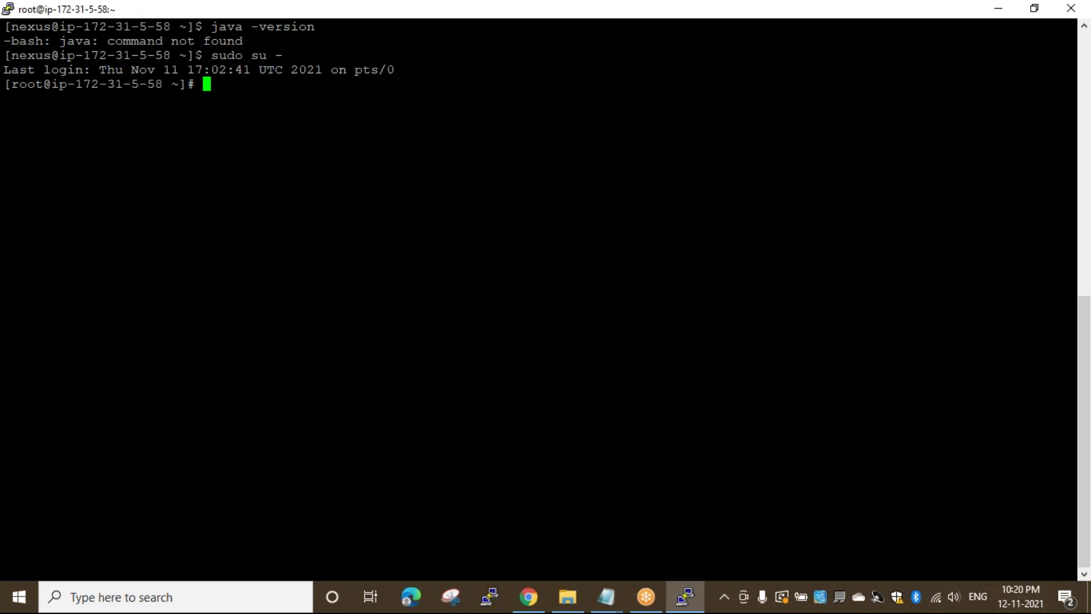
pyautogui.rightClick(311, 261)
pyautogui.press('Return')
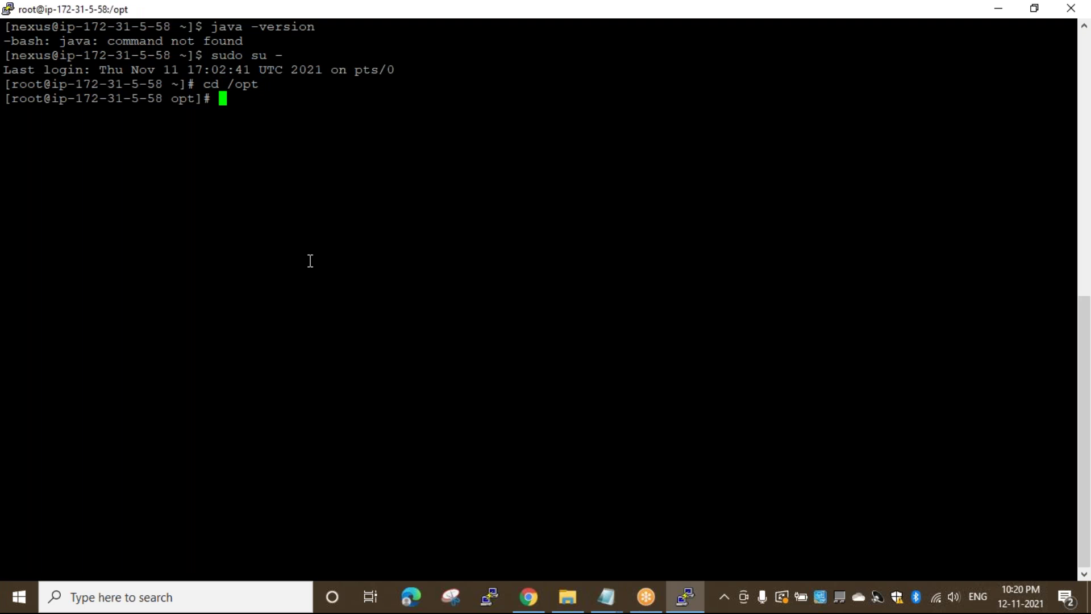
# - Add blank lines around the Oracle JDK wget download line in the notes and copy it
pyautogui.hotkey('alt', 'Tab')
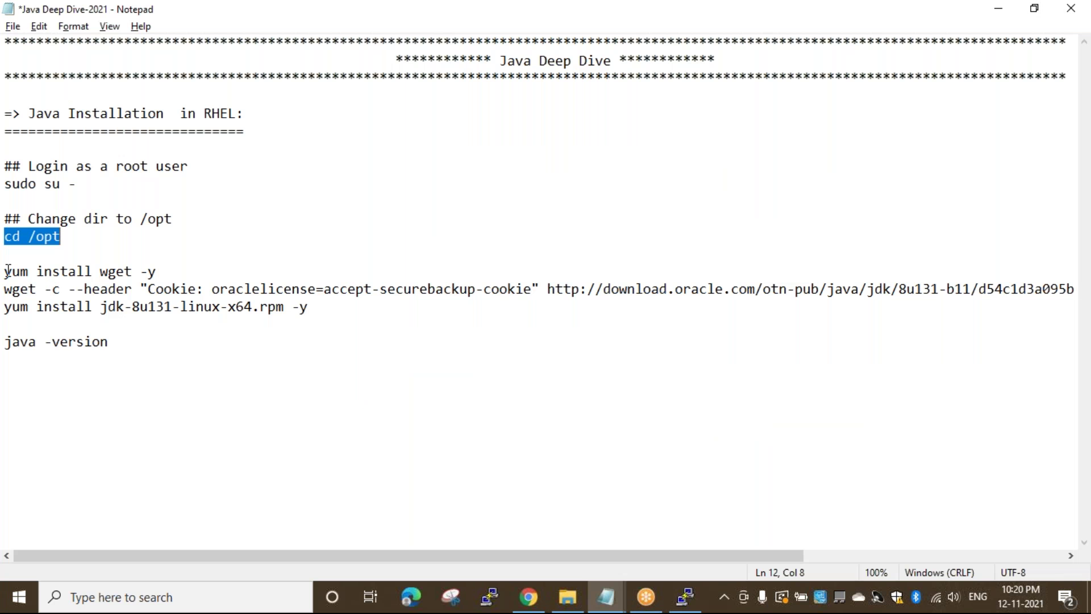
pyautogui.moveTo(8, 270); pyautogui.dragTo(157, 271)
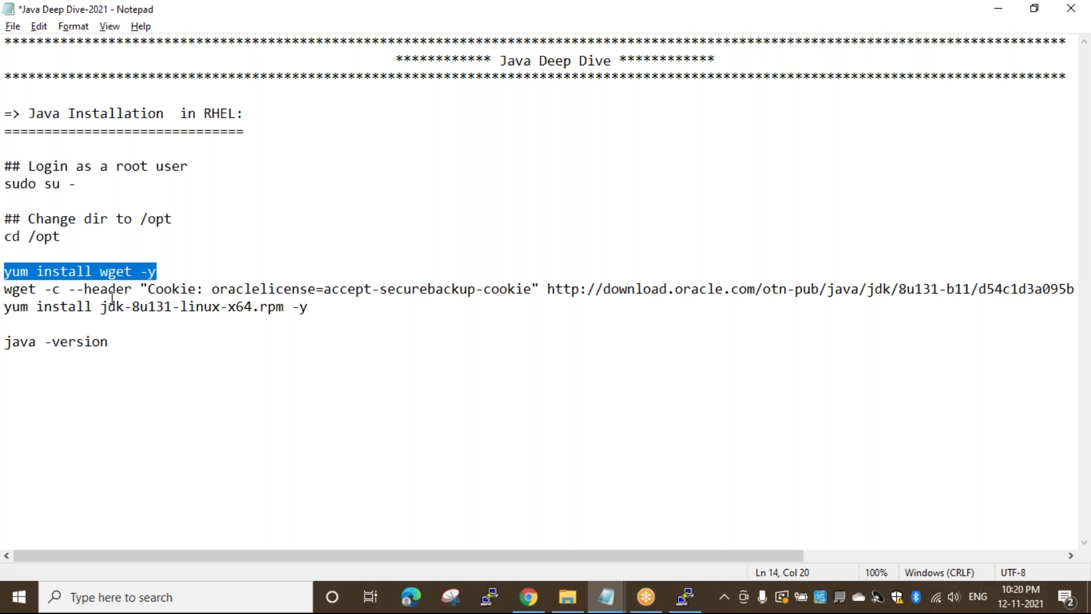
pyautogui.click(6, 287)
pyautogui.moveTo(6, 287); pyautogui.dragTo(1029, 289)
pyautogui.click(495, 388)
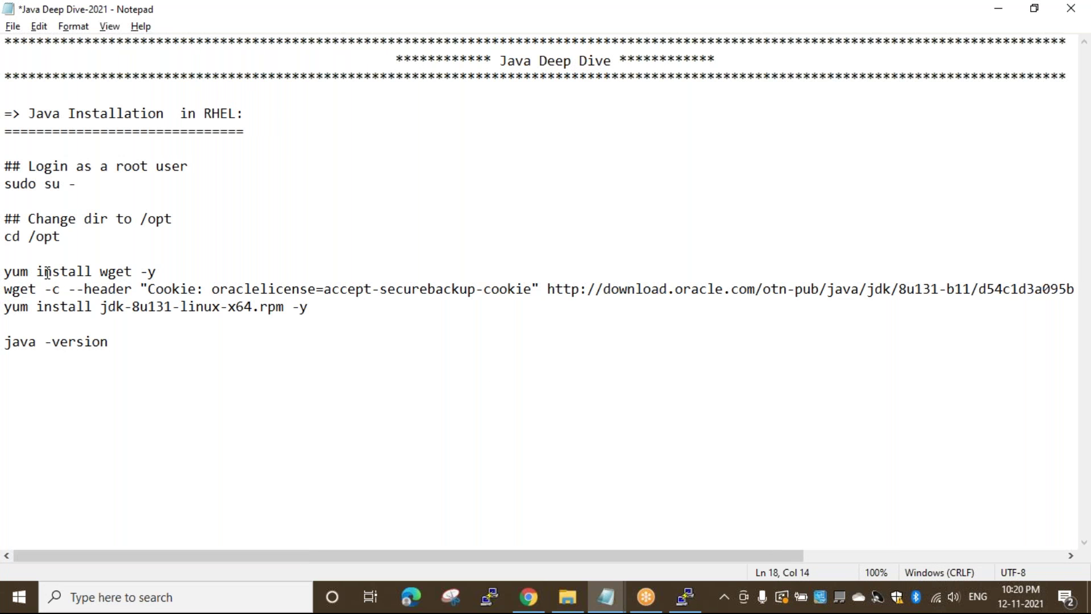
pyautogui.click(174, 273)
pyautogui.press('Return')
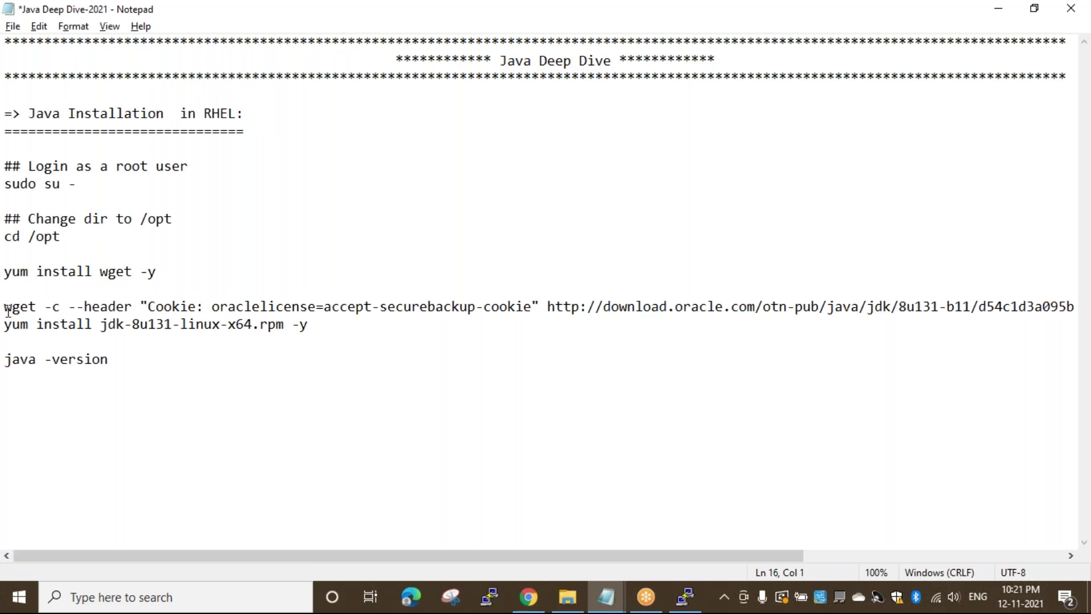
pyautogui.press('End')
pyautogui.press('Return')
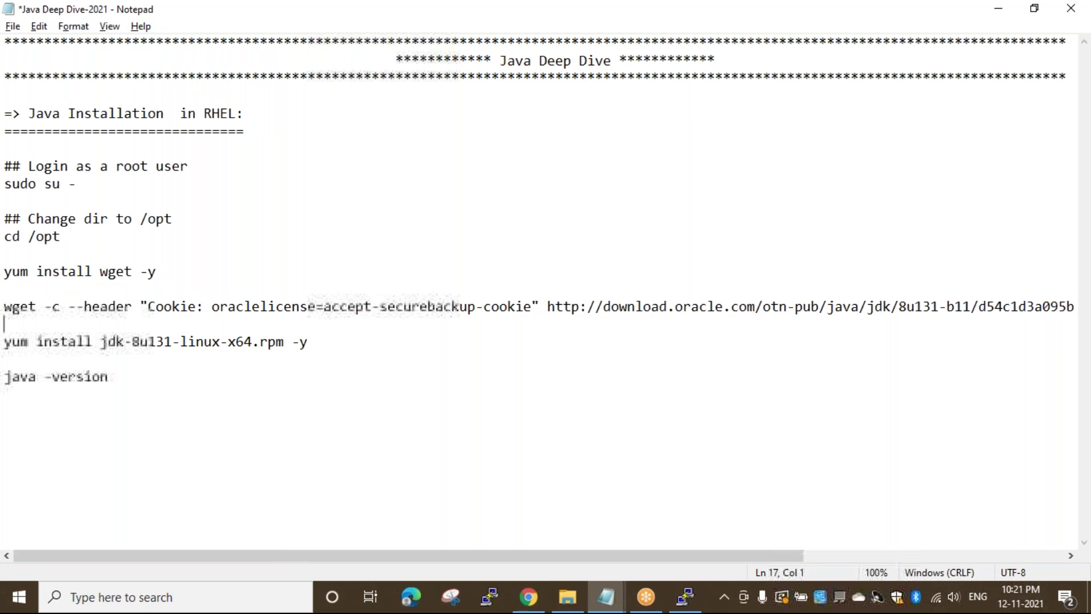
pyautogui.moveTo(5, 306); pyautogui.dragTo(133, 323)
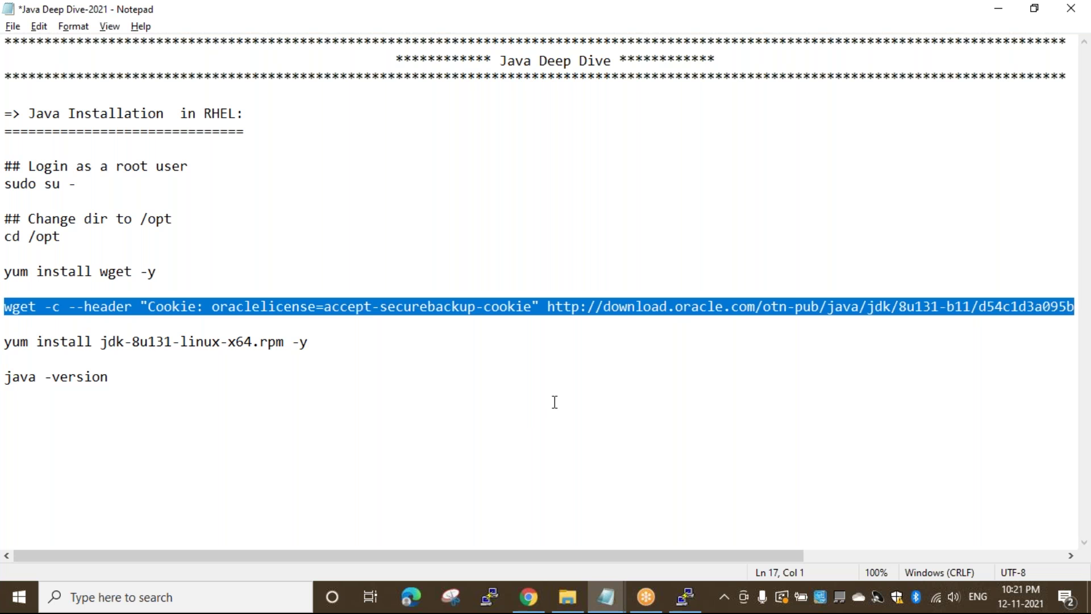
pyautogui.hotkey('ctrl', 'c')
pyautogui.hotkey('alt', 'Tab')
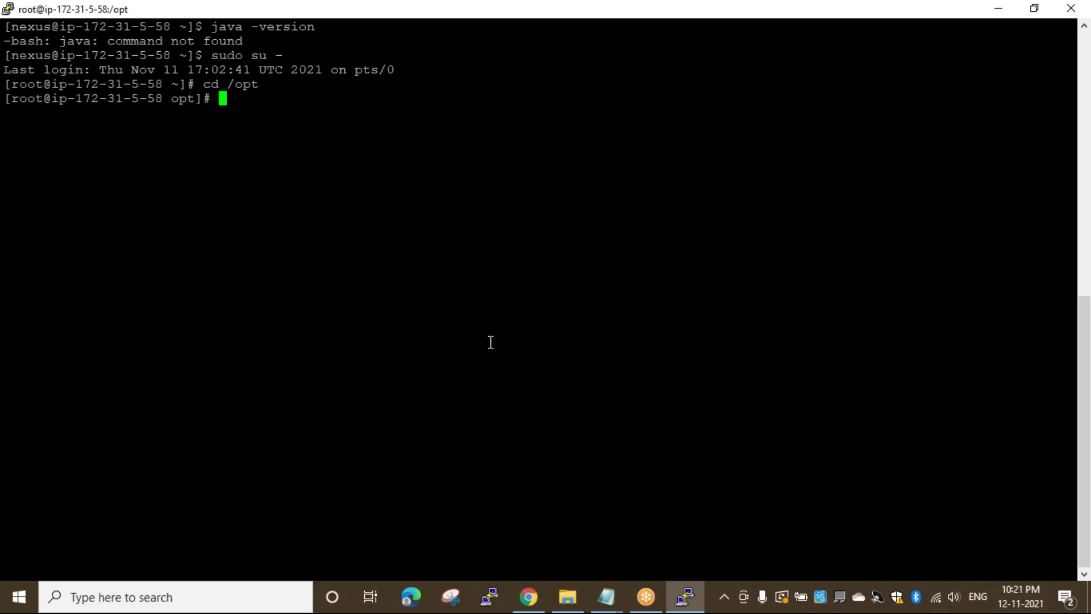
# - Download jdk-8u131-linux-x64.rpm into /opt with wget and confirm it is listed with ls
pyautogui.rightClick(491, 342)
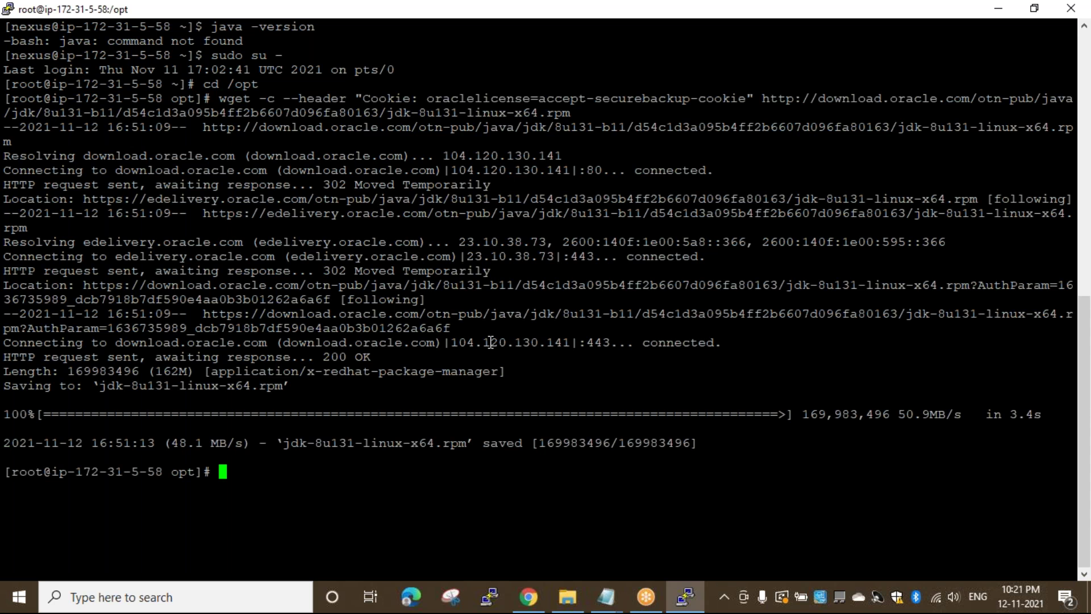
pyautogui.write('clear')
pyautogui.press('Return')
pyautogui.write('ls')
pyautogui.press('Return')
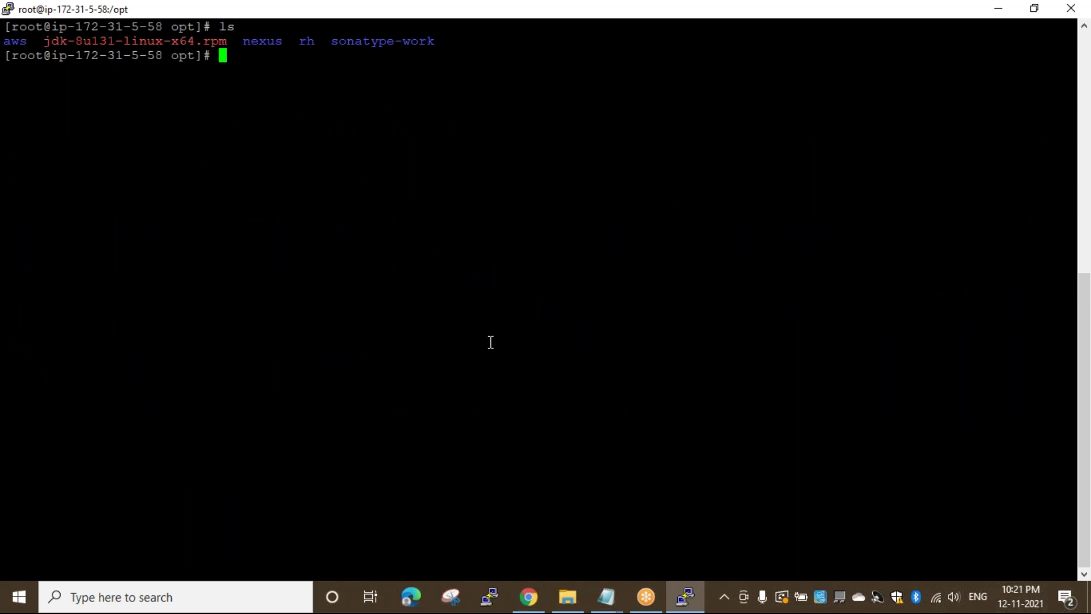
pyautogui.moveTo(50, 39); pyautogui.dragTo(223, 42)
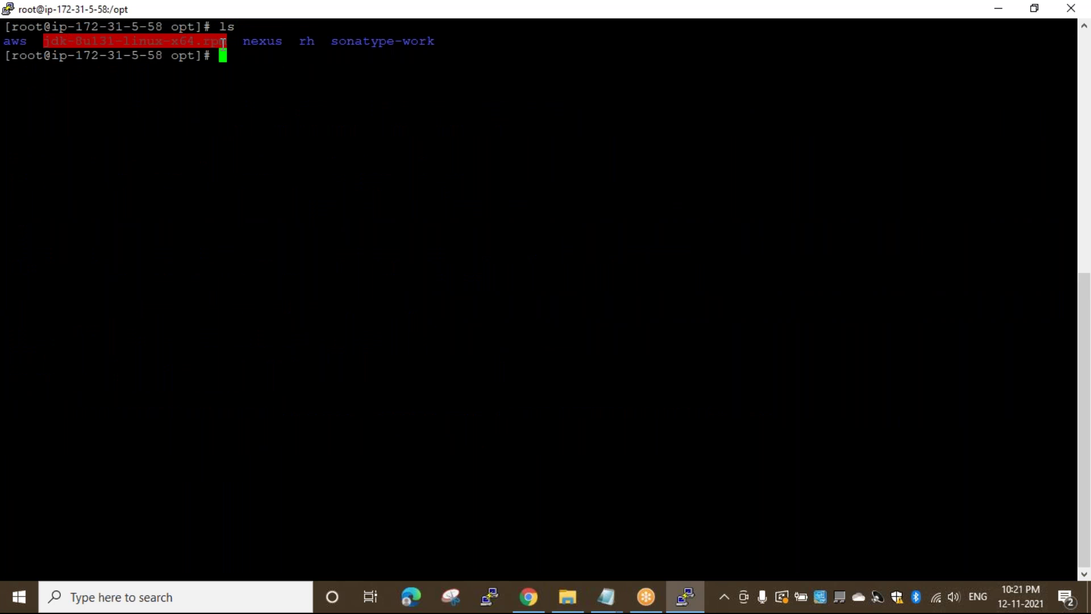
pyautogui.click(231, 176)
# - Copy 'yum install jdk-8u131-linux-x64.rpm -y' from the notes and paste it at the root prompt
pyautogui.hotkey('alt', 'Tab')
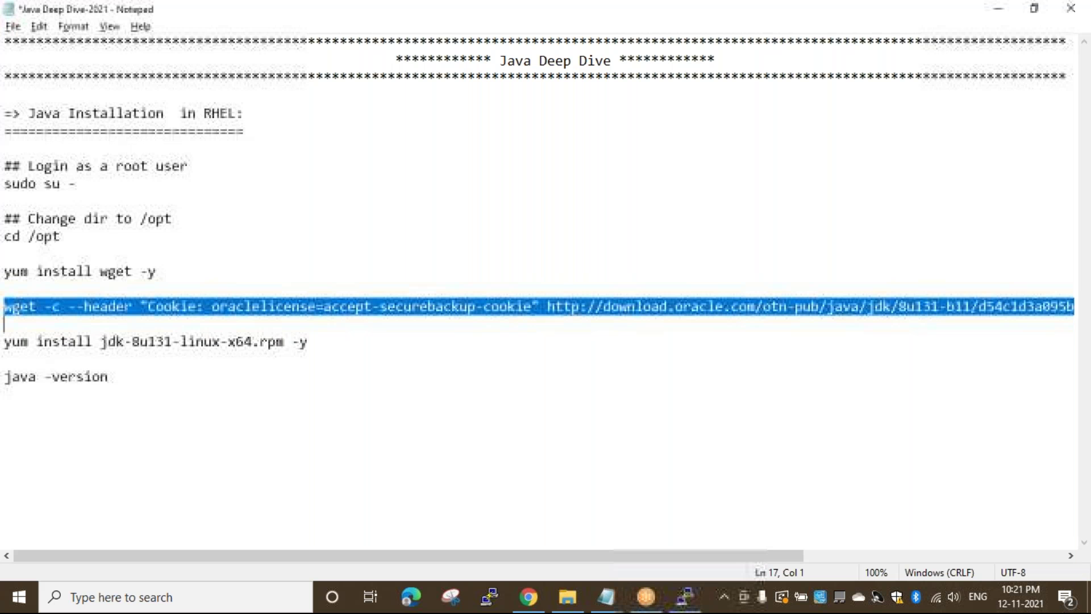
pyautogui.moveTo(7, 343); pyautogui.dragTo(315, 342)
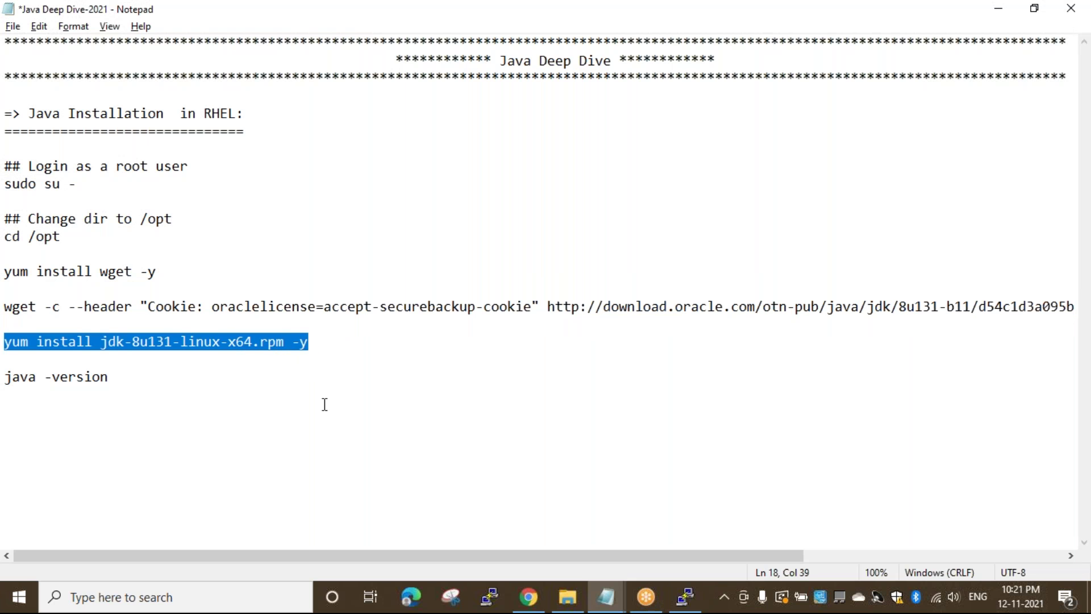
pyautogui.hotkey('alt', 'Tab')
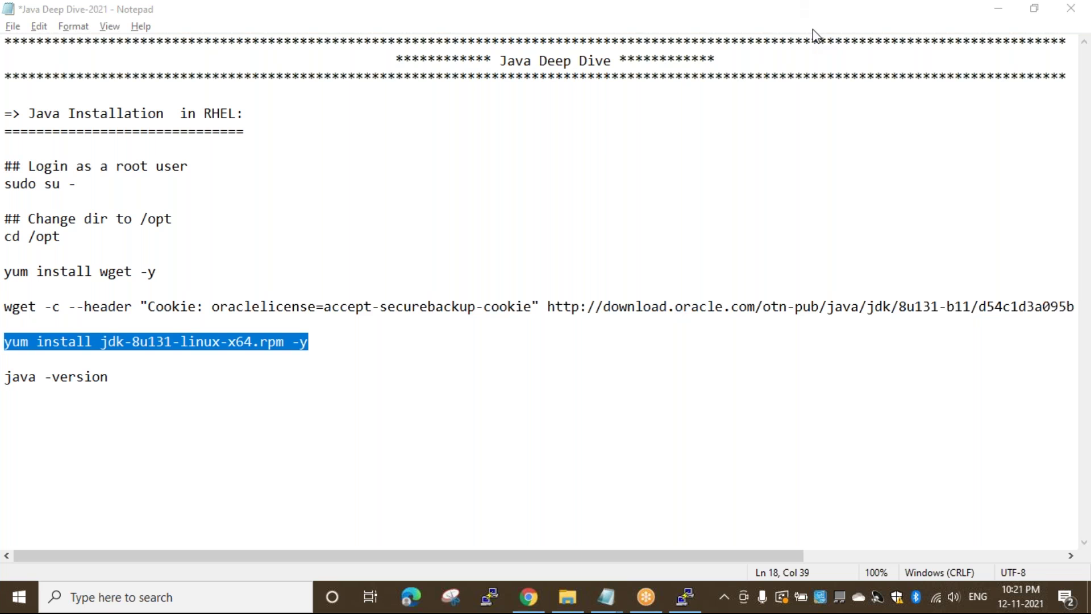
pyautogui.hotkey('alt', 'Tab')
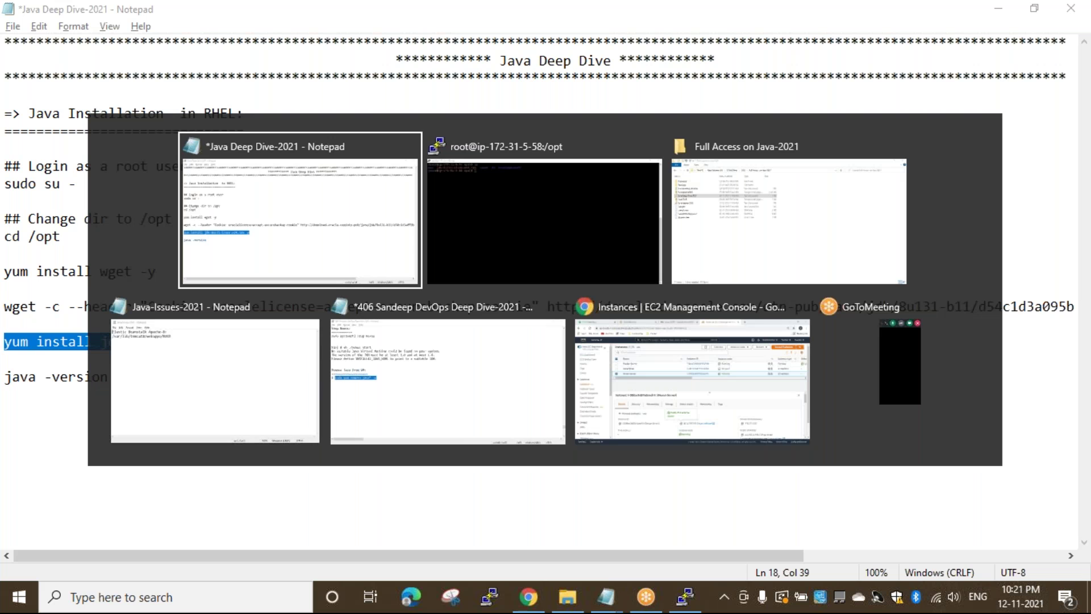
pyautogui.click(438, 243)
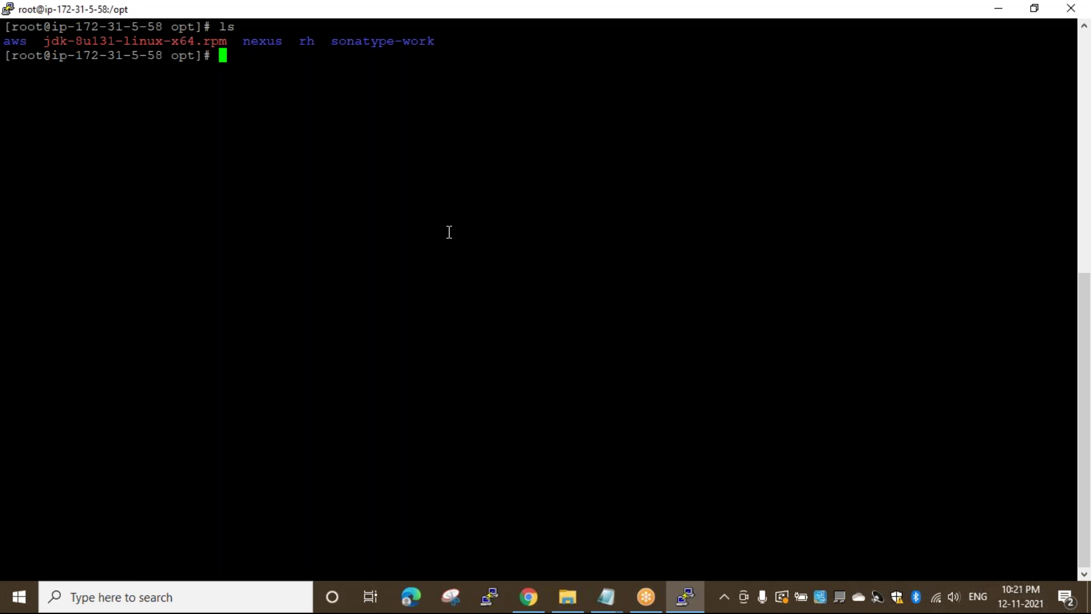
pyautogui.rightClick(430, 368)
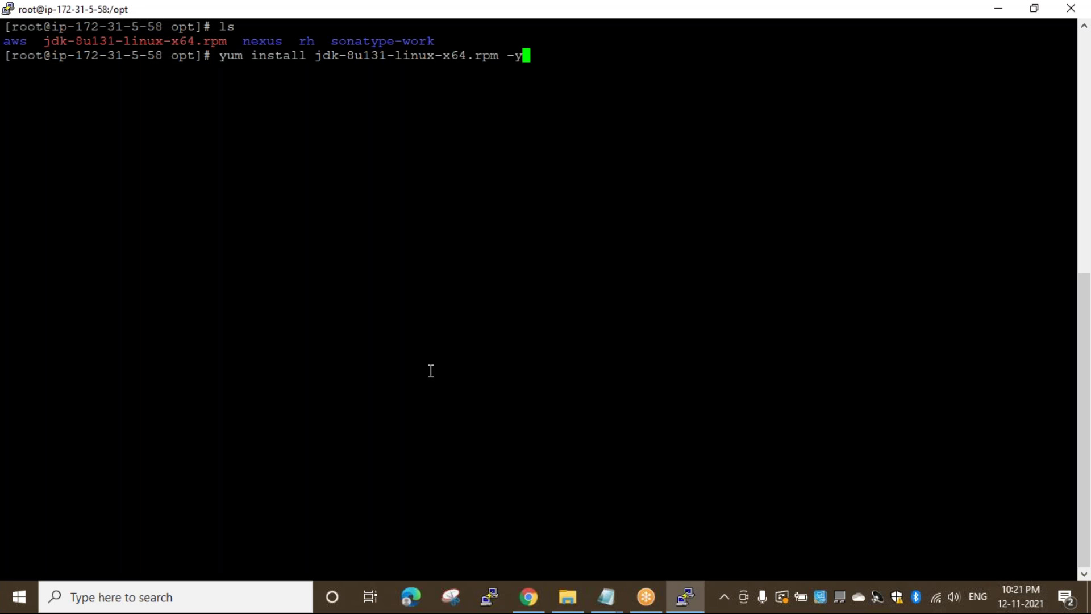
# - Install the jdk-8u131 rpm, clear the screen, and verify java -version reports 1.8.0_131
pyautogui.press('Return')
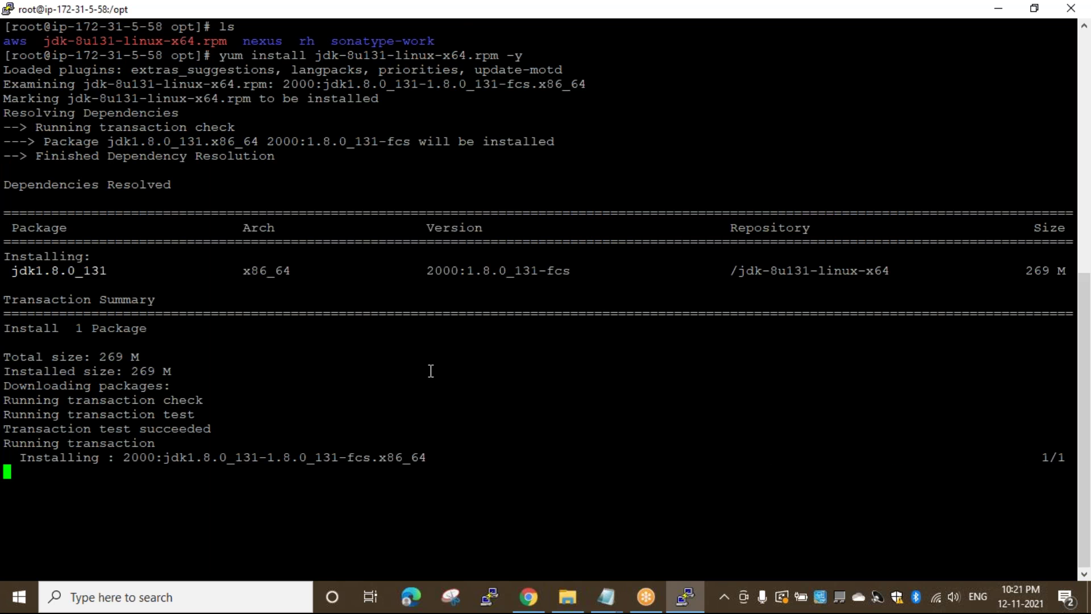
pyautogui.write('clear')
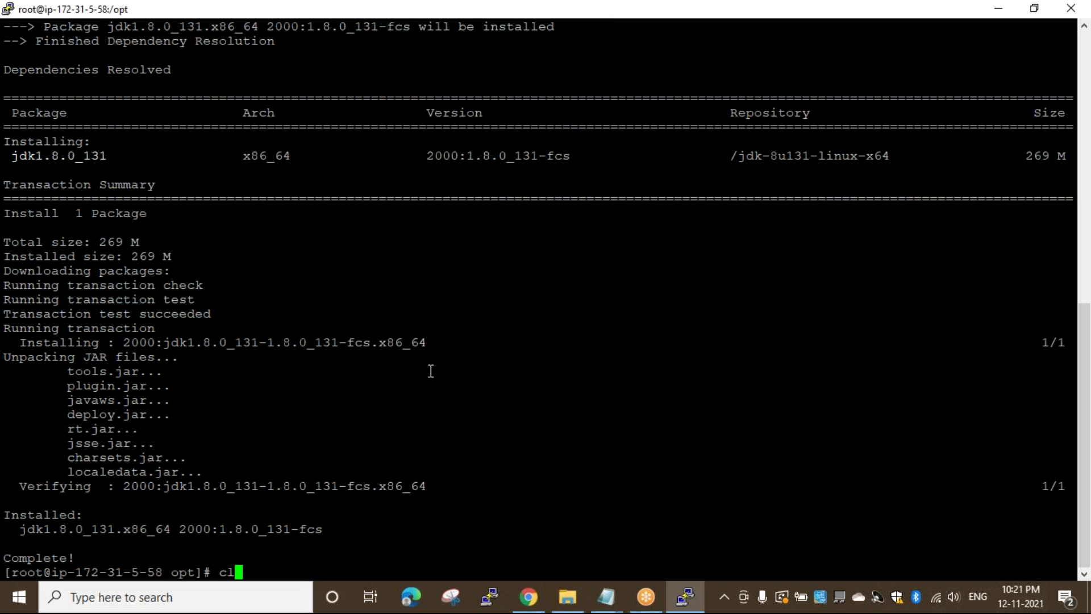
pyautogui.press('Return')
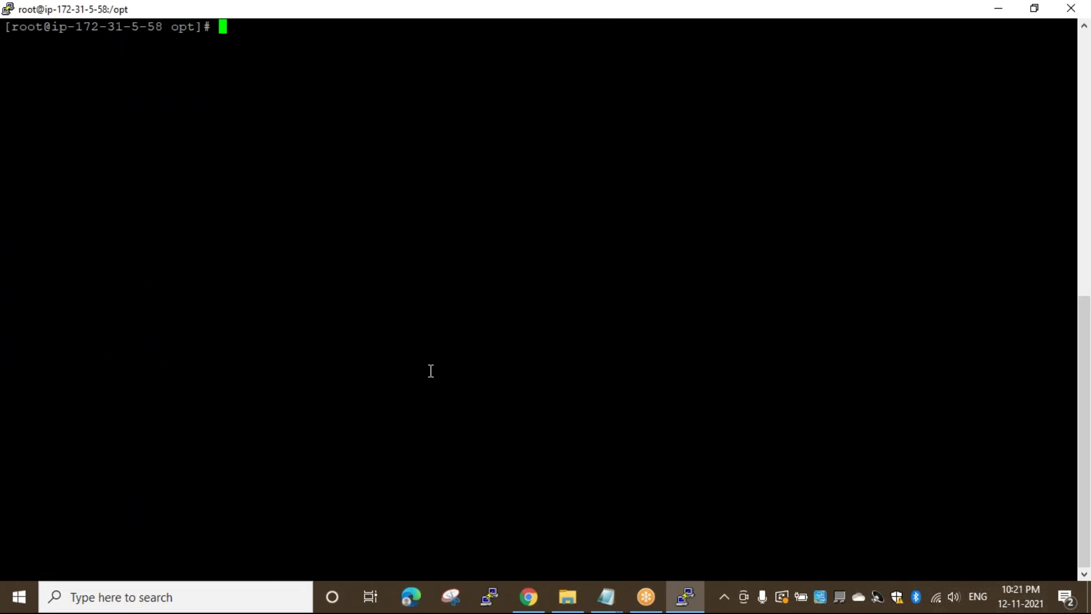
pyautogui.write('l')
pyautogui.press('BackSpace')
pyautogui.write('java -version')
pyautogui.press('Return')
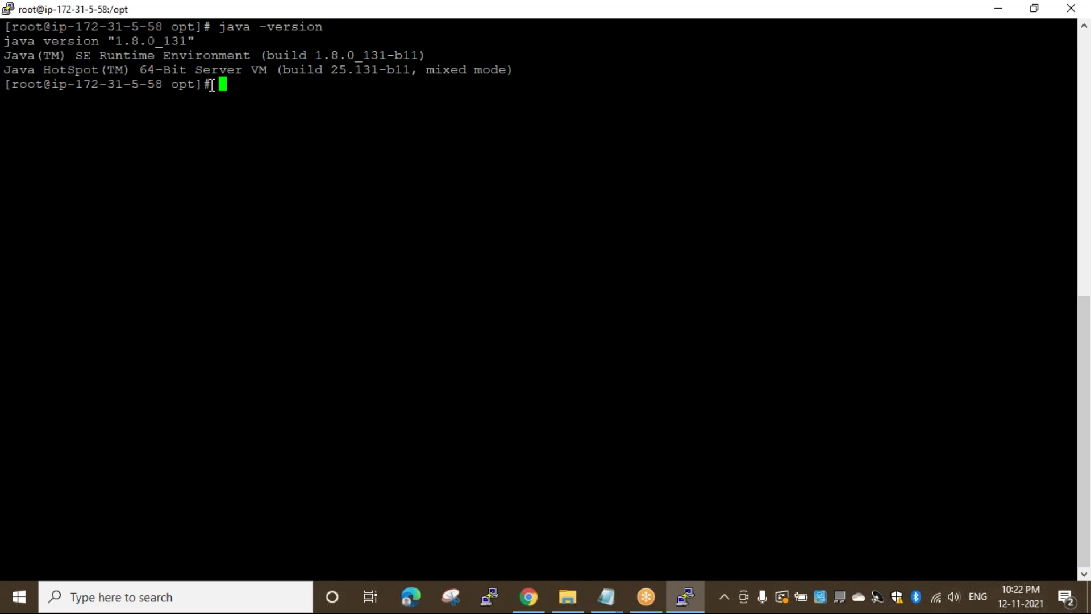
pyautogui.hotkey('alt', 'Tab')
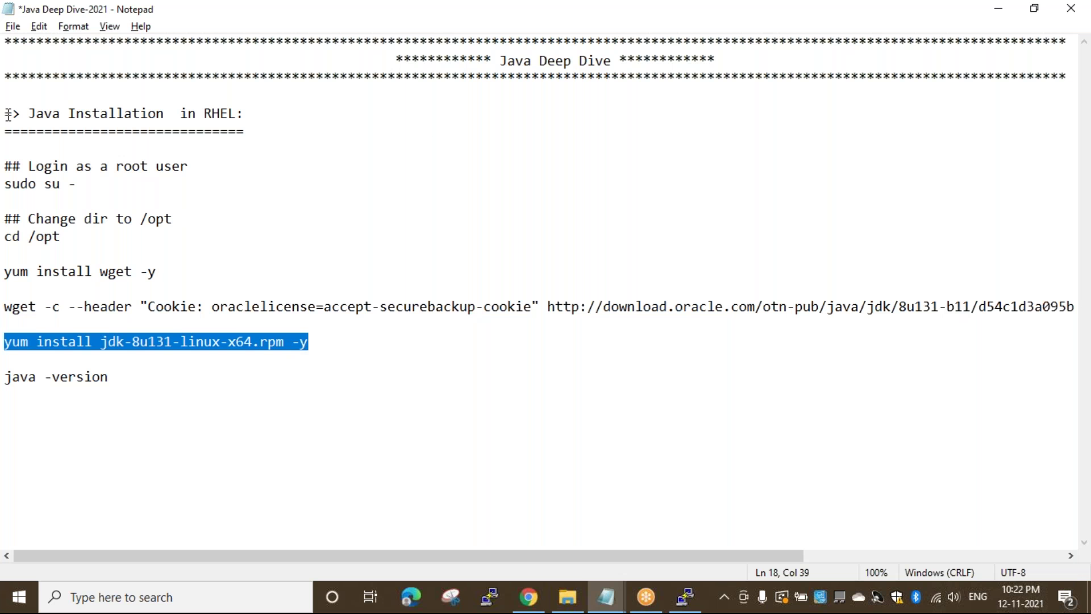
# - Paste the 'Java Installation in RHEL' steps below the Remove Java command in the DevOps Deep Dive notes
pyautogui.moveTo(9, 110); pyautogui.dragTo(130, 391)
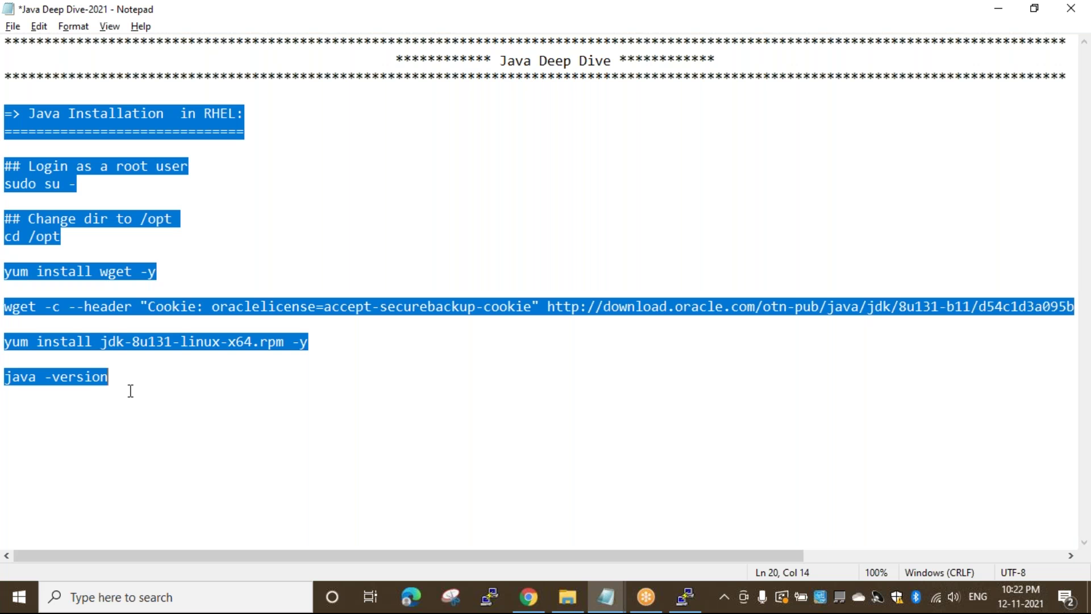
pyautogui.hotkey('alt', 'Tab')
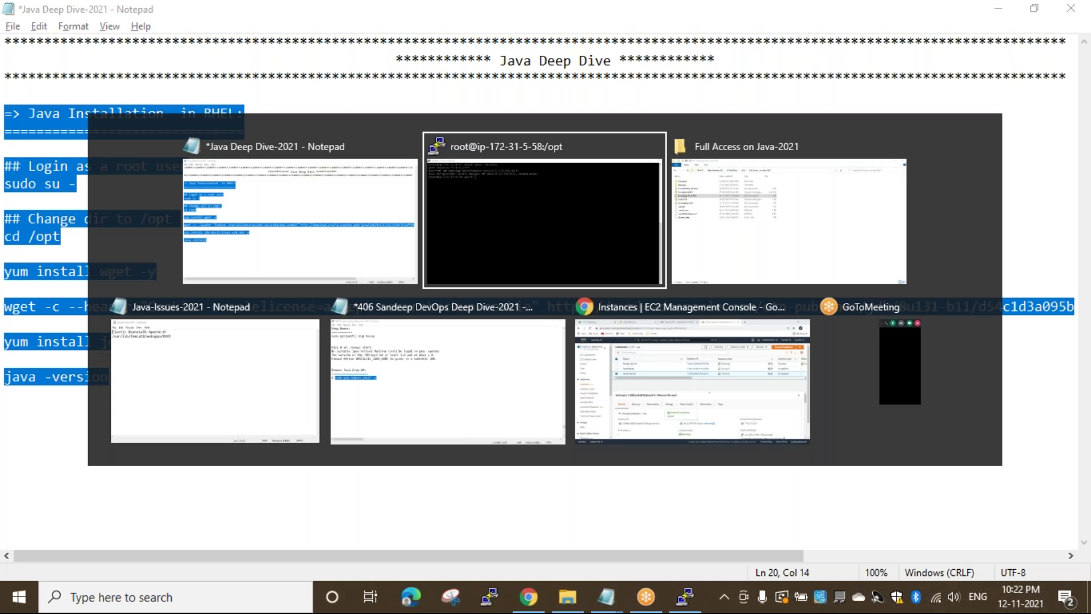
pyautogui.hotkey('alt', 'Tab')
pyautogui.hotkey('alt', 'Tab')
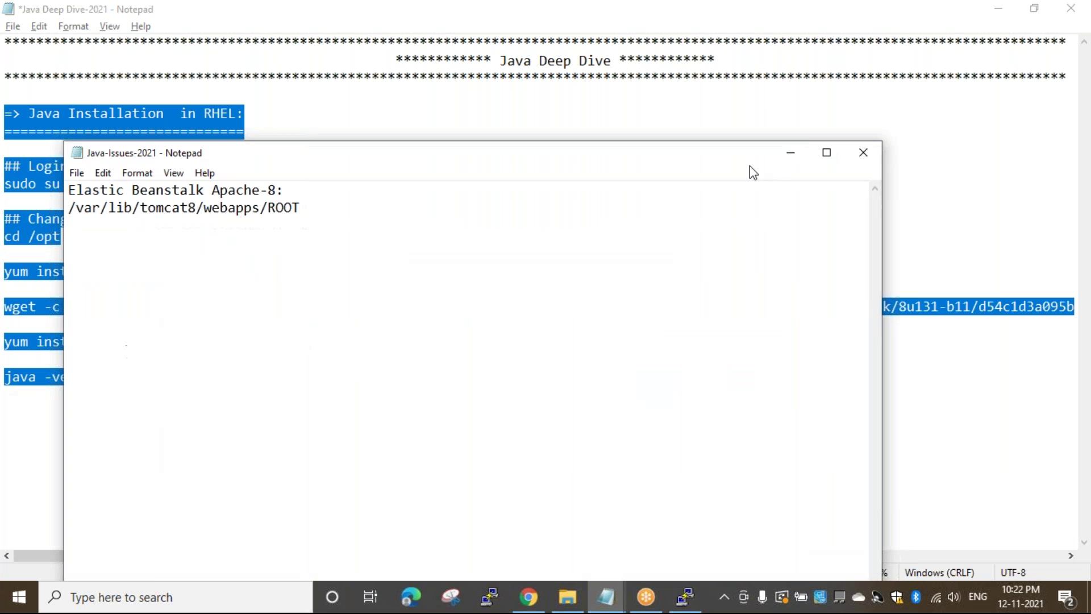
pyautogui.click(790, 153)
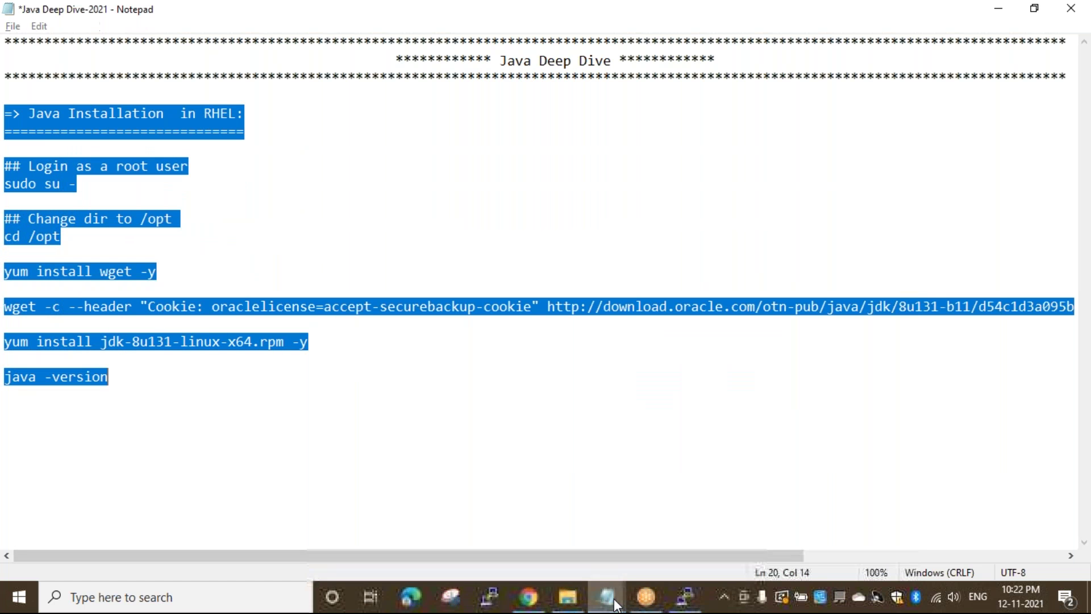
pyautogui.moveTo(608, 596)
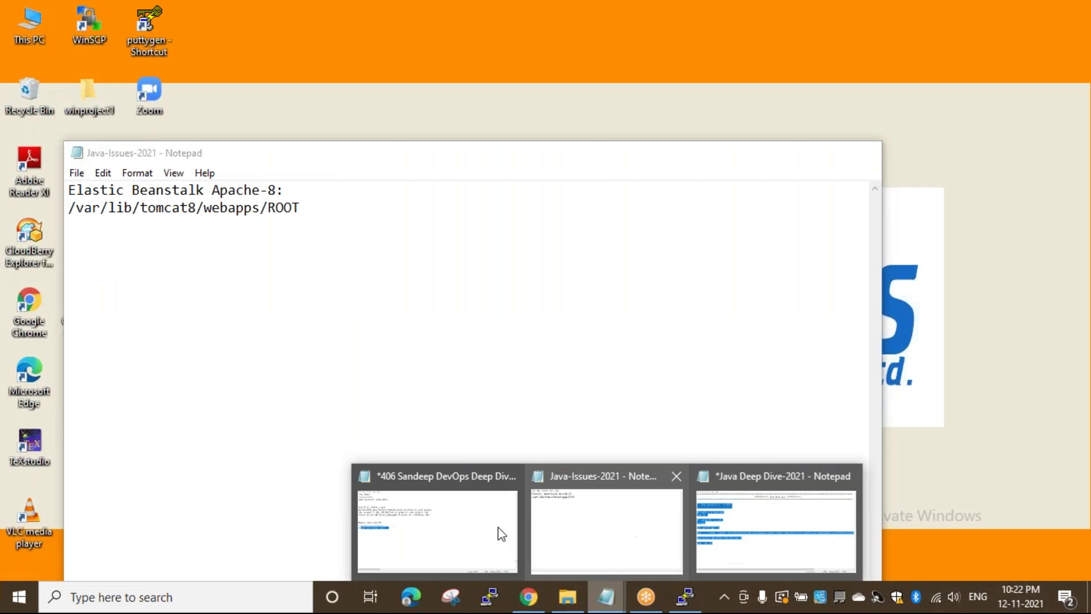
pyautogui.click(498, 535)
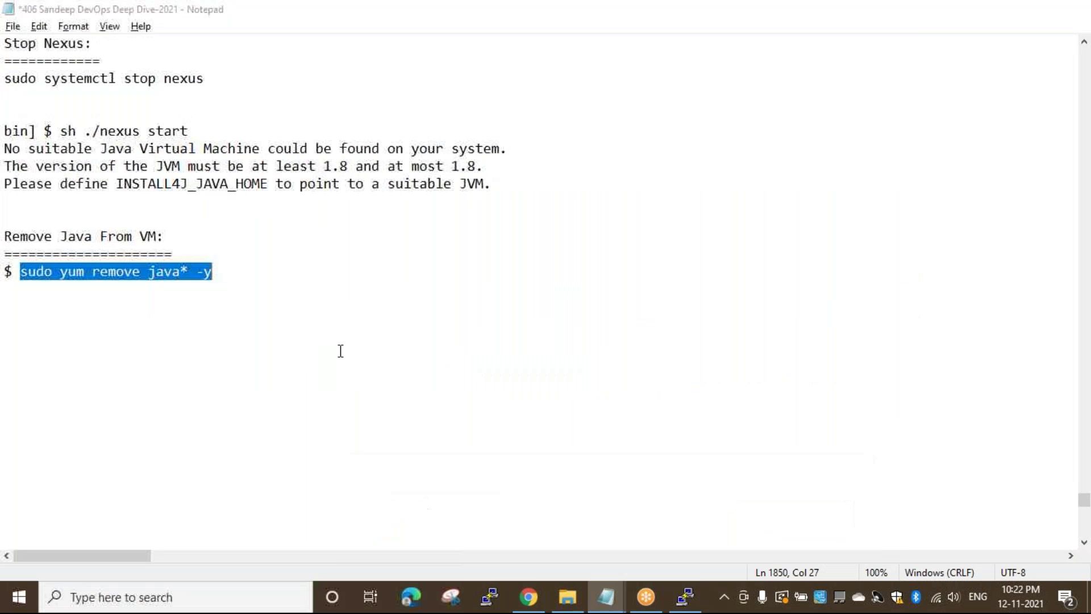
pyautogui.click(253, 270)
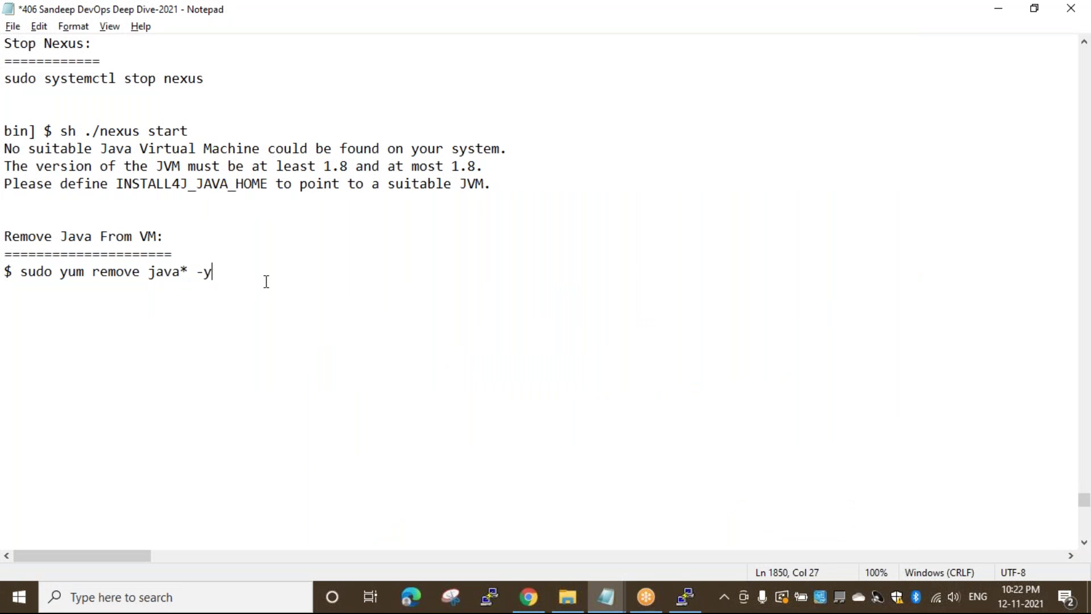
pyautogui.press('Return')
pyautogui.press('Return')
pyautogui.hotkey('ctrl', 'v')
pyautogui.scroll(-4, 385, 248)
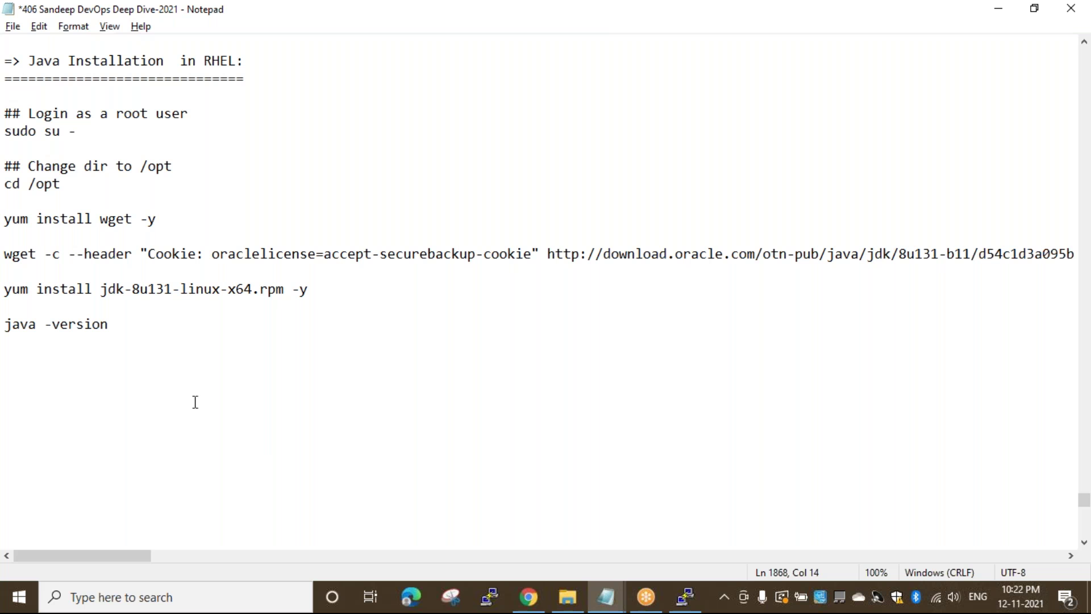
pyautogui.hotkey('alt', 'Tab')
pyautogui.hotkey('alt', 'Tab')
pyautogui.hotkey('alt', 'Tab')
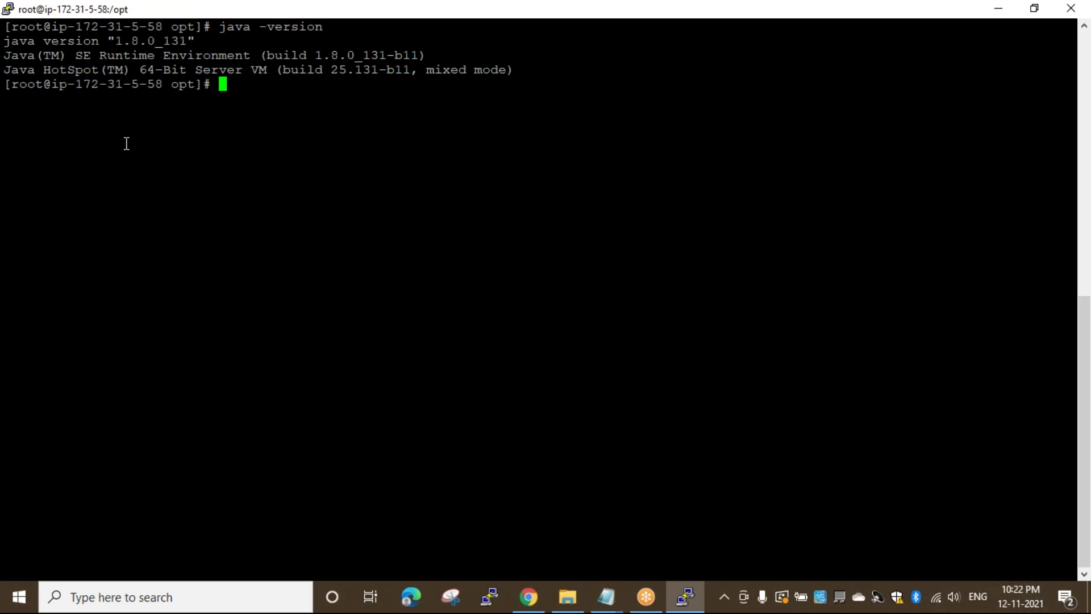
# - Paste the 1.8.0_131 java -version output below java -version in the DevOps notes and save
pyautogui.moveTo(7, 42); pyautogui.dragTo(513, 70)
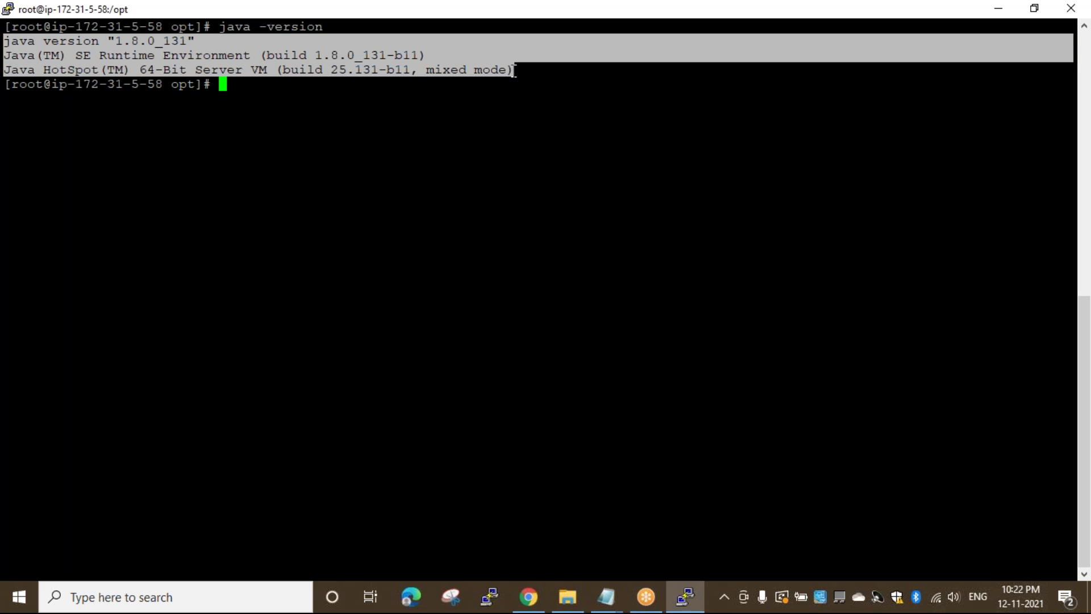
pyautogui.hotkey('alt', 'Tab')
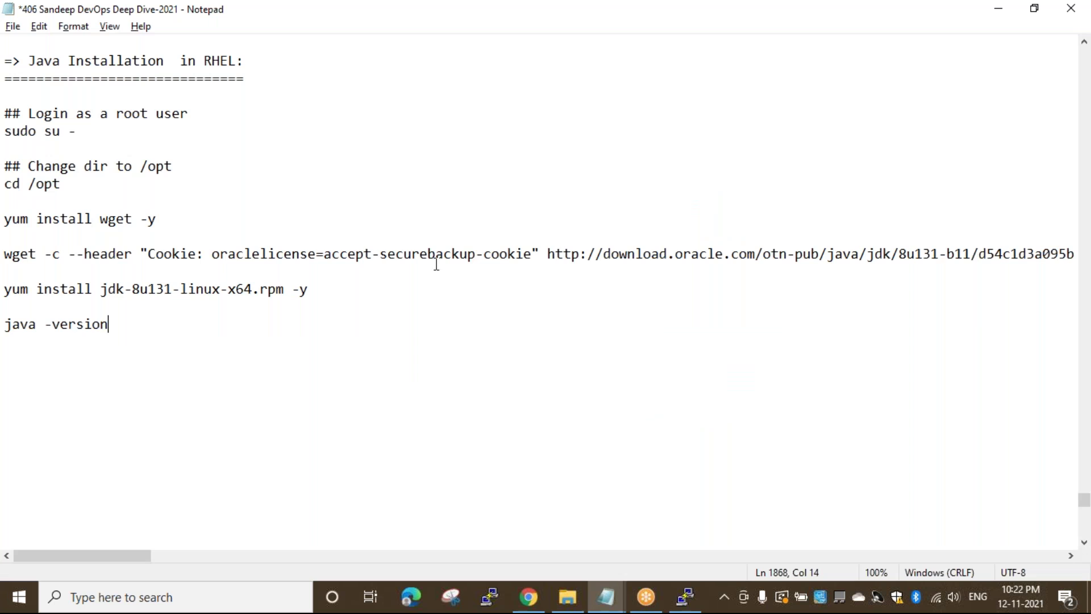
pyautogui.press('Return')
pyautogui.press('Return')
pyautogui.hotkey('ctrl', 'v')
pyautogui.hotkey('ctrl', 's')
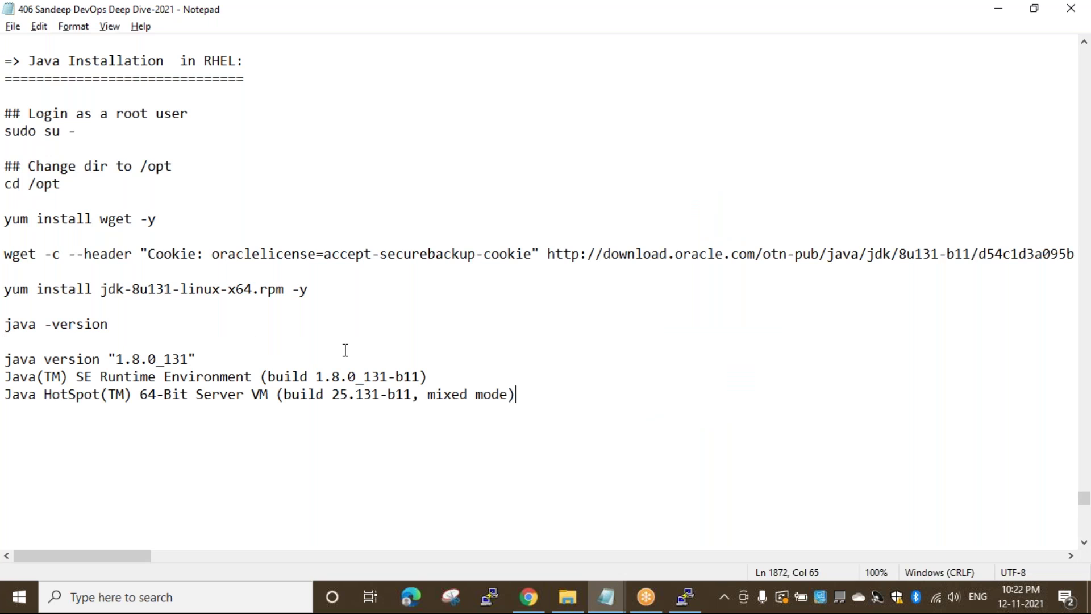
pyautogui.hotkey('alt', 'Tab')
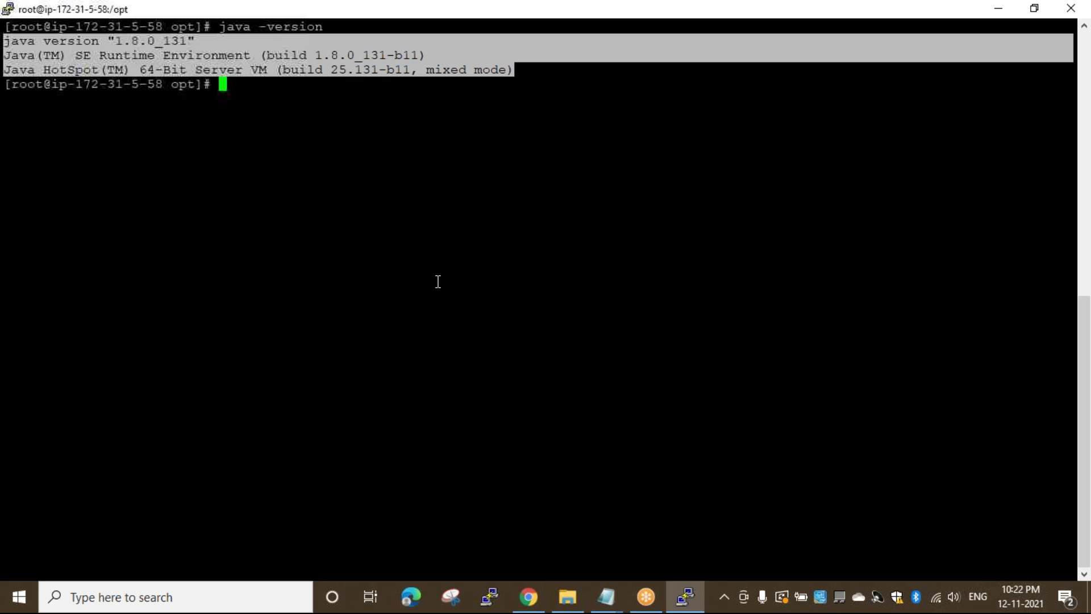
# - Switch to the nexus user, go to /opt/nexus/bin/, and run sh ./nexus start
pyautogui.write('sud')
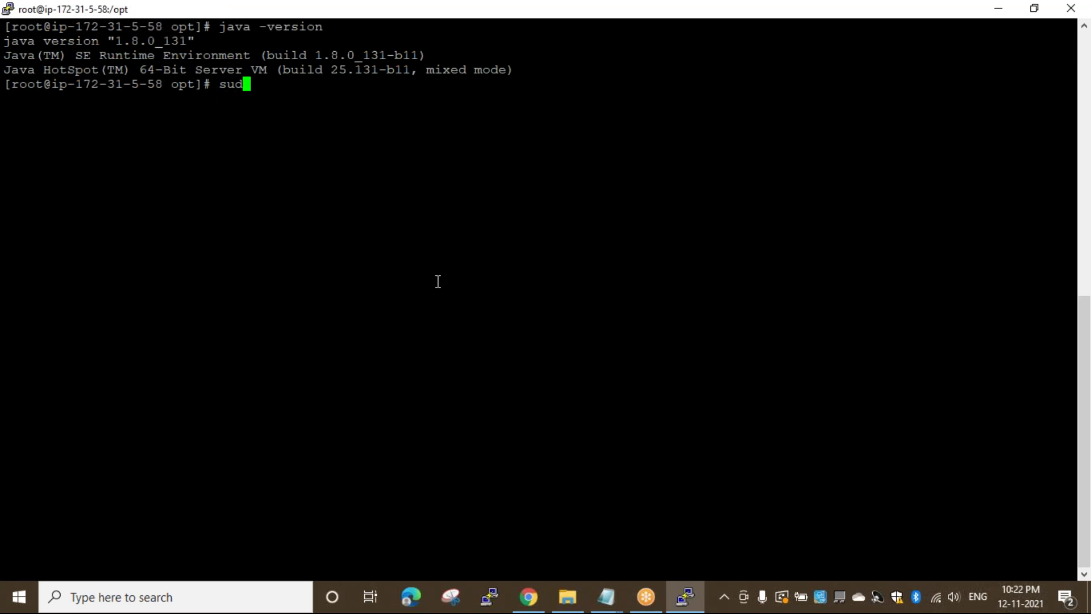
pyautogui.write('o su - nexus')
pyautogui.press('Return')
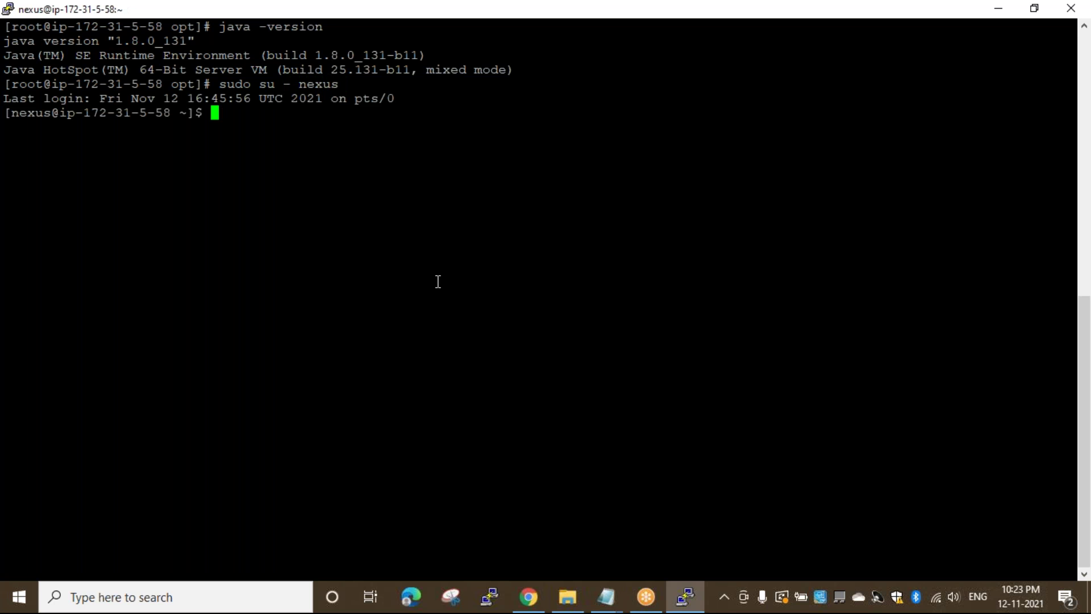
pyautogui.write('cd ')
pyautogui.write('op')
pyautogui.press('BackSpace')
pyautogui.press('BackSpace')
pyautogui.write('/opt/nexus/bin/')
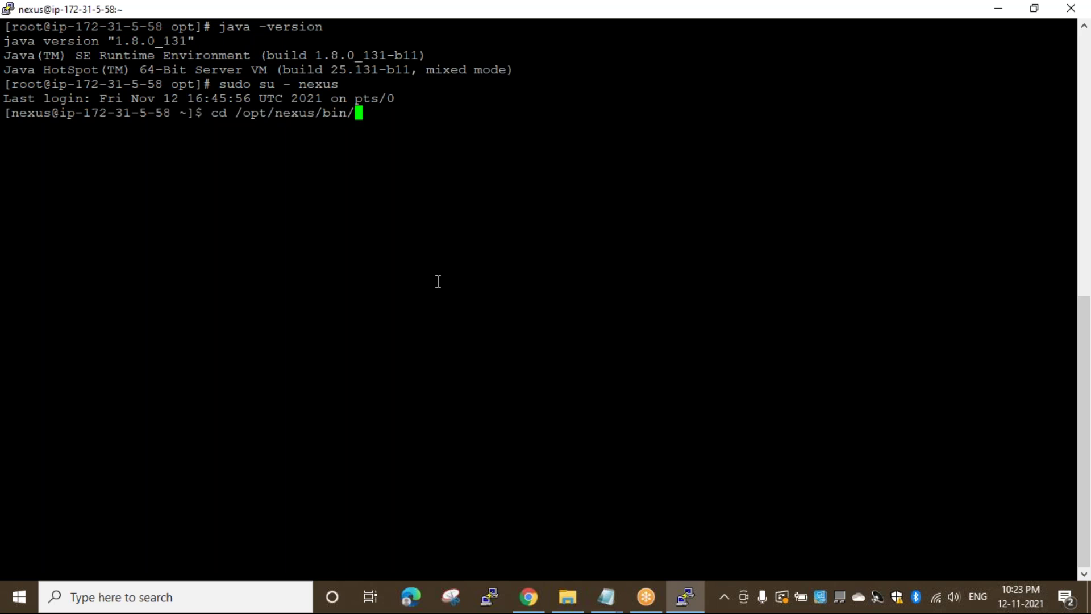
pyautogui.press('Return')
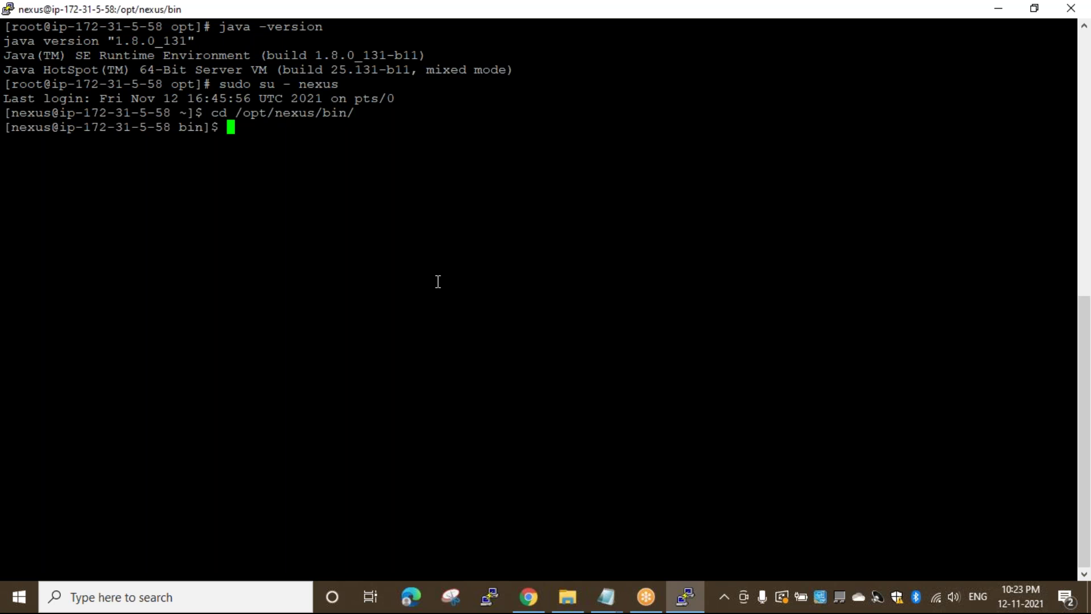
pyautogui.write('s')
pyautogui.write('h ./s')
pyautogui.press('BackSpace')
pyautogui.write('nexus start')
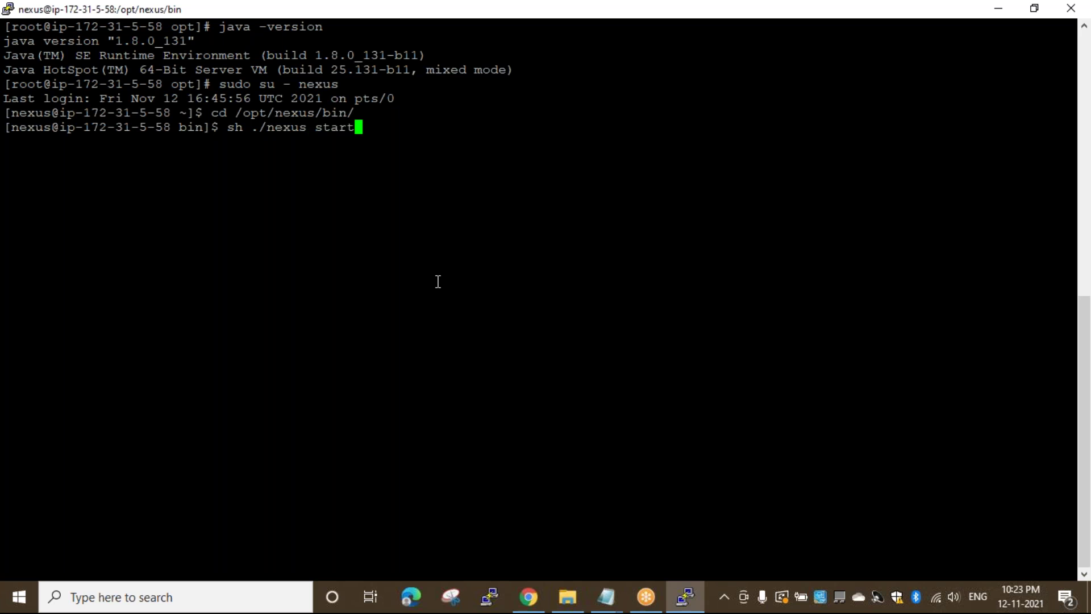
pyautogui.press('Return')
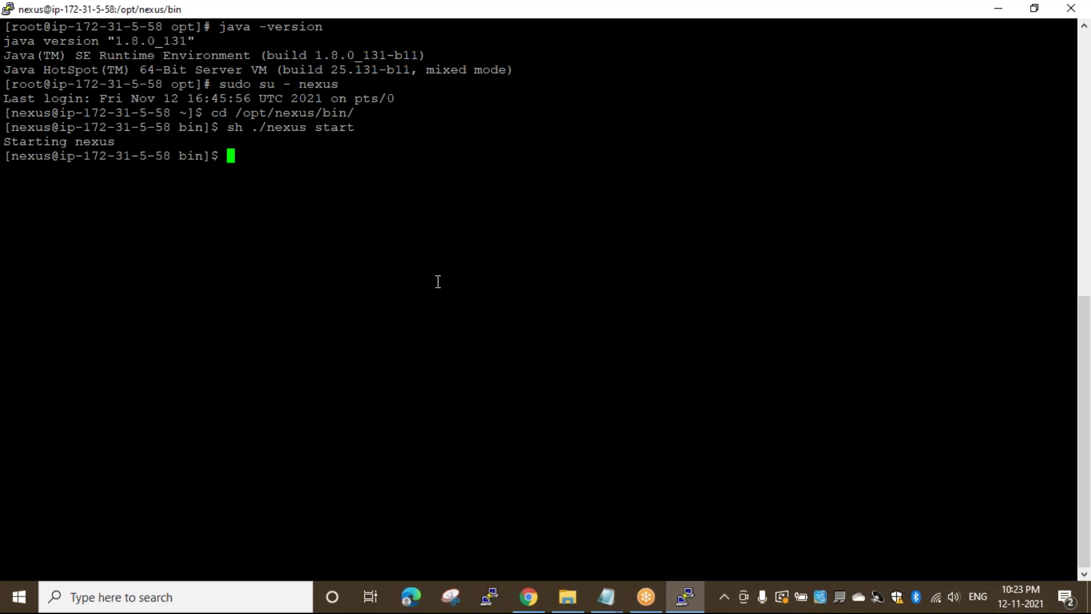
# - List Nexus processes with ps -ef|grep nexus and select the terminal output
pyautogui.write('ps -ef|grep nexus')
pyautogui.press('Return')
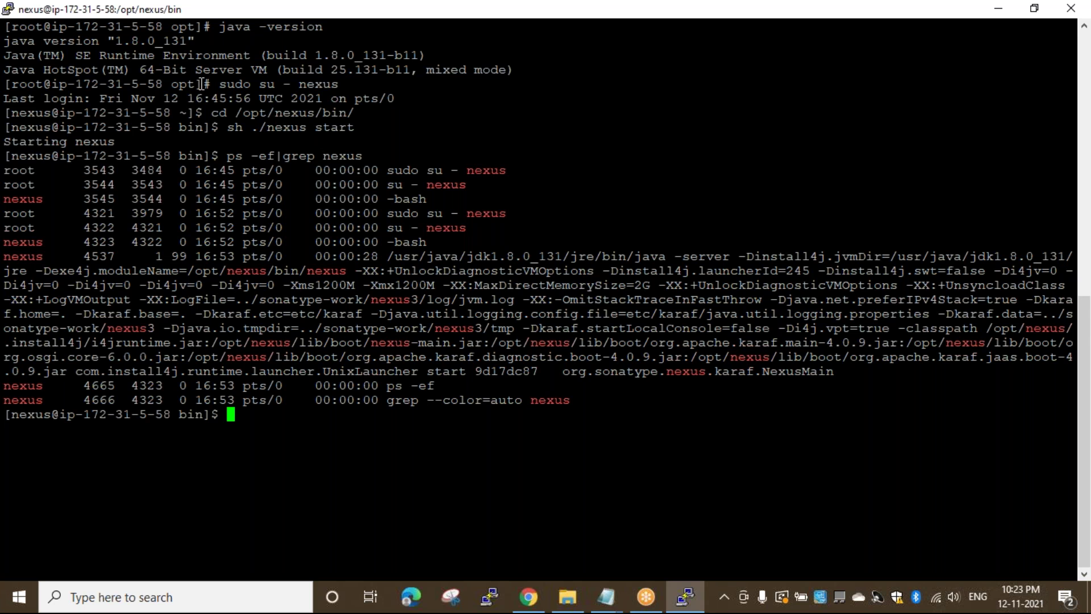
pyautogui.moveTo(172, 85); pyautogui.dragTo(584, 401)
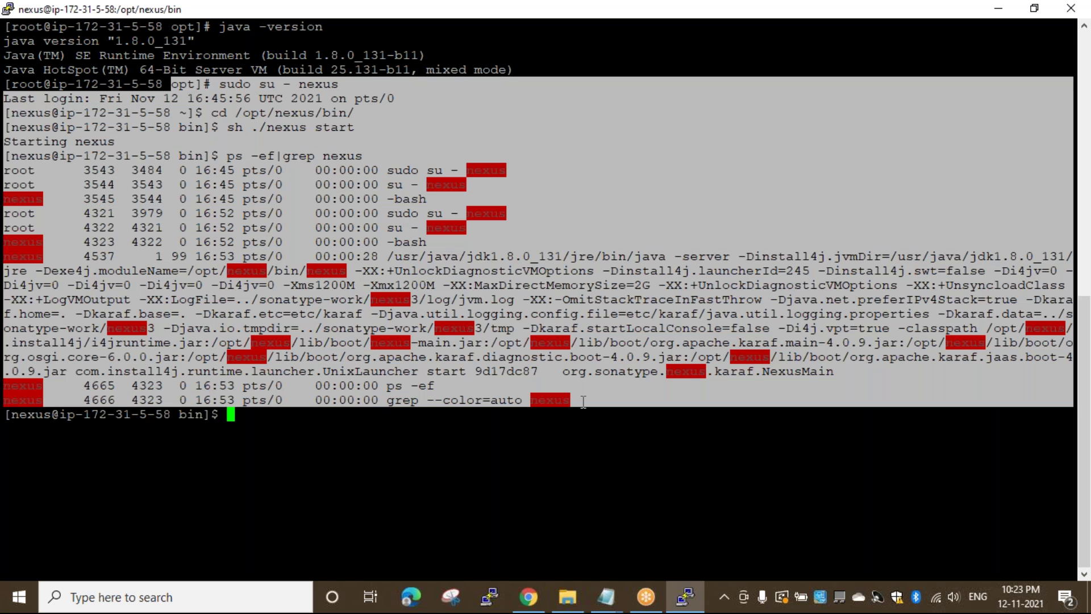
pyautogui.hotkey('alt', 'Tab')
# - Paste the nexus start commands and ps -ef|grep nexus listing below the Java version lines
pyautogui.scroll(-3, 463, 334)
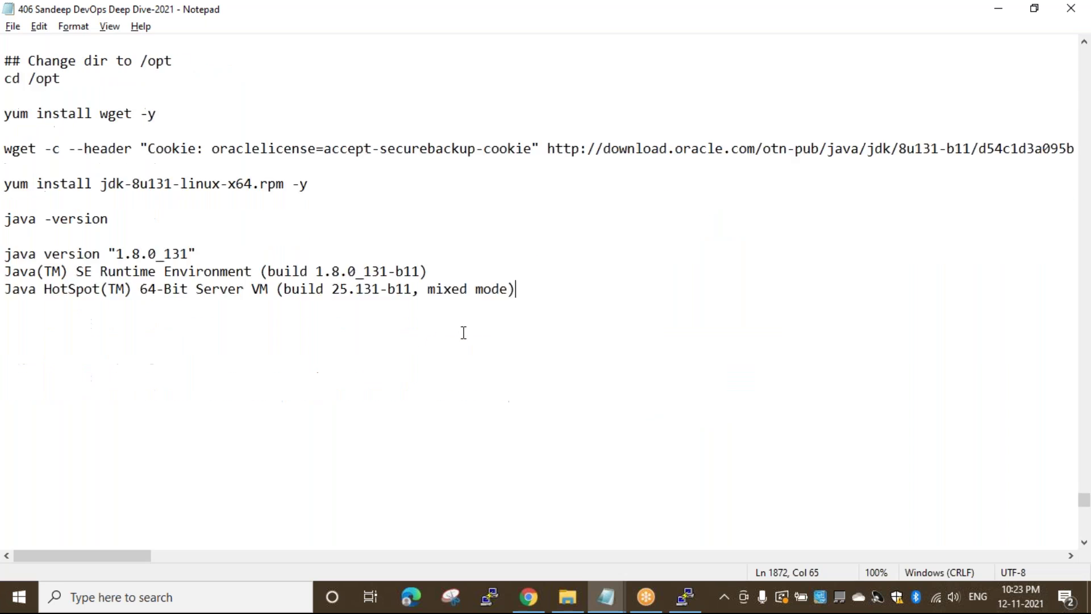
pyautogui.press('Return')
pyautogui.press('Return')
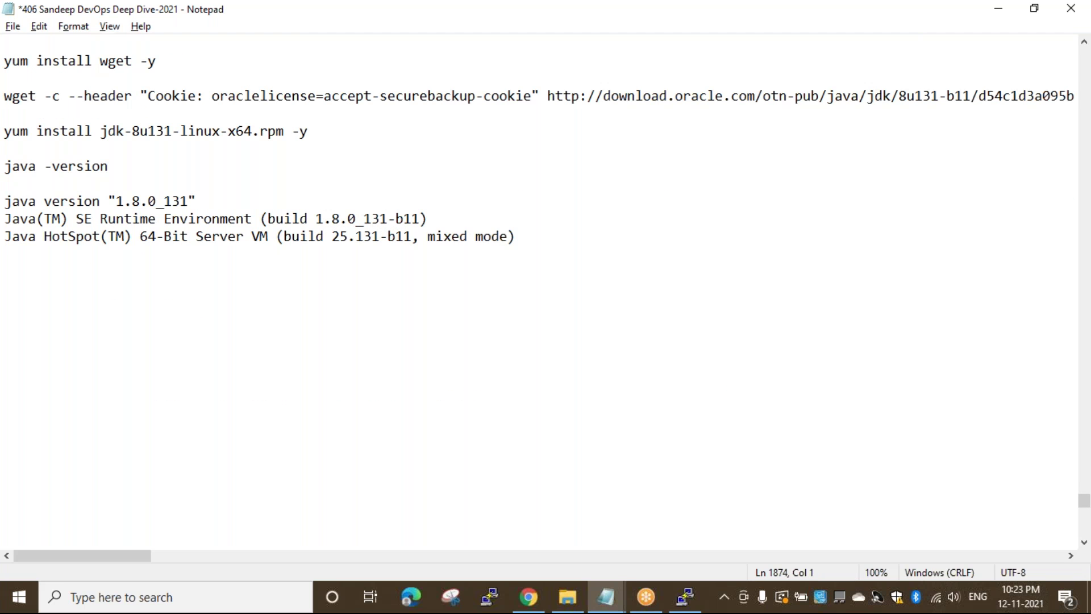
pyautogui.hotkey('ctrl', 'v')
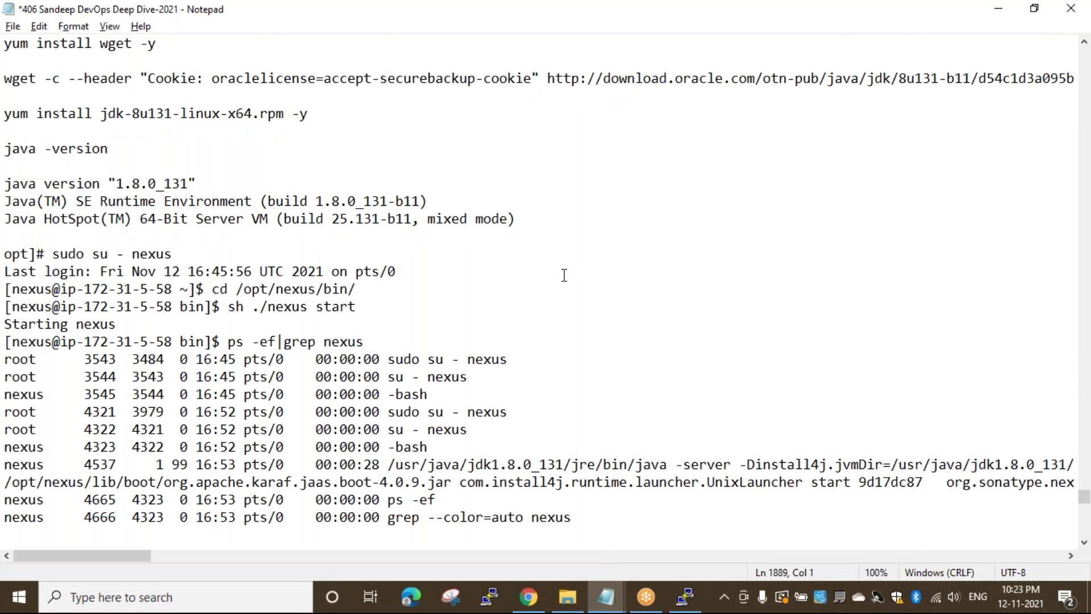
pyautogui.scroll(-3, 562, 272)
pyautogui.scroll(15, 457, 200)
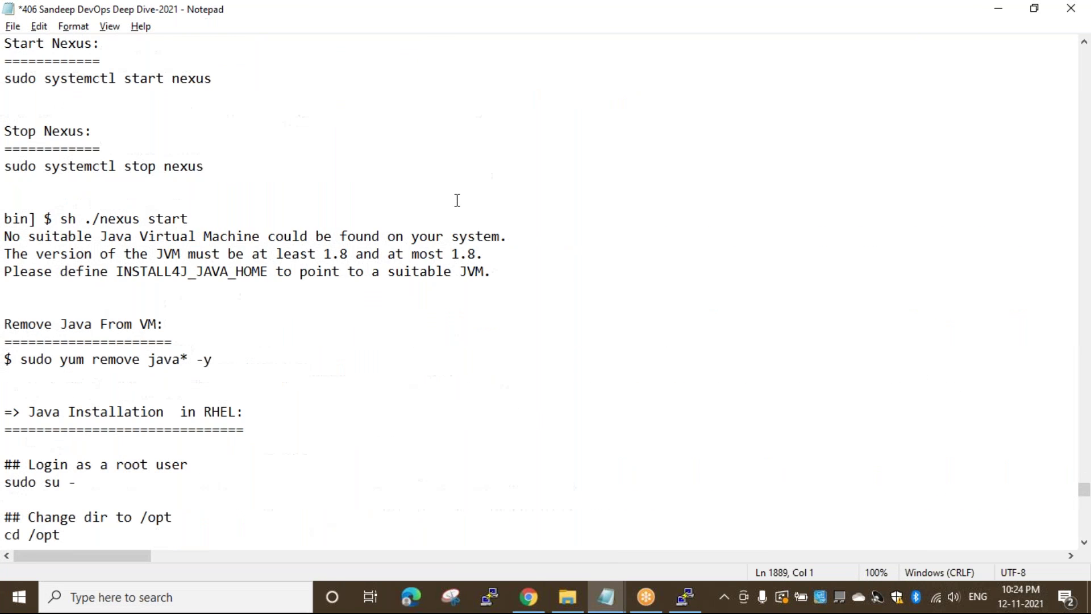
pyautogui.scroll(-3, 457, 200)
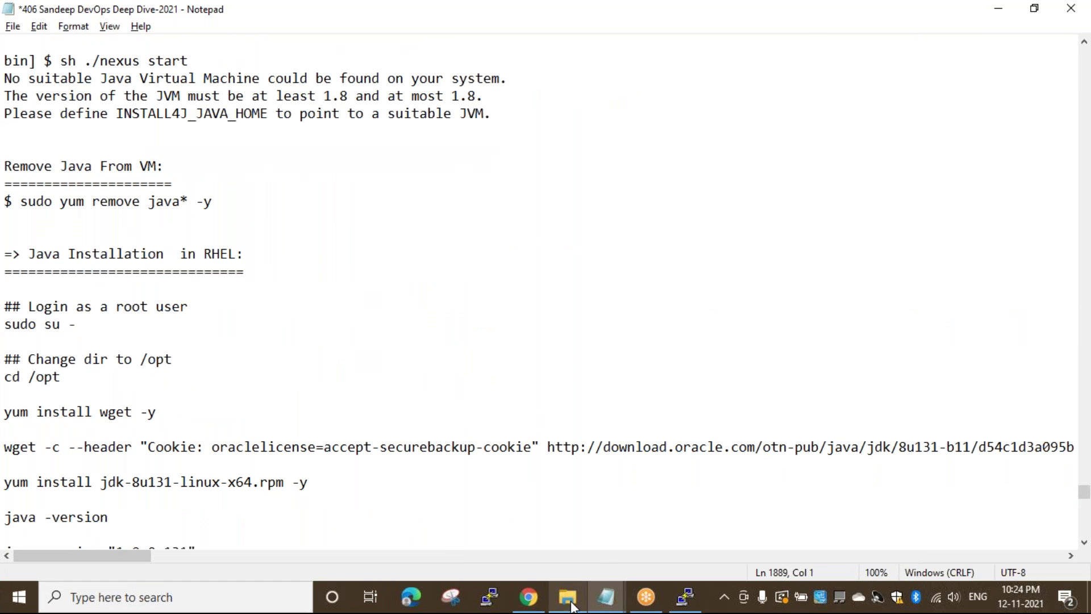
# - Browse D: > D Old Drive > 2021 > Full Access on DevOps-2021 > Nexus Deep Dive-2021 and open Nexus-Session-1
pyautogui.click(568, 598)
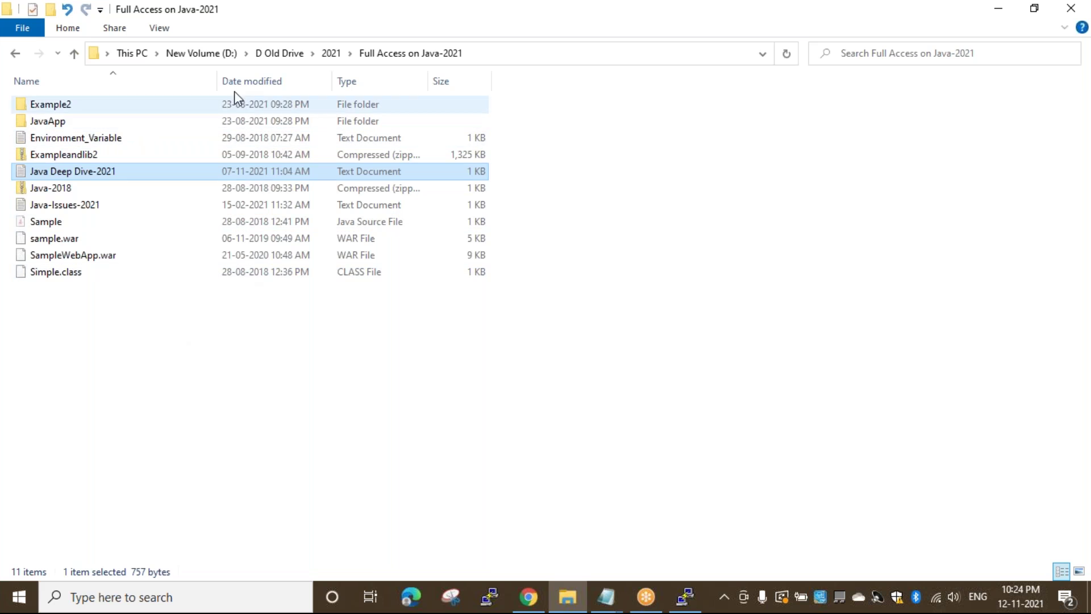
pyautogui.click(194, 54)
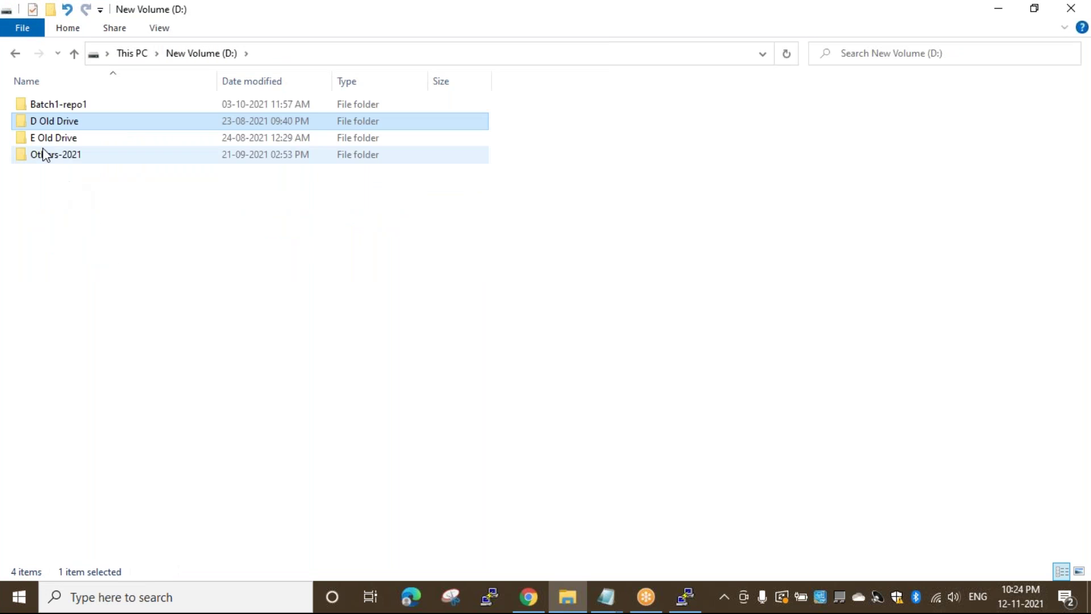
pyautogui.doubleClick(36, 137)
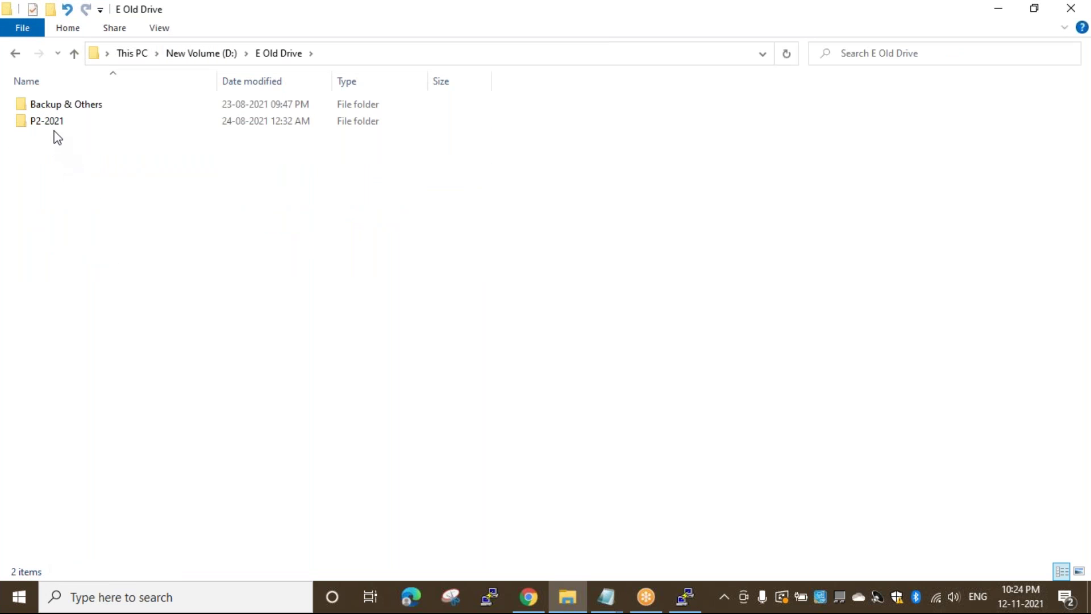
pyautogui.click(139, 54)
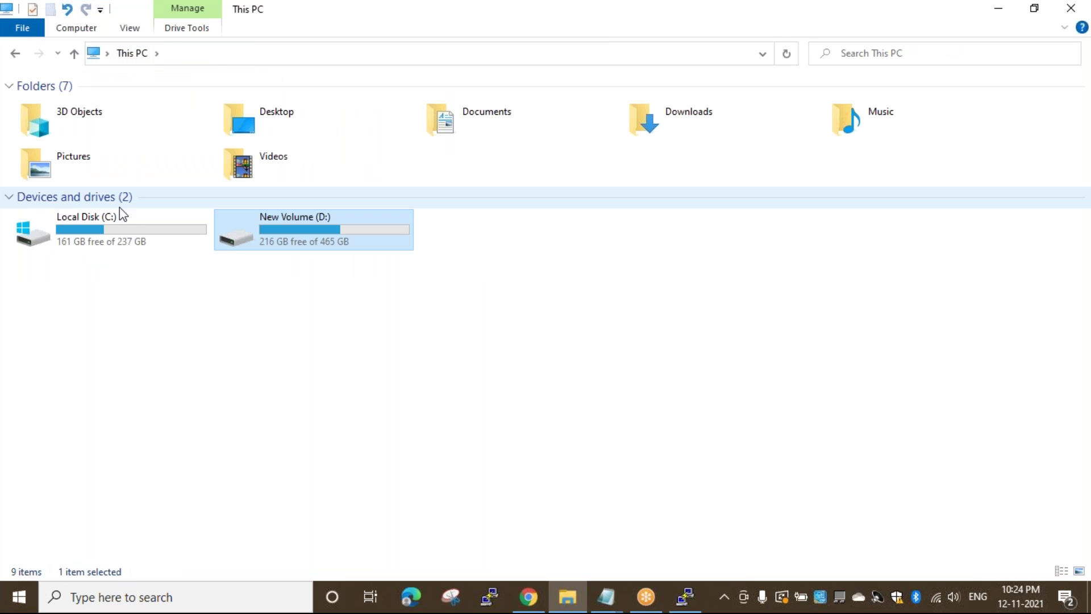
pyautogui.doubleClick(289, 229)
pyautogui.doubleClick(48, 120)
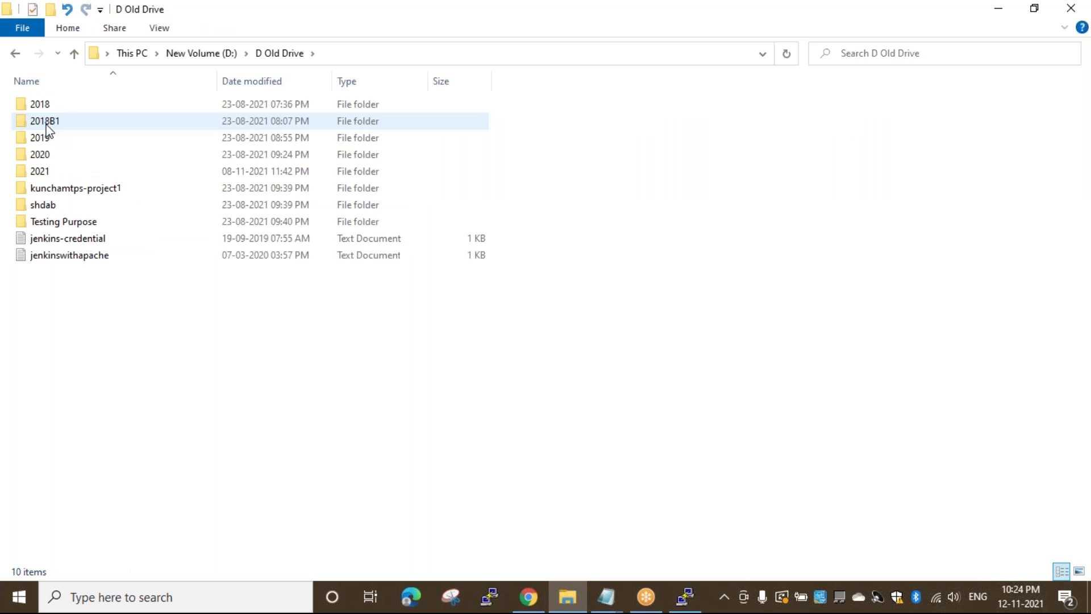
pyautogui.doubleClick(49, 172)
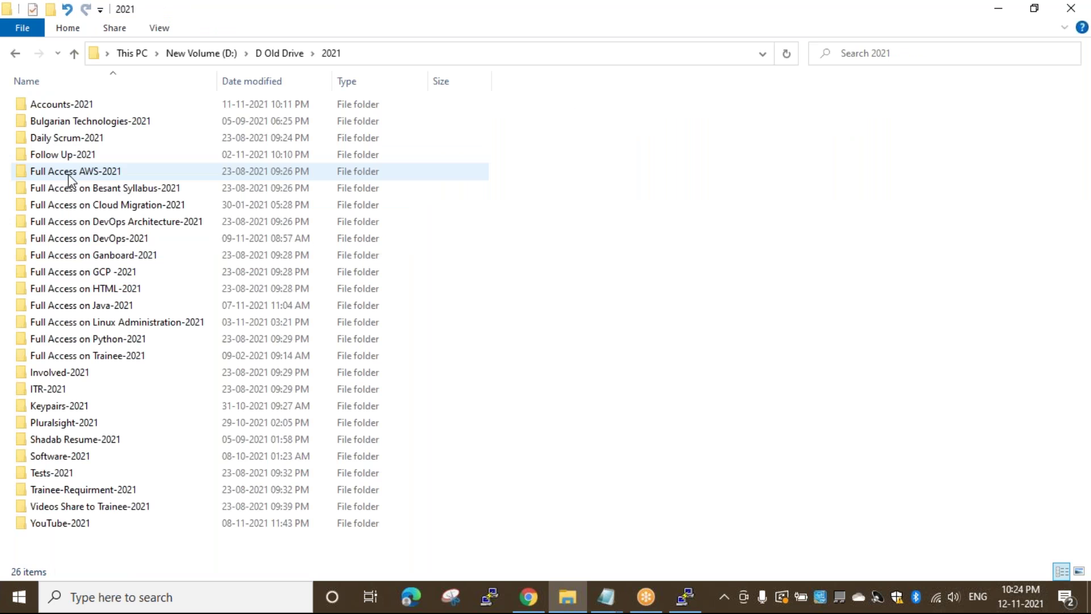
pyautogui.doubleClick(111, 240)
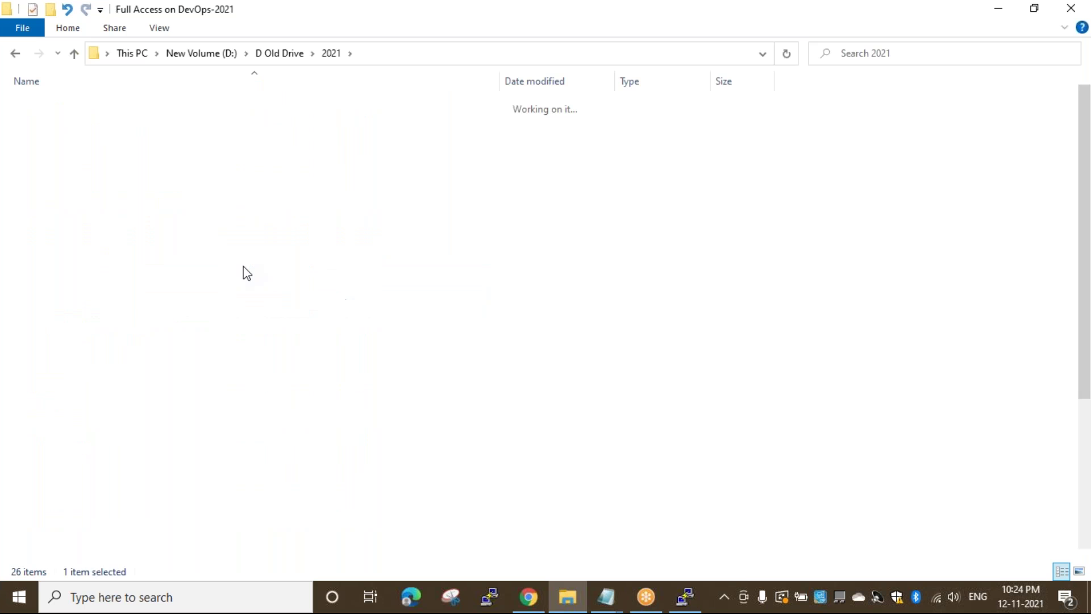
pyautogui.scroll(-5, 191, 422)
pyautogui.doubleClick(127, 305)
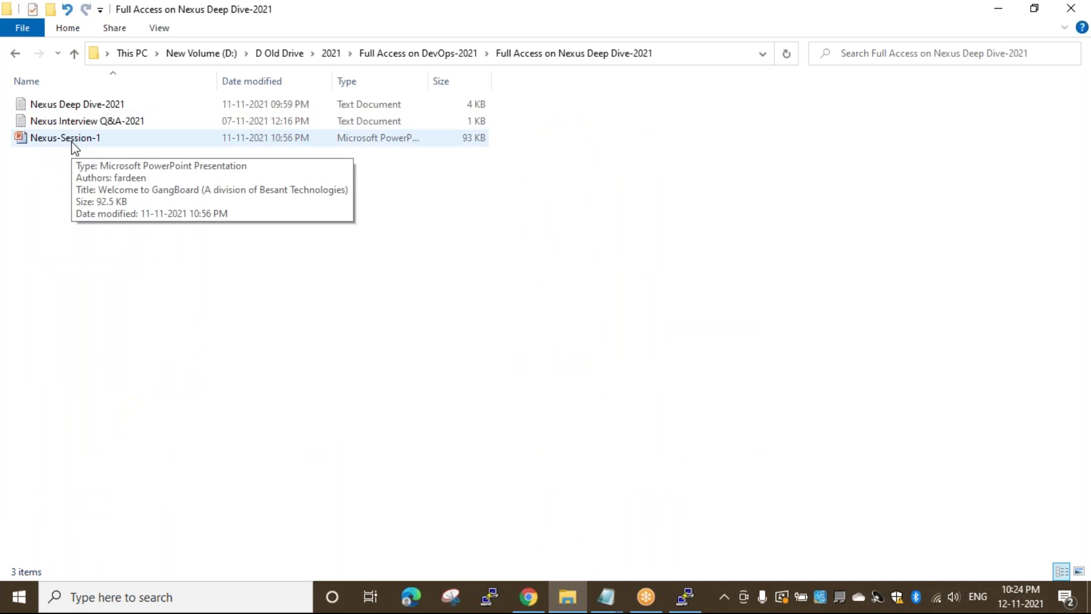
pyautogui.doubleClick(72, 144)
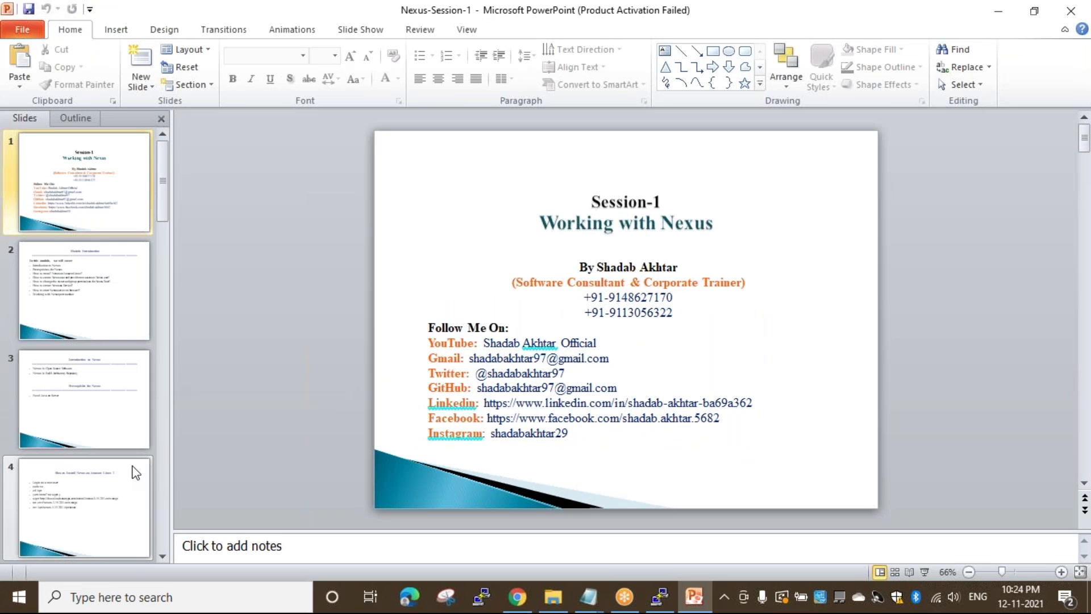
# - Dismiss the Office activation notice and browse slides 4–8, settling on slide 7 'How to create Nexus as Service?'
pyautogui.click(127, 520)
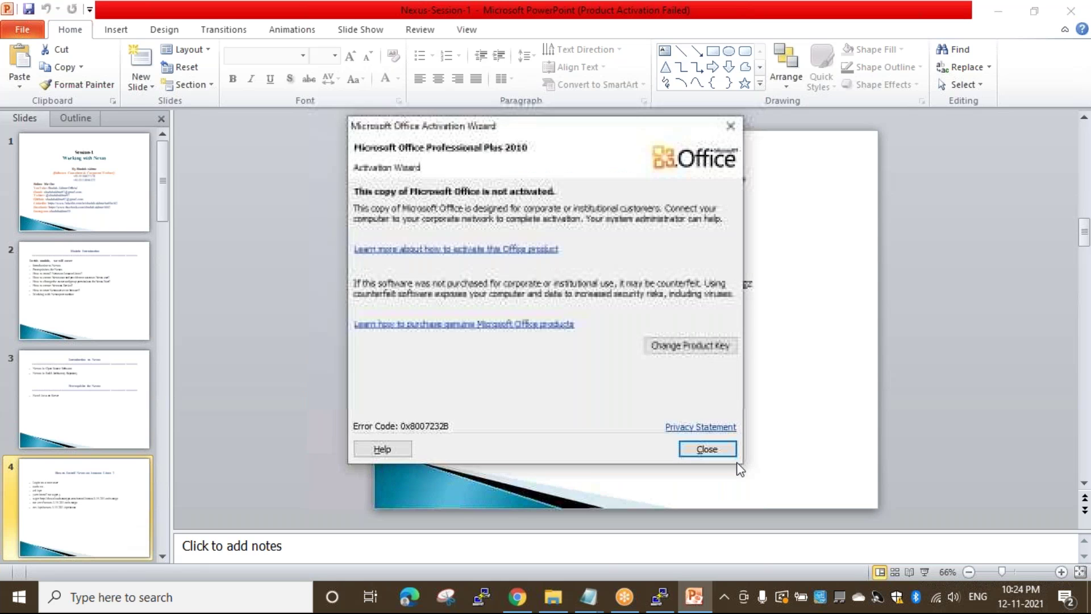
pyautogui.click(705, 449)
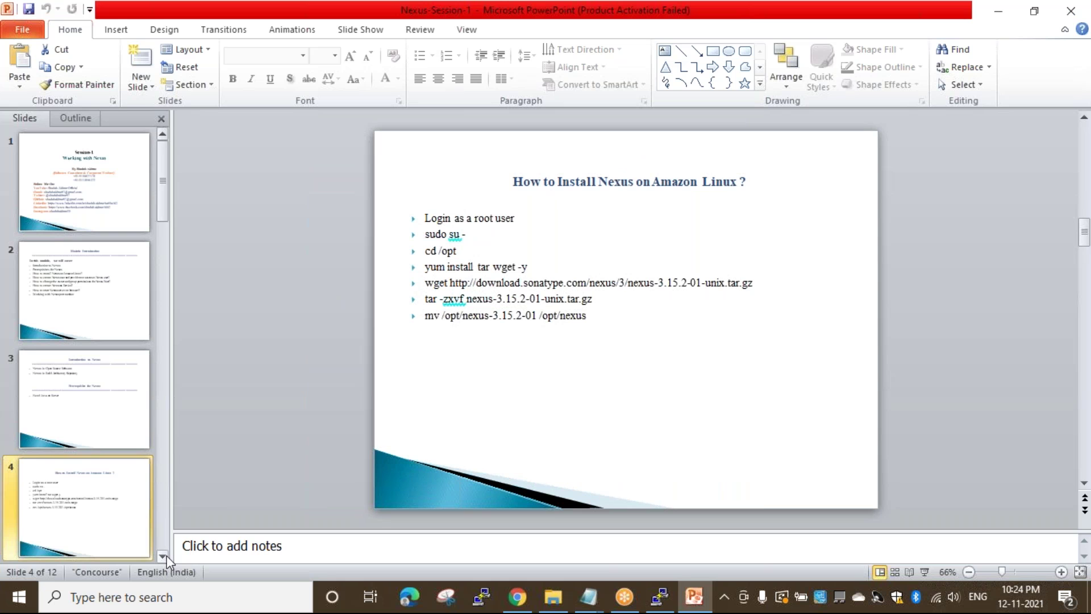
pyautogui.scroll(-3, 166, 554)
pyautogui.click(82, 275)
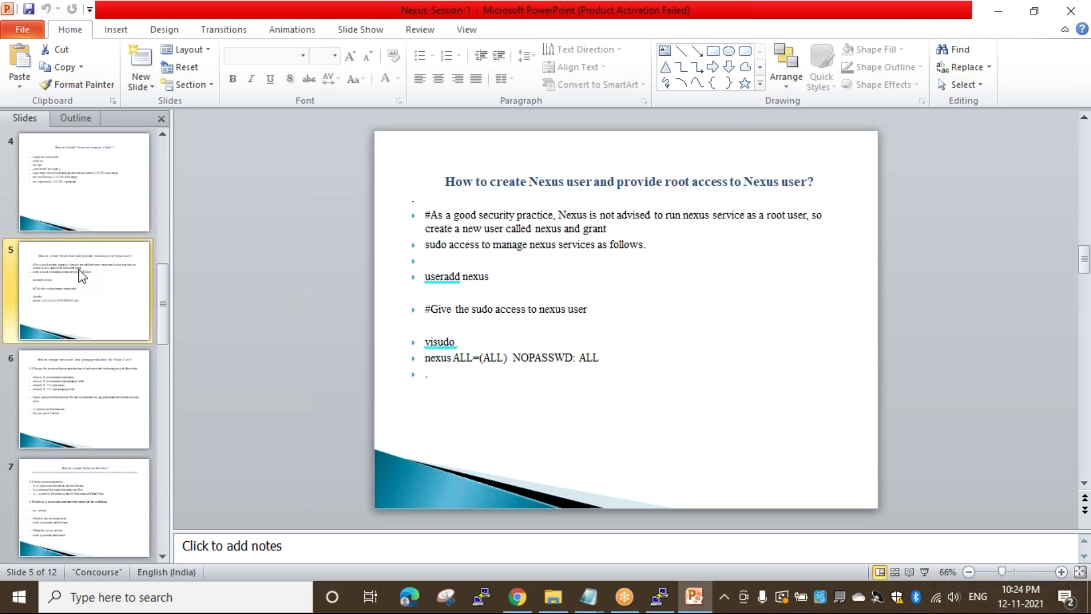
pyautogui.click(97, 407)
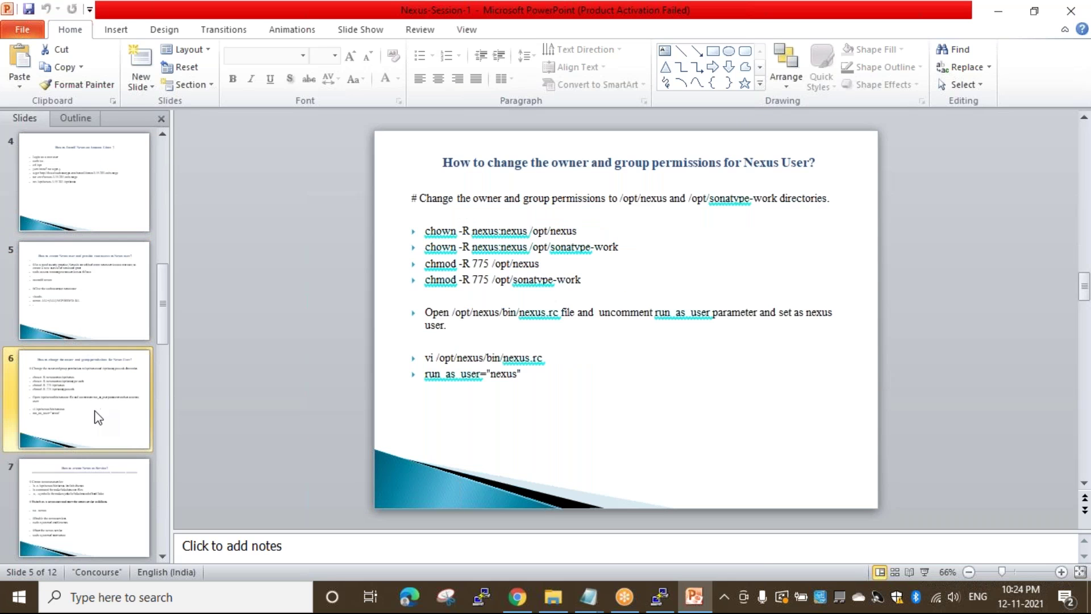
pyautogui.click(101, 484)
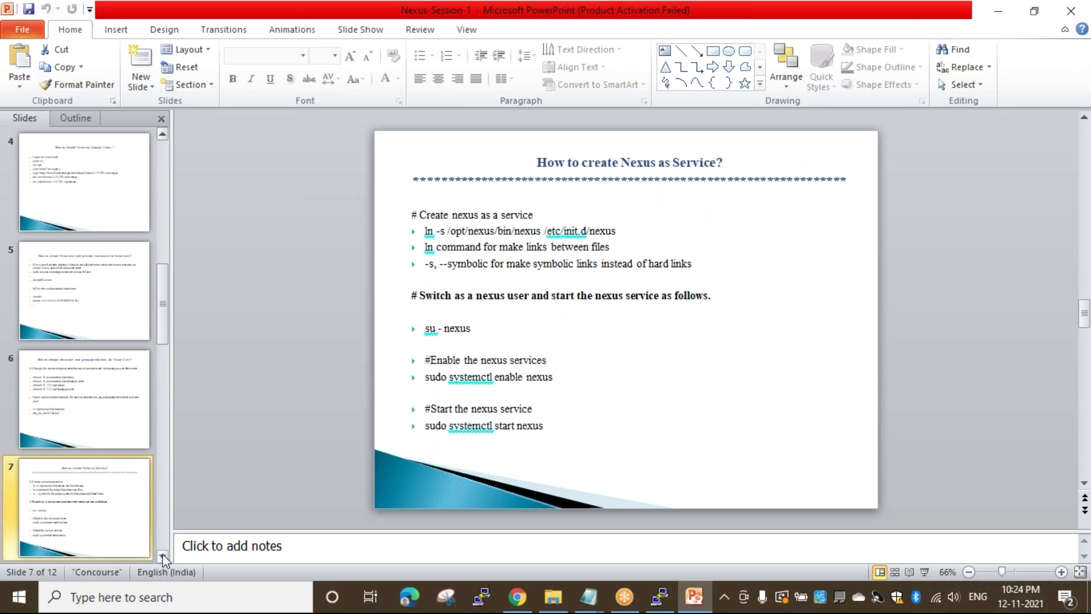
pyautogui.click(162, 554)
pyautogui.click(163, 554)
pyautogui.click(163, 553)
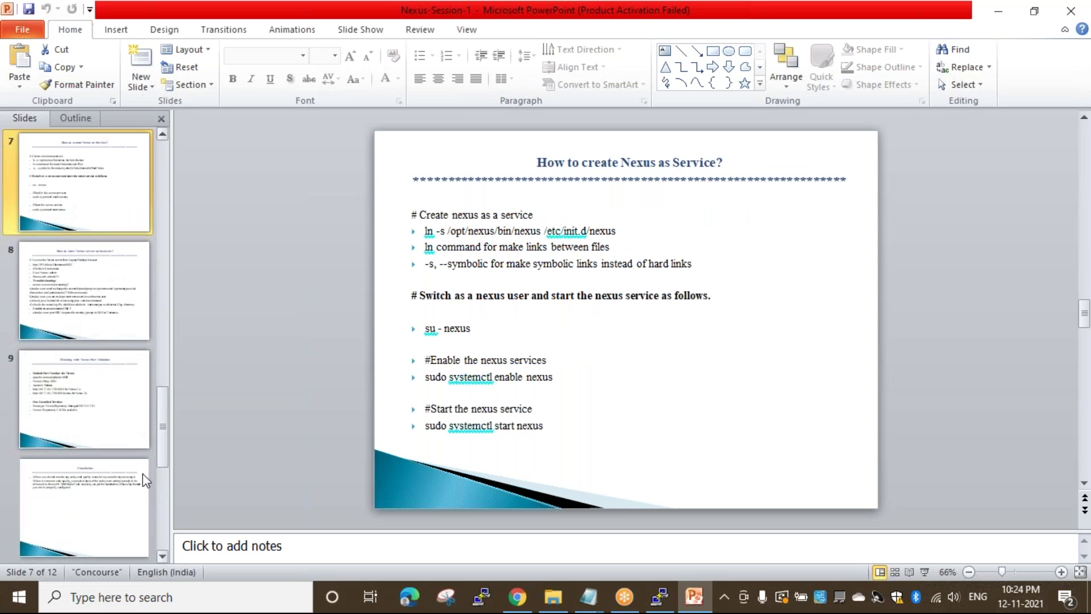
pyautogui.click(120, 305)
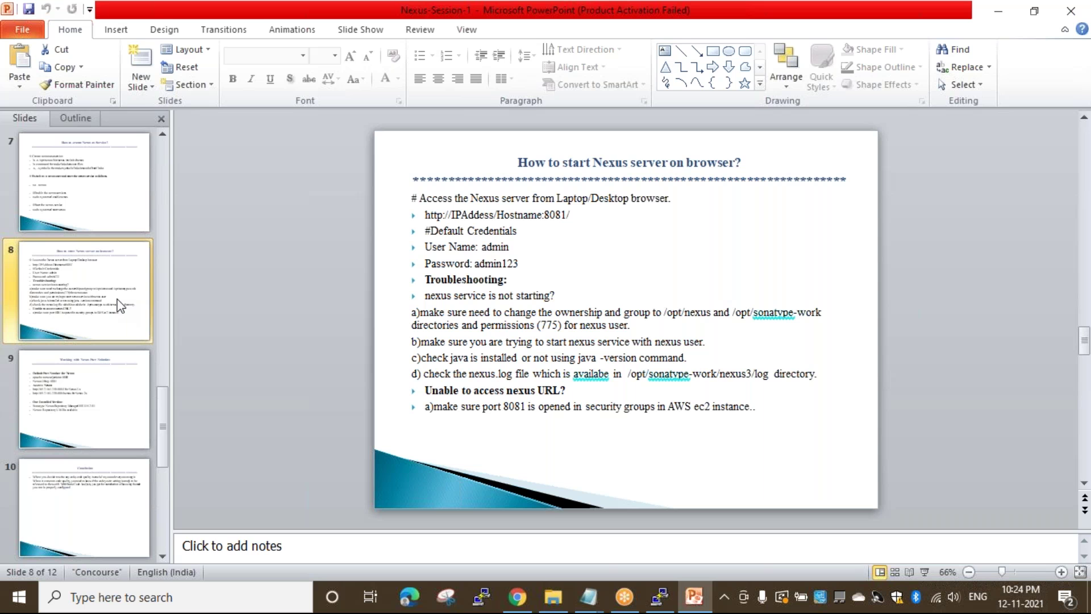
pyautogui.click(162, 135)
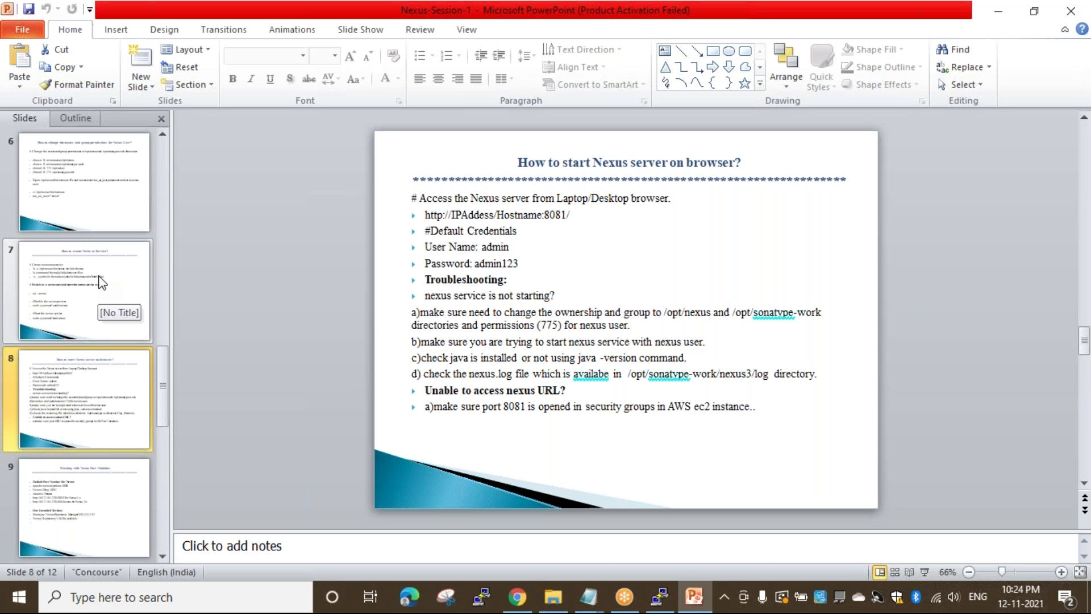
pyautogui.click(100, 202)
pyautogui.click(85, 313)
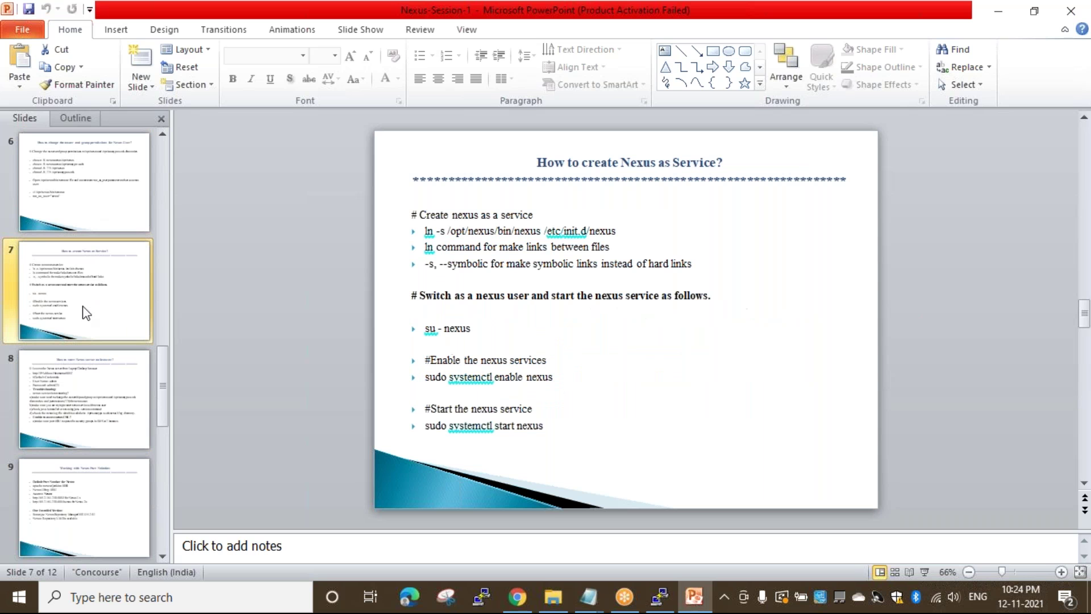
# - Present slide 7 full screen from the current slide, then end the slide show
pyautogui.click(355, 31)
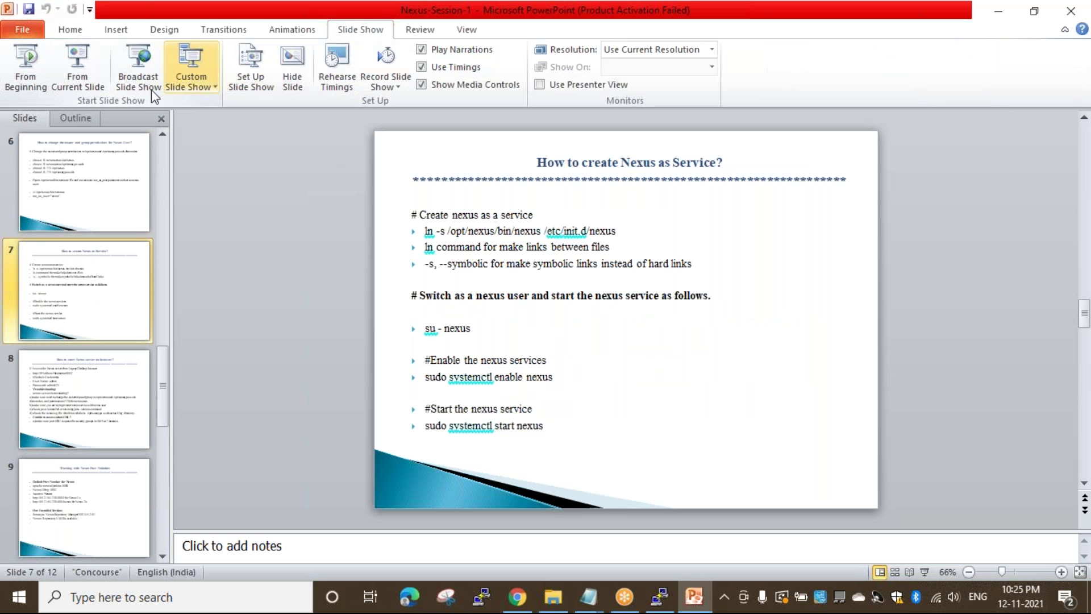
pyautogui.click(94, 69)
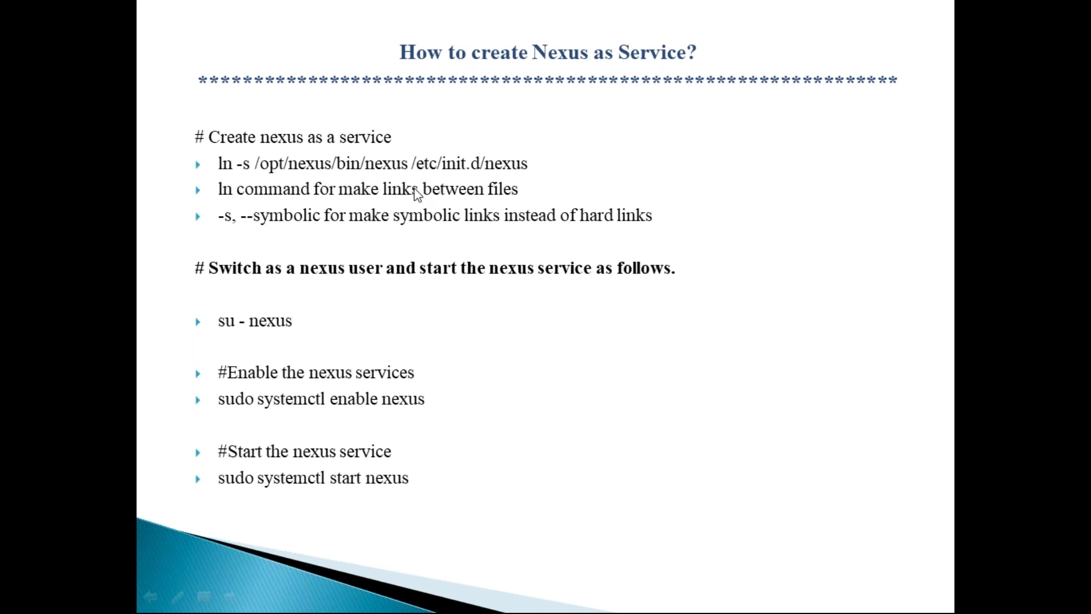
pyautogui.press('Escape')
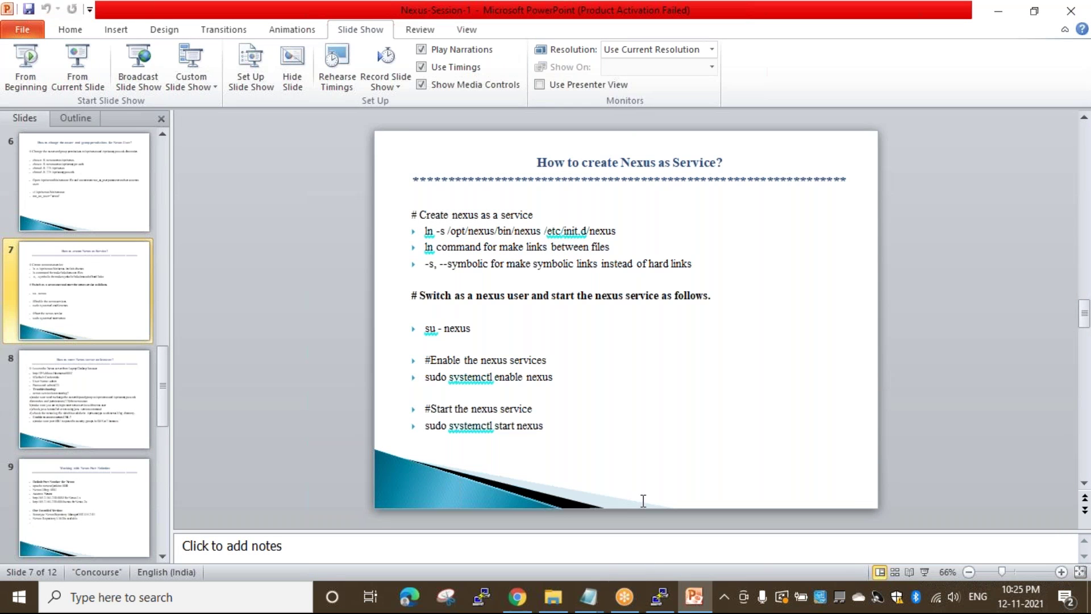
pyautogui.click(583, 606)
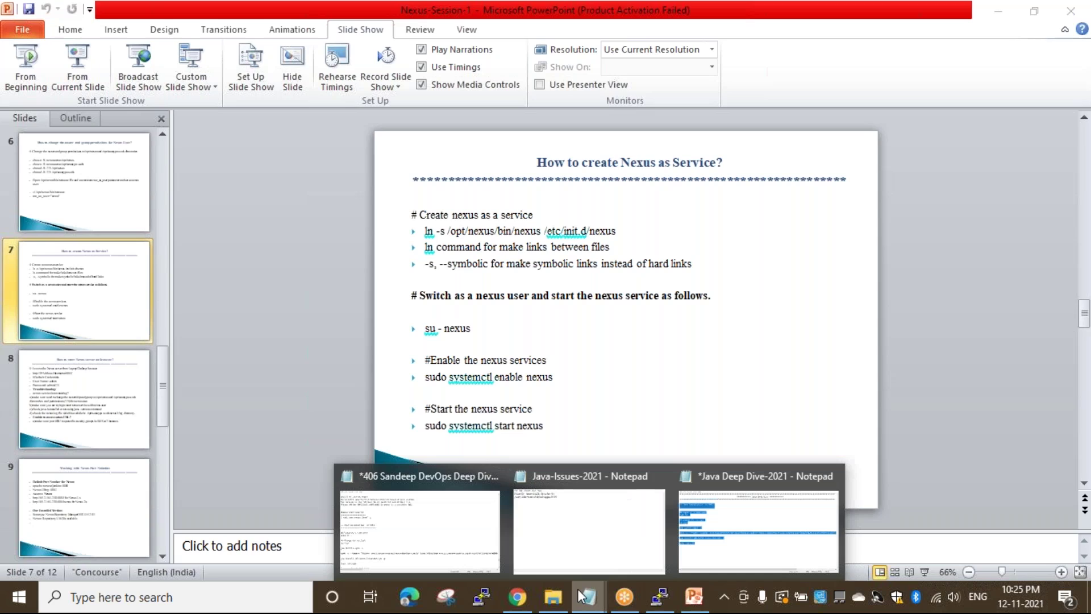
# - Find the ln -s symlink and sudo systemctl enable nexus commands in the DevOps notes
pyautogui.click(479, 560)
pyautogui.scroll(8, 312, 299)
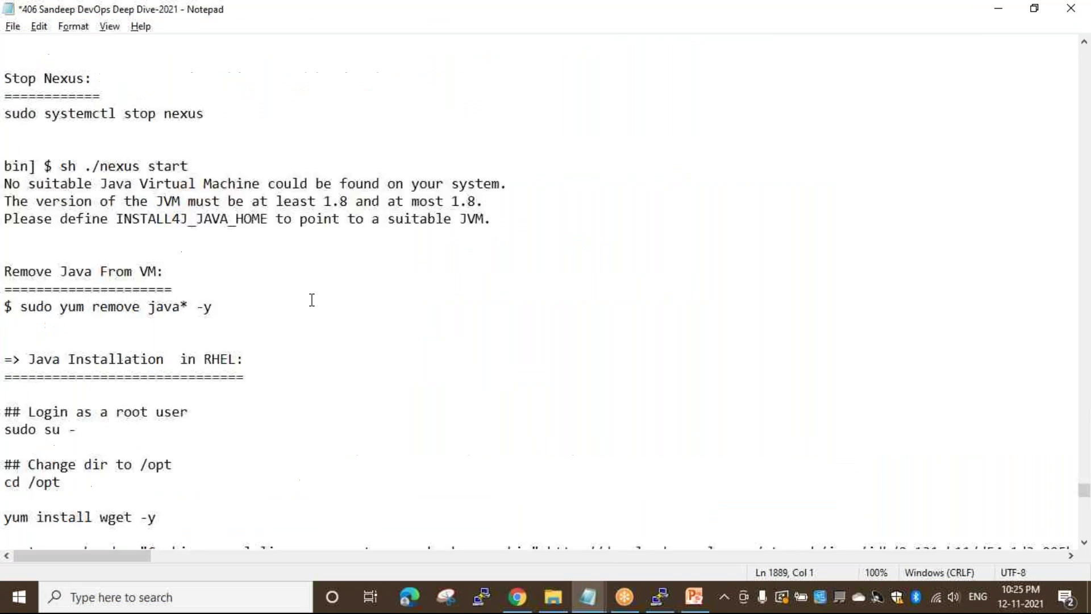
pyautogui.scroll(9, 312, 300)
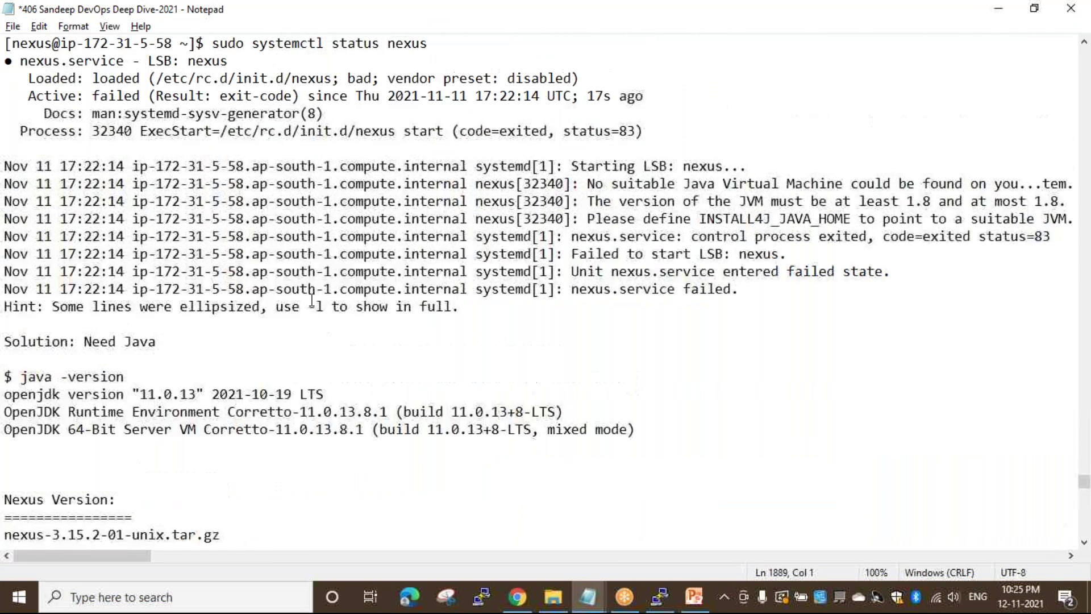
pyautogui.scroll(1, 246, 222)
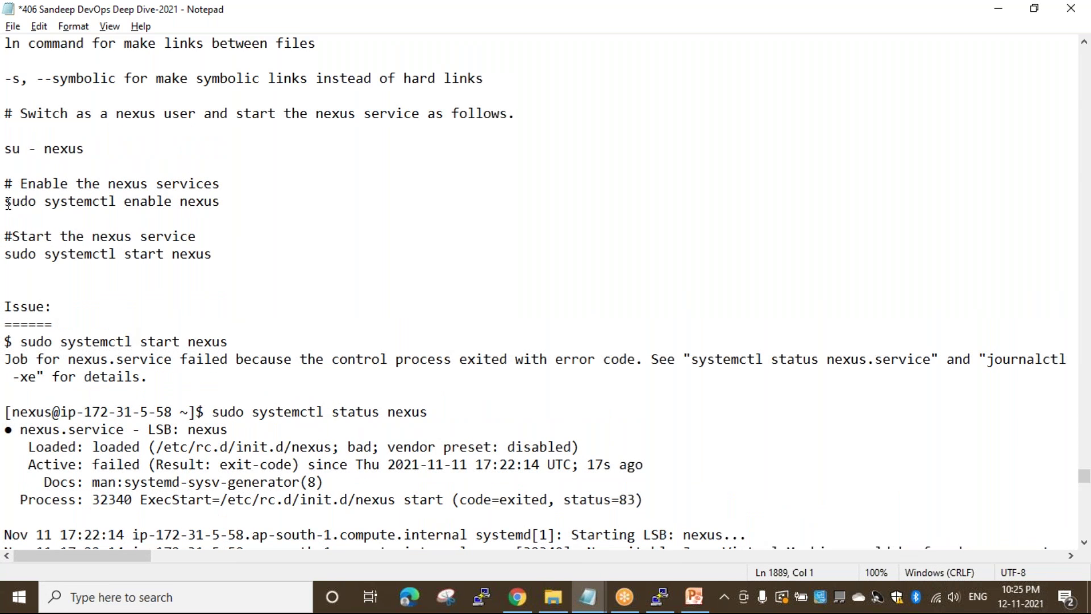
pyautogui.moveTo(8, 204); pyautogui.dragTo(207, 220)
pyautogui.click(260, 218)
pyautogui.scroll(2, 260, 218)
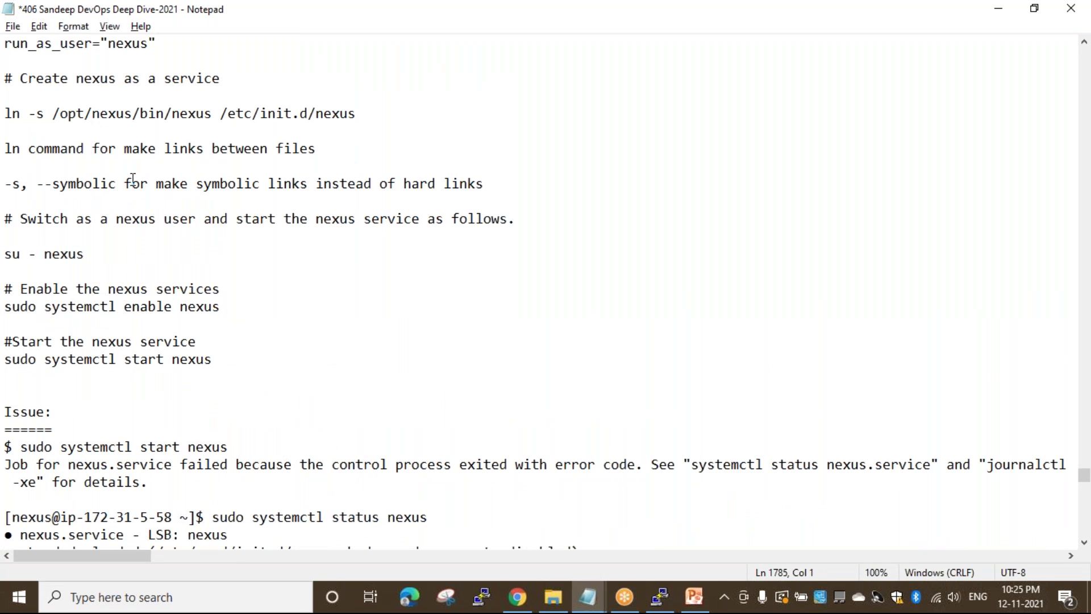
pyautogui.scroll(1, 133, 180)
pyautogui.moveTo(7, 166); pyautogui.dragTo(378, 175)
pyautogui.hotkey('ctrl', 'c')
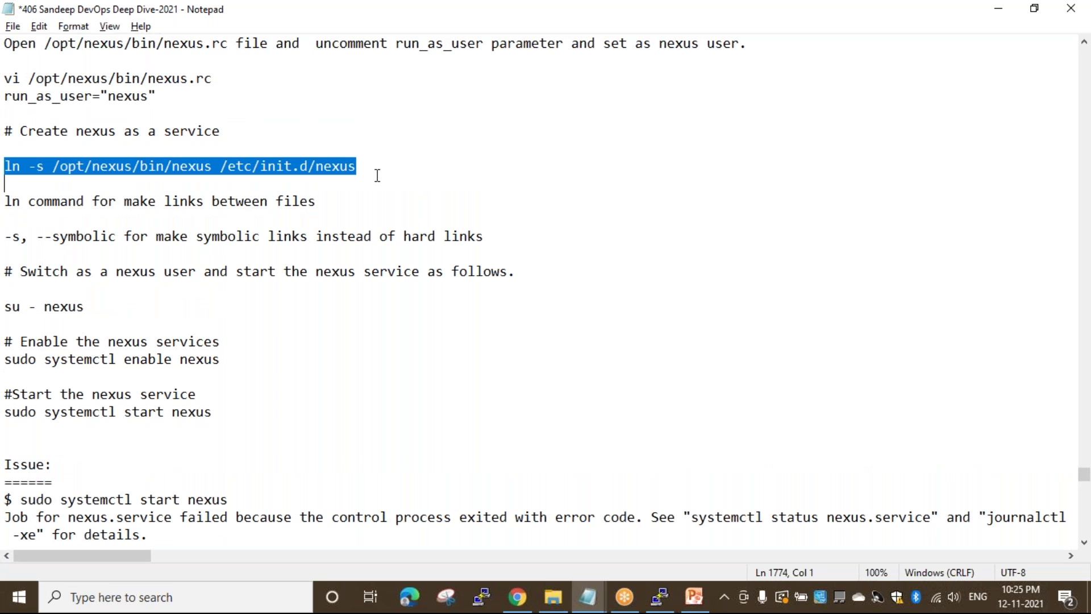
pyautogui.hotkey('alt', 'Tab')
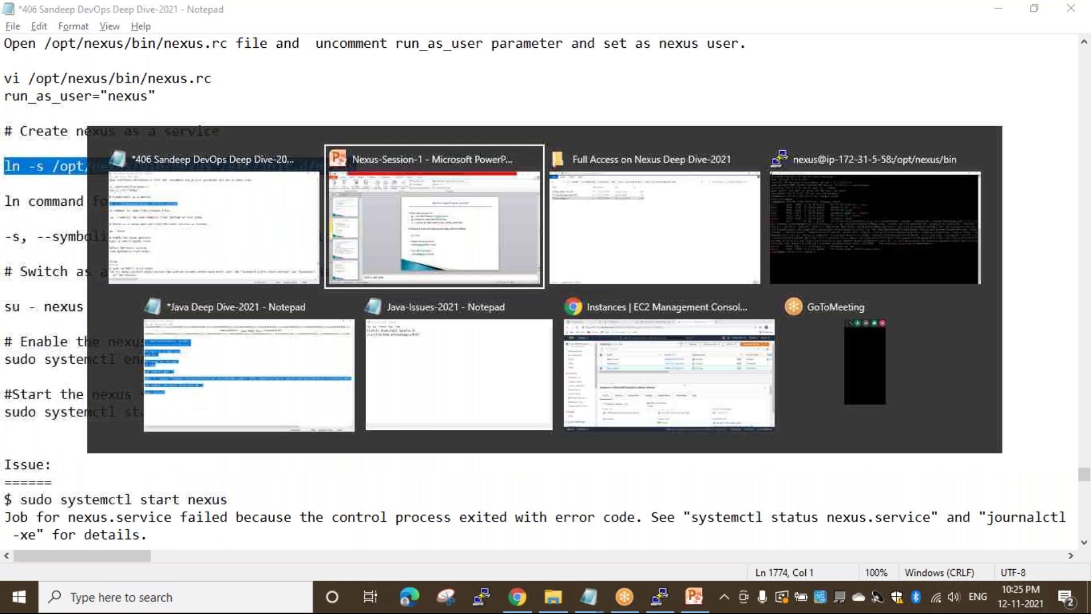
pyautogui.hotkey('alt', 'Tab')
pyautogui.hotkey('alt', 'Tab')
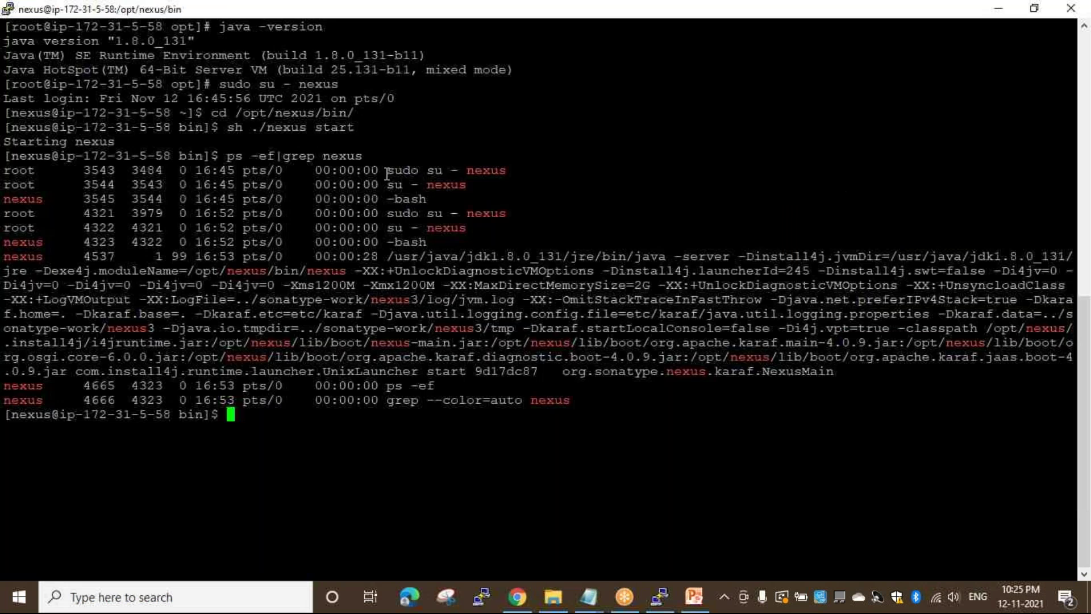
# - Create the /etc/init.d/nexus symlink to /opt/nexus/bin/nexus, rerunning it with sudo
pyautogui.write('clear')
pyautogui.press('Return')
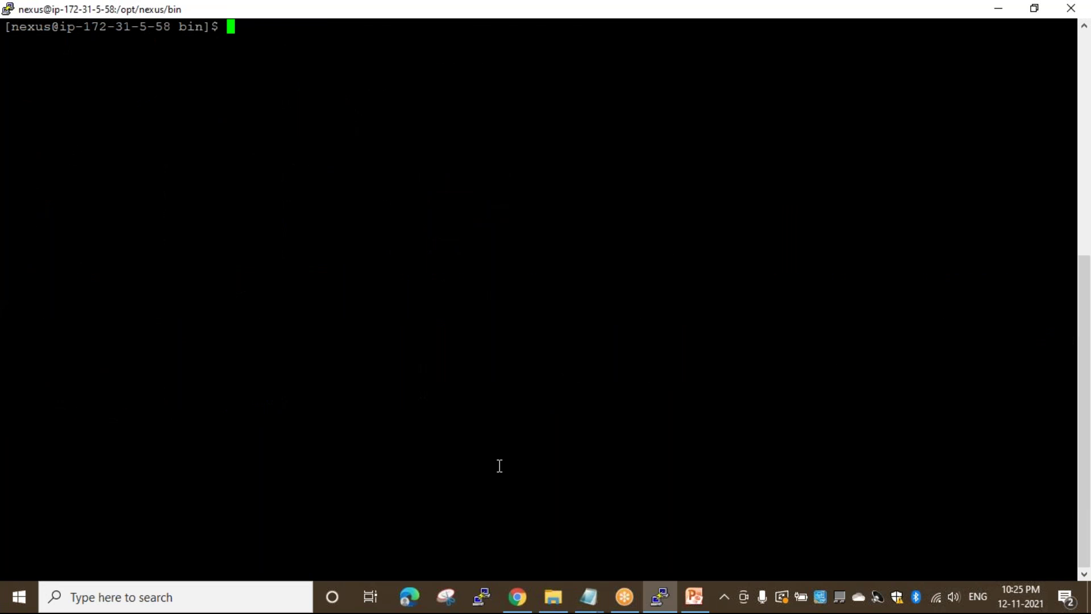
pyautogui.rightClick(499, 465)
pyautogui.press('Return')
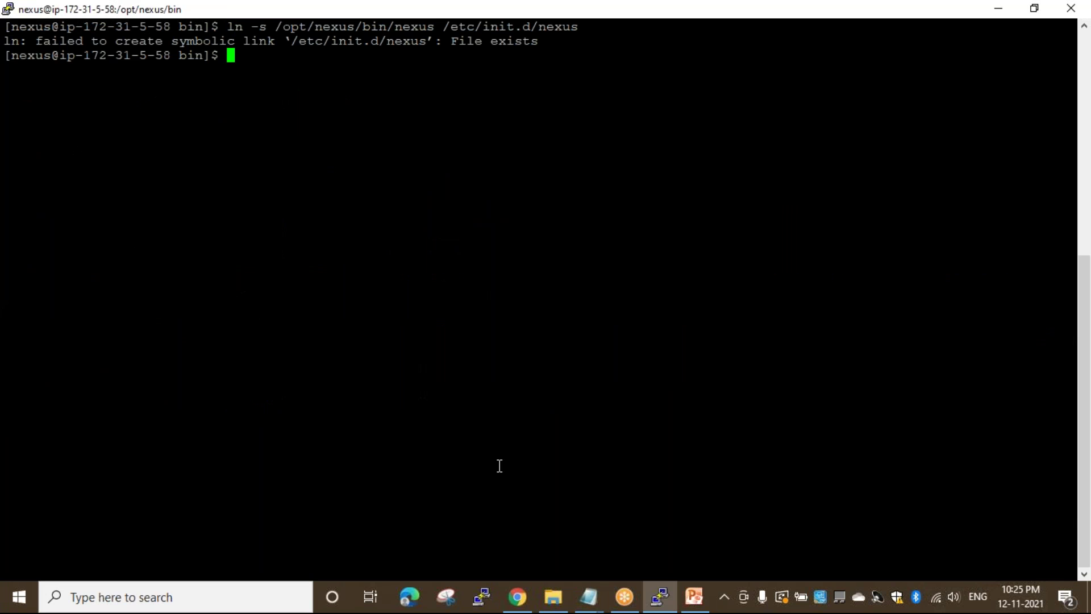
pyautogui.press('Up')
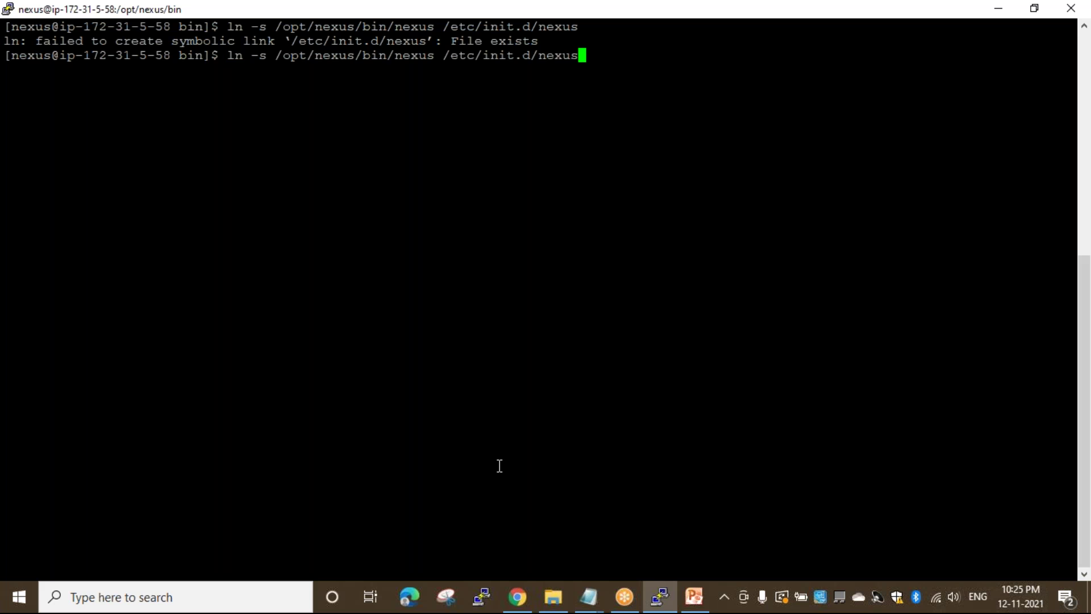
pyautogui.press('Home')
pyautogui.write('sudo')
pyautogui.press('Return')
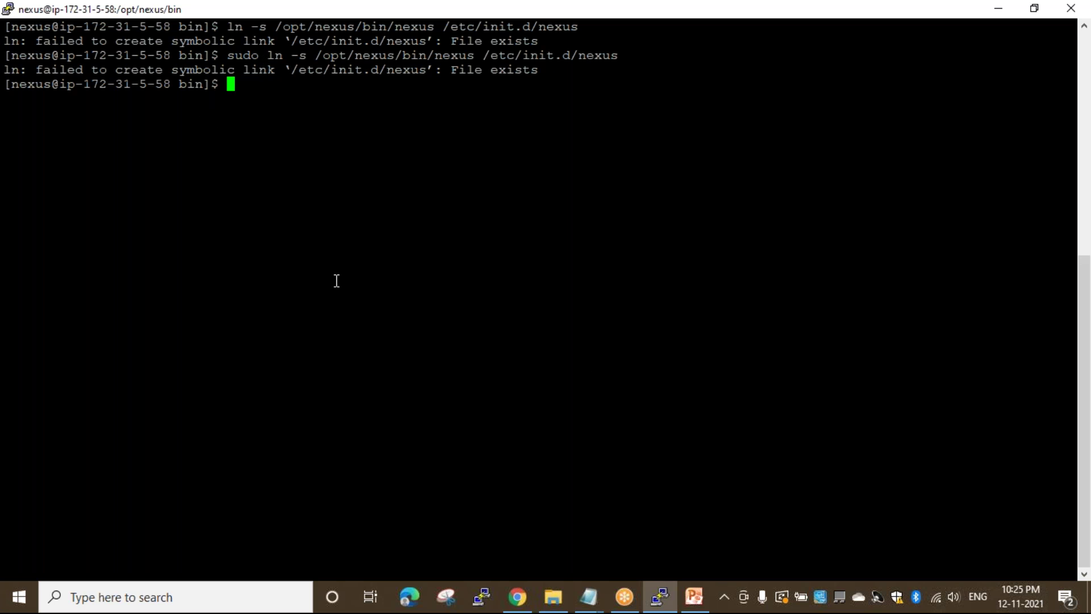
# - Copy sudo systemctl enable nexus from the notes and run it in the terminal
pyautogui.hotkey('alt', 'Tab')
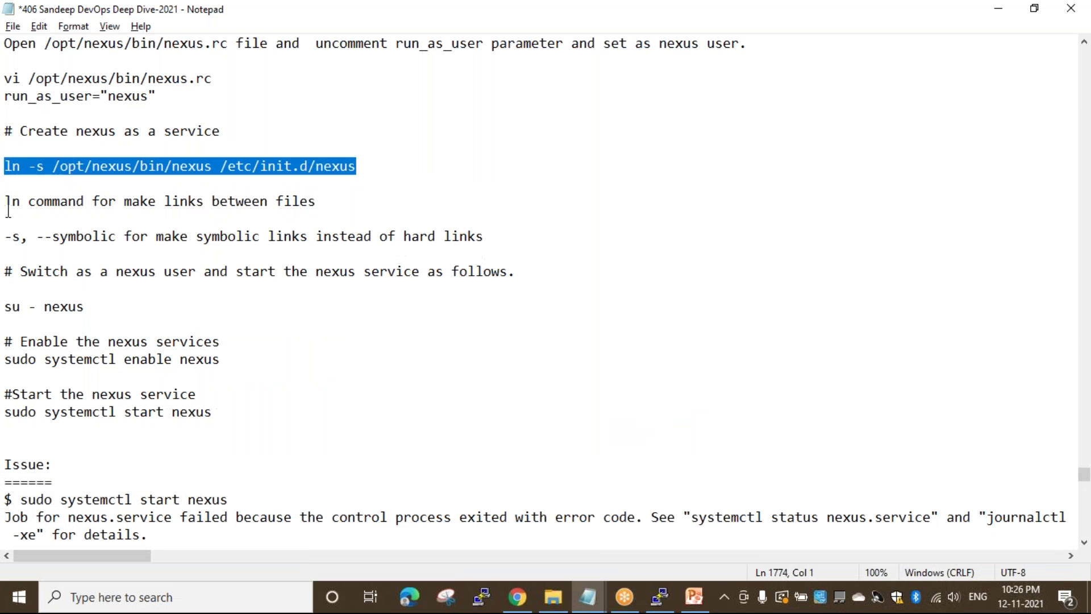
pyautogui.moveTo(4, 201); pyautogui.dragTo(213, 206)
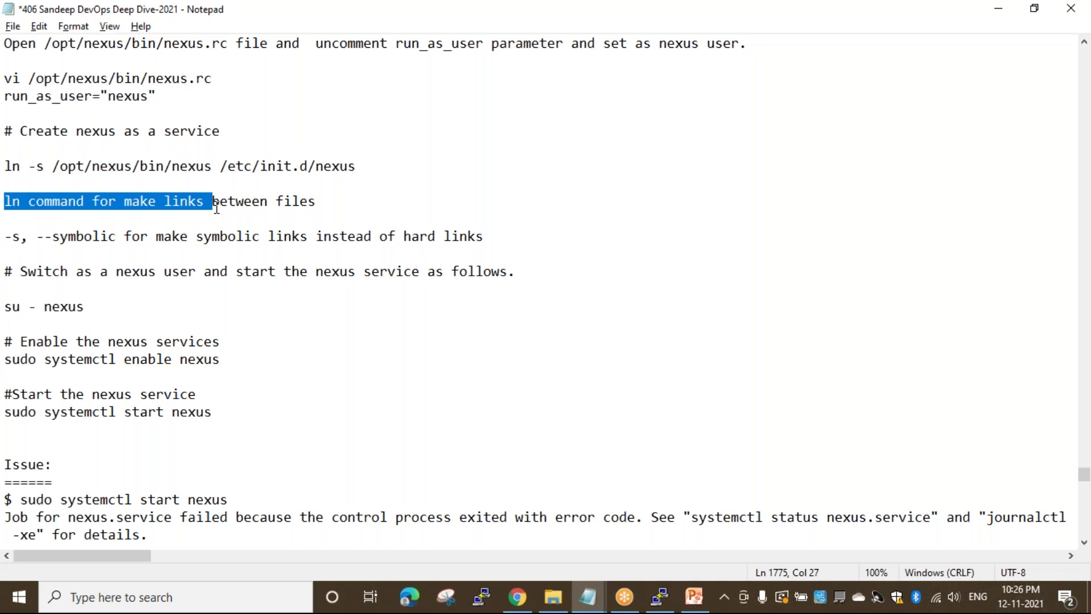
pyautogui.click(399, 204)
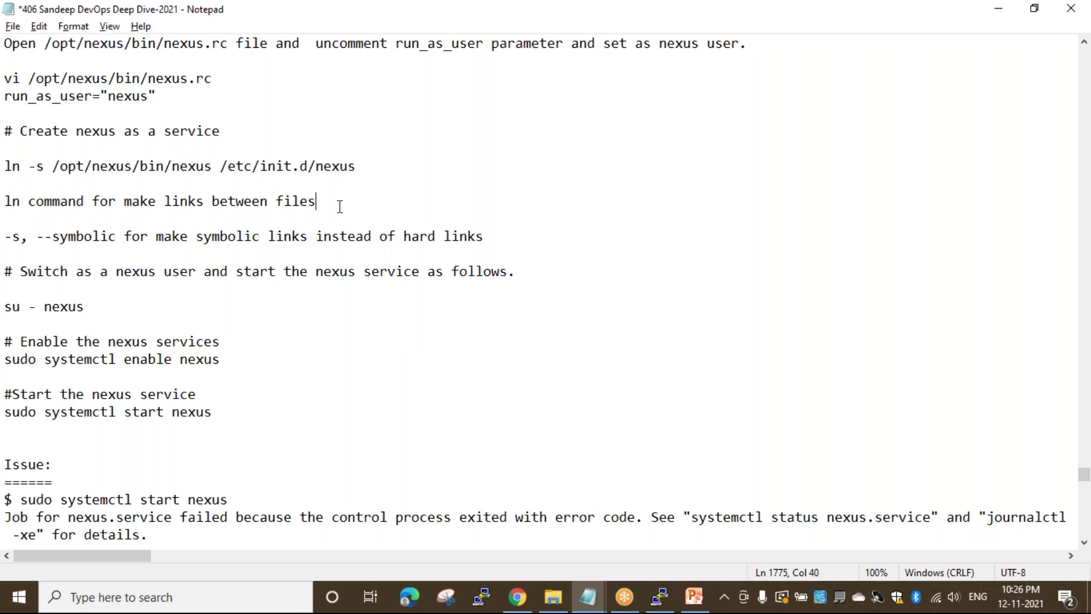
pyautogui.moveTo(8, 362); pyautogui.dragTo(240, 361)
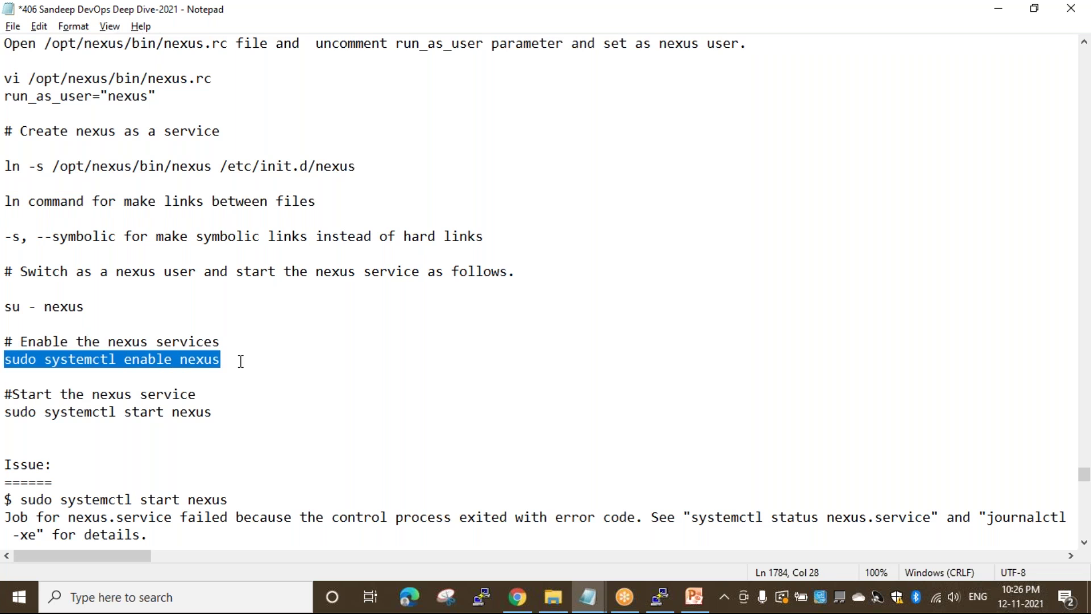
pyautogui.hotkey('ctrl', 'c')
pyautogui.hotkey('alt', 'Tab')
pyautogui.rightClick(368, 290)
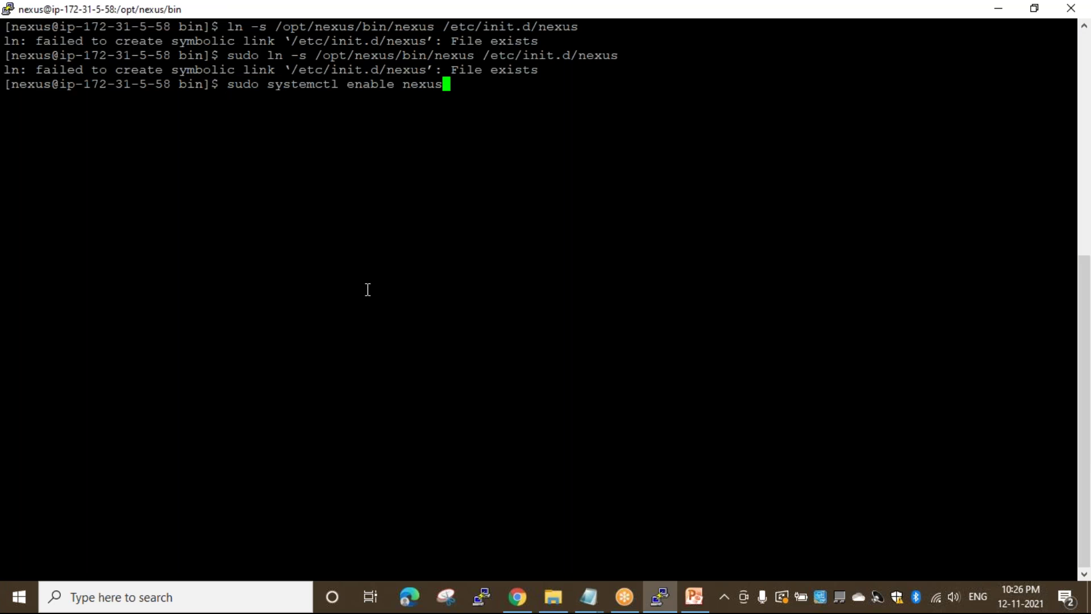
pyautogui.press('Return')
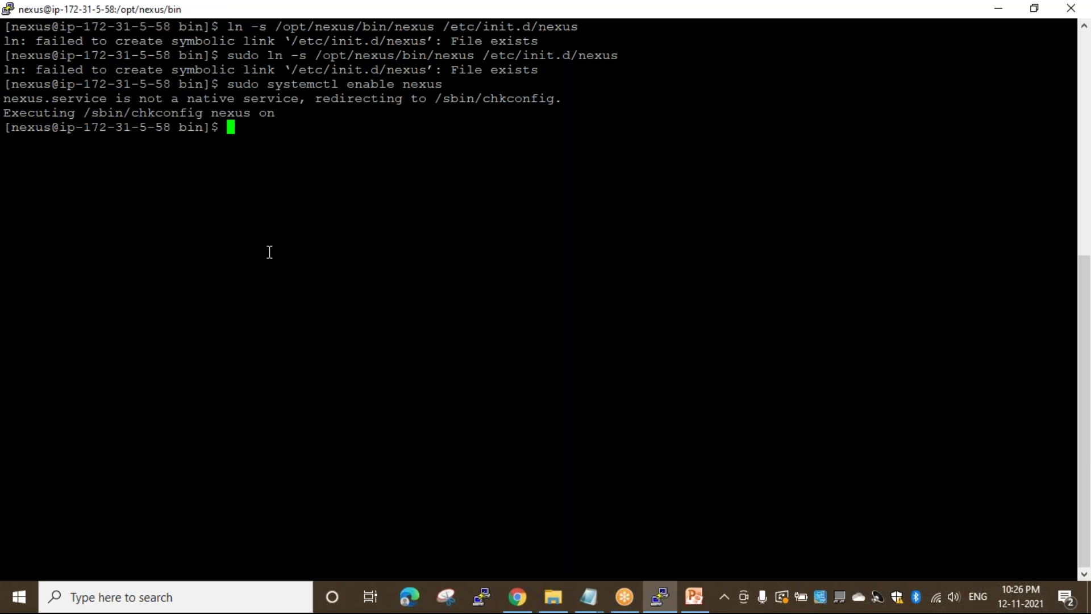
# - Run sudo systemctl status nexus, which shows the service failed with no suitable JVM
pyautogui.hotkey('alt', 'Tab')
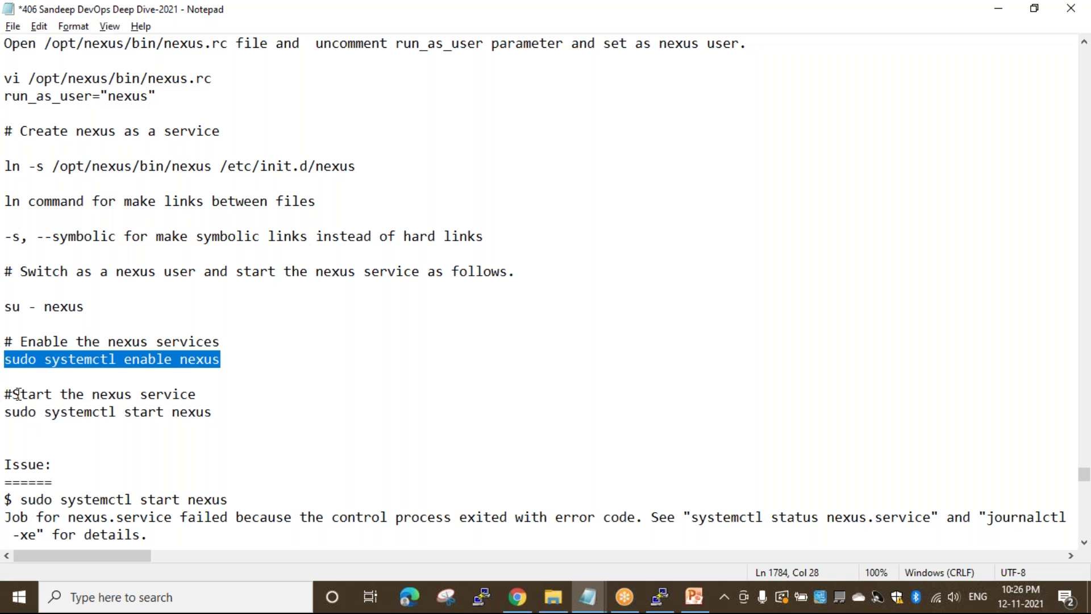
pyautogui.moveTo(6, 413); pyautogui.dragTo(285, 422)
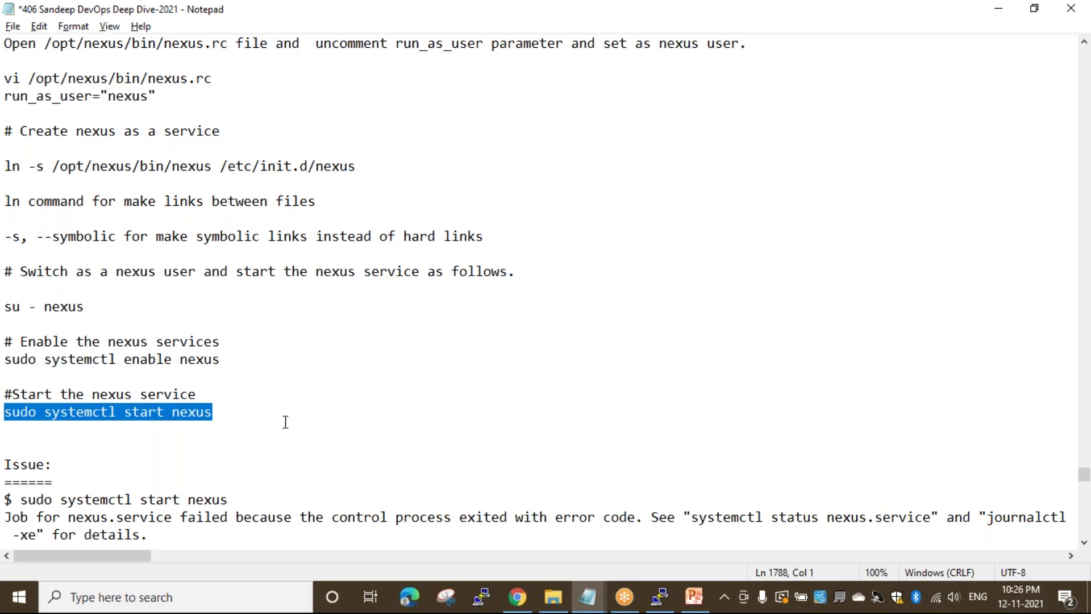
pyautogui.click(210, 426)
pyautogui.moveTo(5, 414); pyautogui.dragTo(268, 414)
pyautogui.hotkey('alt', 'Tab')
pyautogui.rightClick(318, 307)
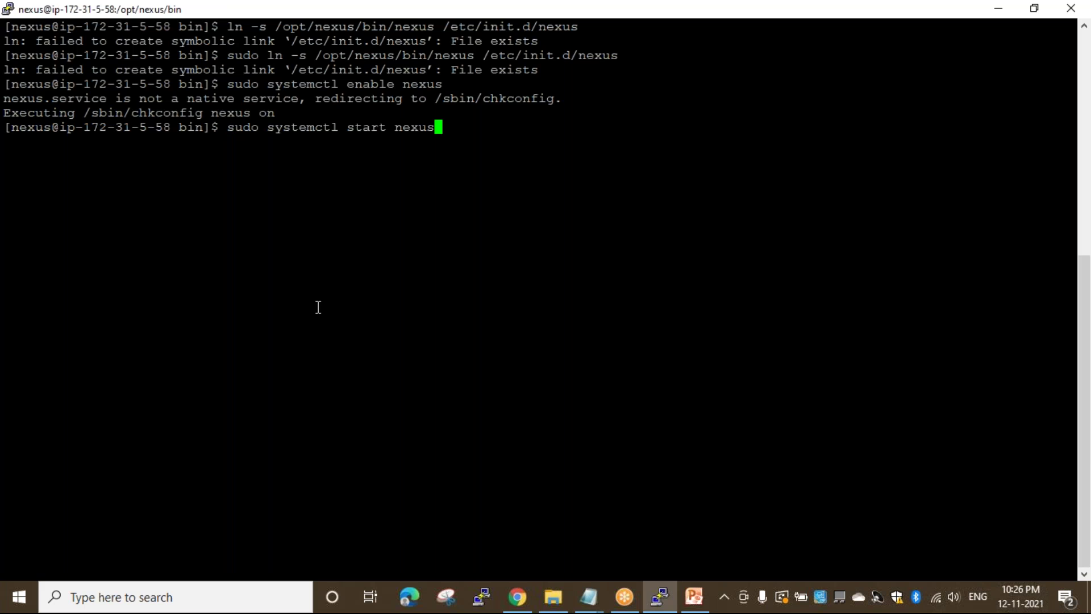
pyautogui.press('Left')
pyautogui.press('Left')
pyautogui.press('Left')
pyautogui.press('Left')
pyautogui.press('Left')
pyautogui.press('Left')
pyautogui.press('BackSpace')
pyautogui.press('BackSpace')
pyautogui.press('BackSpace')
pyautogui.write('atus')
pyautogui.press('Return')
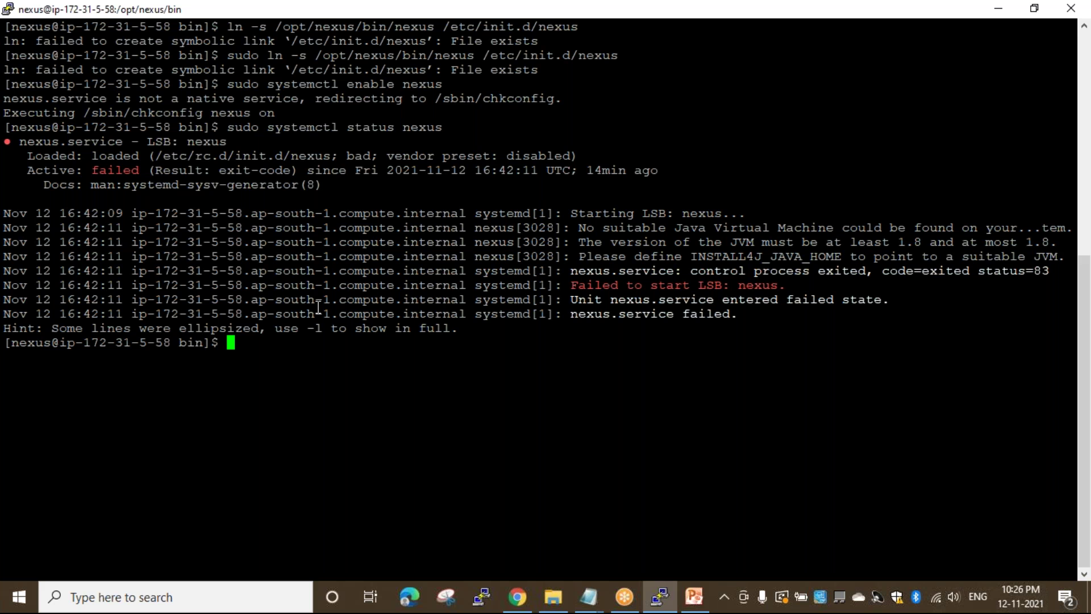
# - Re-run sudo systemctl enable nexus and check the status again, still failed
pyautogui.press('Up')
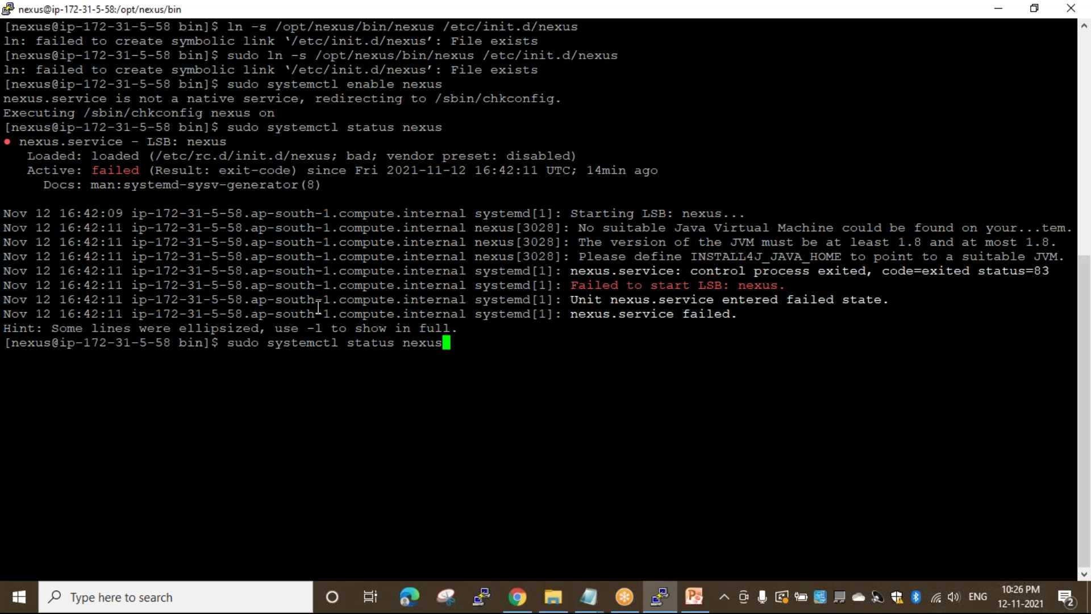
pyautogui.press('Up')
pyautogui.press('Return')
pyautogui.press('Up')
pyautogui.press('Down')
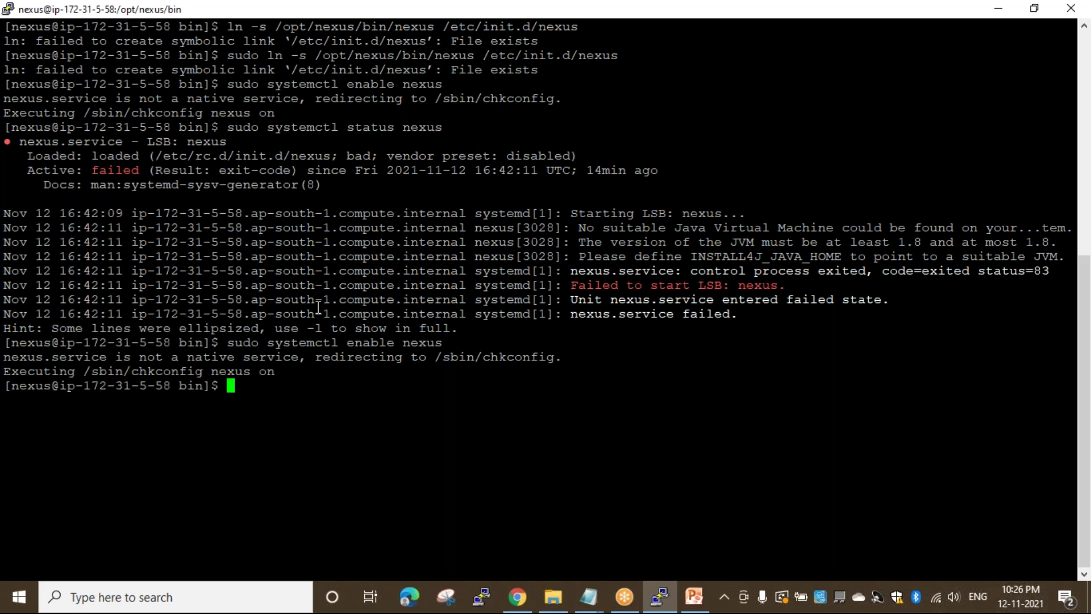
pyautogui.press('Up')
pyautogui.press('Up')
pyautogui.press('Return')
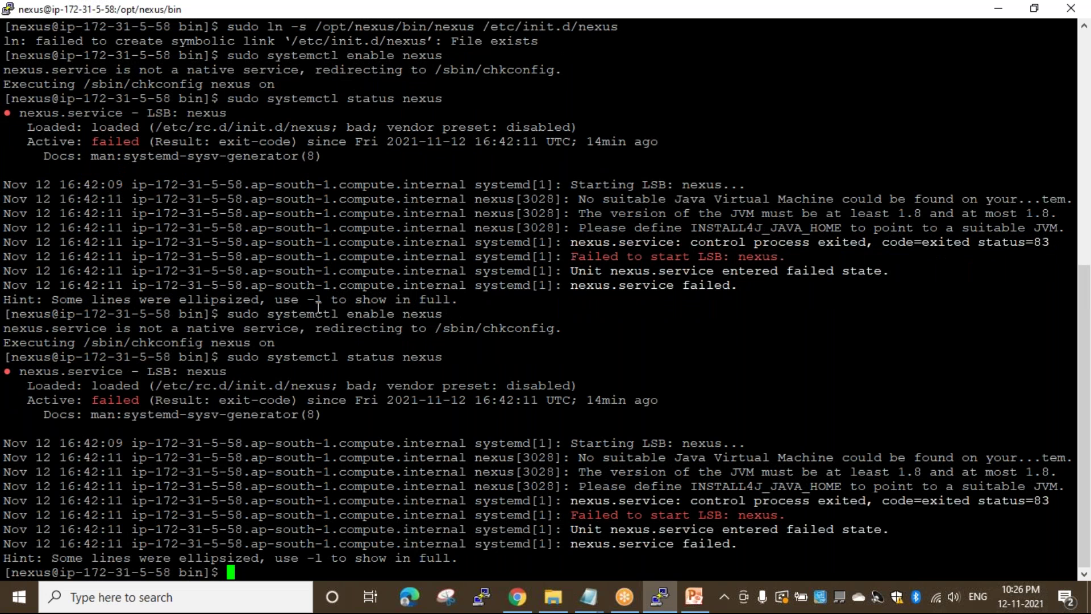
# - Clear the terminal and change to the home directory with cd
pyautogui.write('clear')
pyautogui.press('Return')
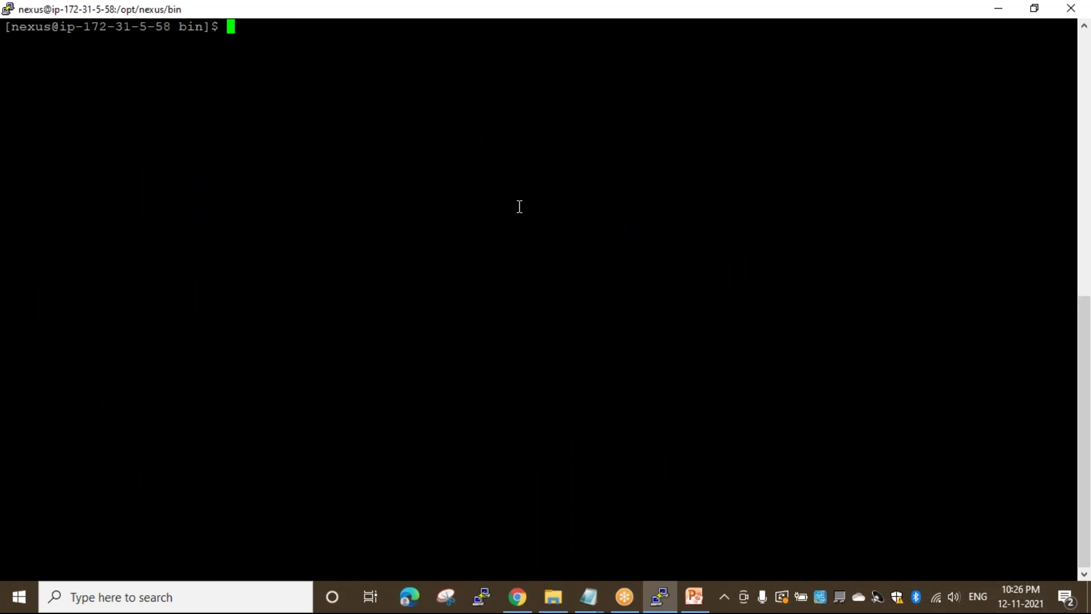
pyautogui.write('cd')
pyautogui.hotkey('alt', 'Tab')
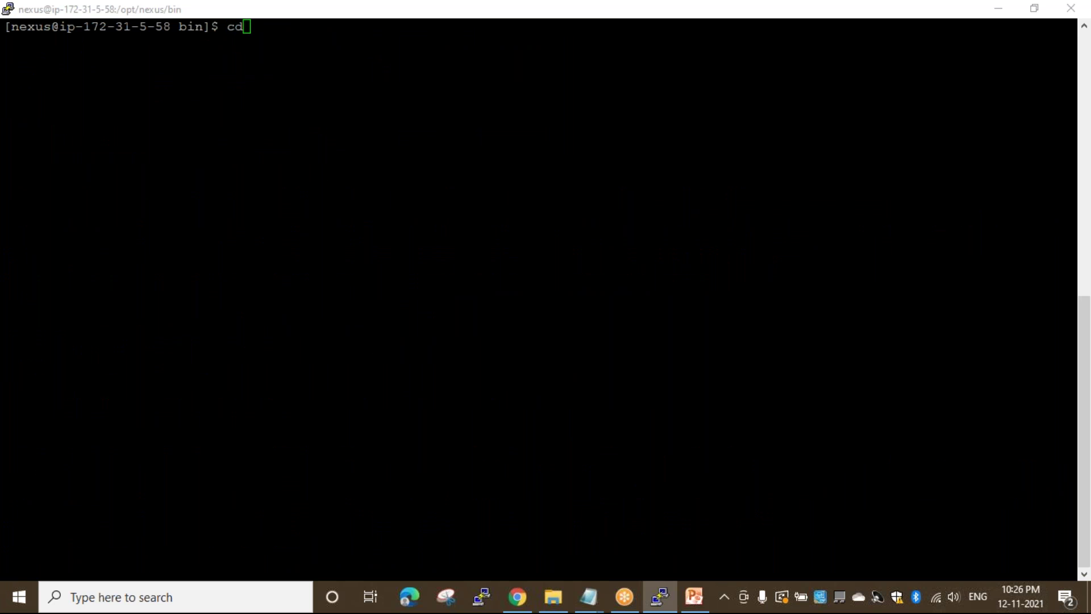
pyautogui.hotkey('alt', 'Tab')
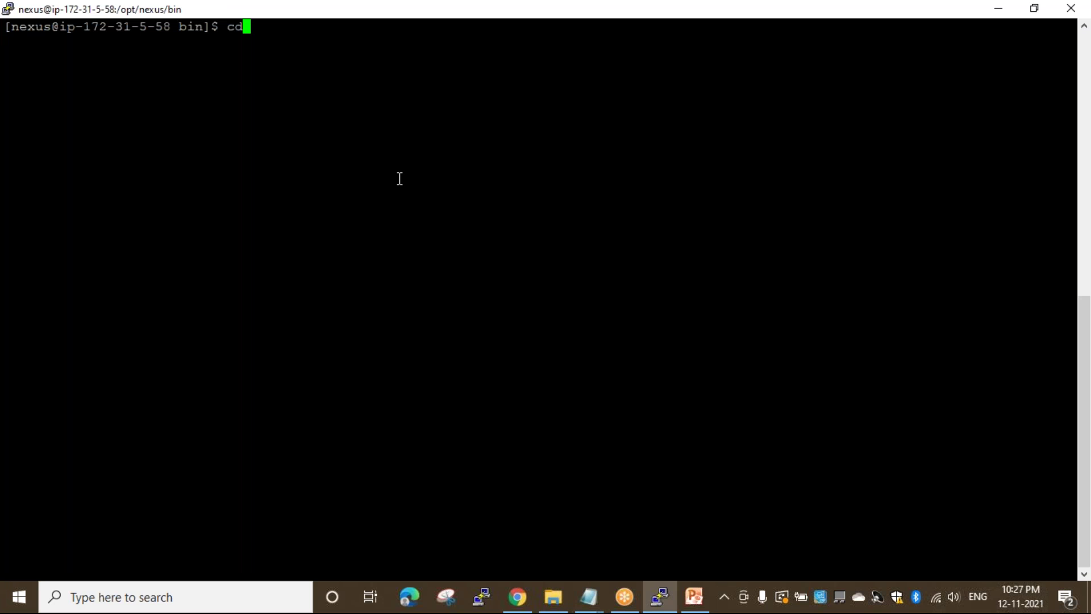
pyautogui.press('Return')
# - Present the 'How to start Nexus server on browser?' slide full screen in PowerPoint
pyautogui.hotkey('alt', 'Tab')
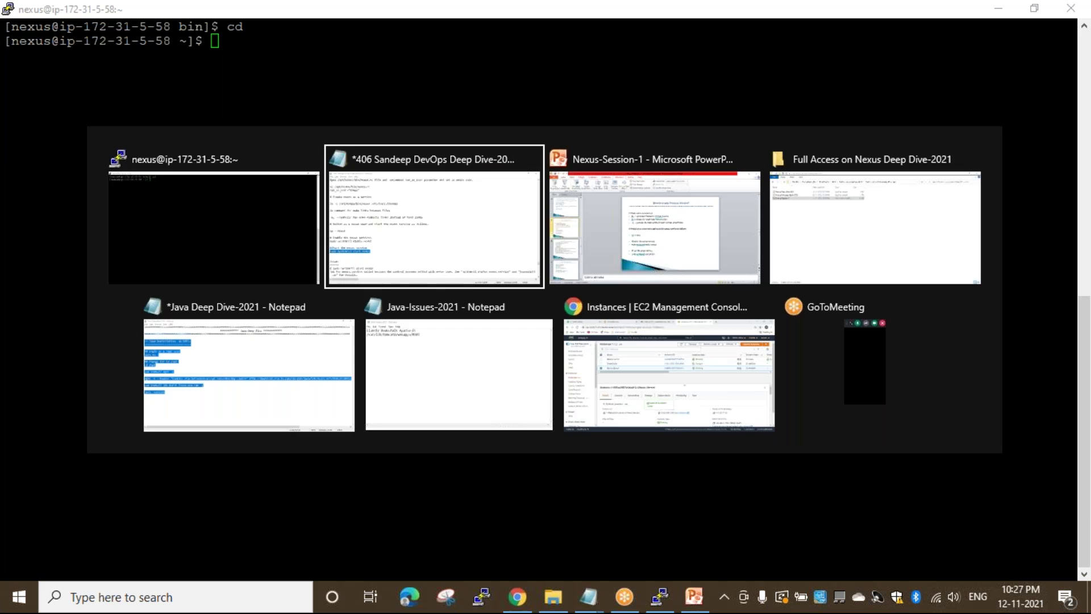
pyautogui.scroll(-13, 405, 233)
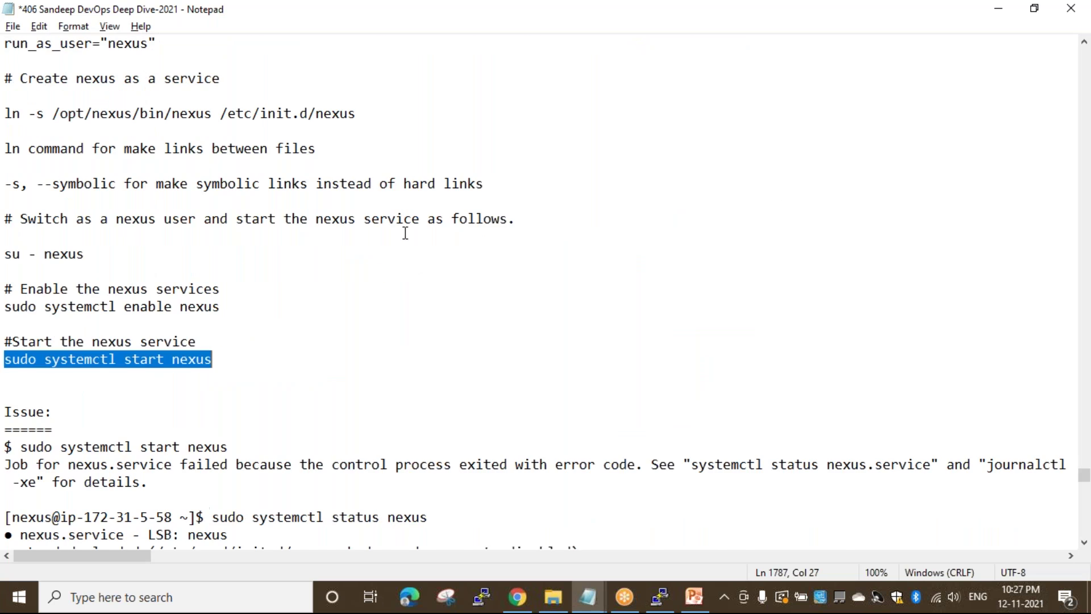
pyautogui.scroll(-2, 405, 233)
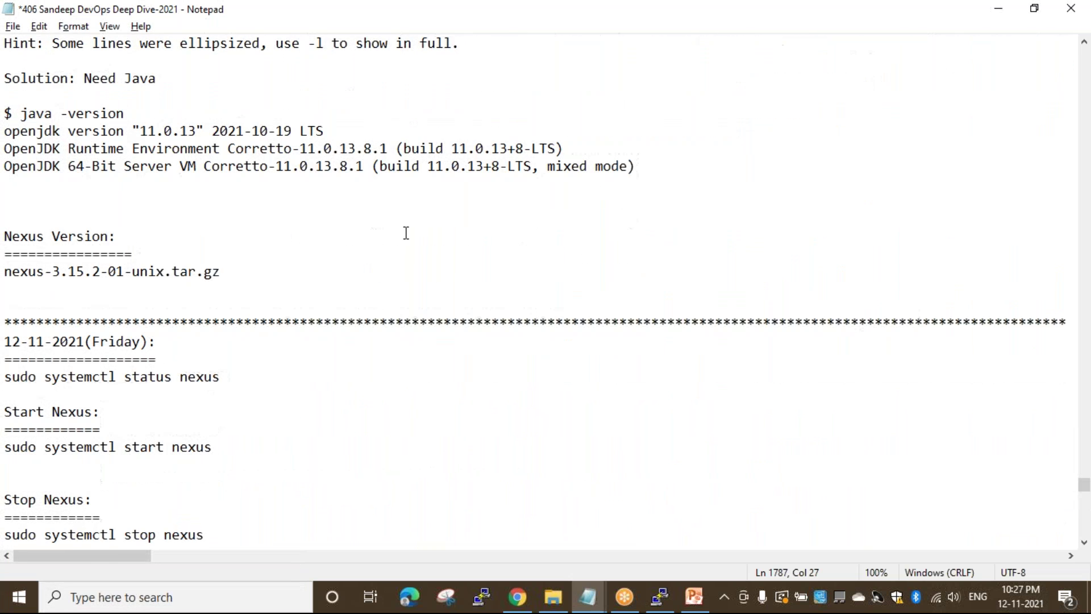
pyautogui.click(693, 598)
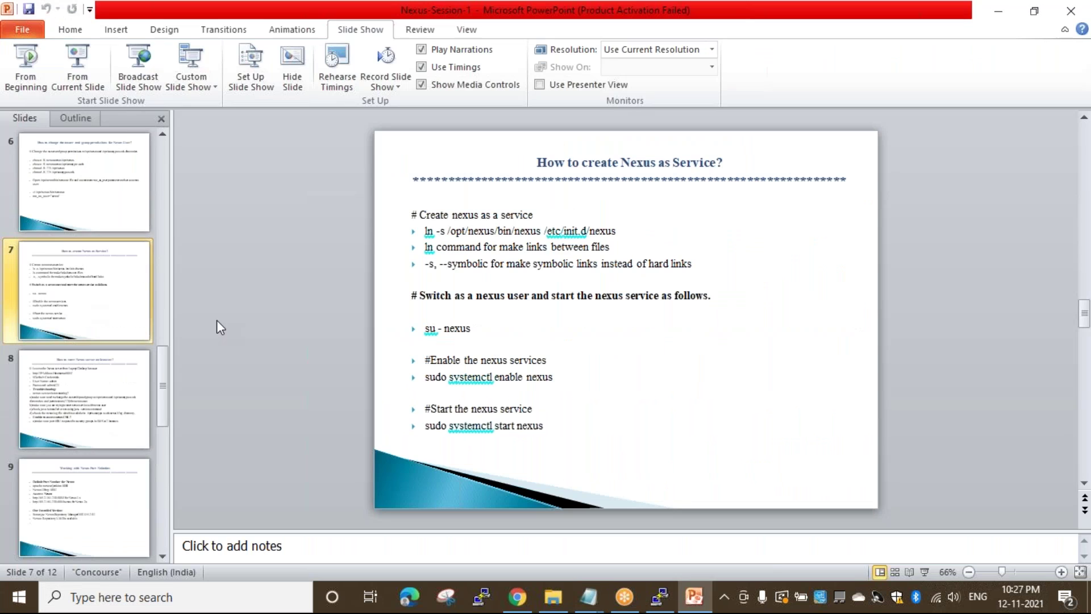
pyautogui.click(100, 99)
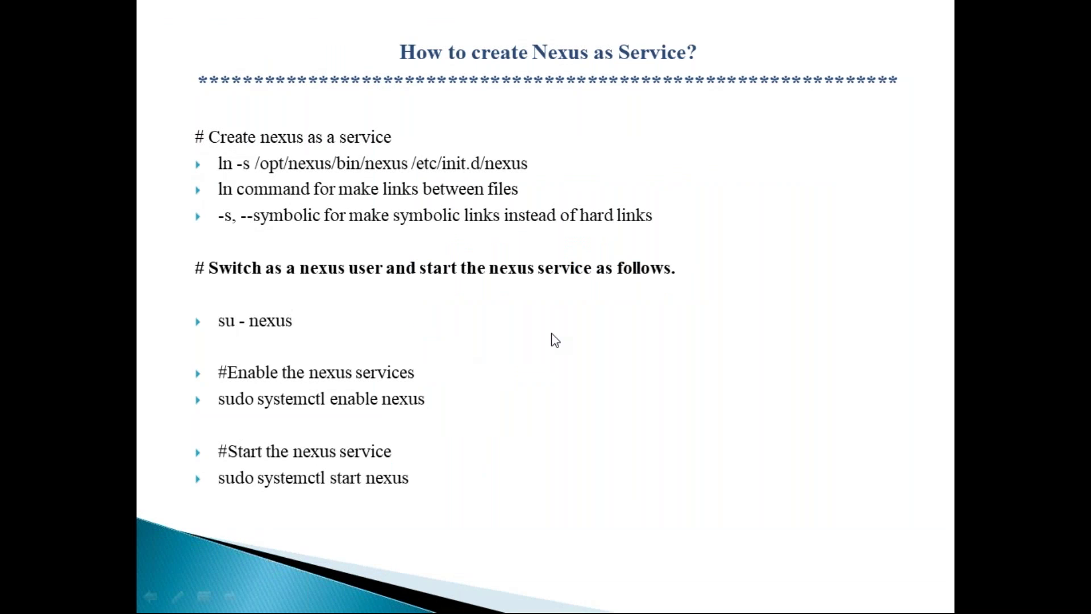
pyautogui.click(552, 334)
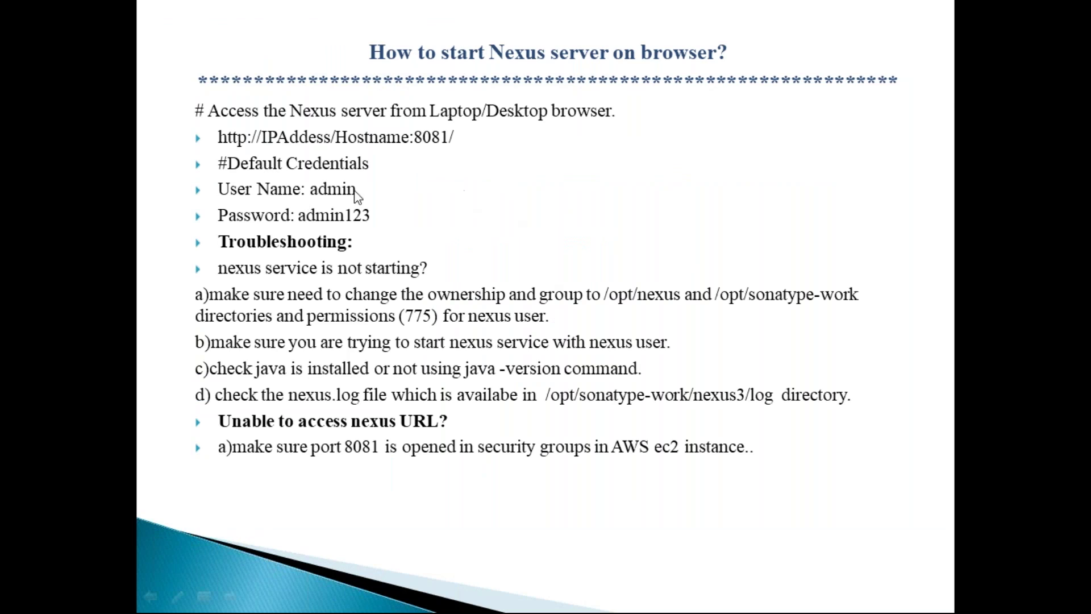
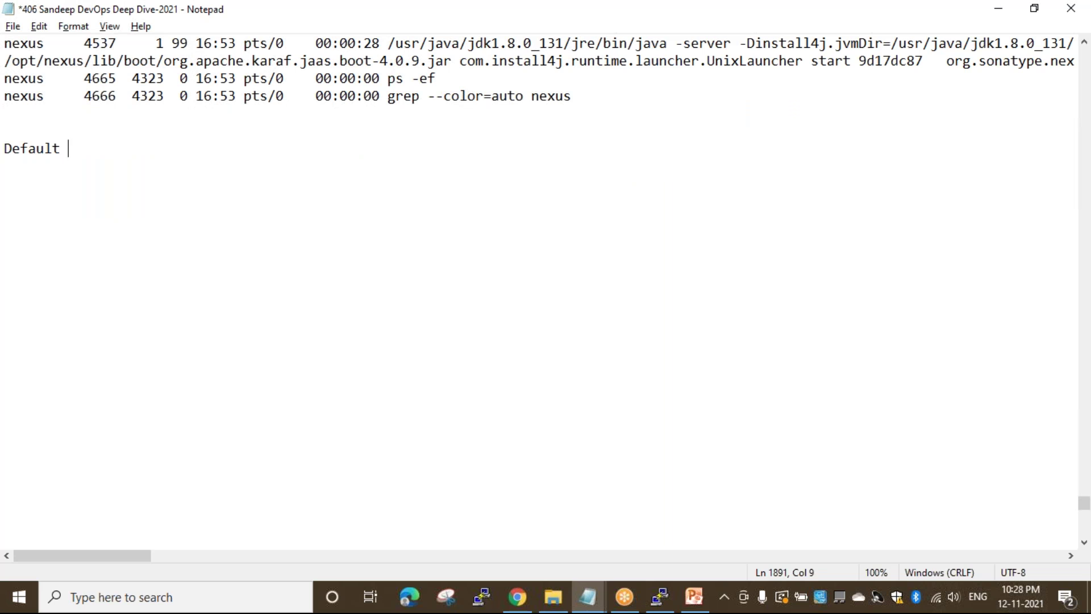
# - Type the heading 'Nexus Port Number:' with a line of = signs underneath
pyautogui.write('xus Port Nub')
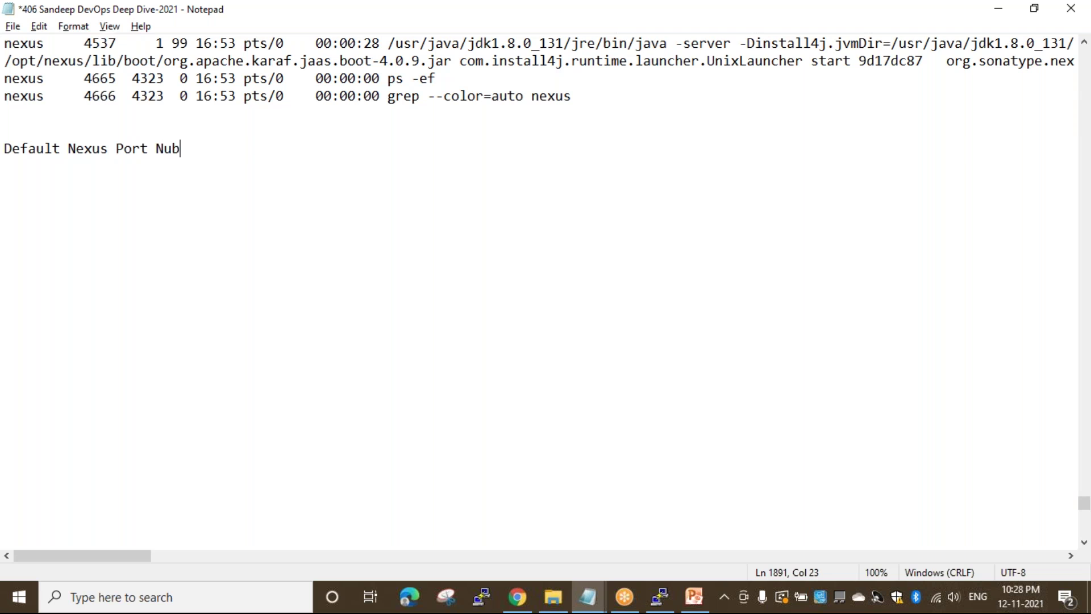
pyautogui.write('mer')
pyautogui.press('BackSpace')
pyautogui.press('BackSpace')
pyautogui.press('BackSpace')
pyautogui.press('BackSpace')
pyautogui.write('mber:')
pyautogui.press('Return')
pyautogui.write('===========================')
pyautogui.press('Return')
pyautogui.write('htt')
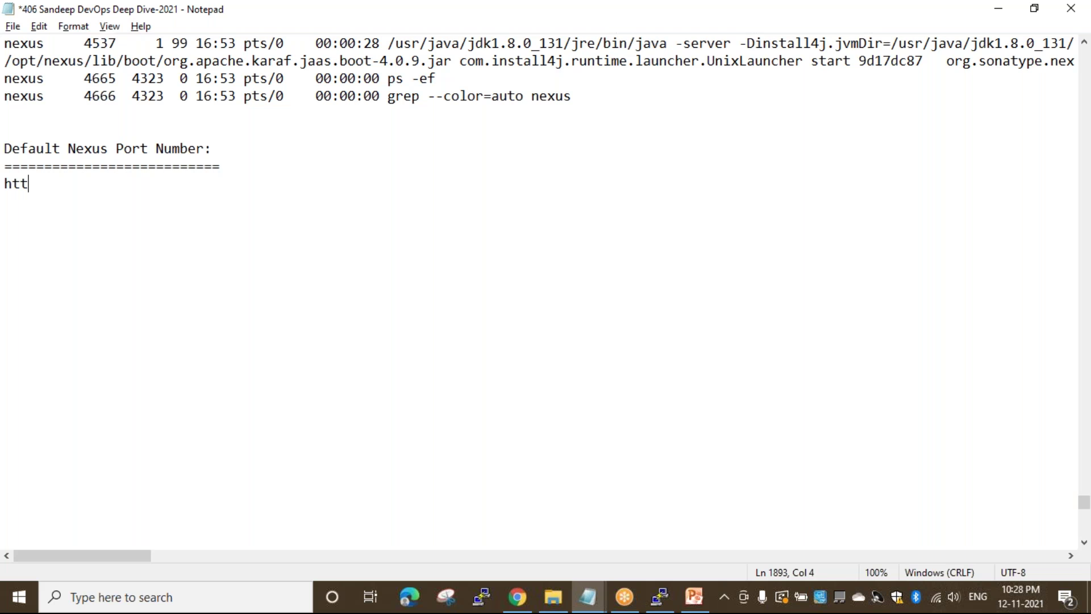
pyautogui.write('p')
pyautogui.hotkey('alt', 'Tab')
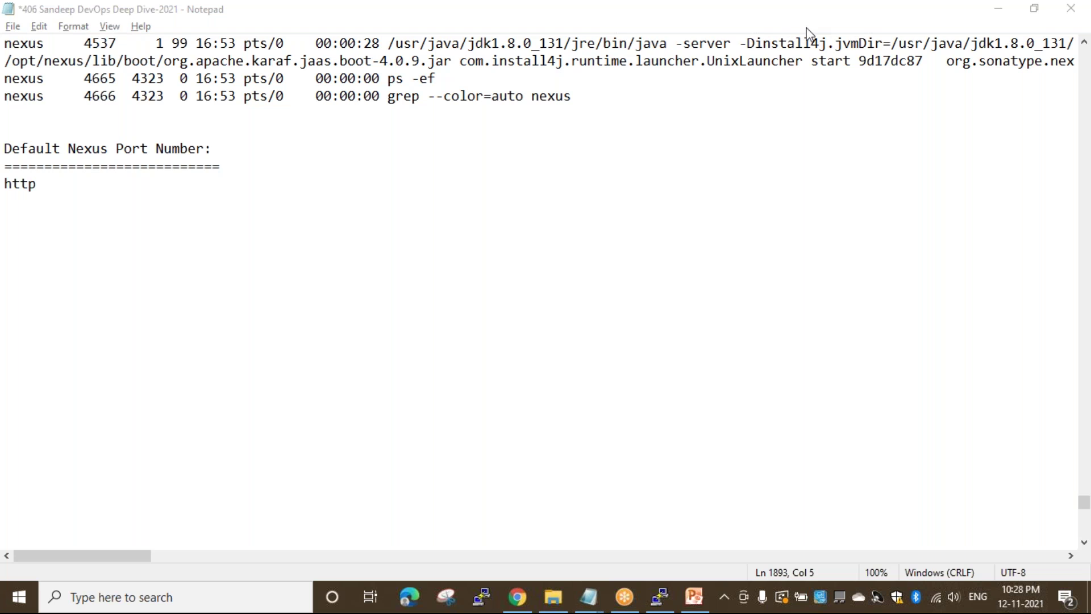
pyautogui.click(126, 196)
pyautogui.click(122, 190)
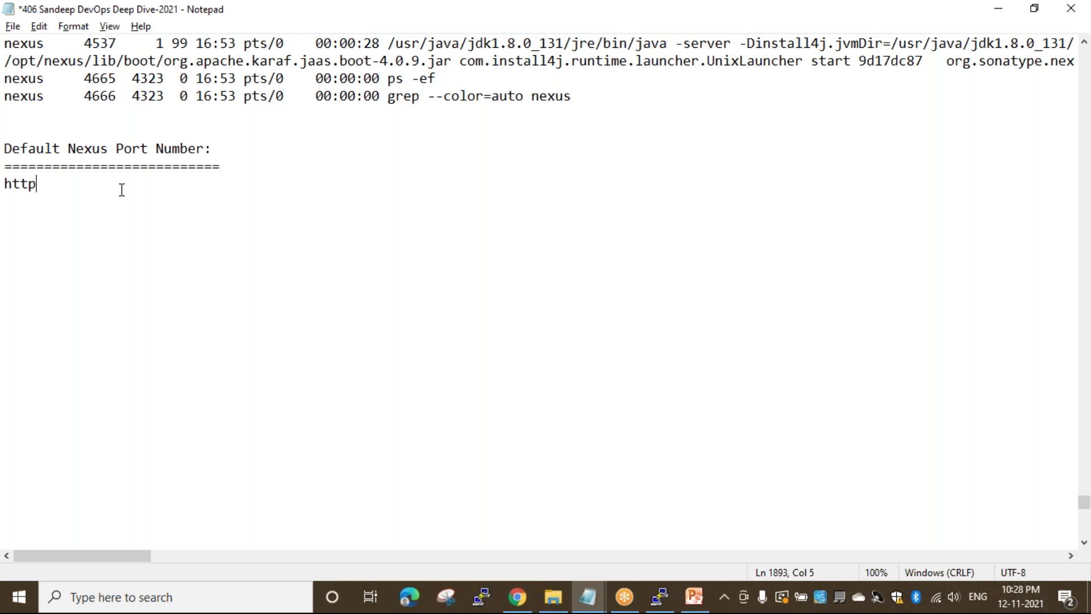
pyautogui.write('://')
pyautogui.write('<>')
pyautogui.press('Left')
pyautogui.write('ser')
pyautogui.press('BackSpace')
pyautogui.press('BackSpace')
pyautogui.press('BackSpace')
pyautogui.write('ser')
pyautogui.press('BackSpace')
pyautogui.press('BackSpace')
pyautogui.press('BackSpace')
pyautogui.write('server-')
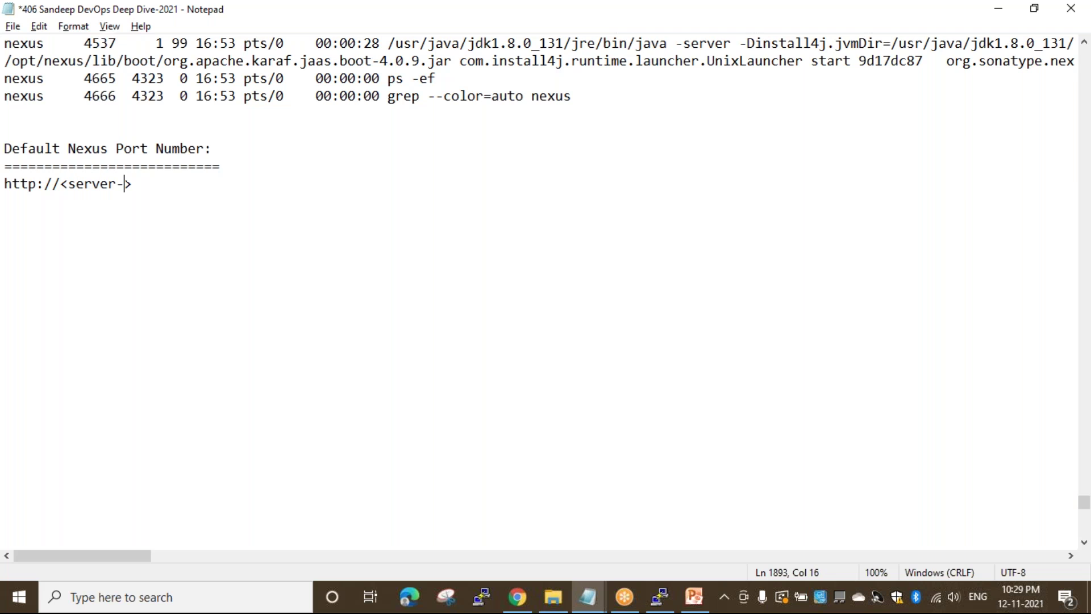
pyautogui.write('public-ip')
pyautogui.press('End')
pyautogui.write(':8081')
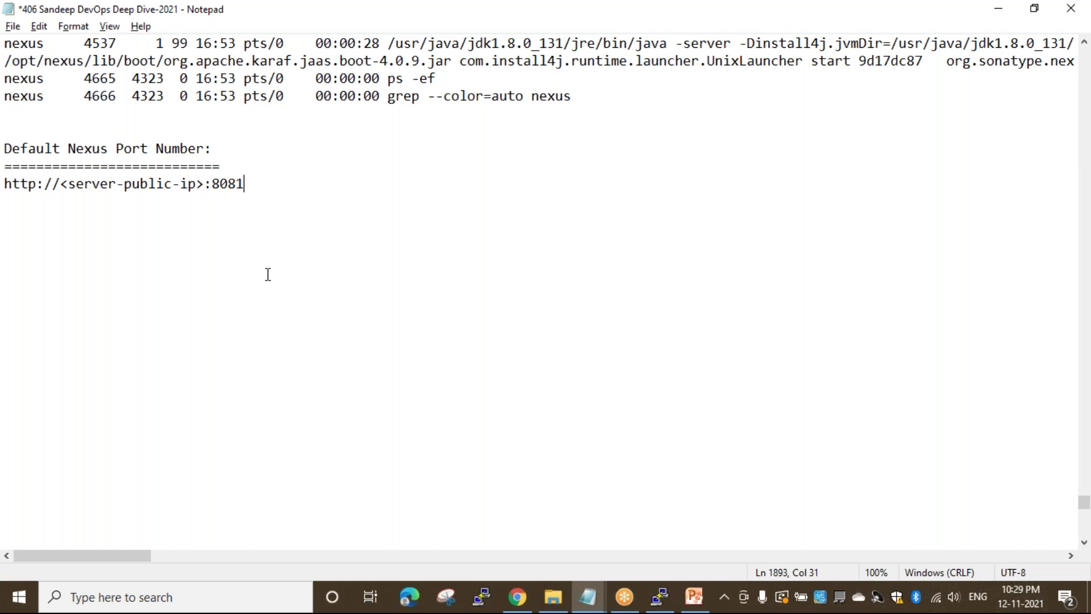
pyautogui.press('Return')
pyautogui.write('Example')
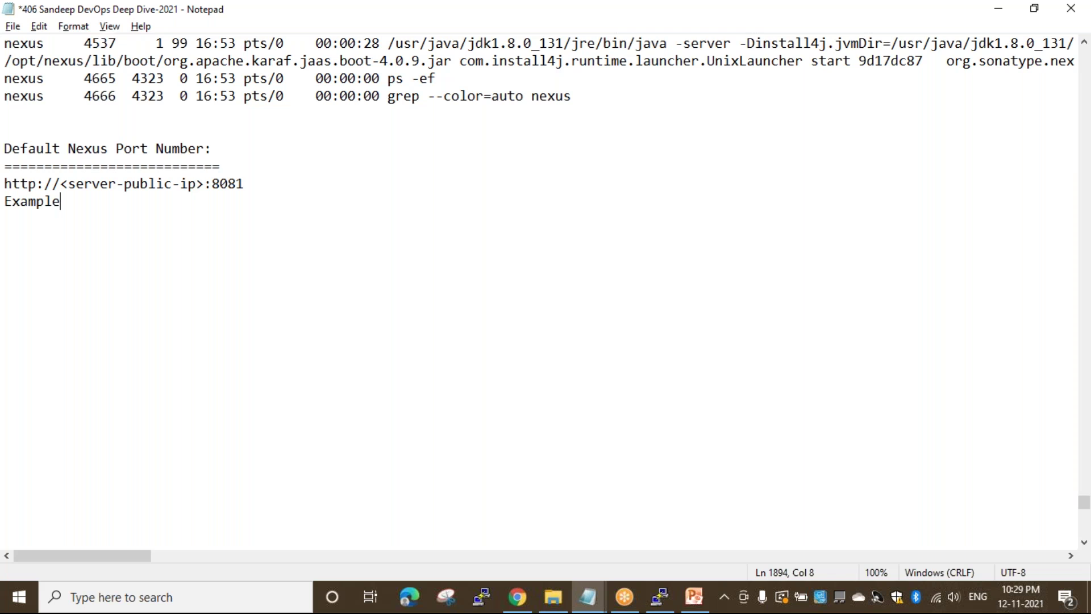
pyautogui.write(':')
pyautogui.press('Return')
pyautogui.click(5, 201)
pyautogui.press('Return')
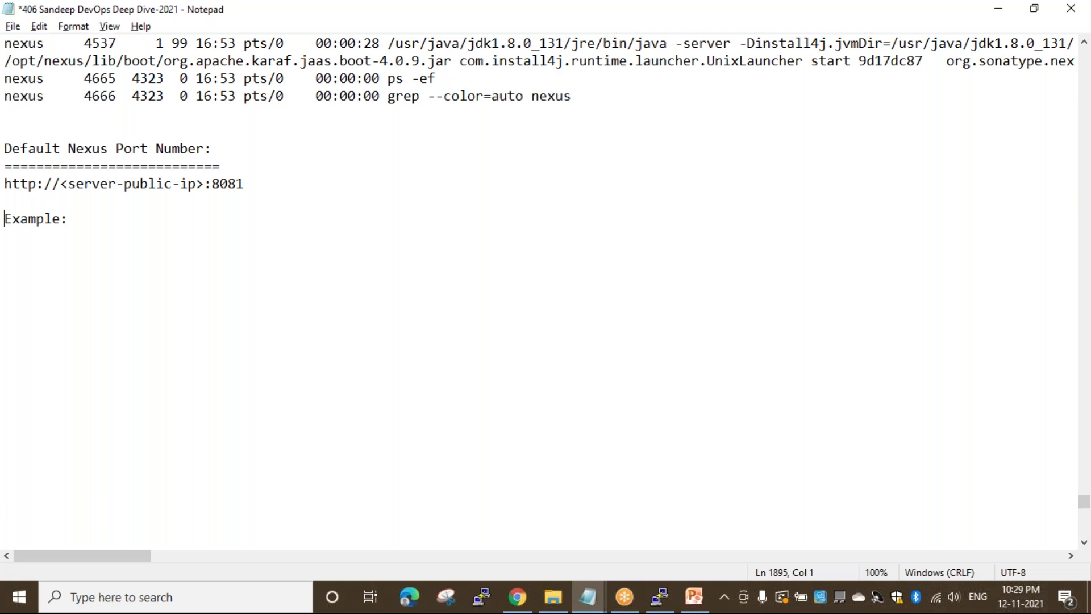
pyautogui.press('End')
pyautogui.press('Return')
pyautogui.press('Return')
pyautogui.moveTo(5, 184); pyautogui.dragTo(266, 186)
pyautogui.hotkey('ctrl', 'c')
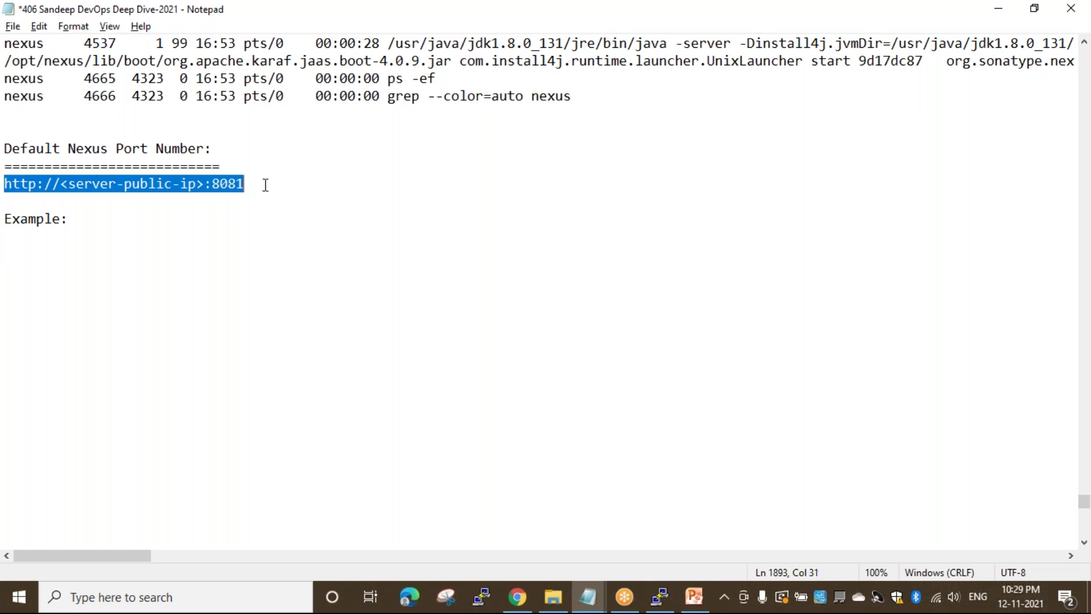
pyautogui.click(19, 233)
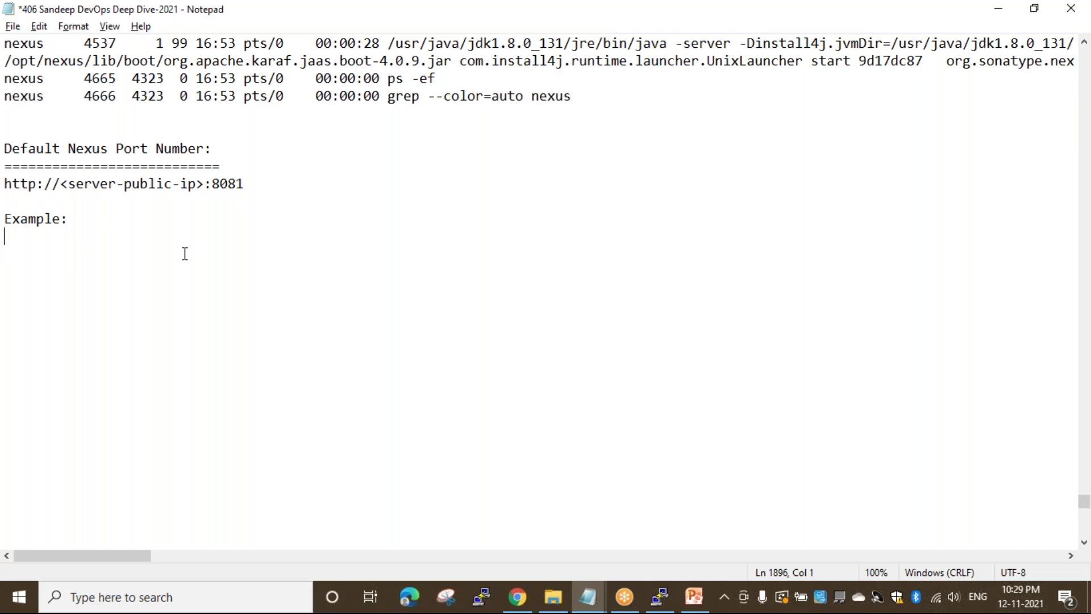
pyautogui.hotkey('ctrl', 'v')
pyautogui.click(62, 236)
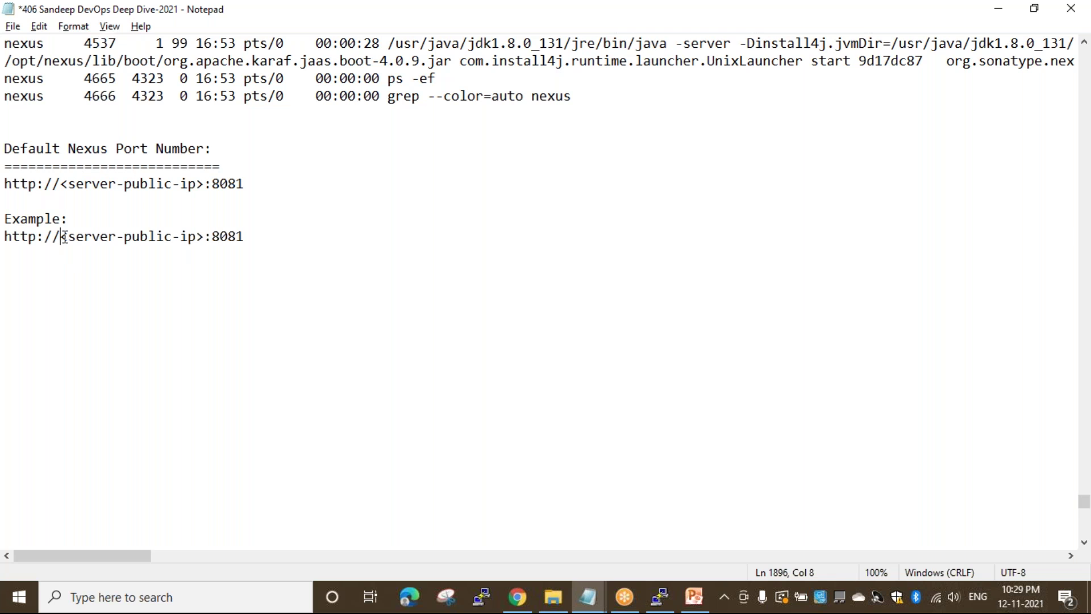
pyautogui.moveTo(65, 237)
pyautogui.mouseDown()
pyautogui.moveTo(195, 246)
pyautogui.moveTo(203, 237)
pyautogui.moveTo(60, 237)
pyautogui.mouseUp()
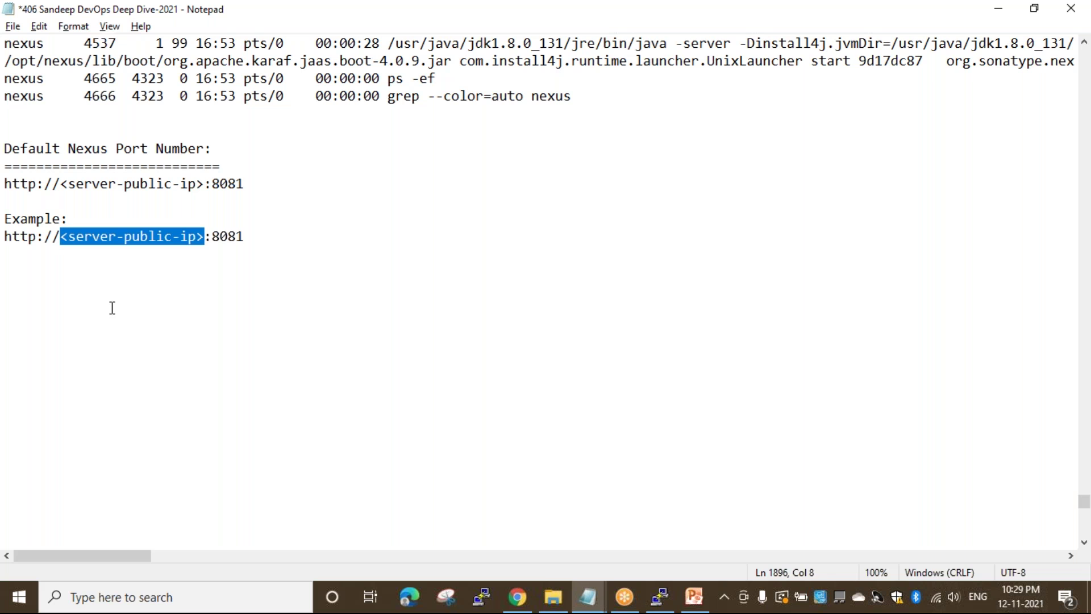
pyautogui.press('Delete')
pyautogui.hotkey('alt', 'Tab')
pyautogui.hotkey('alt', 'Tab')
pyautogui.hotkey('alt', 'Tab')
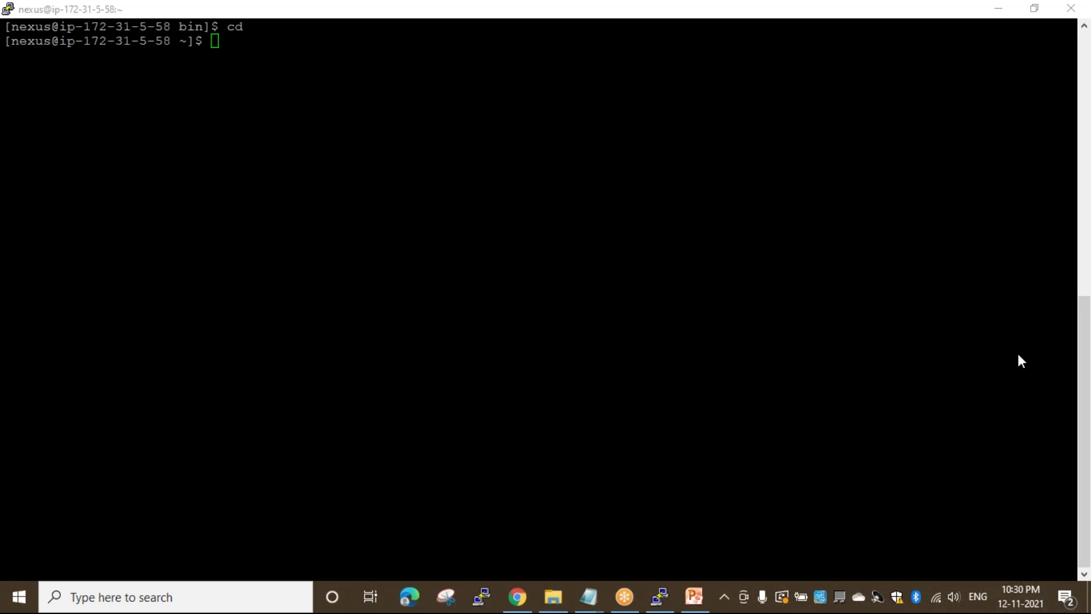
# - Run curl ifconfig.co in the PuTTY session and copy the printed public IP 65.0.199.128
pyautogui.click(322, 148)
pyautogui.moveTo(1026, 607)
pyautogui.click(377, 108)
pyautogui.click(810, 67)
pyautogui.click(333, 130)
pyautogui.write('cu')
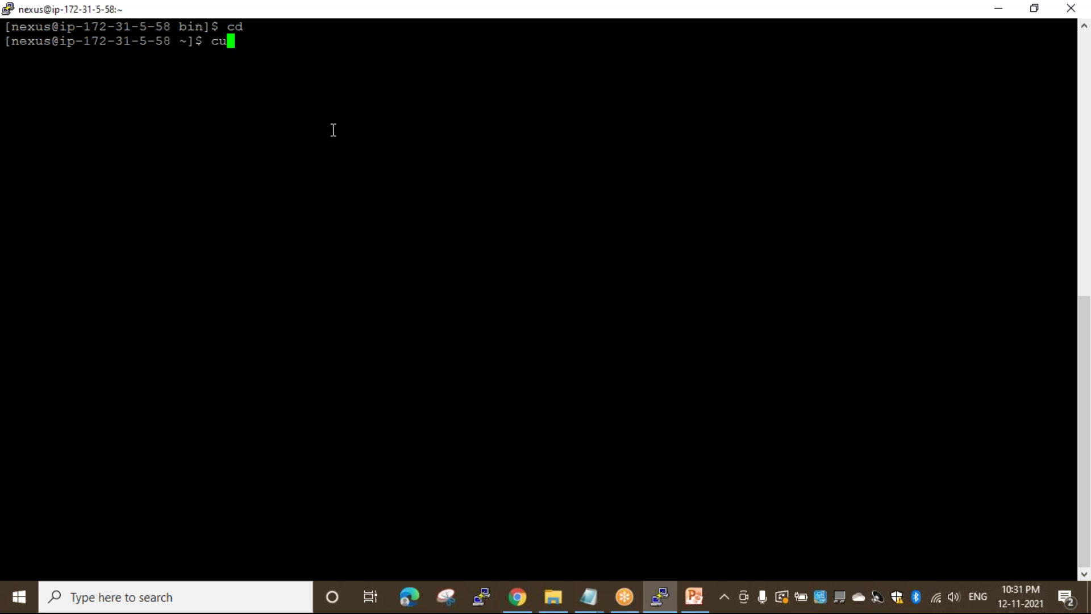
pyautogui.write('rl ifconfig.co')
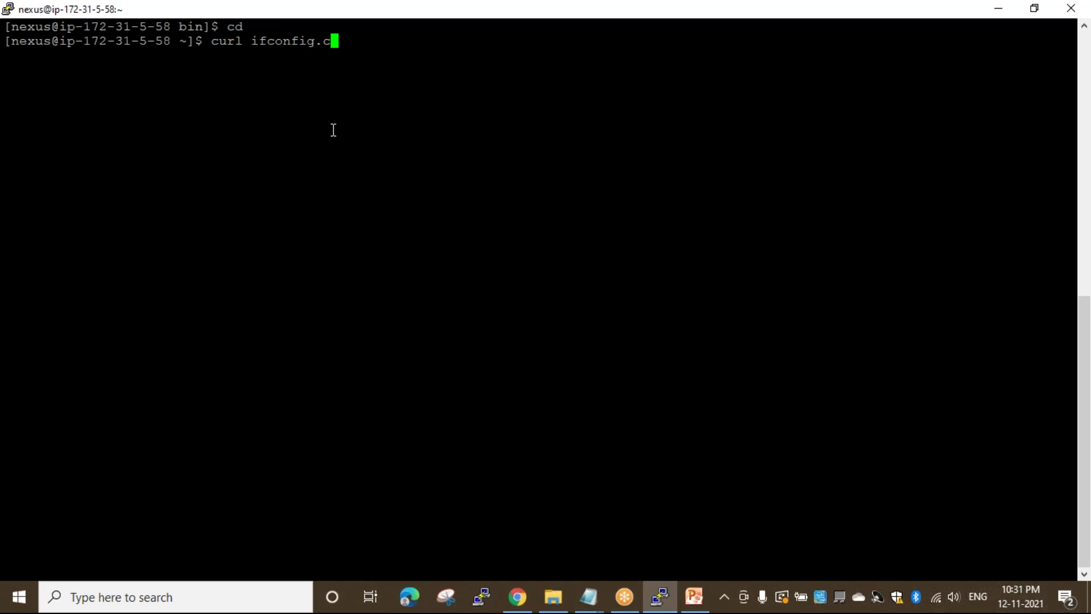
pyautogui.press('Return')
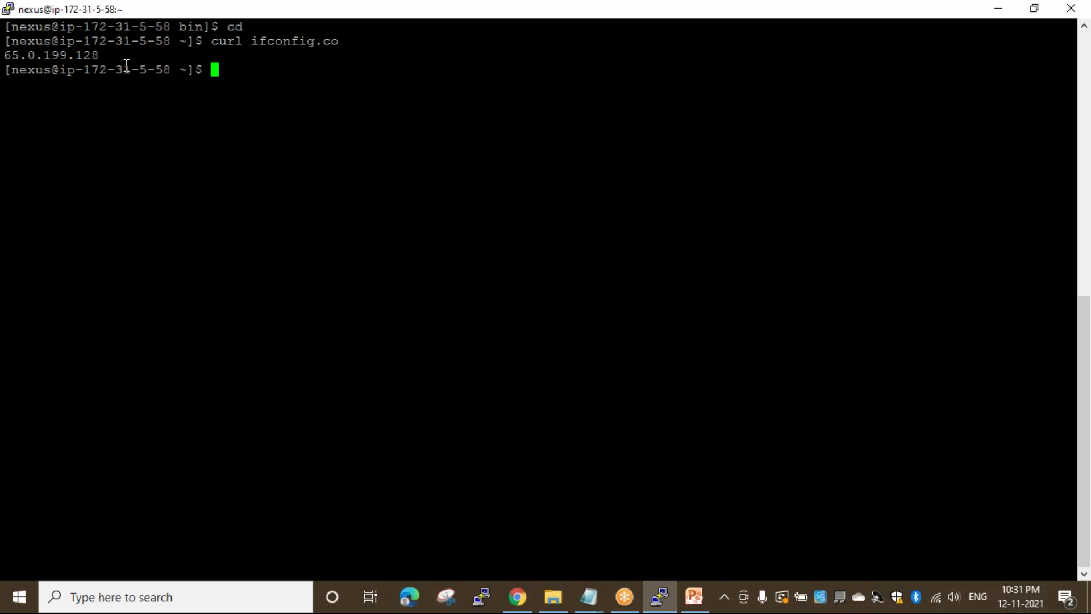
pyautogui.doubleClick(73, 59)
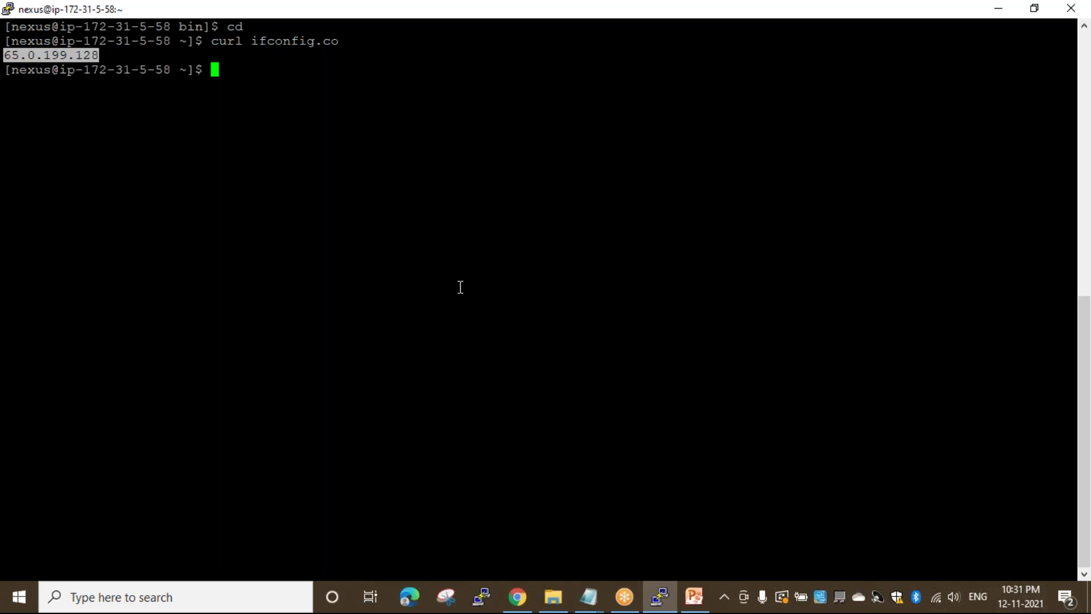
pyautogui.hotkey('alt', 'Tab')
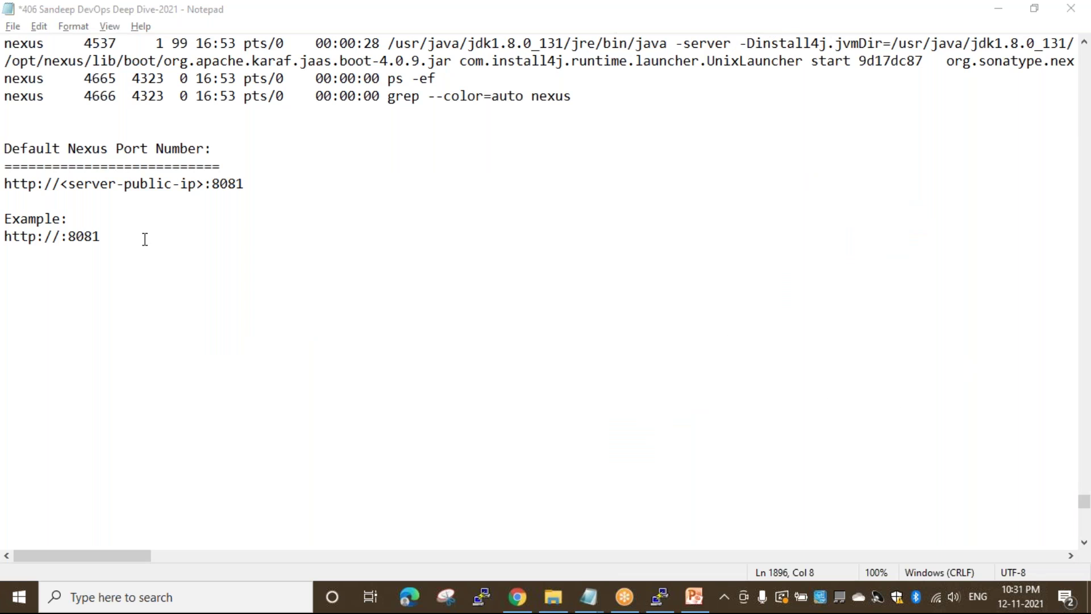
pyautogui.click(57, 236)
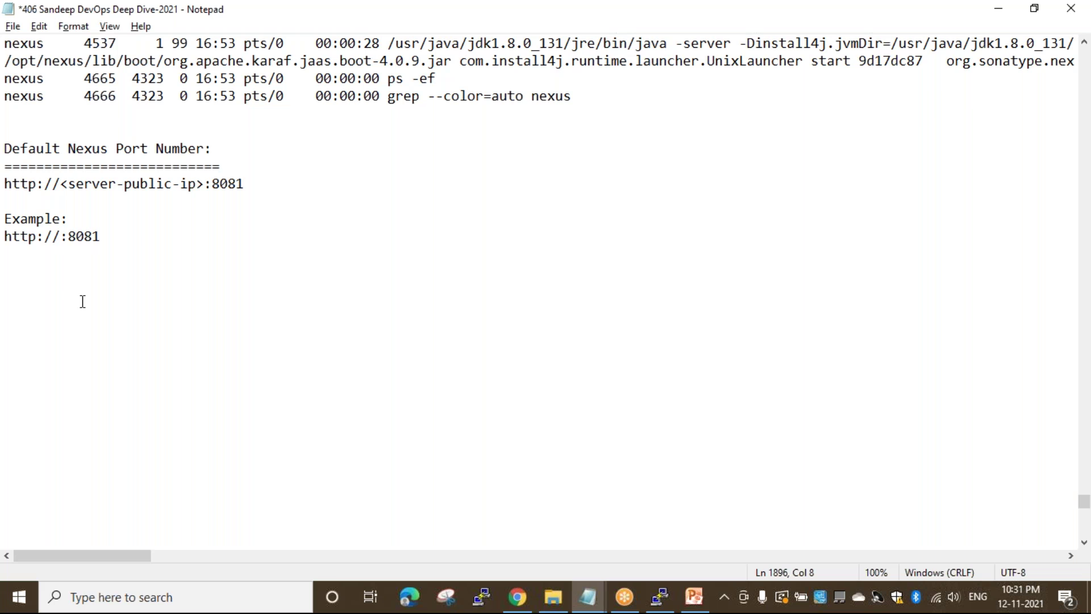
pyautogui.write('65.0.199.128')
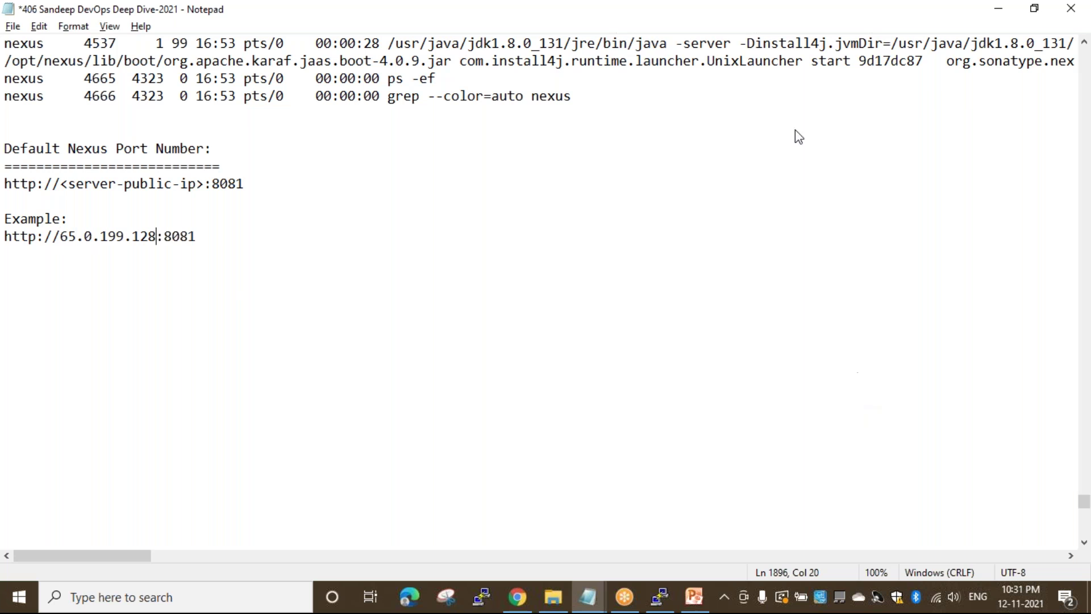
pyautogui.hotkey('alt', 'Tab')
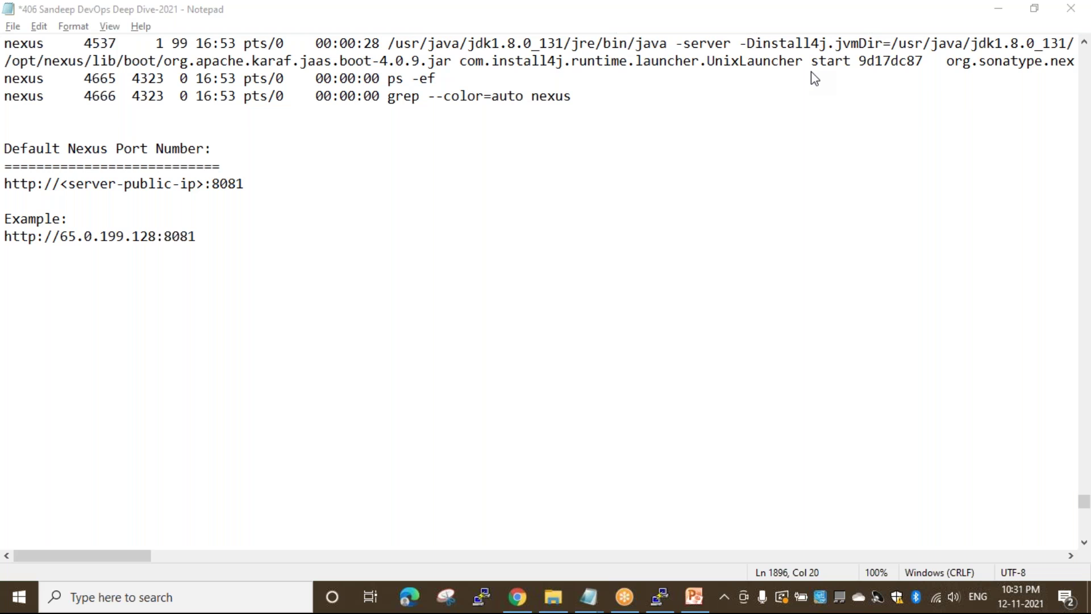
pyautogui.moveTo(4, 237); pyautogui.dragTo(230, 233)
pyautogui.hotkey('ctrl', 'c')
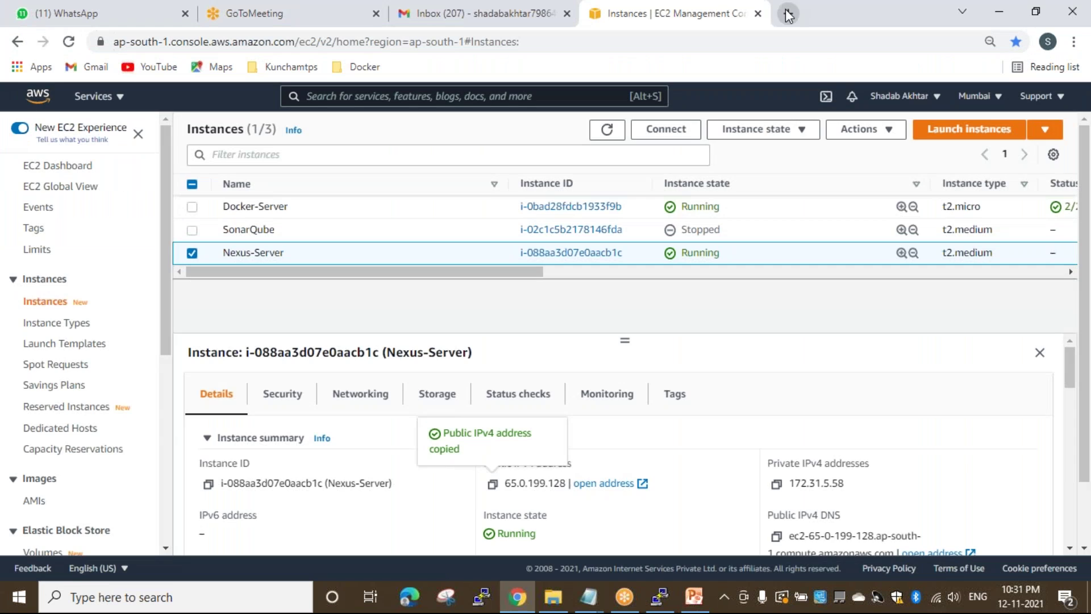
pyautogui.click(788, 13)
pyautogui.click(579, 44)
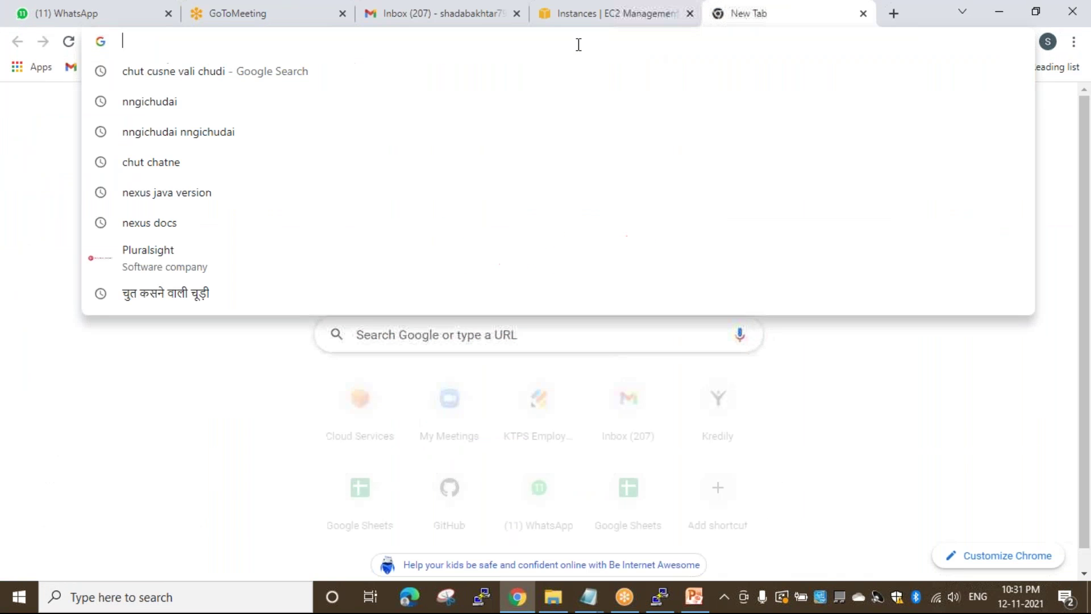
pyautogui.hotkey('ctrl', 'v')
pyautogui.press('Return')
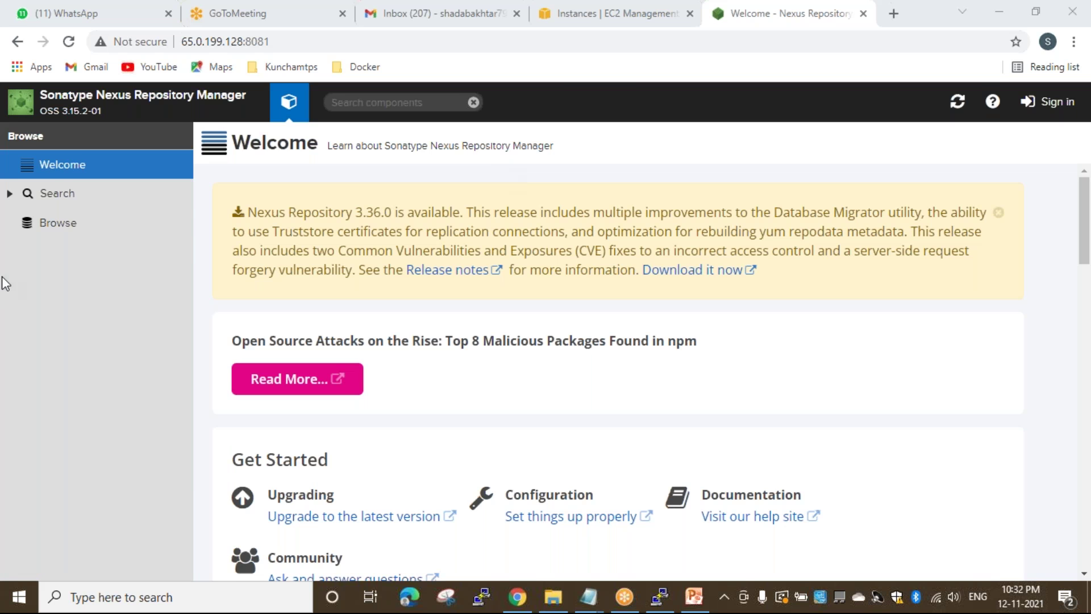
# - Look through the Search, Browse and Welcome pages, then bring up the Sign In dialog
pyautogui.click(59, 198)
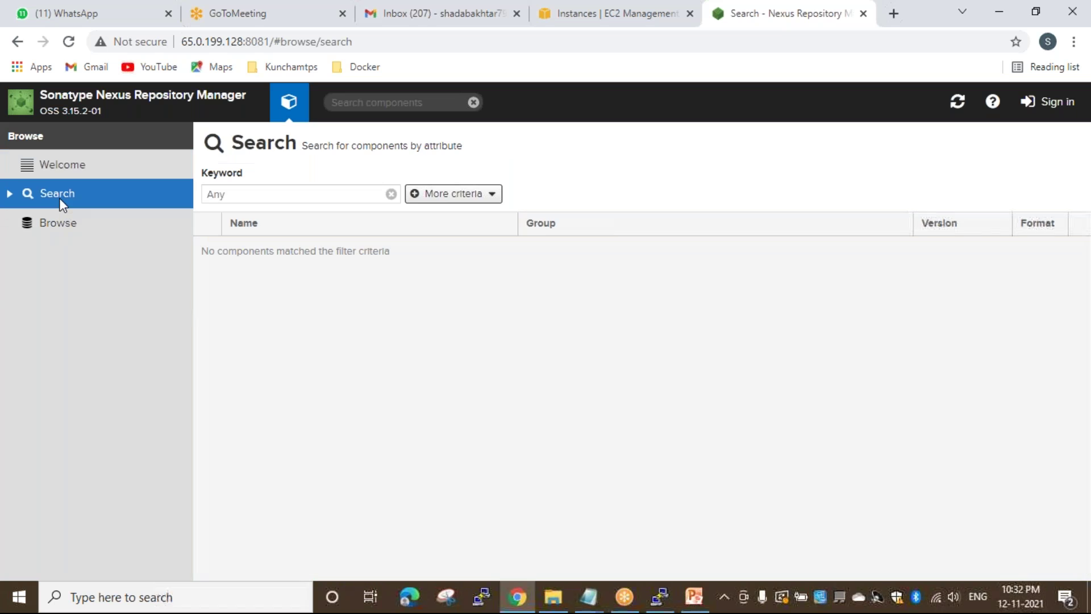
pyautogui.click(53, 224)
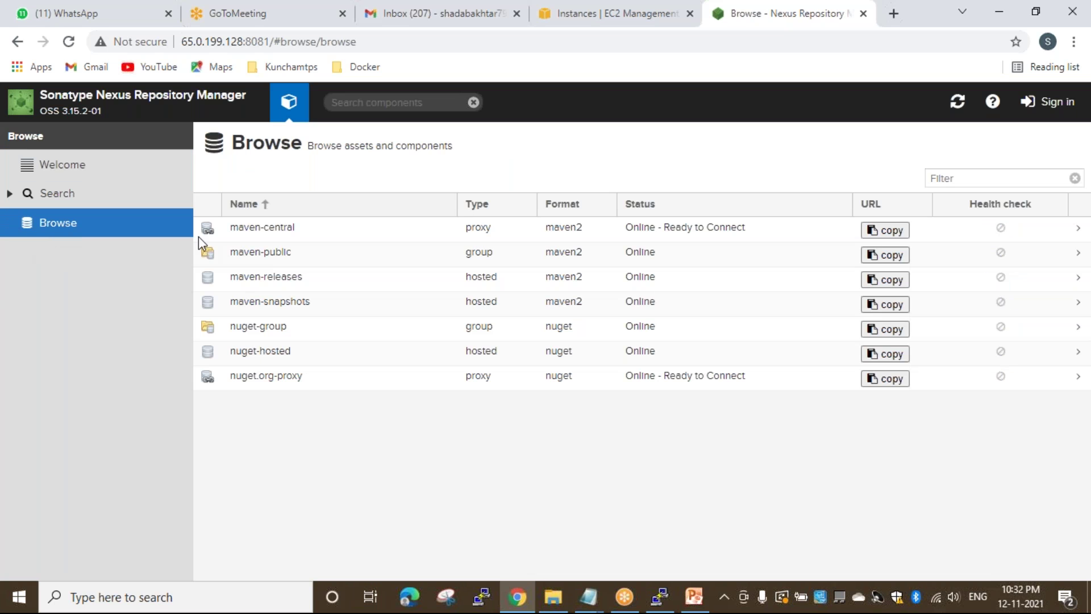
pyautogui.click(68, 193)
pyautogui.click(66, 165)
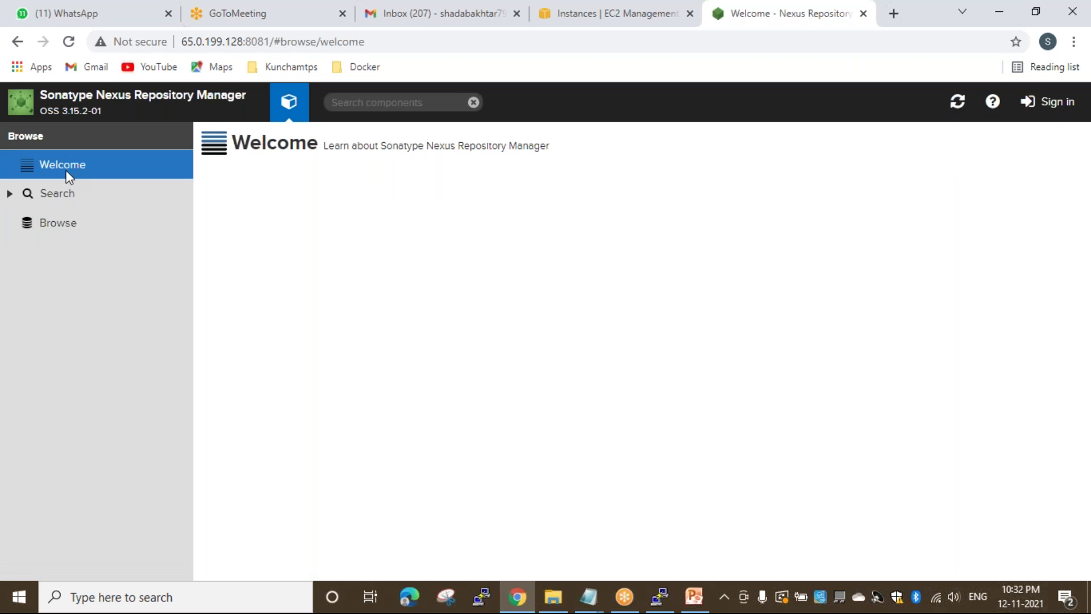
pyautogui.click(66, 196)
pyautogui.click(59, 224)
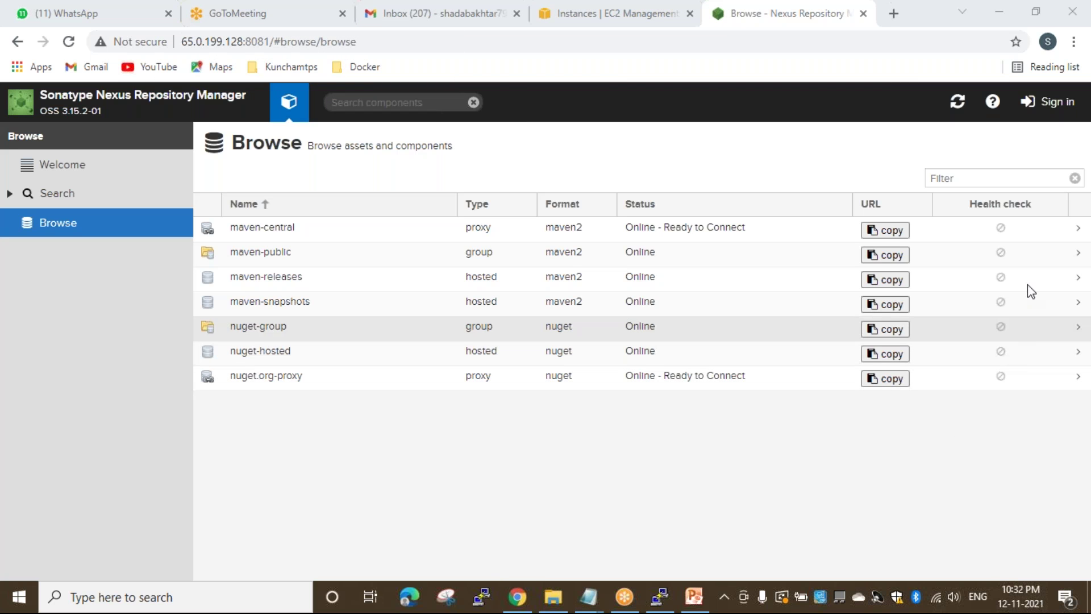
pyautogui.click(1059, 105)
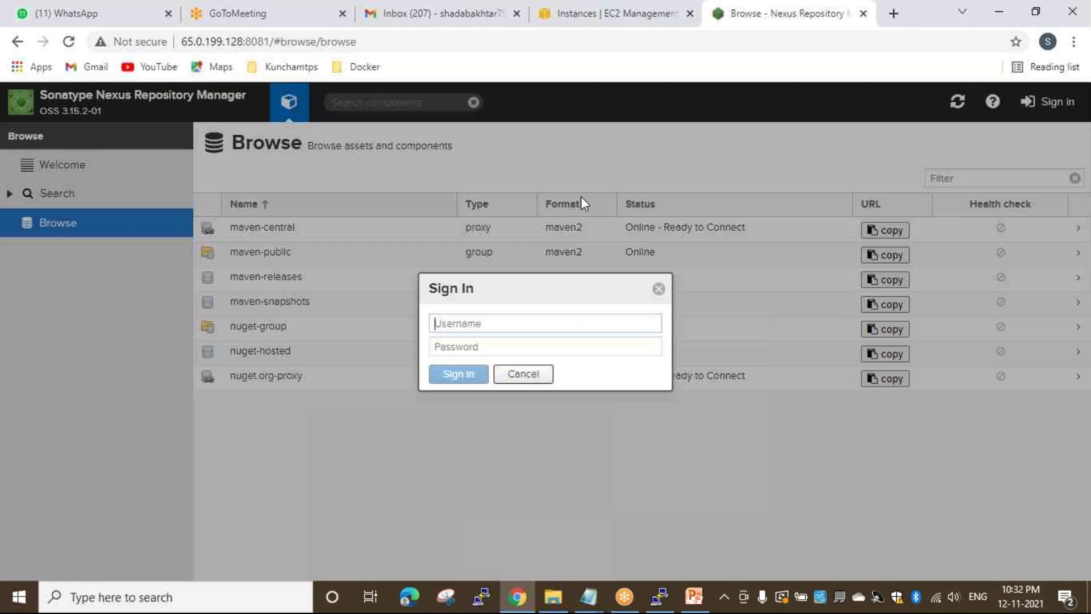
pyautogui.click(588, 597)
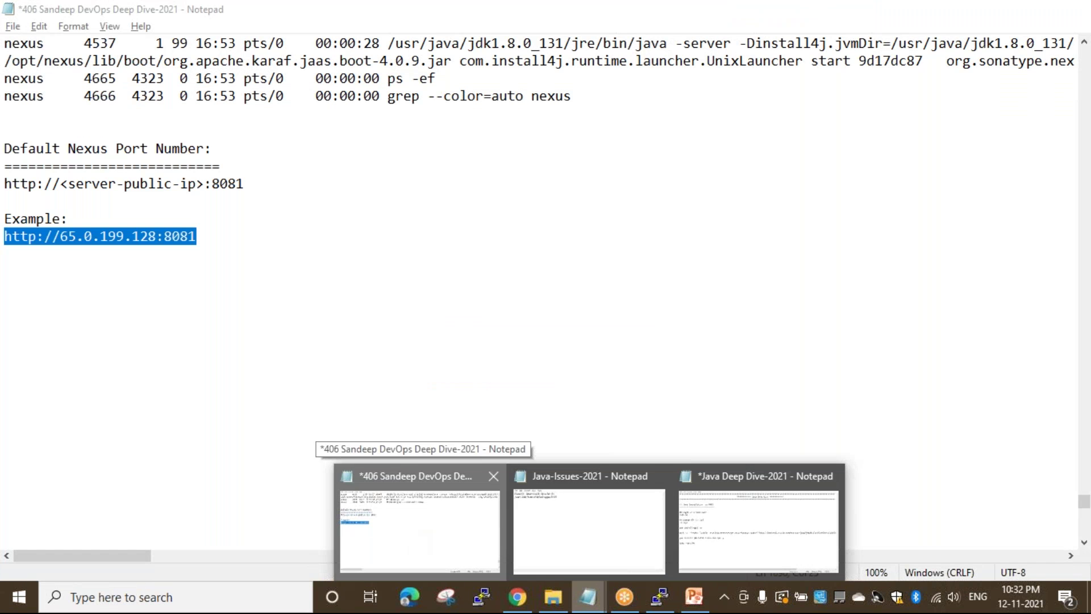
# - Below the example URL, add a 'Default Username and Password for Nexus:' heading with an = underline
pyautogui.click(412, 536)
pyautogui.scroll(5, 358, 272)
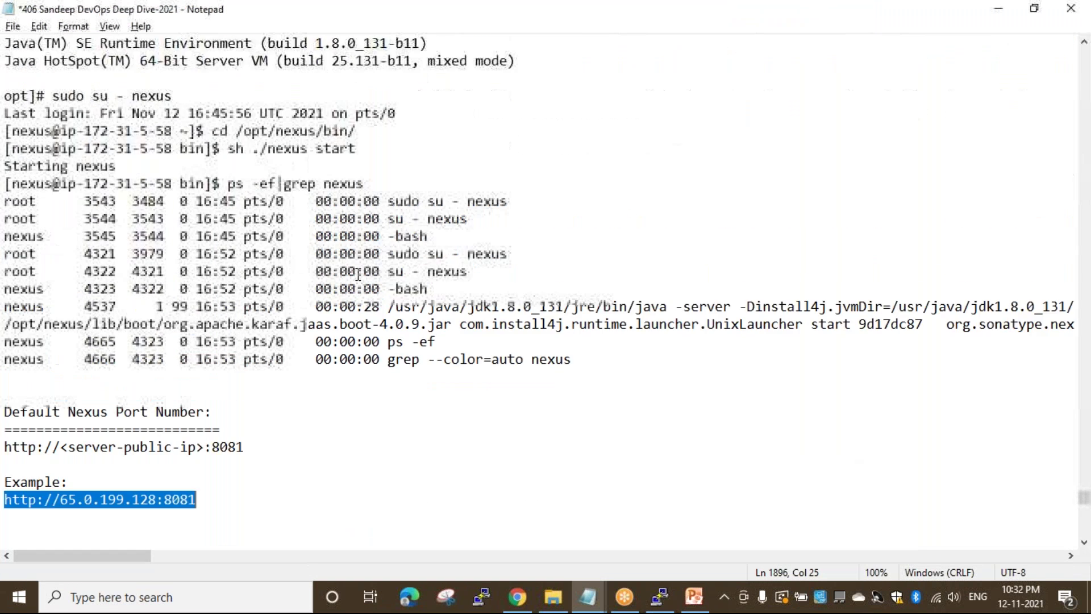
pyautogui.scroll(20, 358, 275)
pyautogui.scroll(20, 358, 275)
pyautogui.scroll(2, 358, 274)
pyautogui.scroll(-15, 358, 275)
pyautogui.scroll(-20, 359, 272)
pyautogui.scroll(-10, 272, 279)
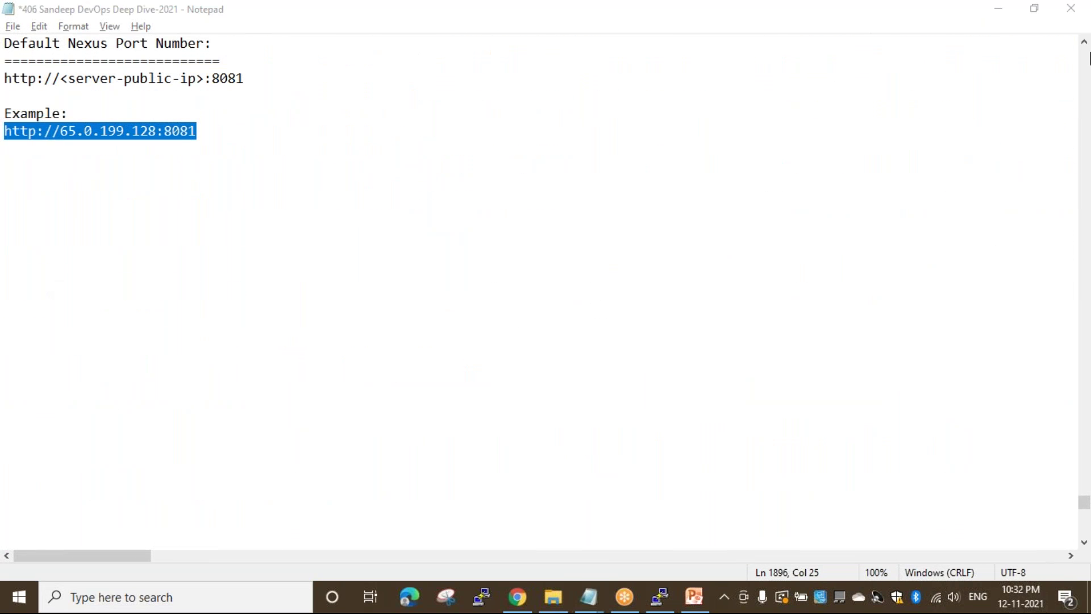
pyautogui.click(264, 136)
pyautogui.press('Return')
pyautogui.press('Return')
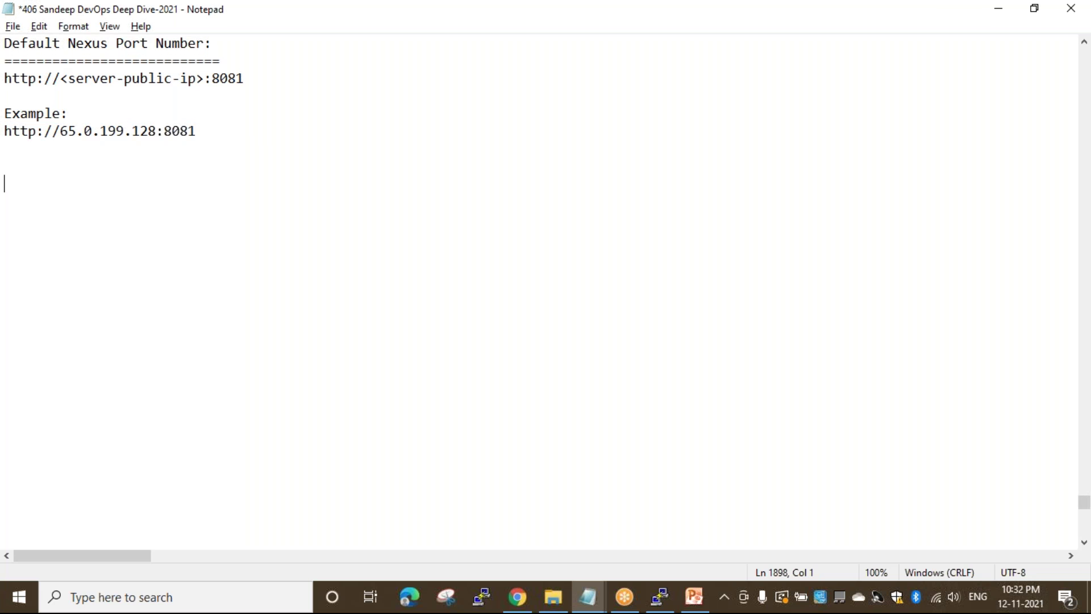
pyautogui.write('Dea')
pyautogui.write('u')
pyautogui.write('a')
pyautogui.write('ult ')
pyautogui.write('Userna')
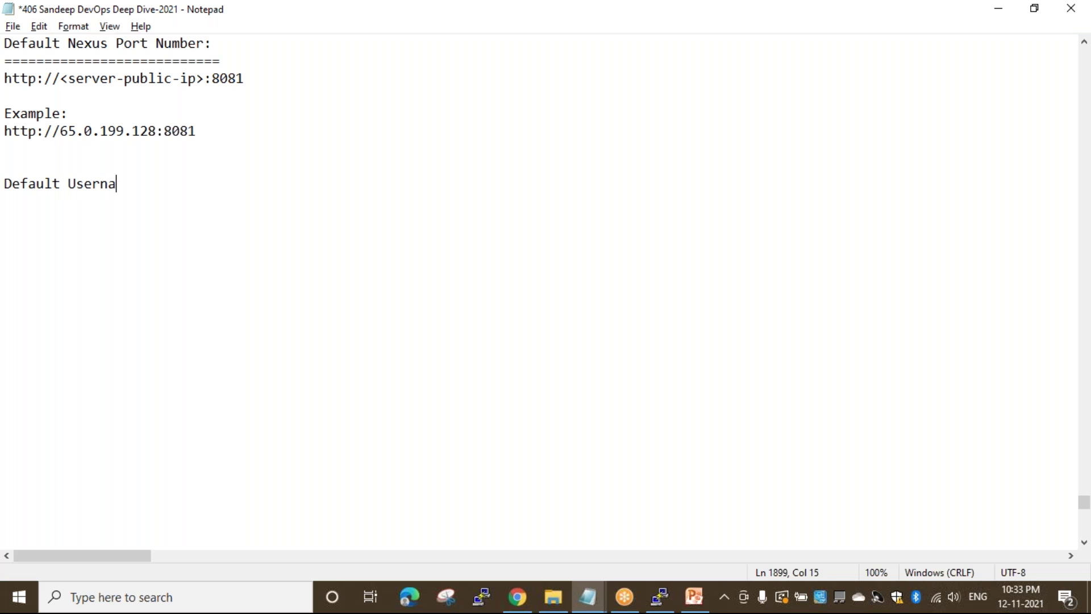
pyautogui.write('me and Password')
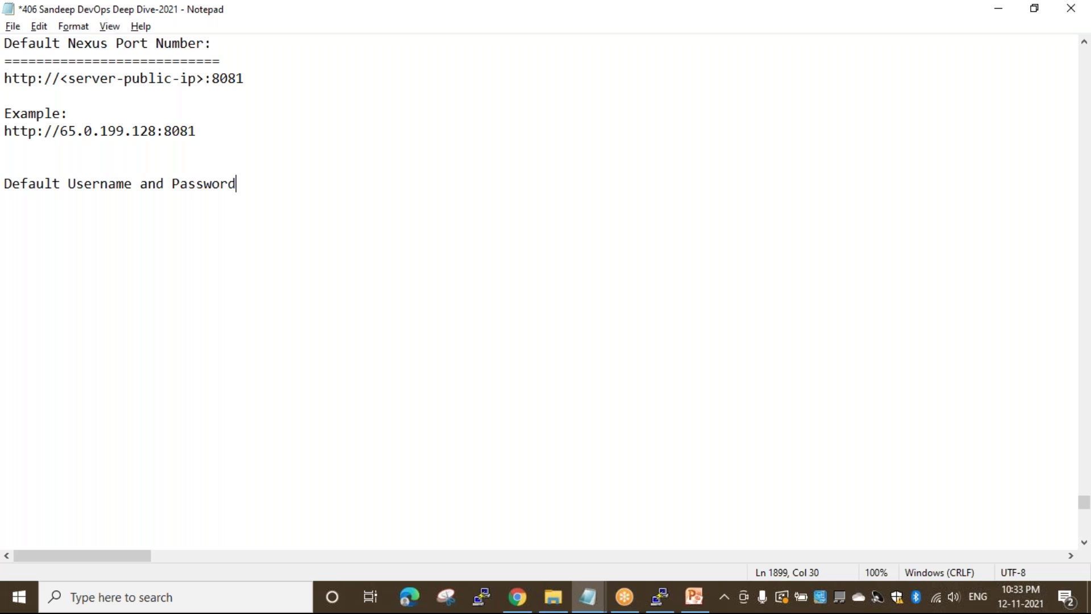
pyautogui.write(':')
pyautogui.press('Return')
pyautogui.click(4, 183)
pyautogui.press('Right')
pyautogui.press('Right')
pyautogui.press('Right')
pyautogui.press('Right')
pyautogui.press('Right')
pyautogui.press('Right')
pyautogui.press('Right')
pyautogui.press('Right')
pyautogui.press('Right')
pyautogui.press('Right')
pyautogui.press('Right')
pyautogui.press('Right')
pyautogui.press('Right')
pyautogui.press('Right')
pyautogui.press('Right')
pyautogui.press('Right')
pyautogui.press('Right')
pyautogui.press('Right')
pyautogui.press('Right')
pyautogui.press('Right')
pyautogui.press('Right')
pyautogui.press('Right')
pyautogui.press('Right')
pyautogui.write('for Nexus')
pyautogui.press('Return')
pyautogui.write('============================')
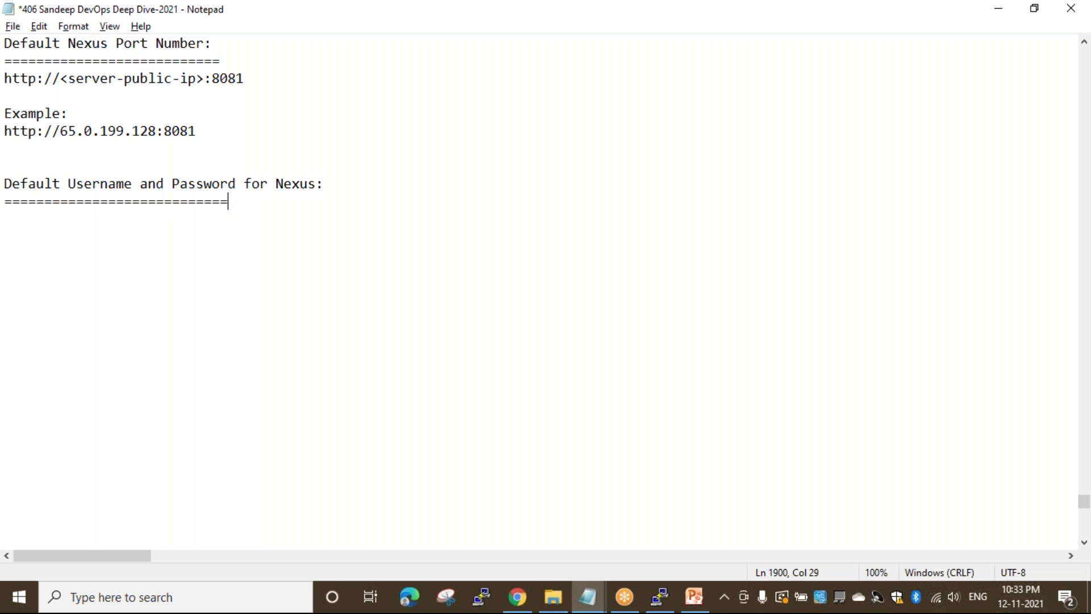
pyautogui.write('=============')
pyautogui.press('Return')
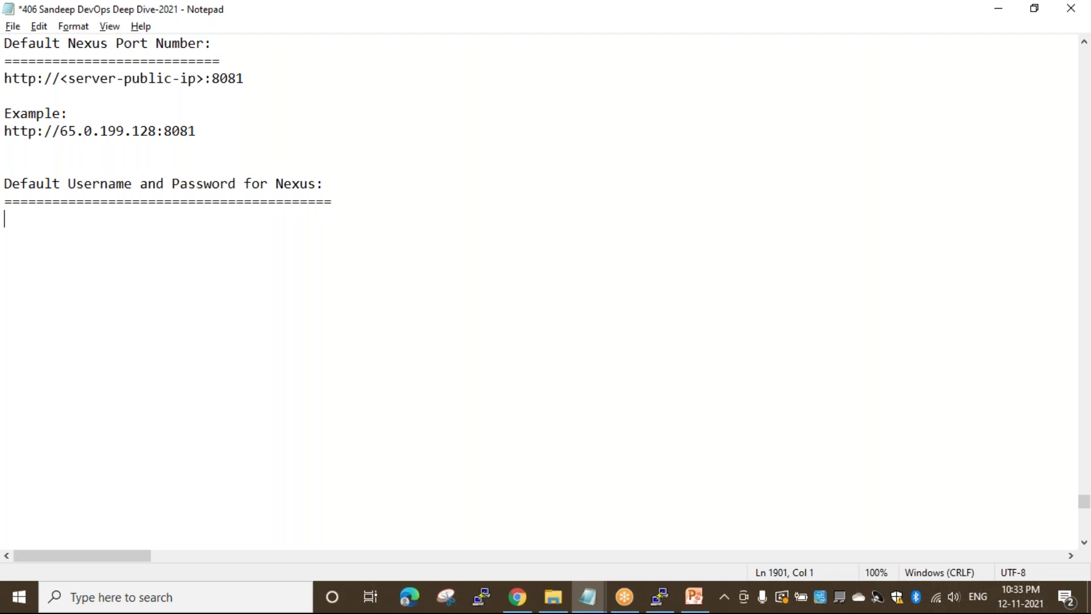
# - List the default credentials under it: username admin and the default password
pyautogui.write('username: admin')
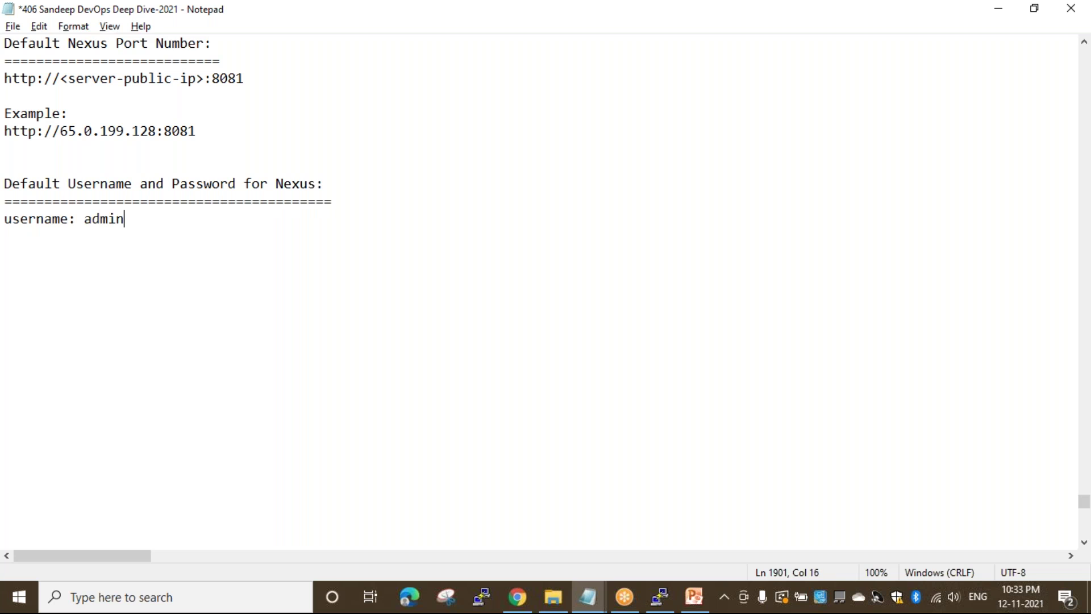
pyautogui.press('Return')
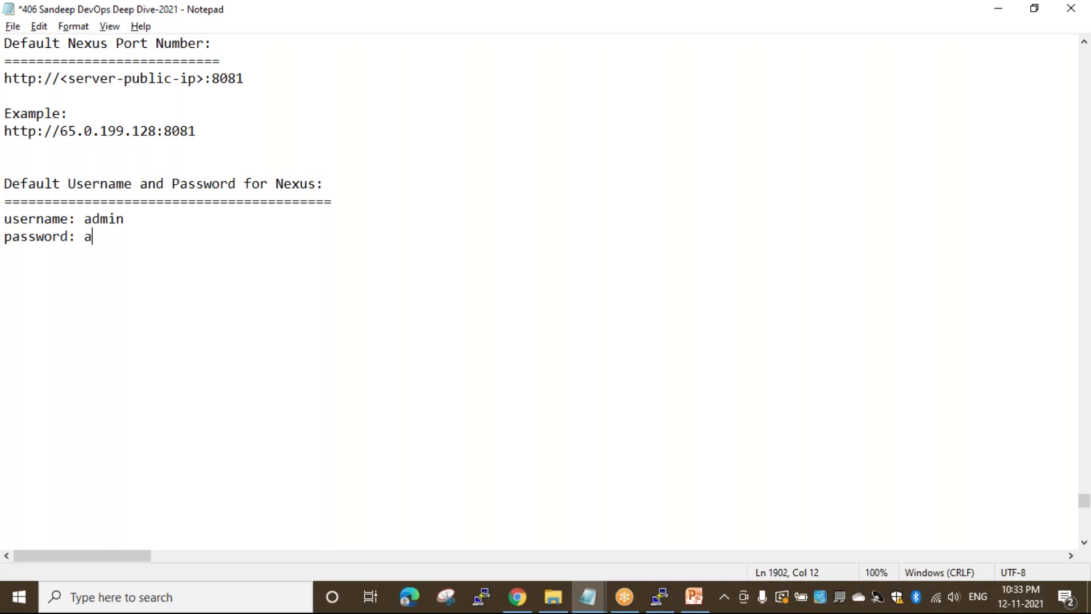
pyautogui.press('Return')
pyautogui.press('Return')
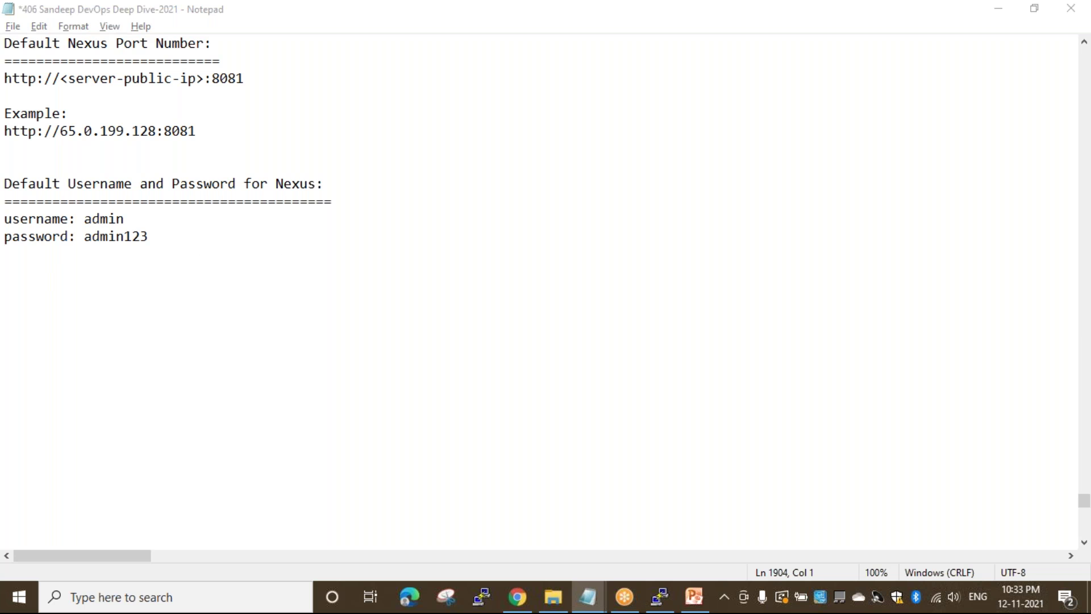
pyautogui.hotkey('alt', 'Tab')
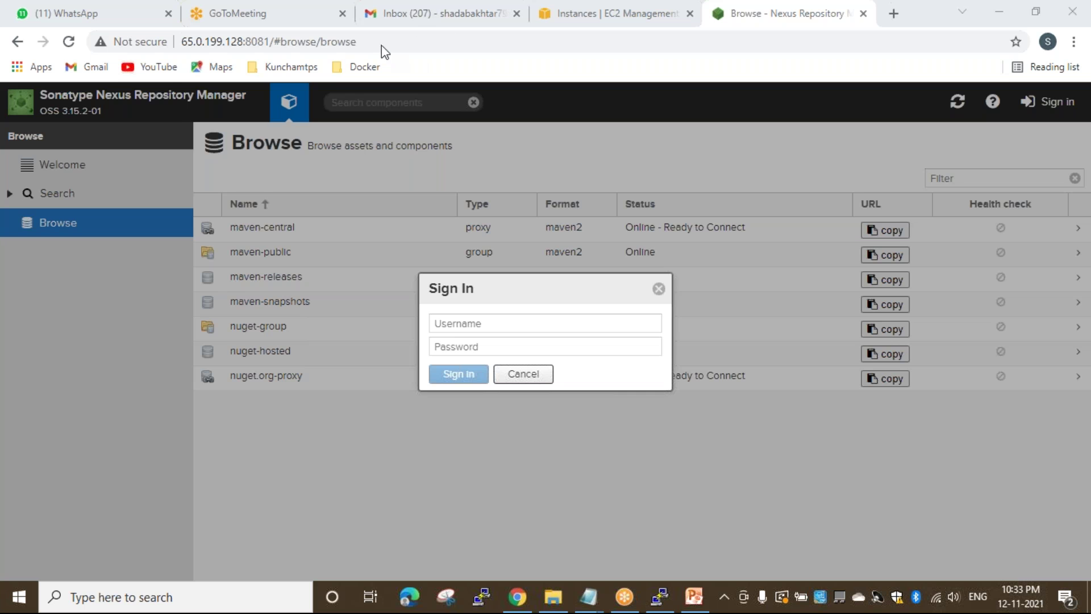
# - Sign in as admin with the default credentials, dismissing Chrome's breach warning and save-password prompt
pyautogui.moveTo(329, 85)
pyautogui.mouseDown()
pyautogui.moveTo(294, 101)
pyautogui.moveTo(355, 106)
pyautogui.mouseUp()
pyautogui.click(494, 324)
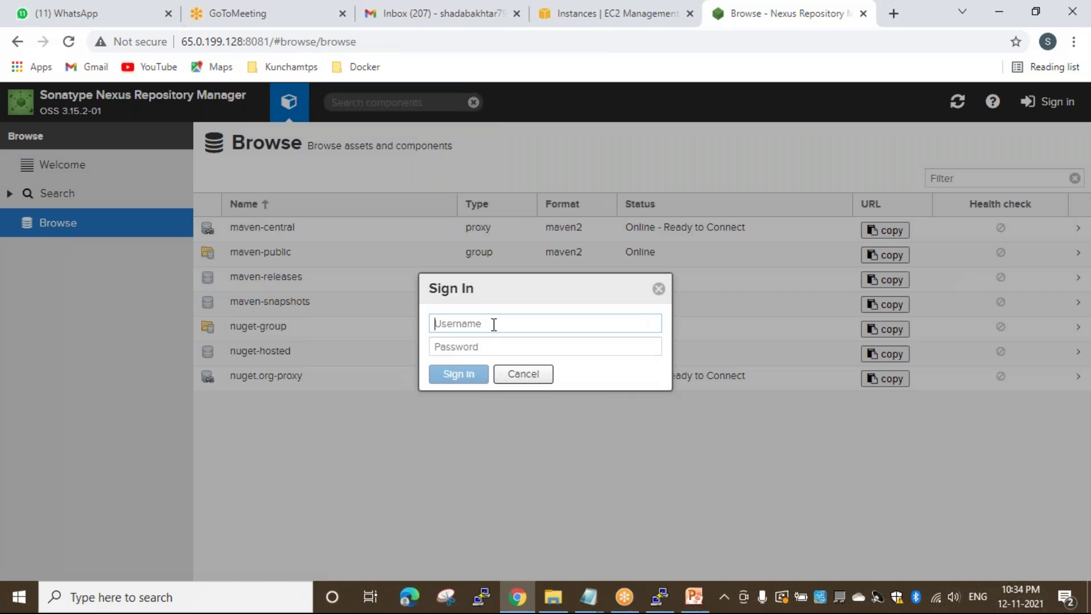
pyautogui.write('ad')
pyautogui.click(464, 348)
pyautogui.write('a')
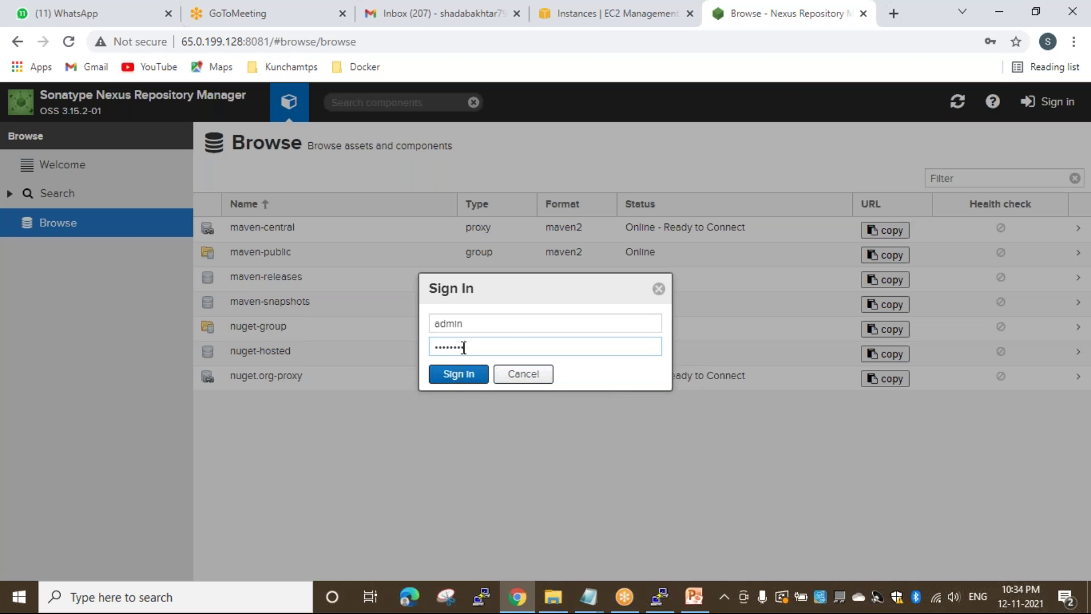
pyautogui.click(458, 375)
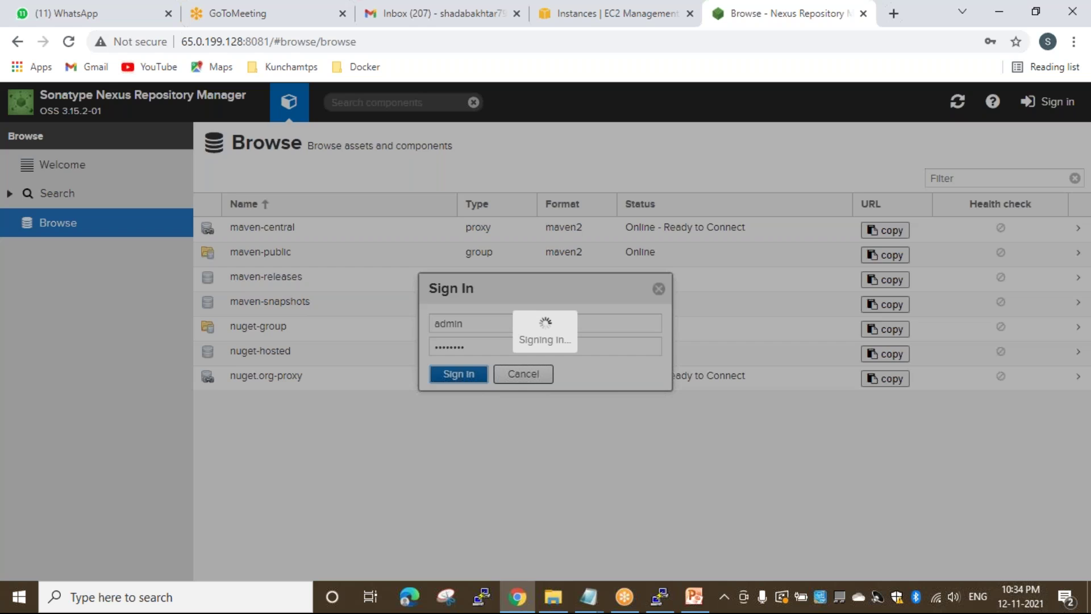
pyautogui.click(698, 259)
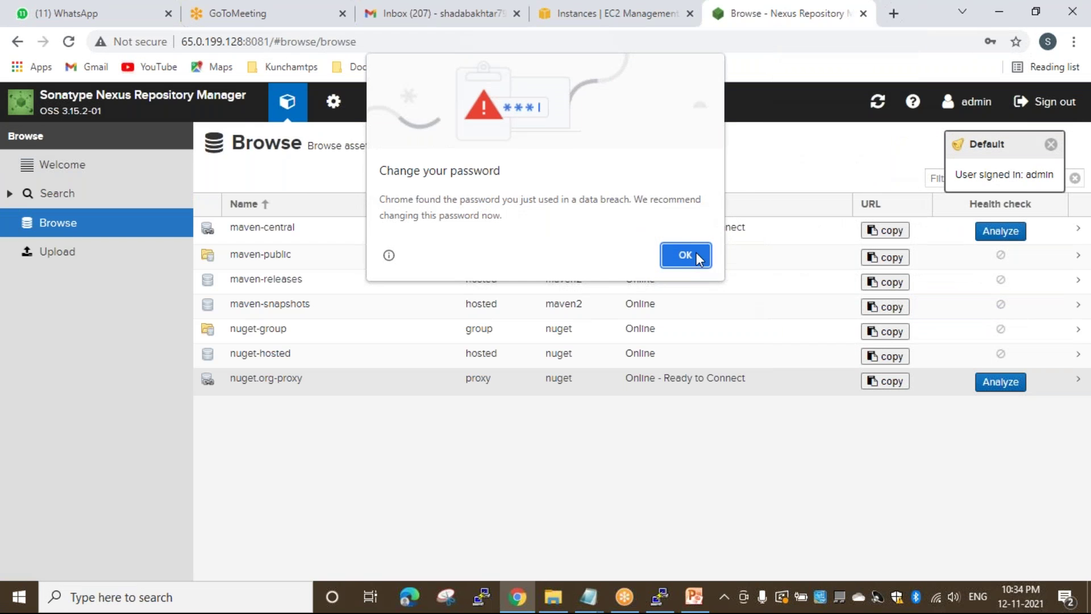
pyautogui.click(995, 307)
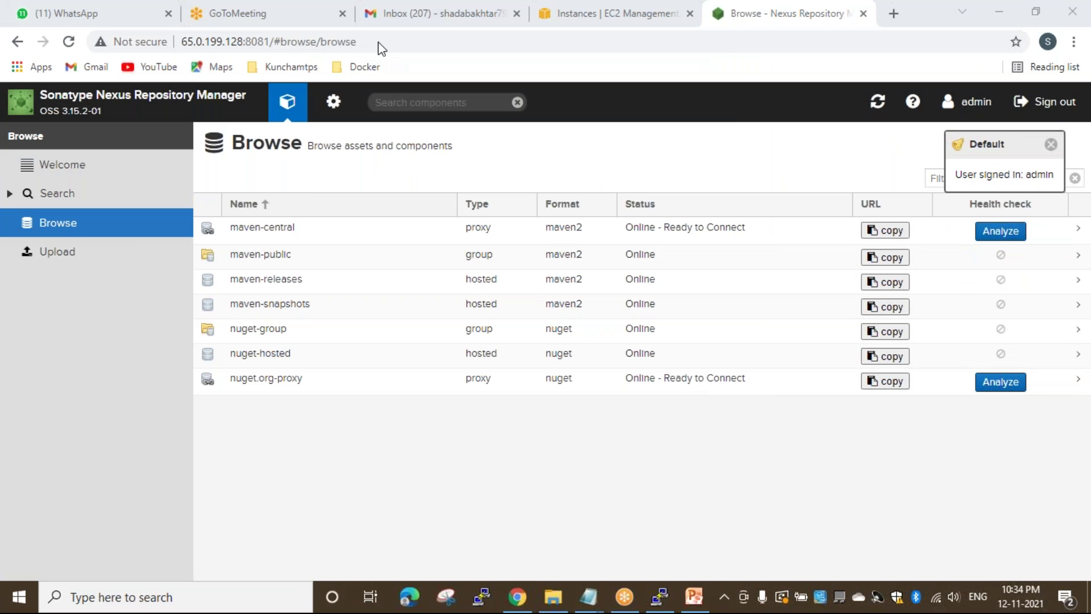
pyautogui.moveTo(341, 83)
pyautogui.mouseDown()
pyautogui.moveTo(320, 111)
pyautogui.moveTo(355, 95)
pyautogui.mouseUp()
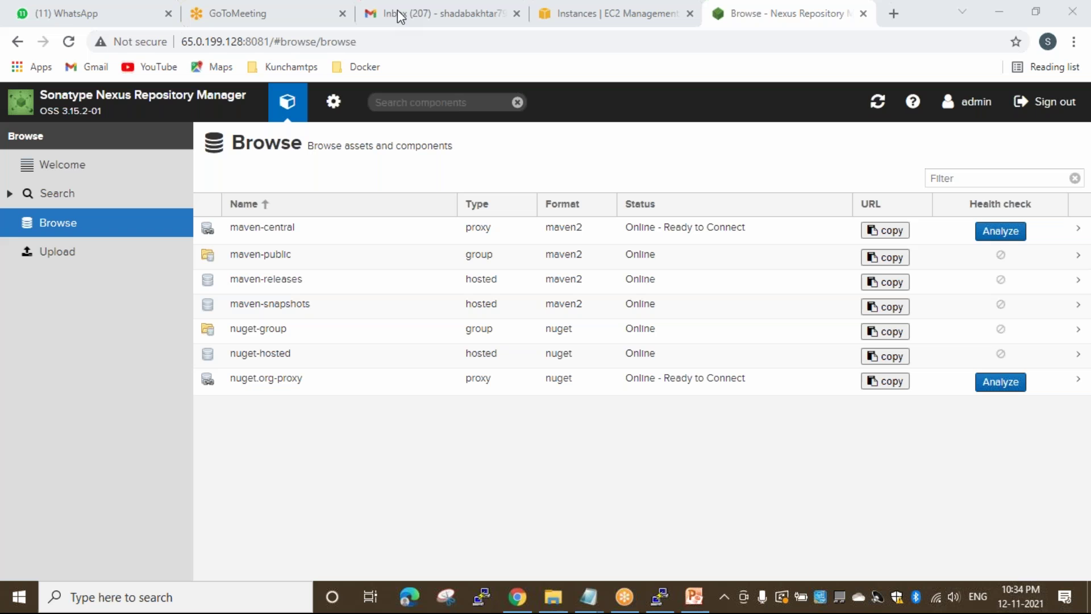
# - Look through the Administration navigation tree, then sign the admin out
pyautogui.click(334, 103)
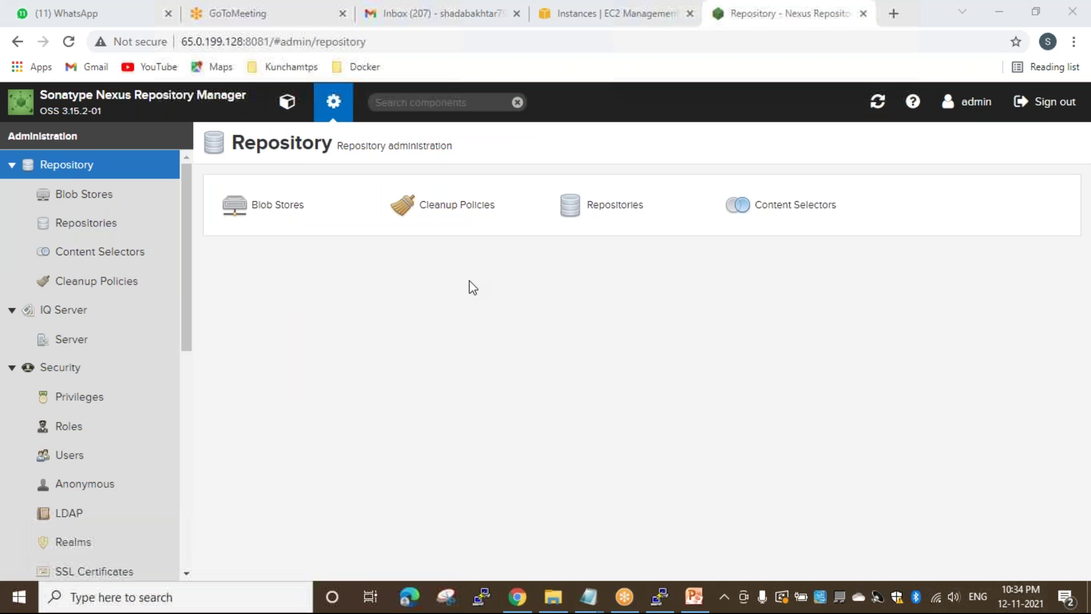
pyautogui.scroll(-5, 135, 278)
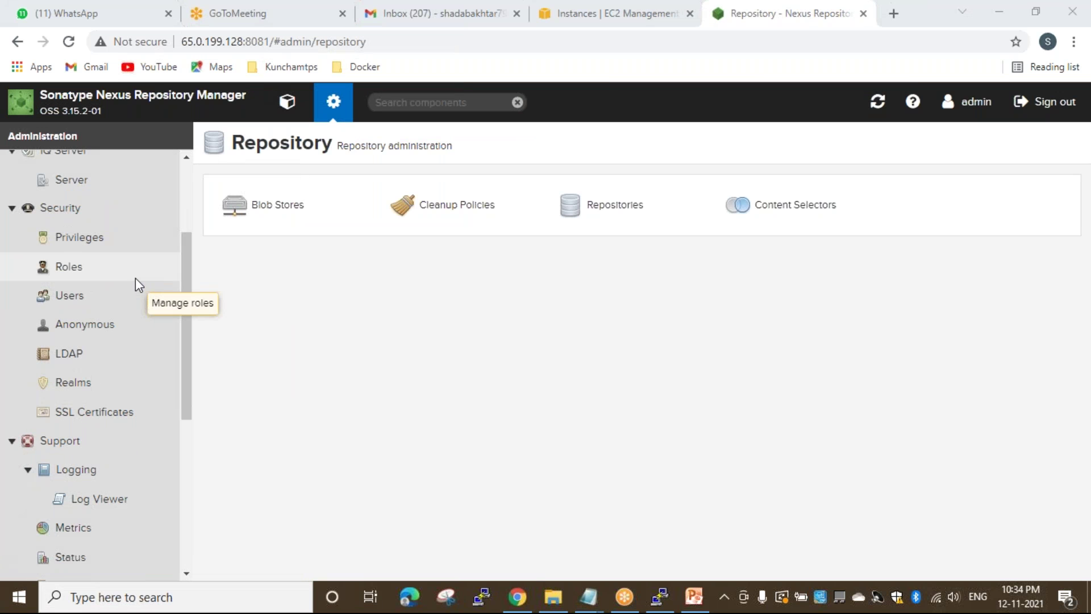
pyautogui.scroll(-5, 135, 278)
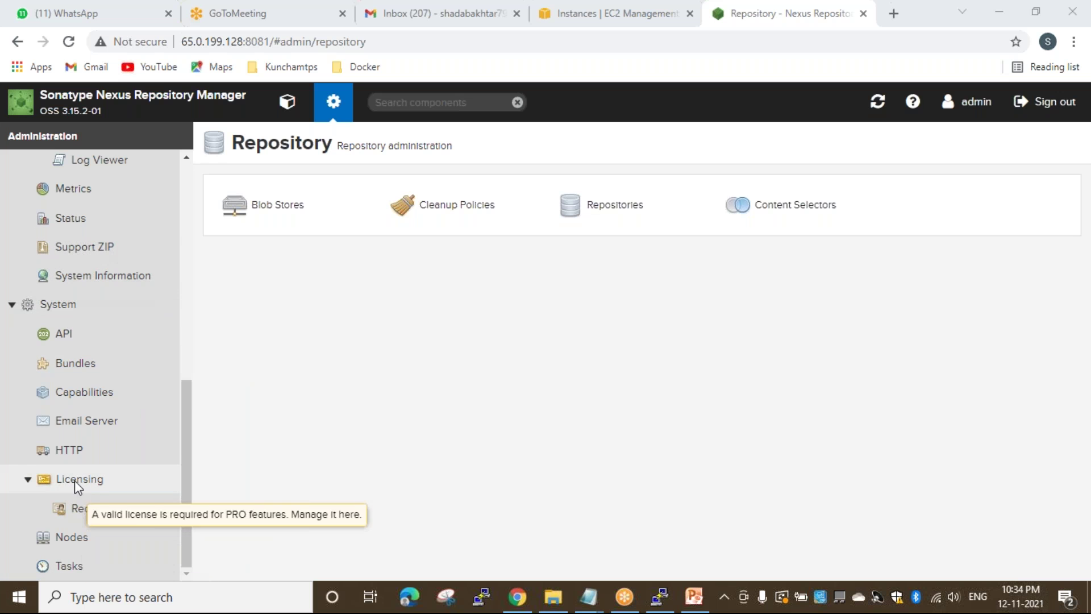
pyautogui.scroll(3, 100, 230)
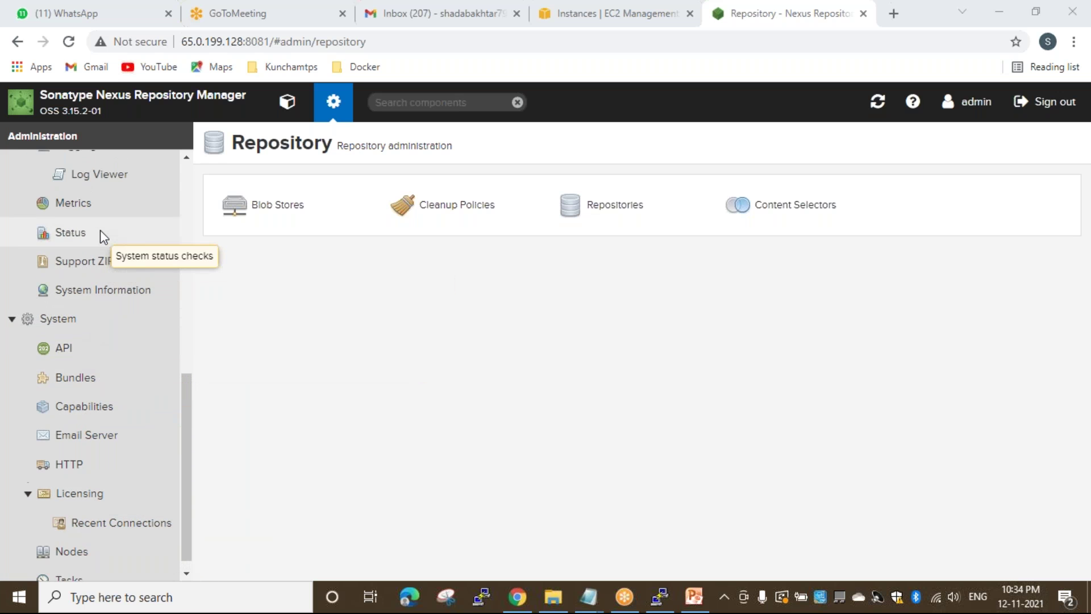
pyautogui.scroll(3, 104, 237)
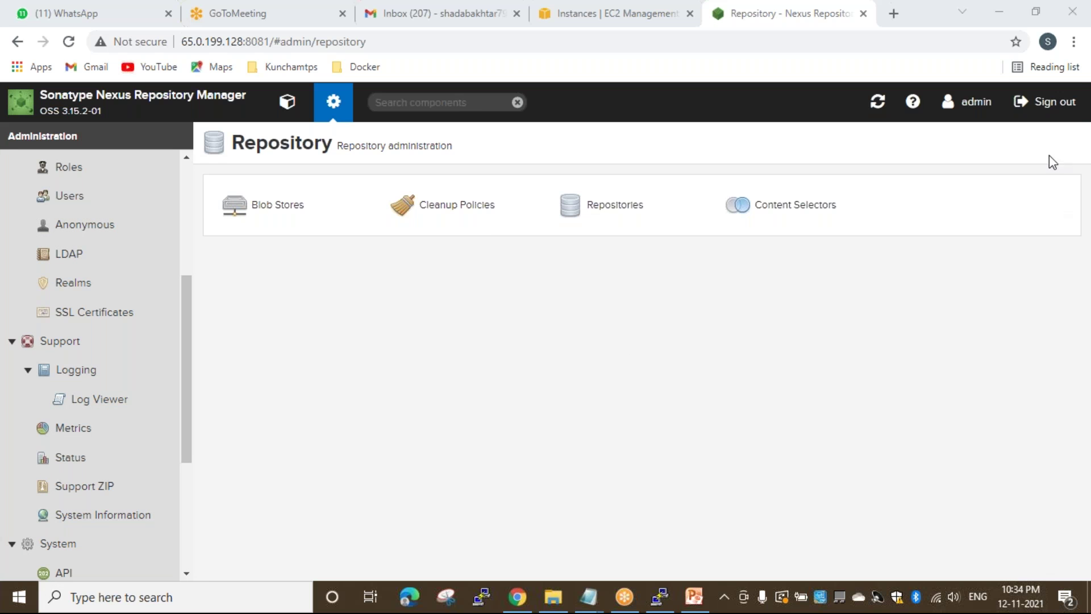
pyautogui.click(1056, 111)
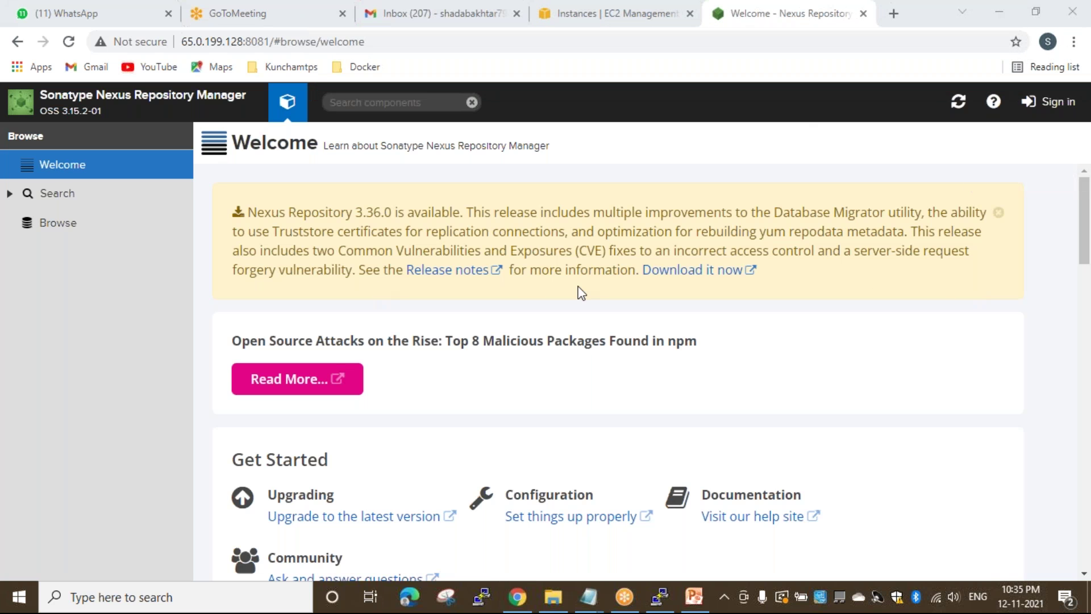
pyautogui.scroll(-5, 580, 293)
pyautogui.click(52, 223)
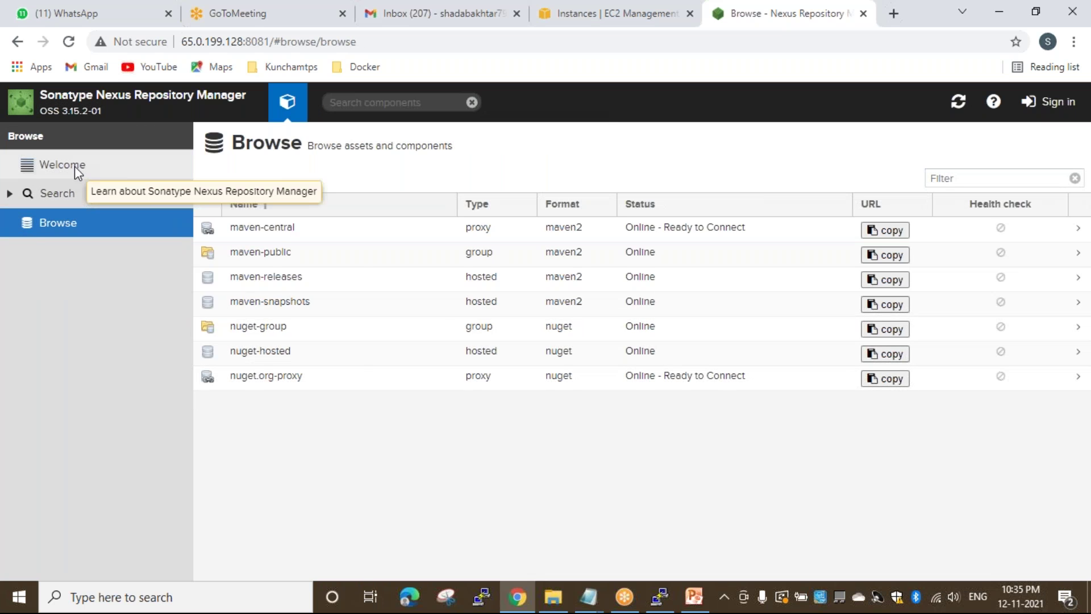
pyautogui.click(75, 166)
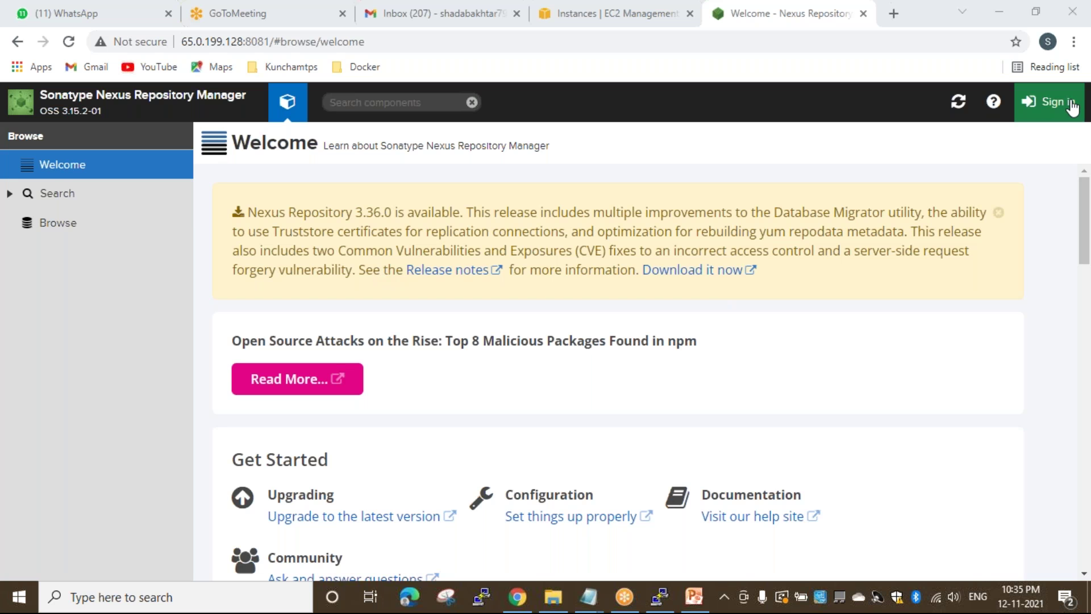
pyautogui.click(1051, 102)
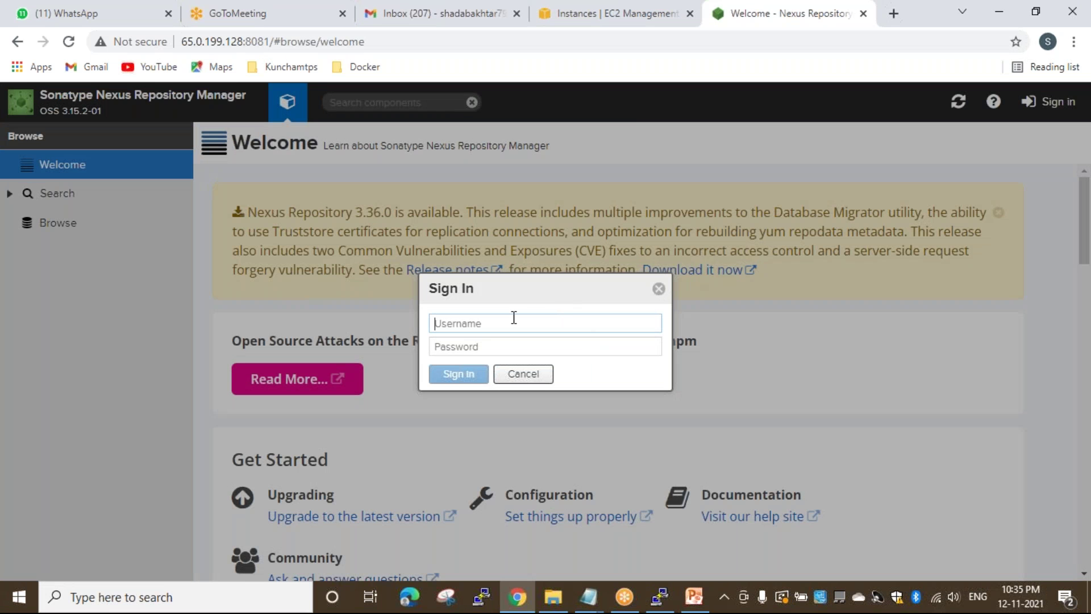
pyautogui.write('admin')
pyautogui.click(503, 346)
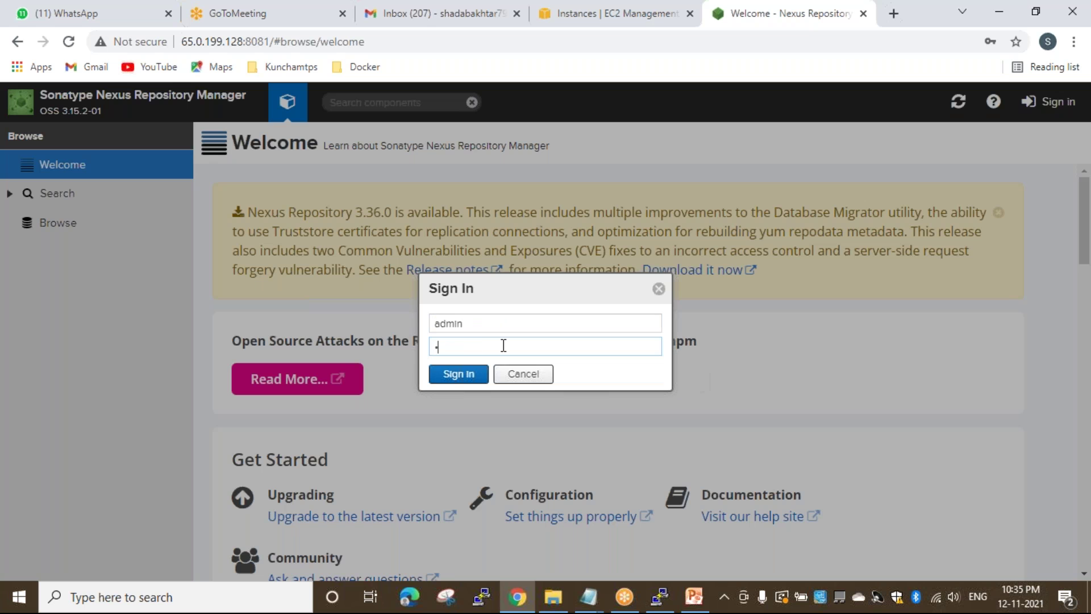
pyautogui.click(458, 373)
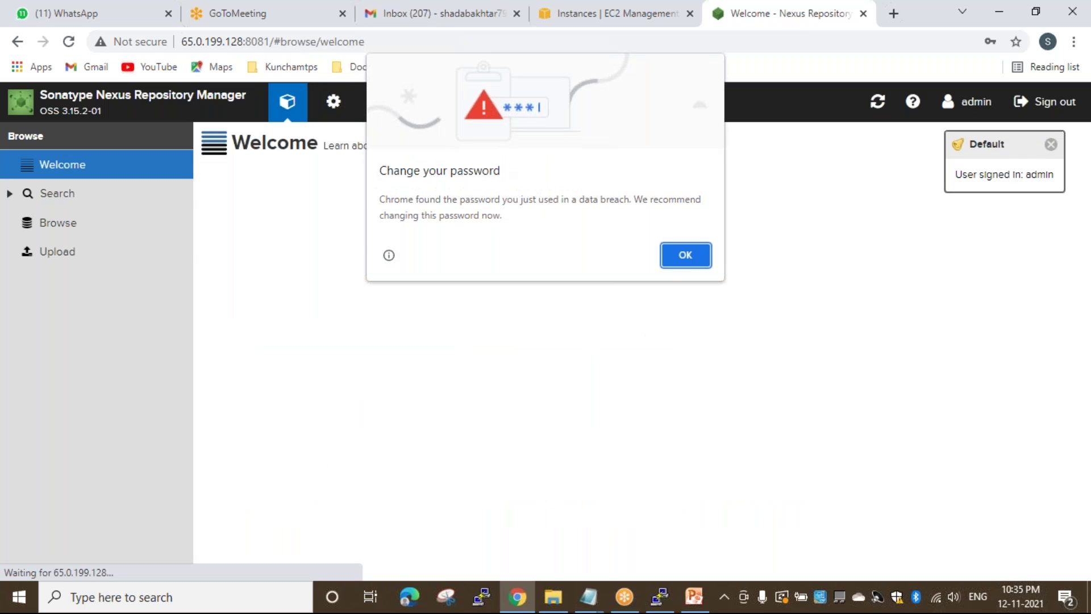
pyautogui.click(687, 255)
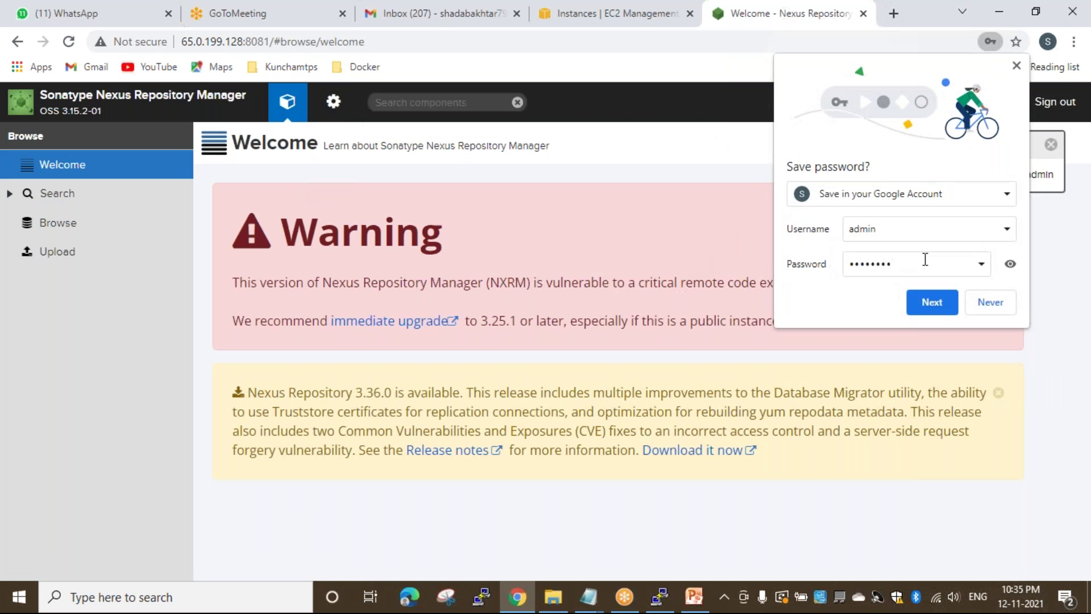
pyautogui.click(990, 302)
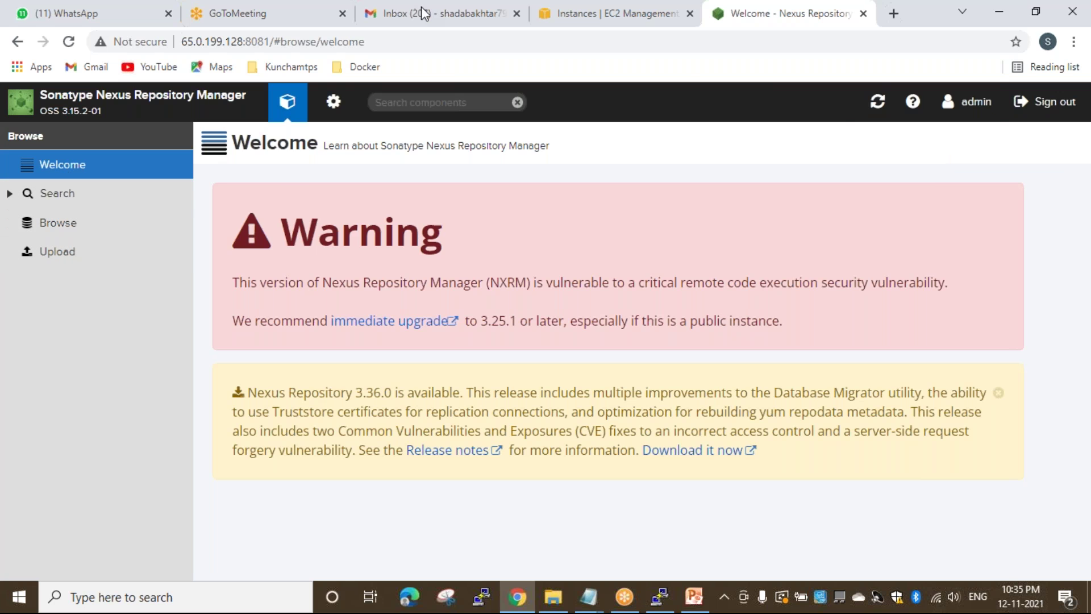
pyautogui.moveTo(999, 88)
pyautogui.mouseDown()
pyautogui.moveTo(969, 81)
pyautogui.moveTo(944, 111)
pyautogui.moveTo(984, 111)
pyautogui.moveTo(1001, 86)
pyautogui.mouseUp()
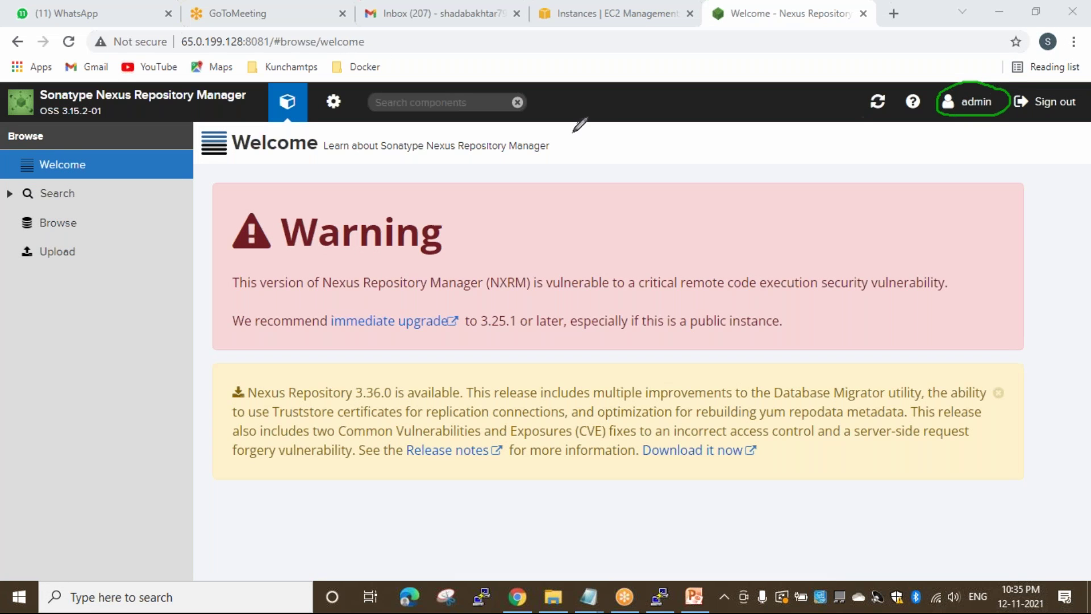
pyautogui.moveTo(334, 84)
pyautogui.mouseDown()
pyautogui.moveTo(338, 120)
pyautogui.moveTo(369, 91)
pyautogui.moveTo(355, 84)
pyautogui.mouseUp()
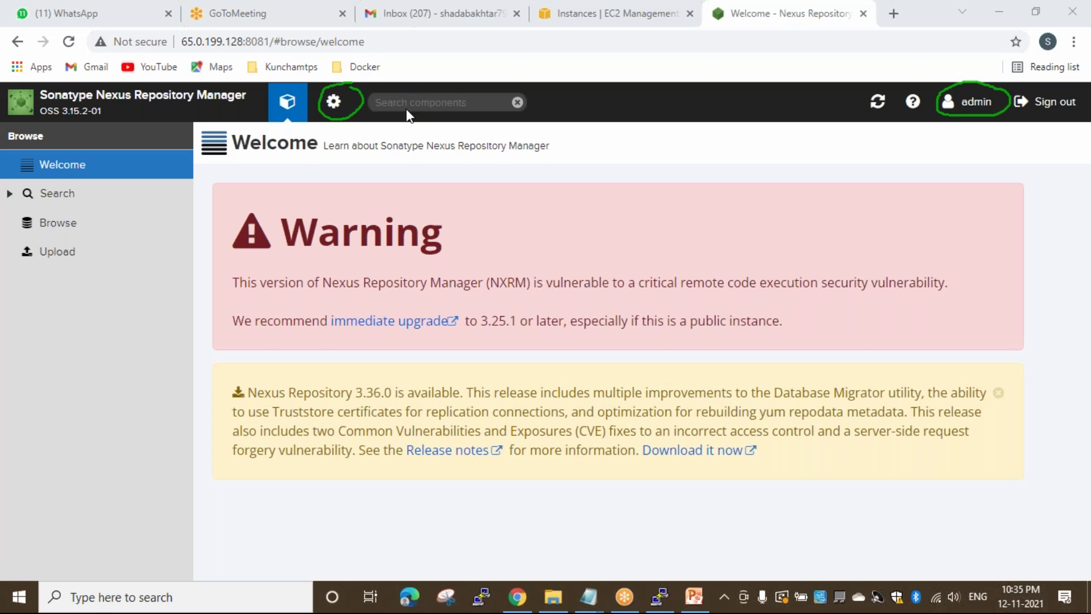
pyautogui.press('e')
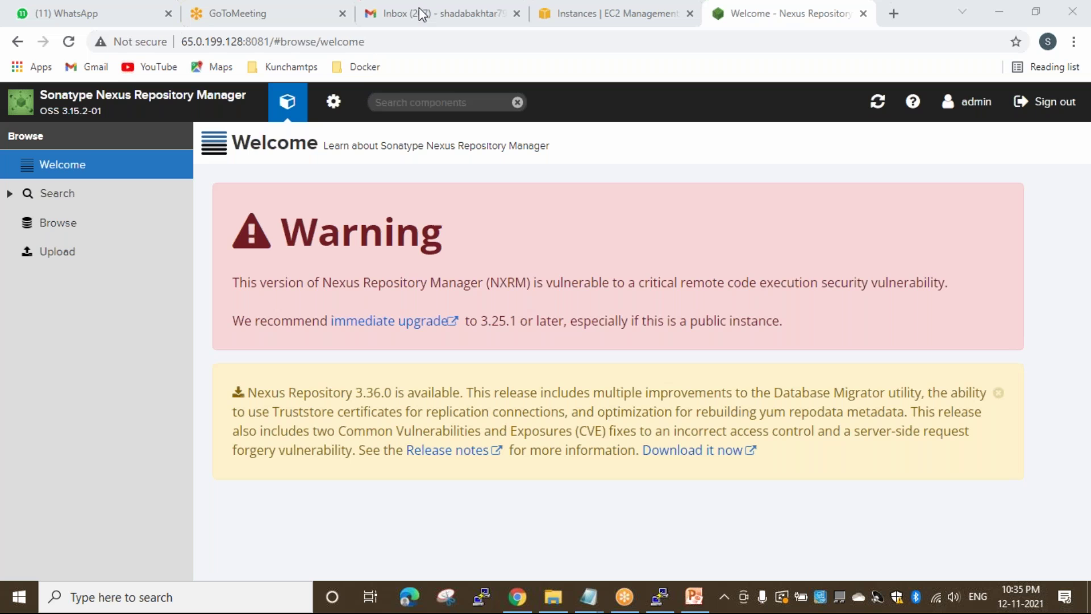
# - Under Security > Anonymous, untick 'Allow anonymous users to access the server' and save
pyautogui.click(333, 103)
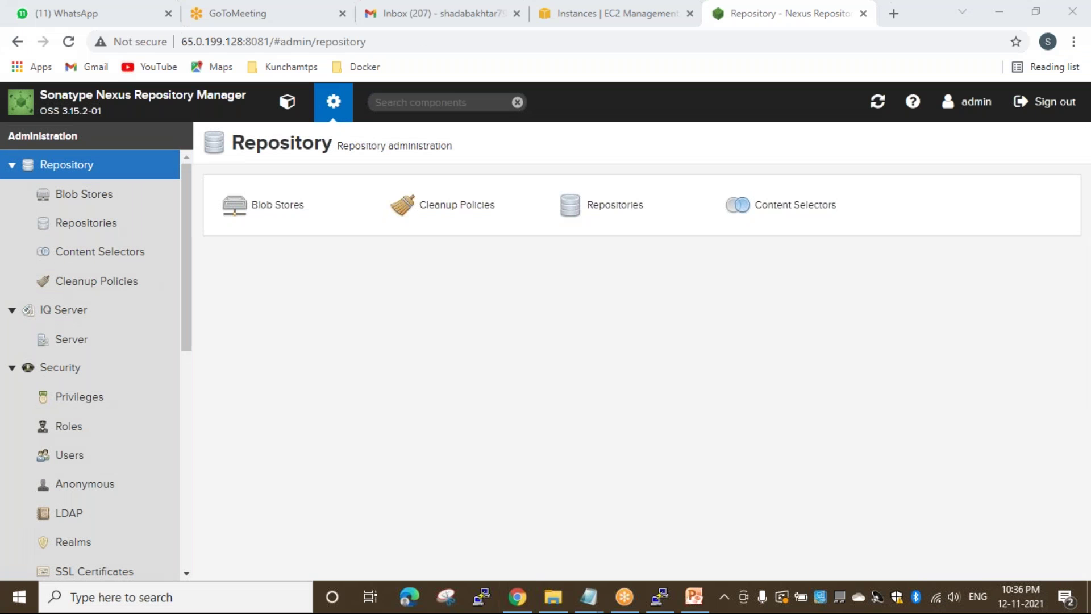
pyautogui.scroll(-1, 115, 244)
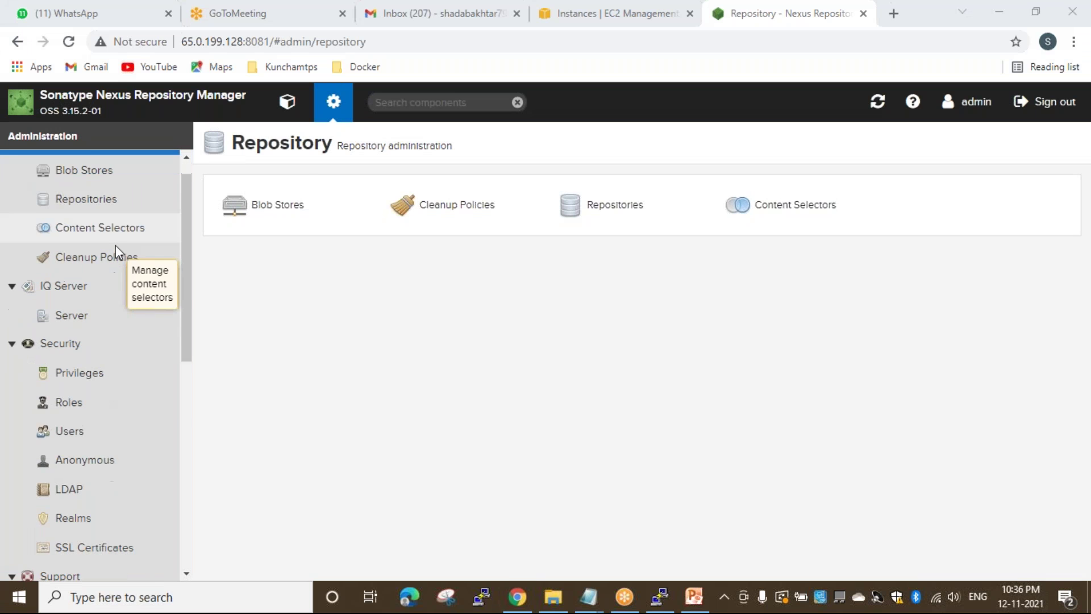
pyautogui.scroll(-3, 115, 245)
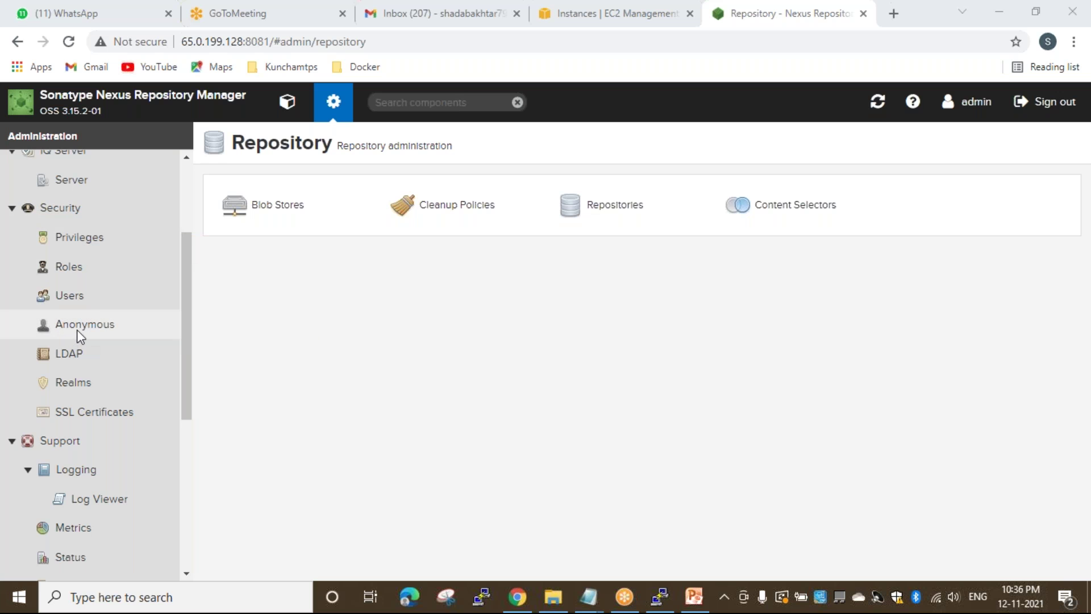
pyautogui.click(103, 325)
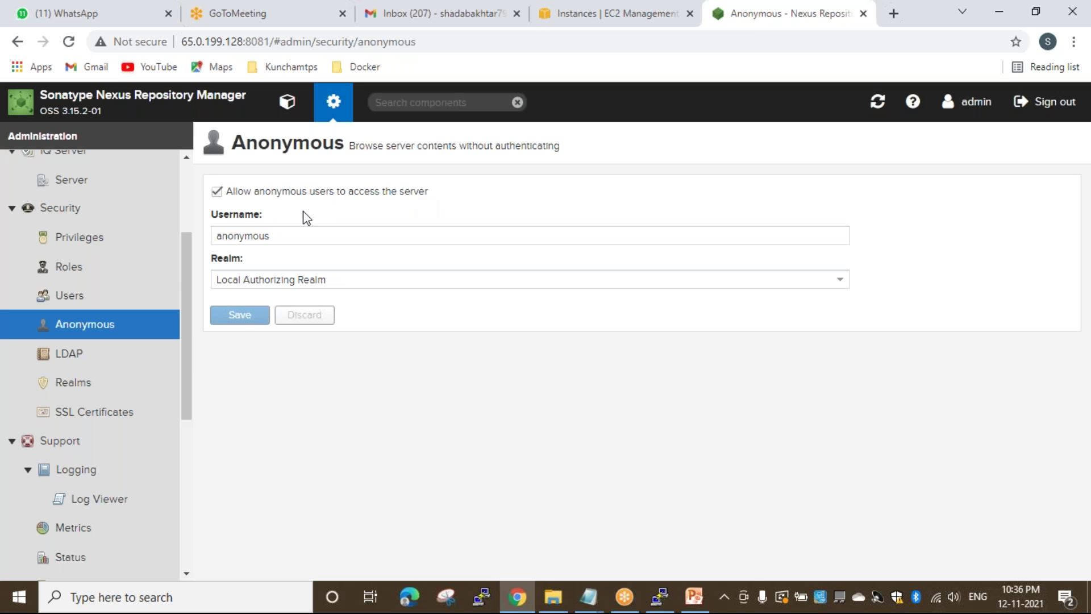
pyautogui.click(217, 191)
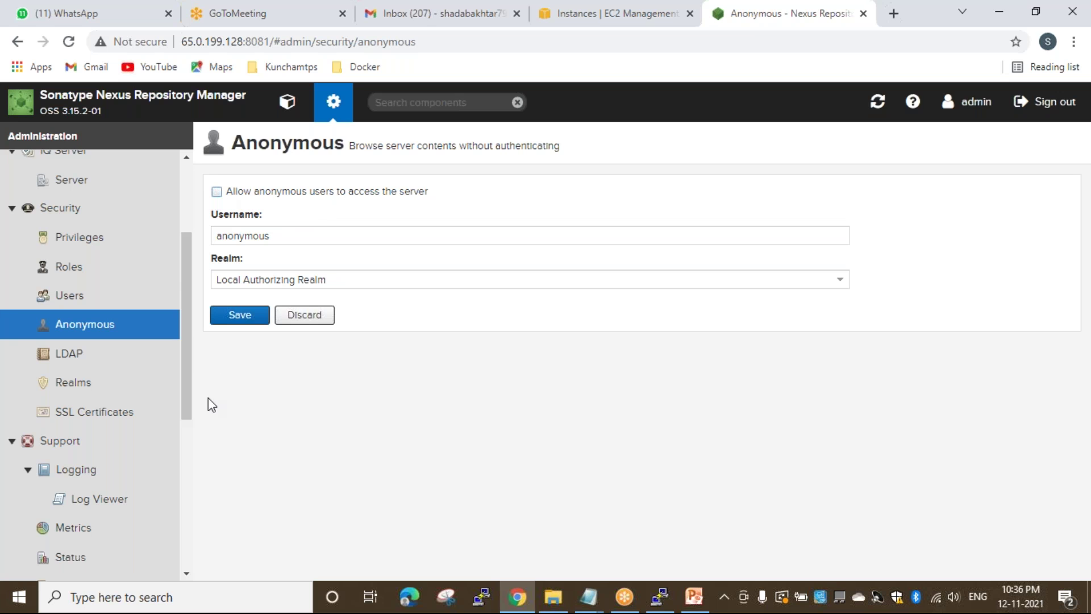
pyautogui.click(235, 316)
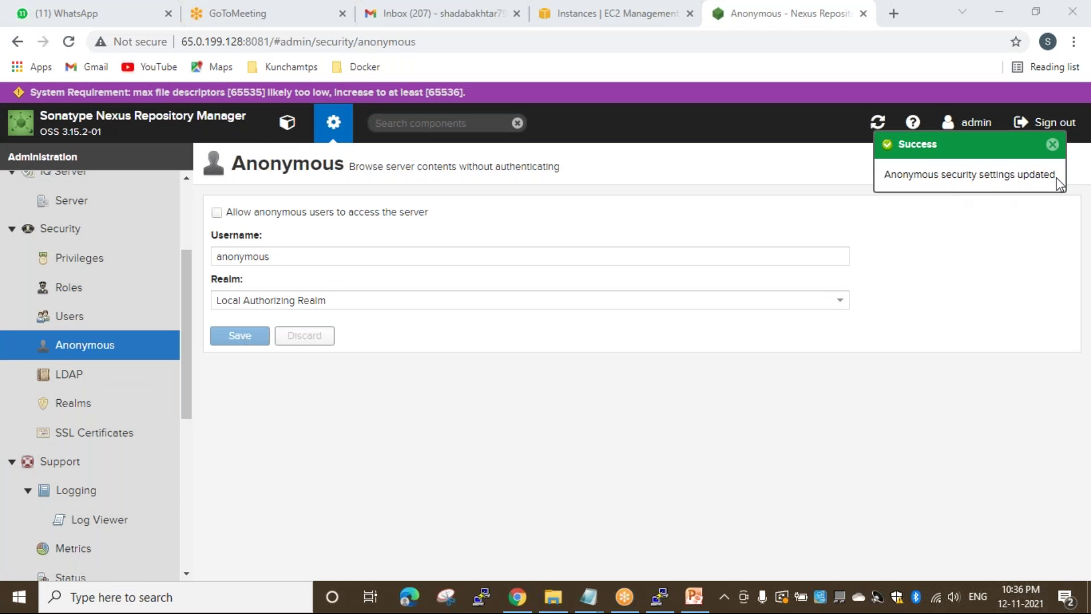
# - Sign out, then sign back in as admin, declining Chrome's breach warning and password saving
pyautogui.click(1065, 129)
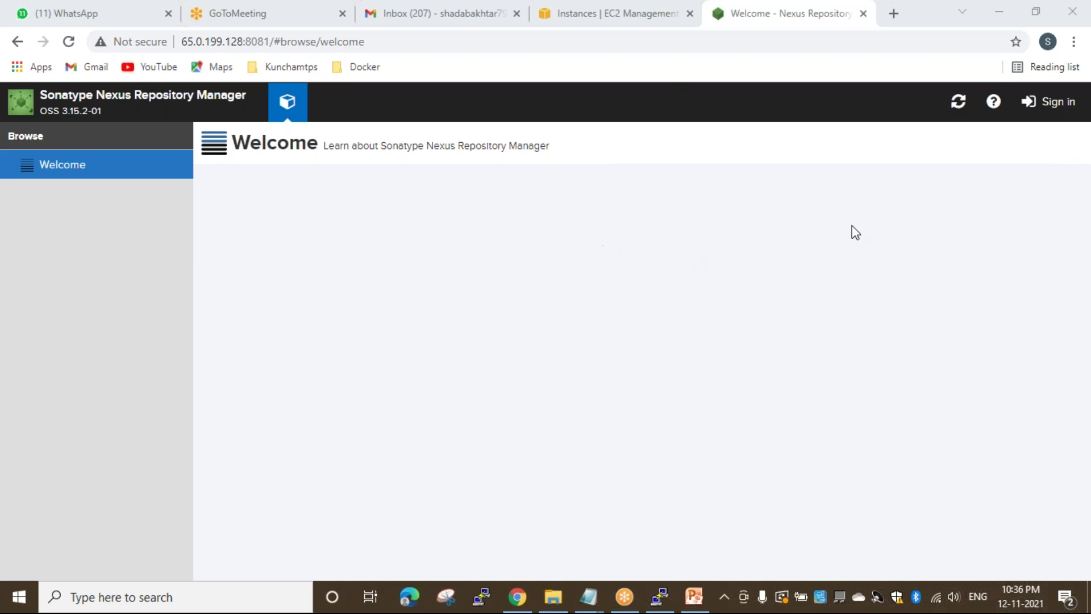
pyautogui.click(1056, 103)
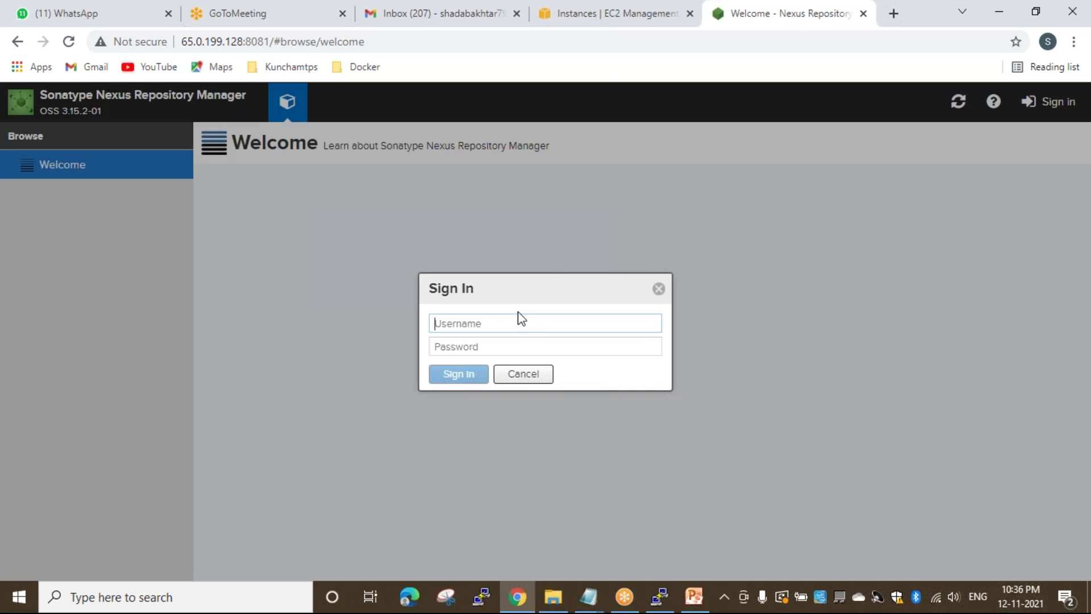
pyautogui.write('admin')
pyautogui.press('Tab')
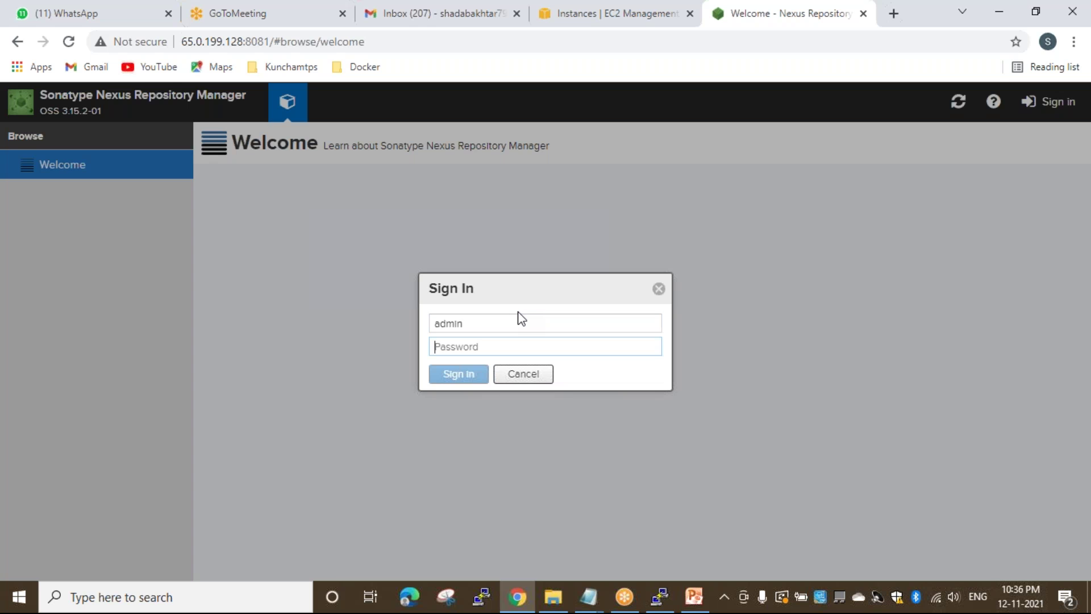
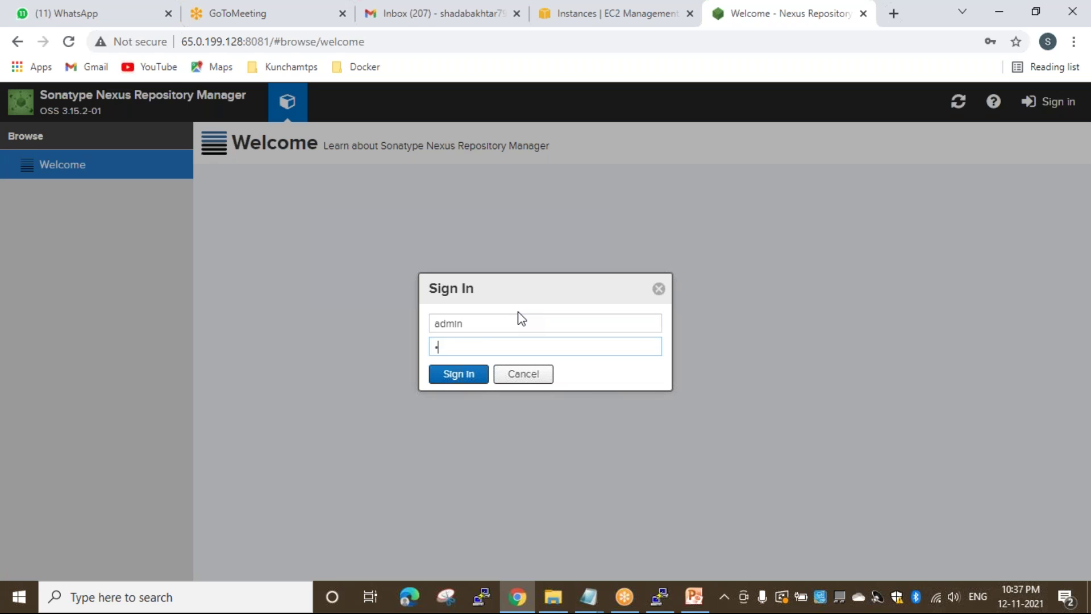
pyautogui.click(459, 376)
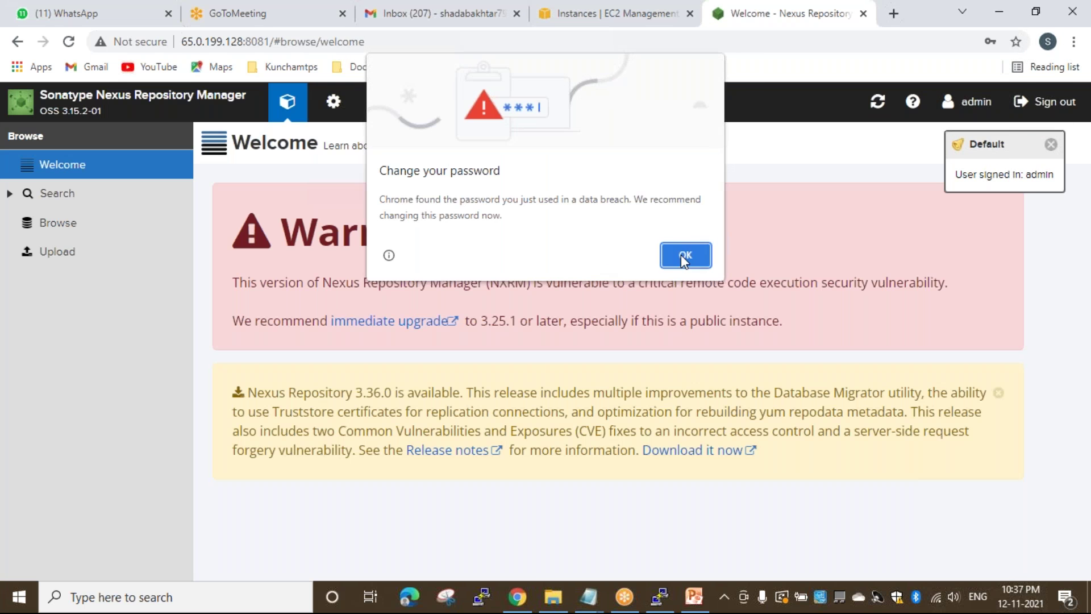
pyautogui.click(685, 255)
pyautogui.click(991, 302)
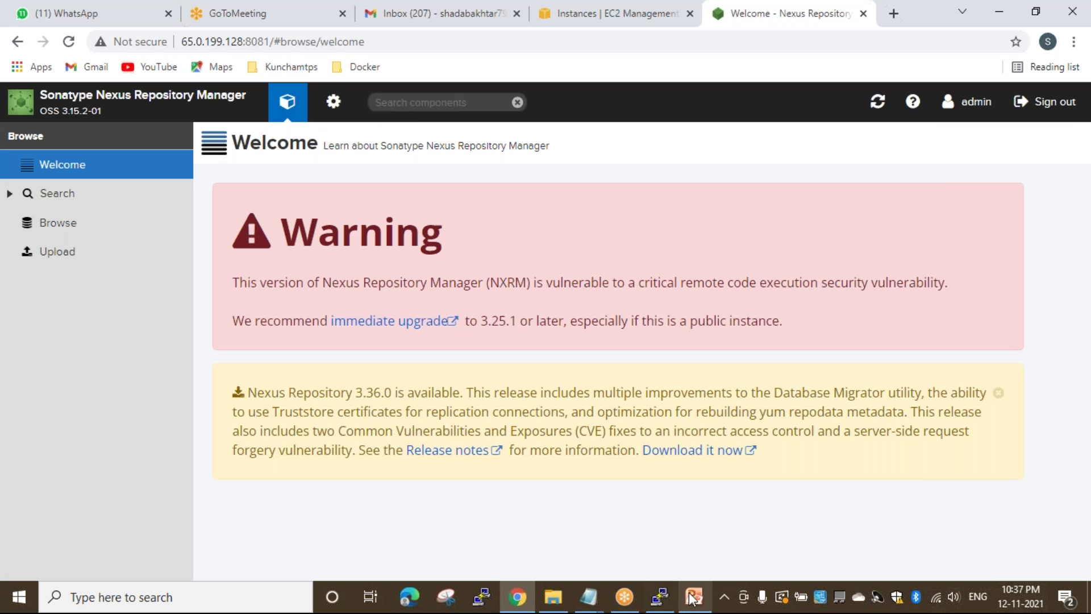
pyautogui.click(588, 600)
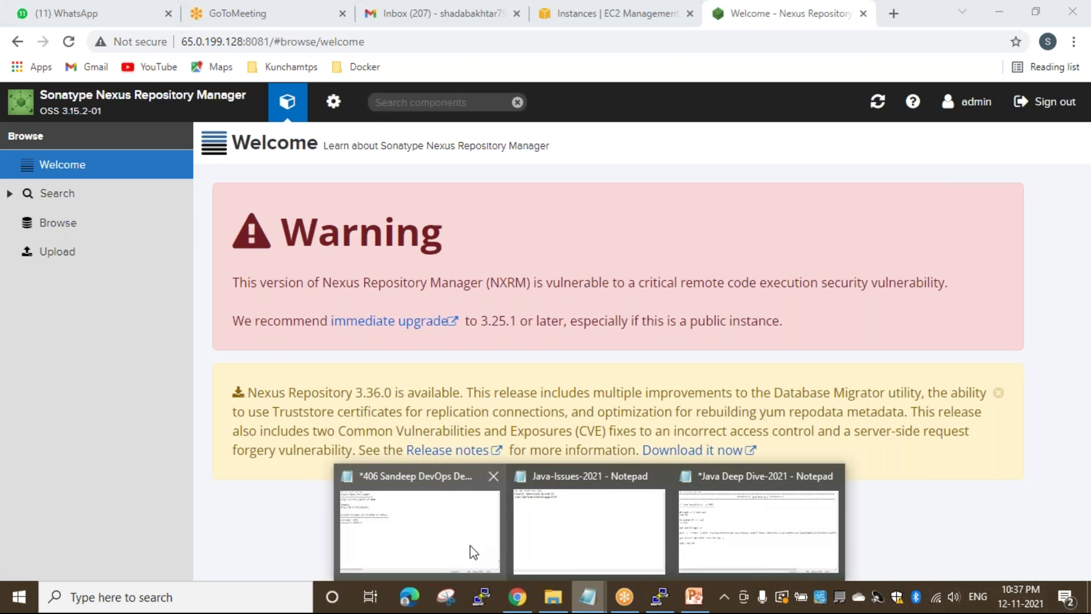
# - Add a 'Setting -->' line below the credentials in the notes, then open Nexus administration
pyautogui.click(470, 550)
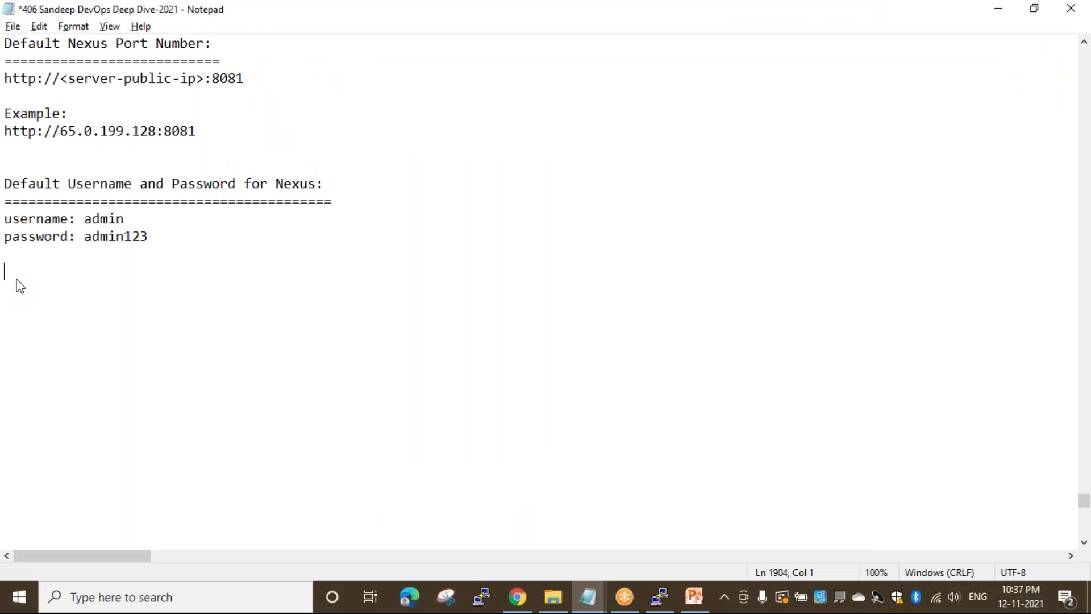
pyautogui.click(1089, 243)
pyautogui.click(174, 238)
pyautogui.press('Return')
pyautogui.press('Return')
pyautogui.write('Setting -->')
pyautogui.hotkey('alt', 'Tab')
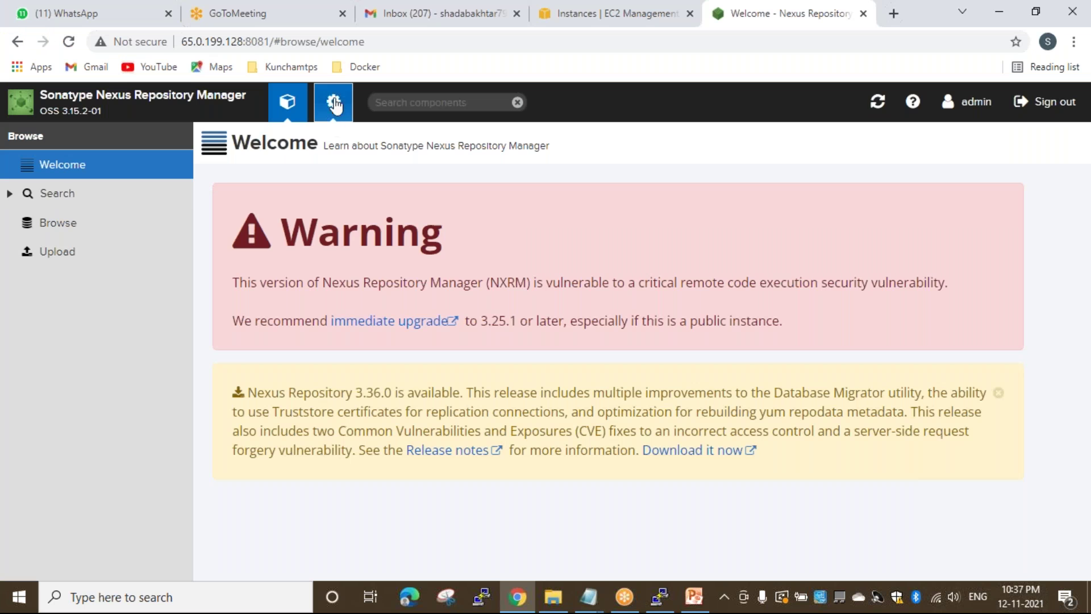
pyautogui.click(334, 102)
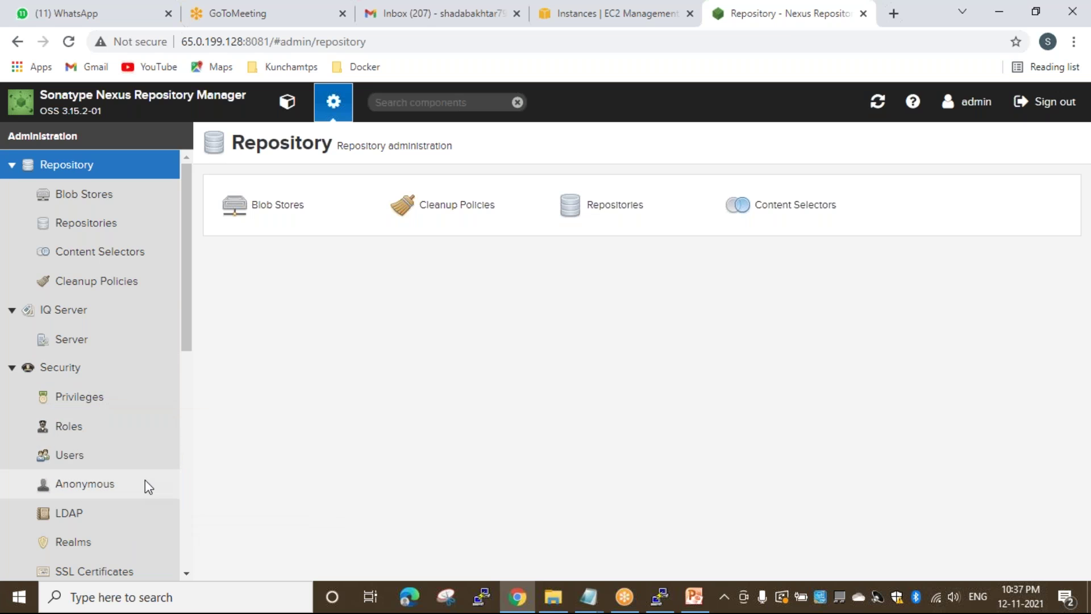
# - Complete the notes line to read 'Setting --> Security Anonymous --> uncheck'
pyautogui.hotkey('alt', 'Tab')
pyautogui.write('An')
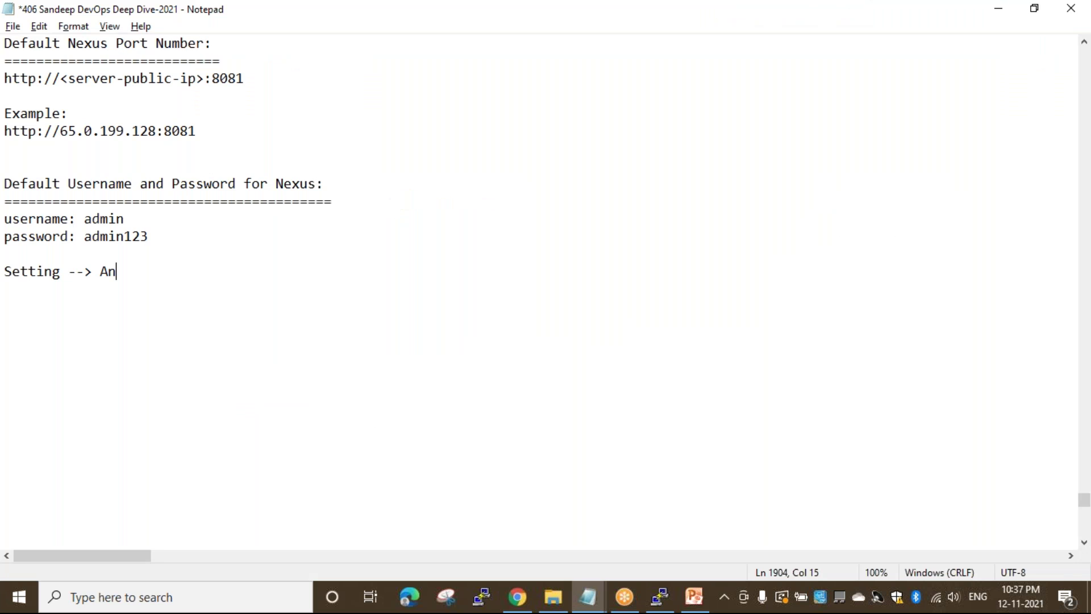
pyautogui.write('onymour')
pyautogui.write('(')
pyautogui.press('Left')
pyautogui.press('Left')
pyautogui.press('Left')
pyautogui.press('Left')
pyautogui.press('Left')
pyautogui.press('Left')
pyautogui.press('Left')
pyautogui.press('Left')
pyautogui.press('Left')
pyautogui.press('Left')
pyautogui.write('Securo')
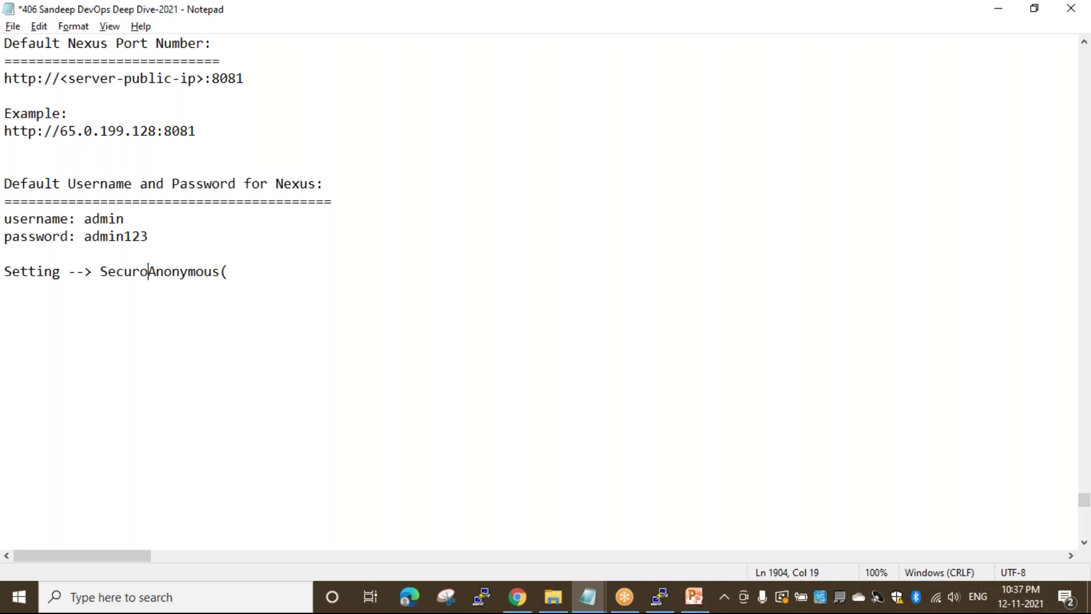
pyautogui.press('BackSpace')
pyautogui.write('it')
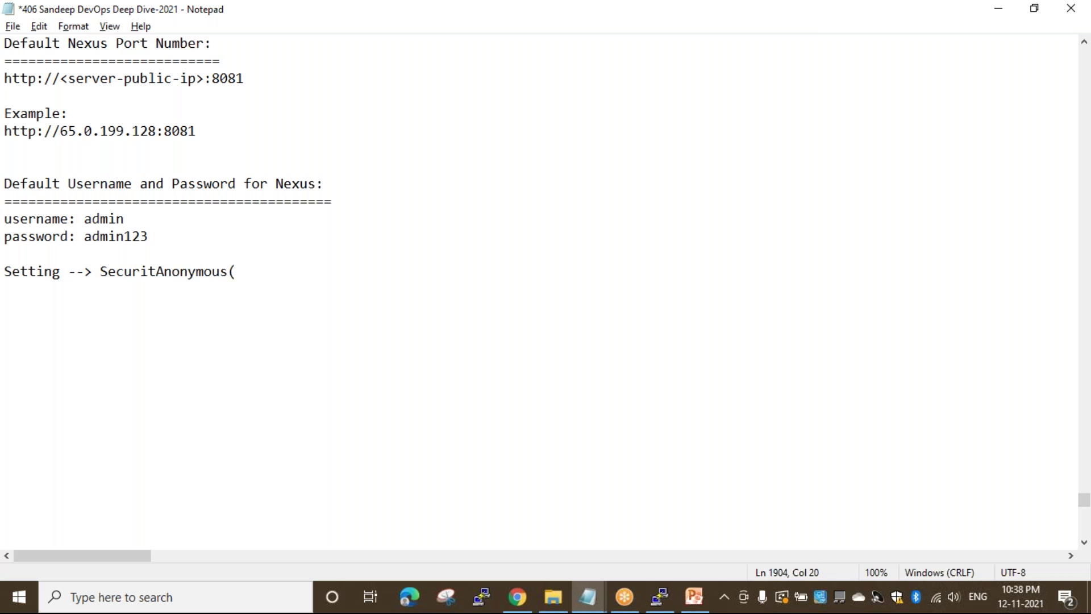
pyautogui.write('y')
pyautogui.press('Right')
pyautogui.press('Right')
pyautogui.press('Right')
pyautogui.press('Right')
pyautogui.press('Right')
pyautogui.press('Right')
pyautogui.press('Right')
pyautogui.press('Right')
pyautogui.press('Right')
pyautogui.press('Right')
pyautogui.press('BackSpace')
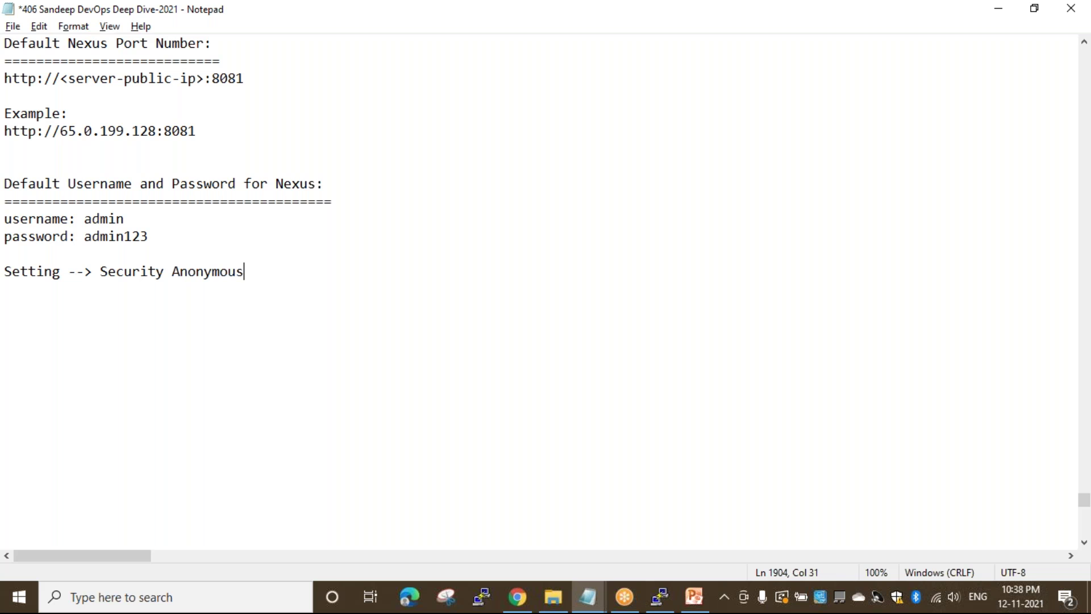
pyautogui.write('--> uncheck')
# - Insert a 'Disable Anonymous User Access:' heading with an '=' underline above the Setting line
pyautogui.click(171, 239)
pyautogui.click(8, 267)
pyautogui.press('Return')
pyautogui.click(8, 271)
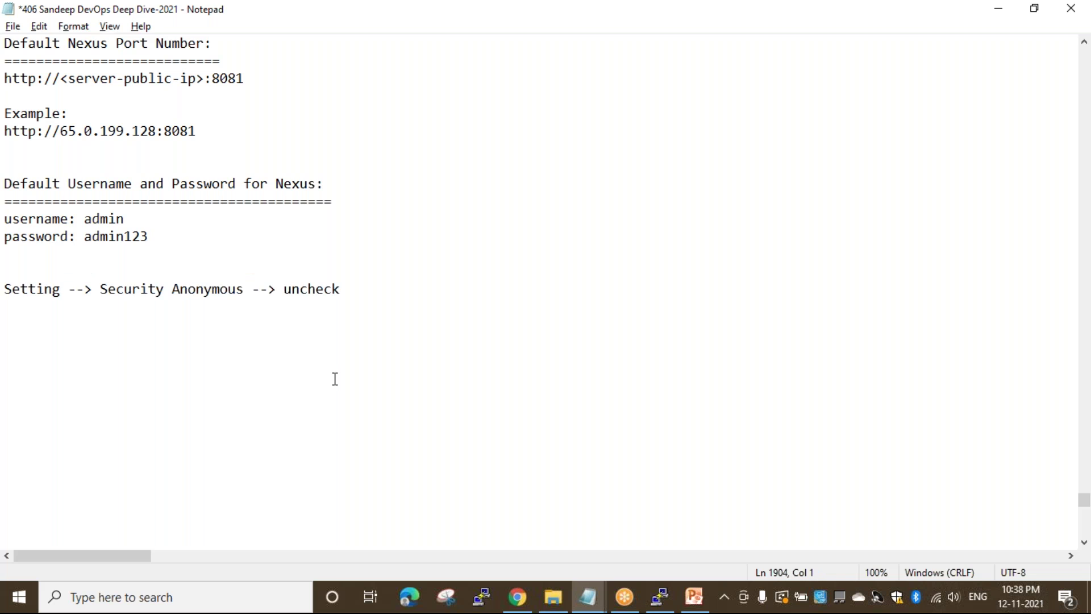
pyautogui.write('Disable')
pyautogui.moveTo(174, 284); pyautogui.dragTo(252, 289)
pyautogui.hotkey('ctrl', 'c')
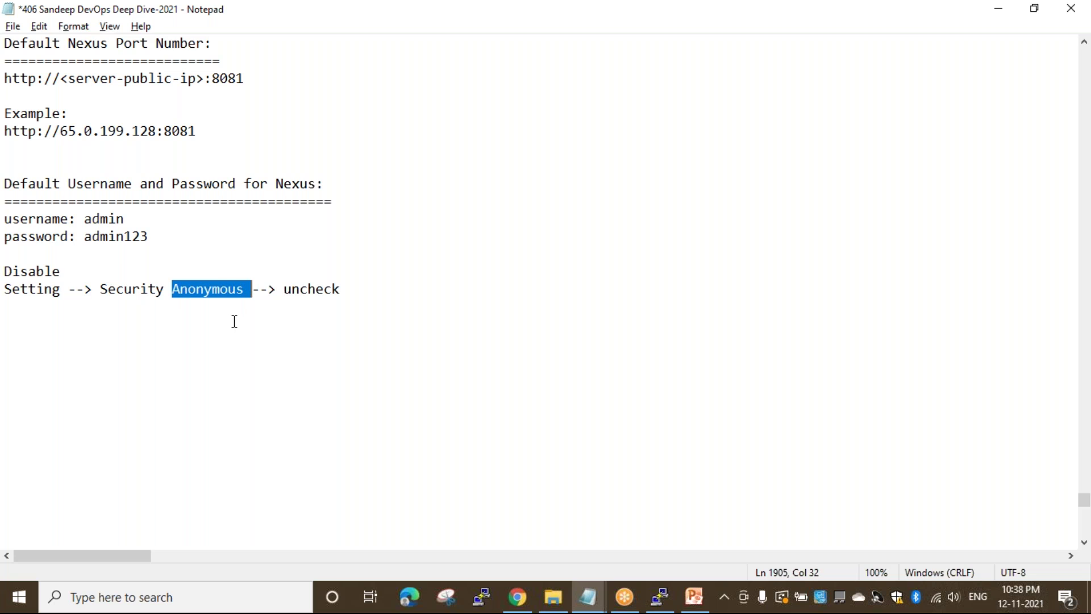
pyautogui.click(110, 273)
pyautogui.hotkey('ctrl', 'v')
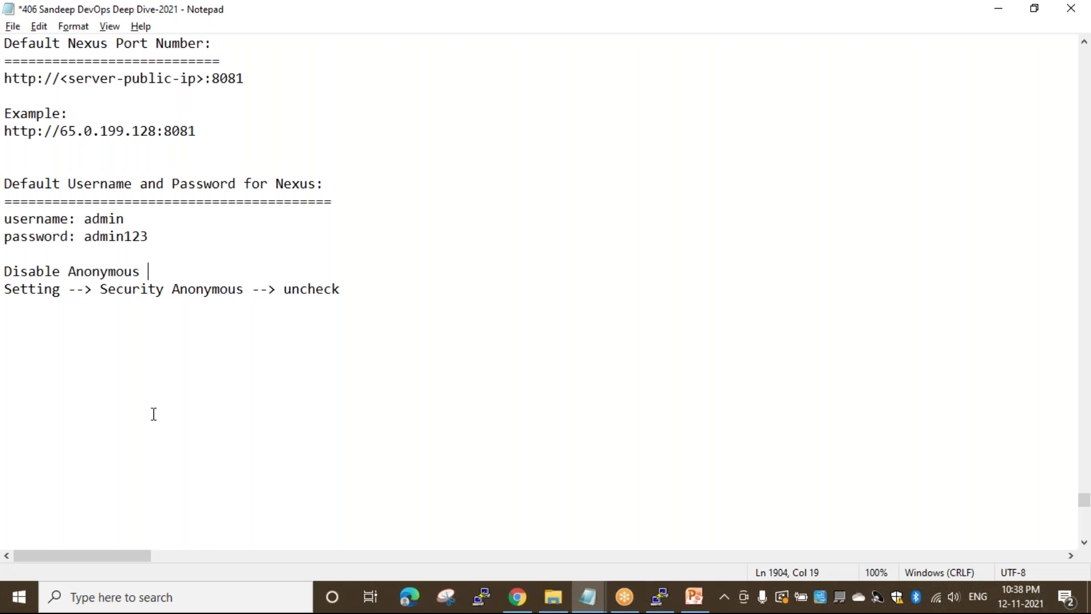
pyautogui.write('User Access')
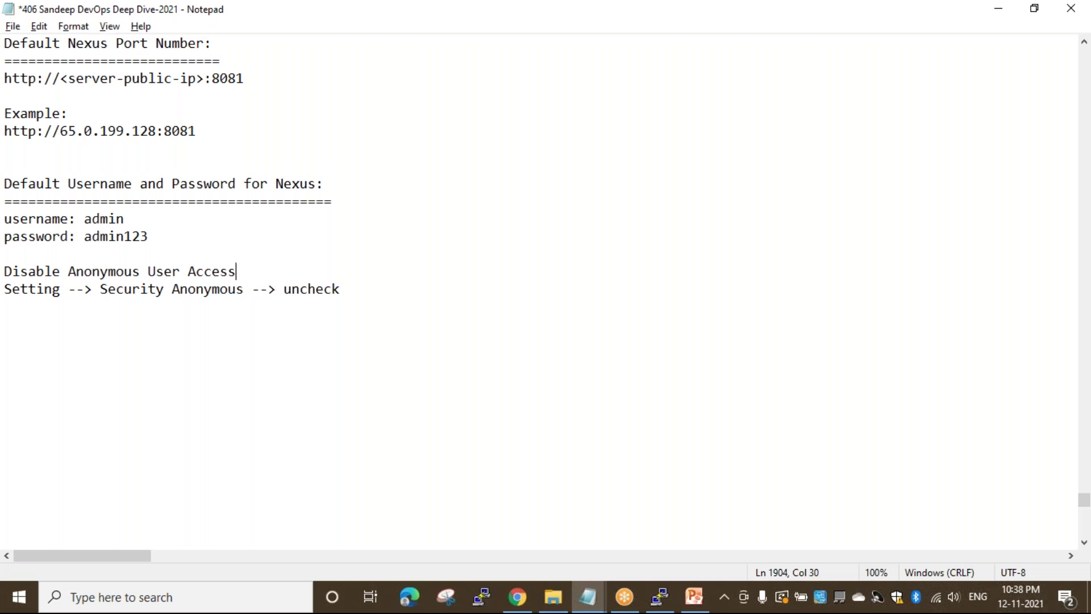
pyautogui.write(':')
pyautogui.press('Return')
pyautogui.write('===============================')
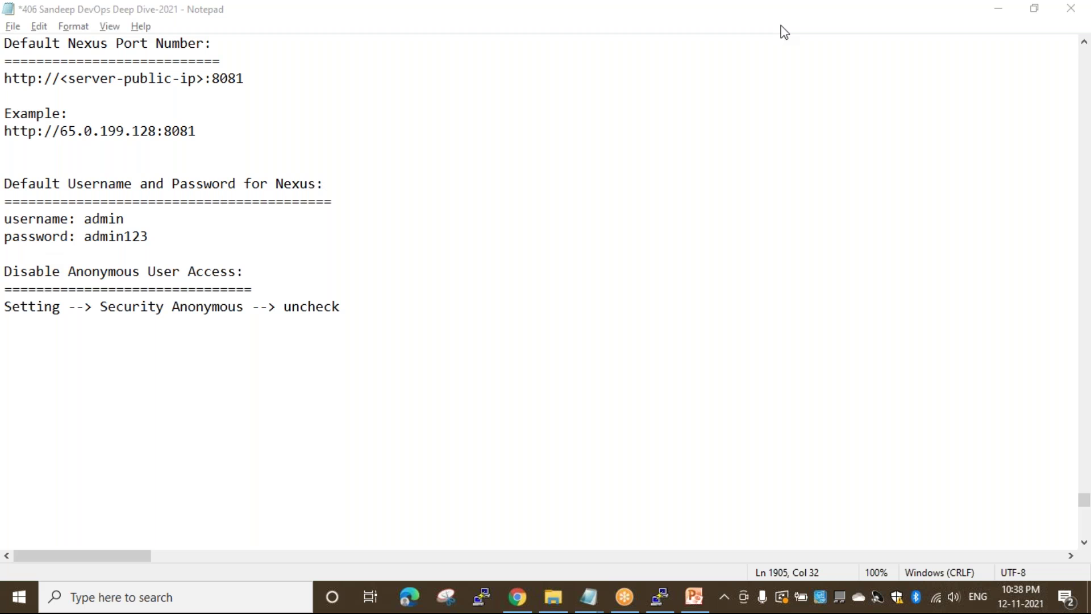
pyautogui.hotkey('alt', 'Tab')
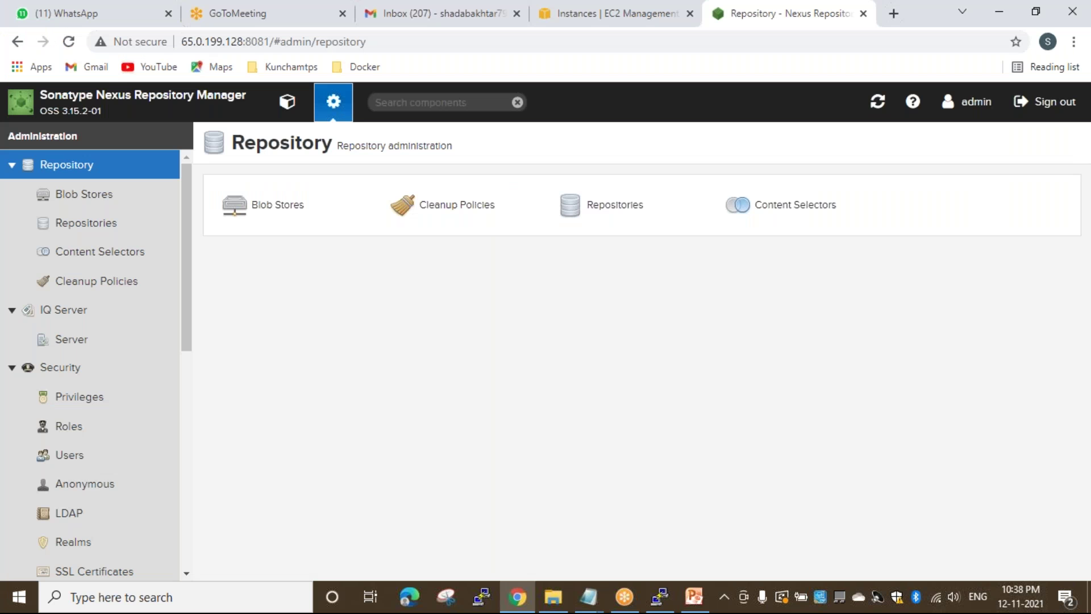
# - Verify anonymous access is unticked under Security > Anonymous, then open the admin Account page
pyautogui.click(90, 485)
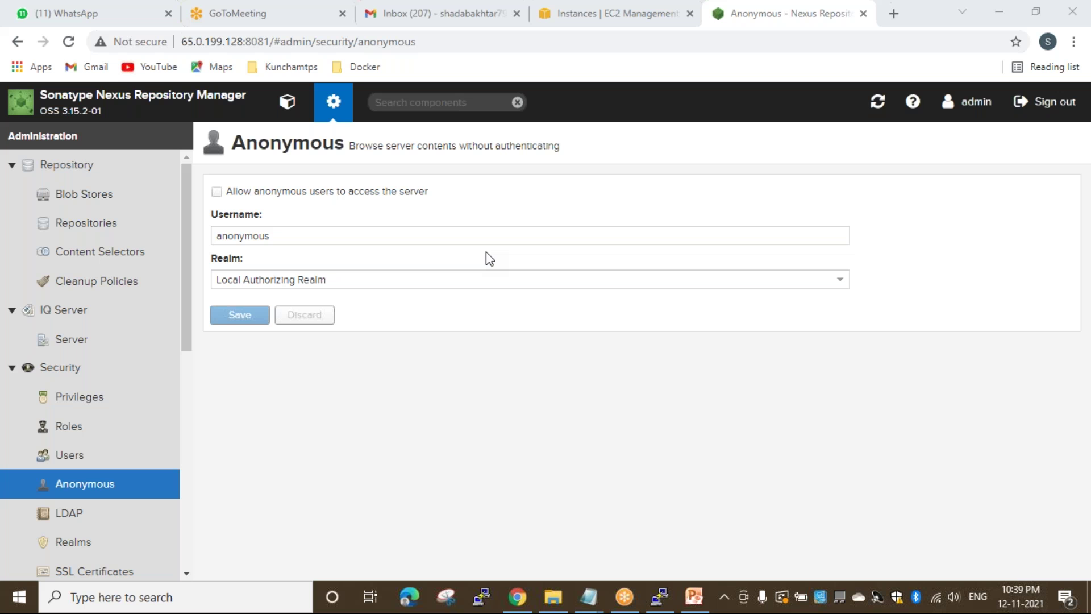
pyautogui.scroll(-5, 152, 267)
pyautogui.scroll(5, 155, 269)
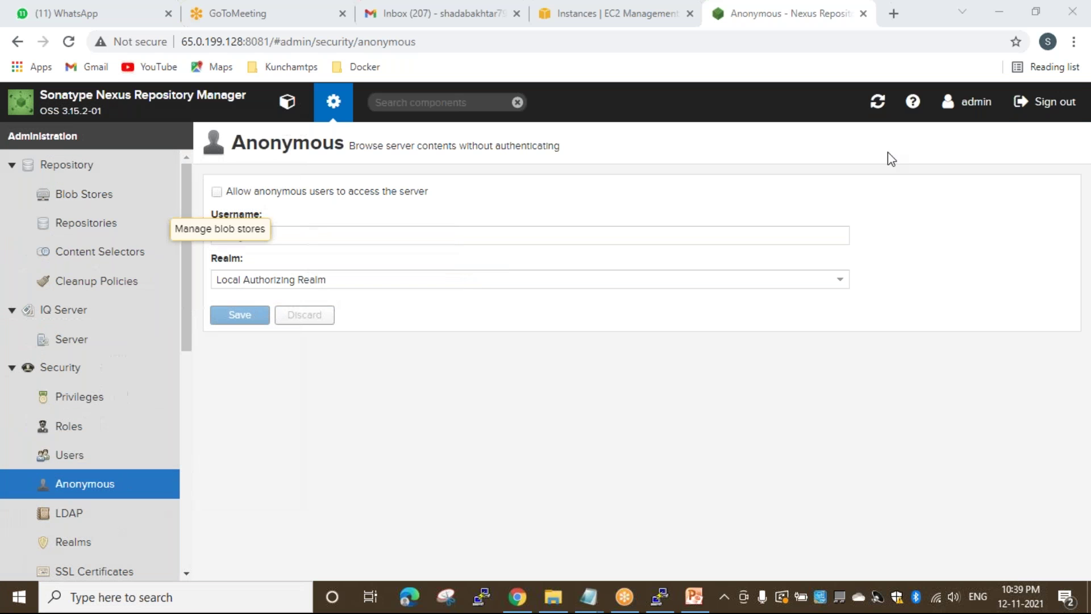
pyautogui.click(981, 109)
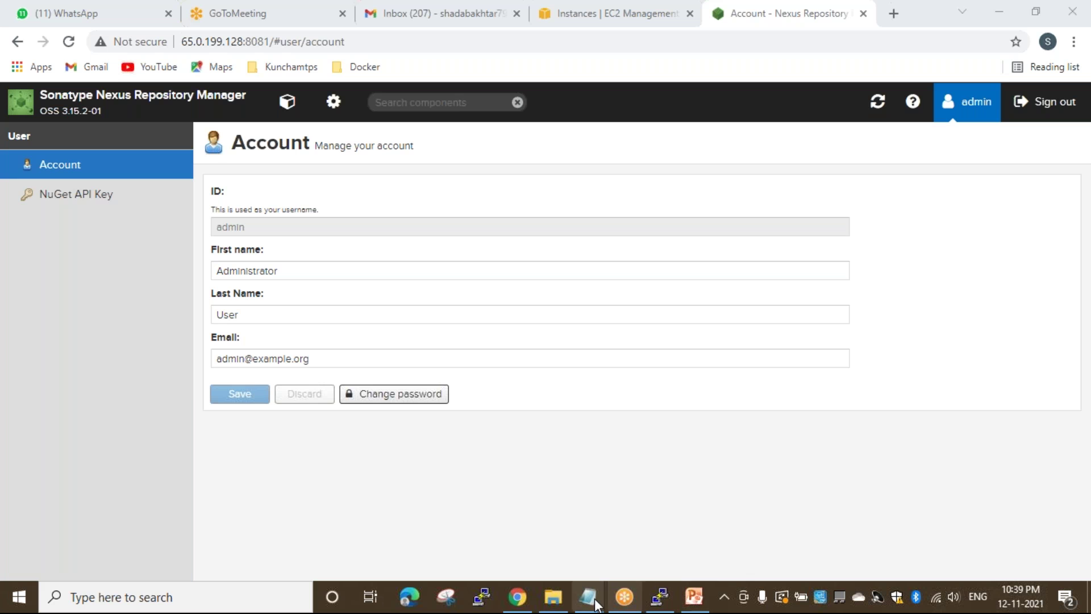
# - Add an underlined 'How to change password?' heading with 'Click on Admin Option -->' beneath it
pyautogui.moveTo(596, 604)
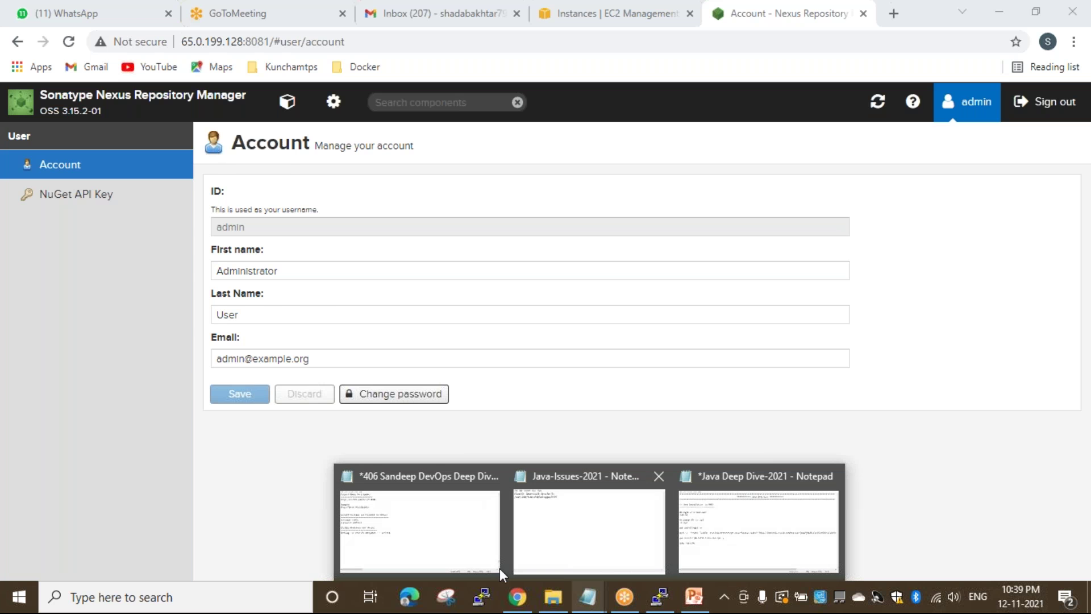
pyautogui.click(500, 565)
pyautogui.click(370, 307)
pyautogui.press('Return')
pyautogui.press('Return')
pyautogui.write('H')
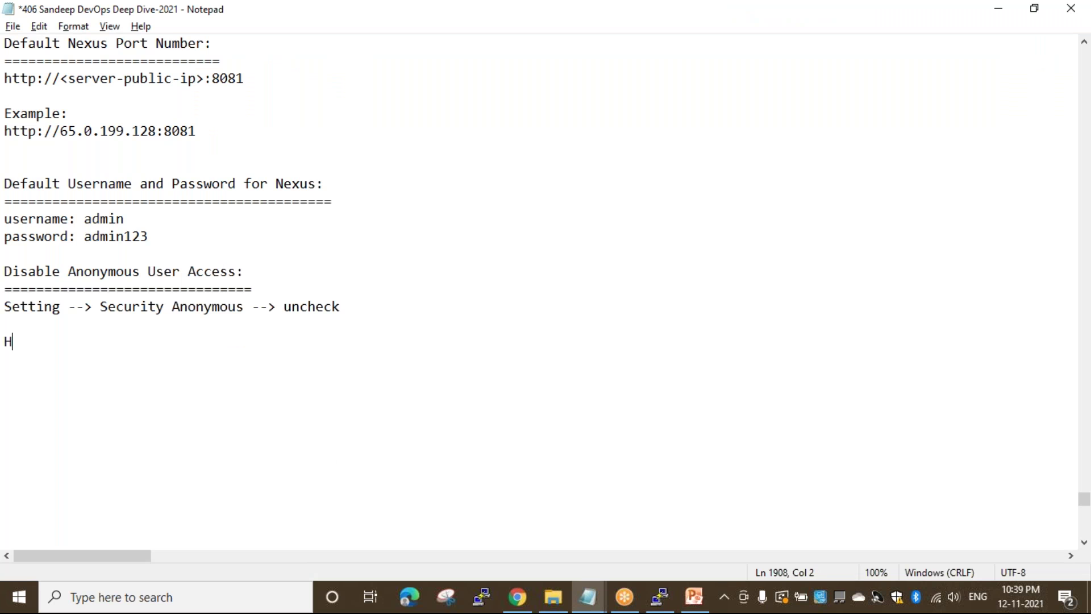
pyautogui.write('ow to change ')
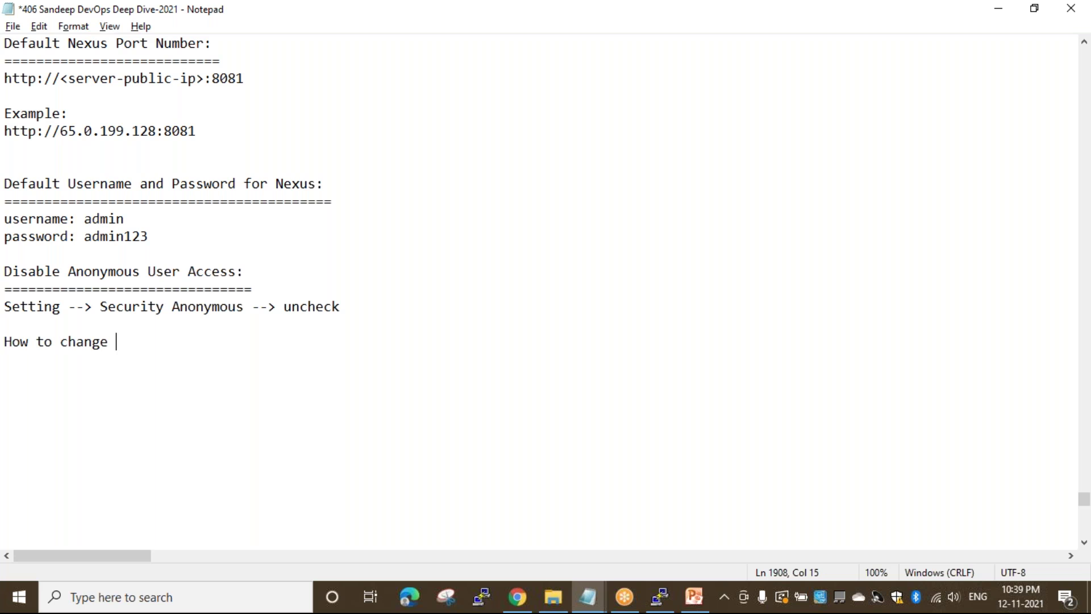
pyautogui.write('password?')
pyautogui.press('Return')
pyautogui.write('=')
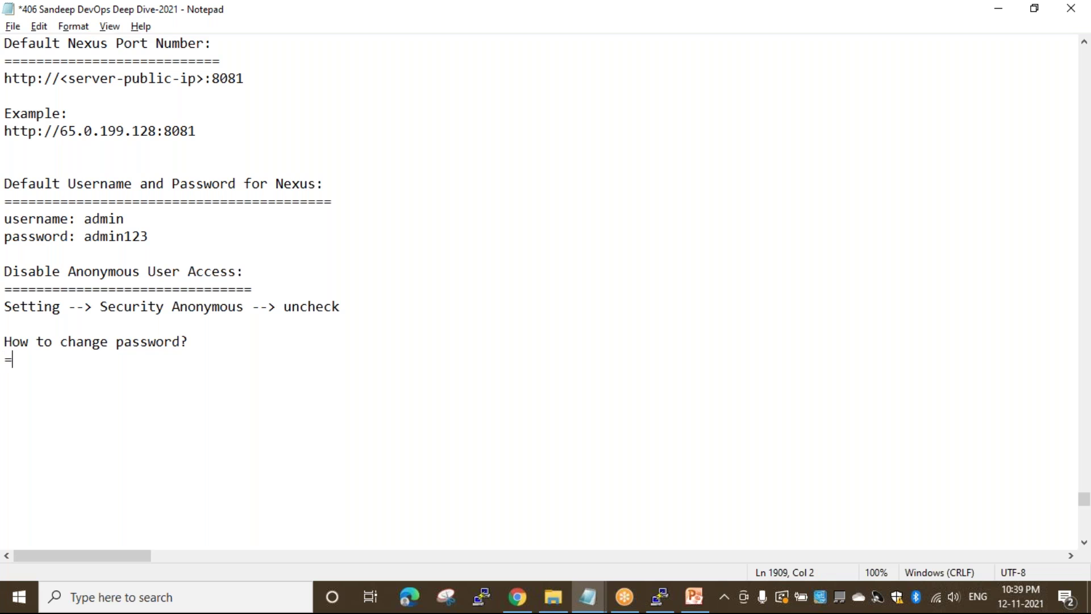
pyautogui.write('=======================')
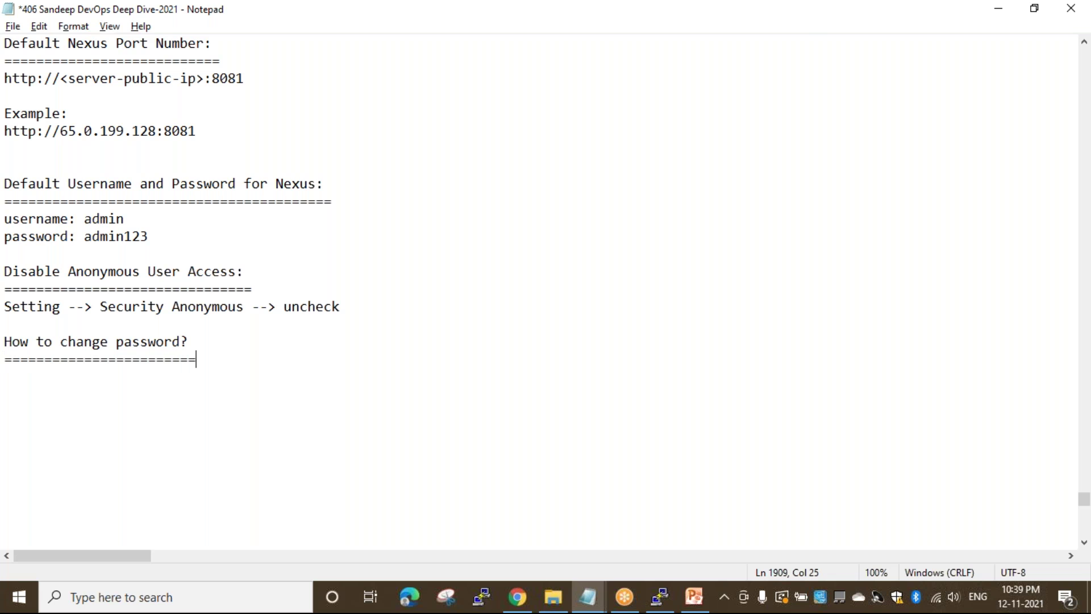
pyautogui.press('Return')
pyautogui.write('Click on Admin')
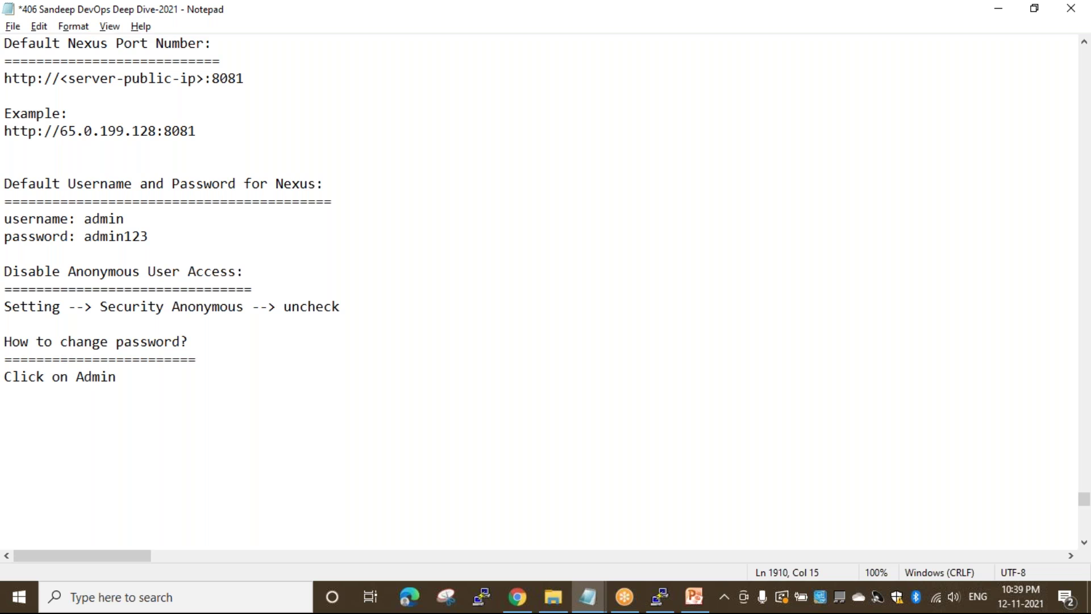
pyautogui.write(' Option -->')
# - Start the admin password change on the Nexus Account page, bringing up the Authenticate prompt
pyautogui.hotkey('alt', 'Tab')
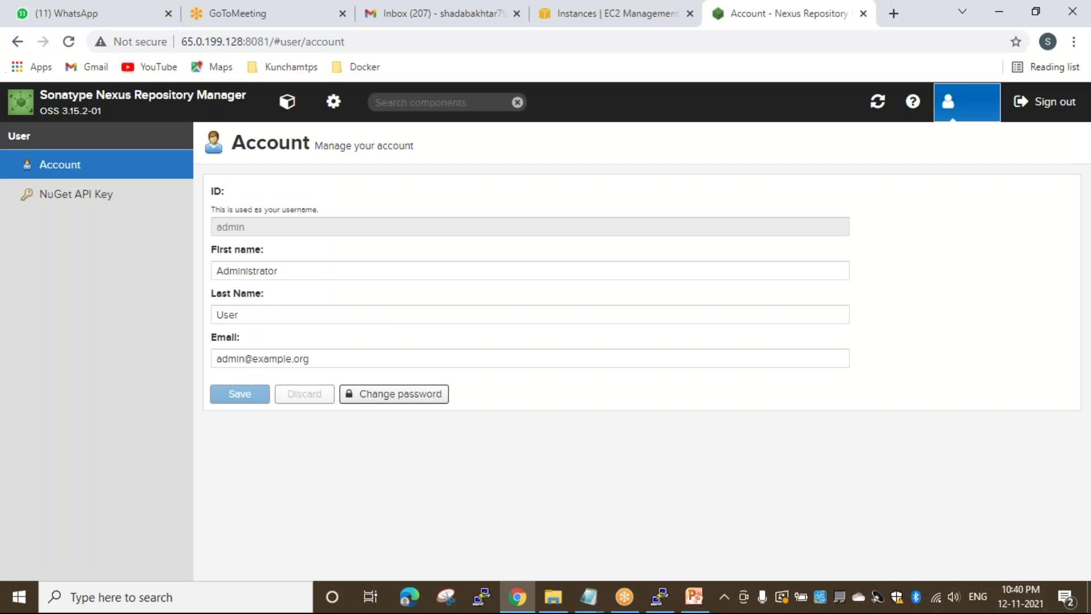
pyautogui.click(413, 401)
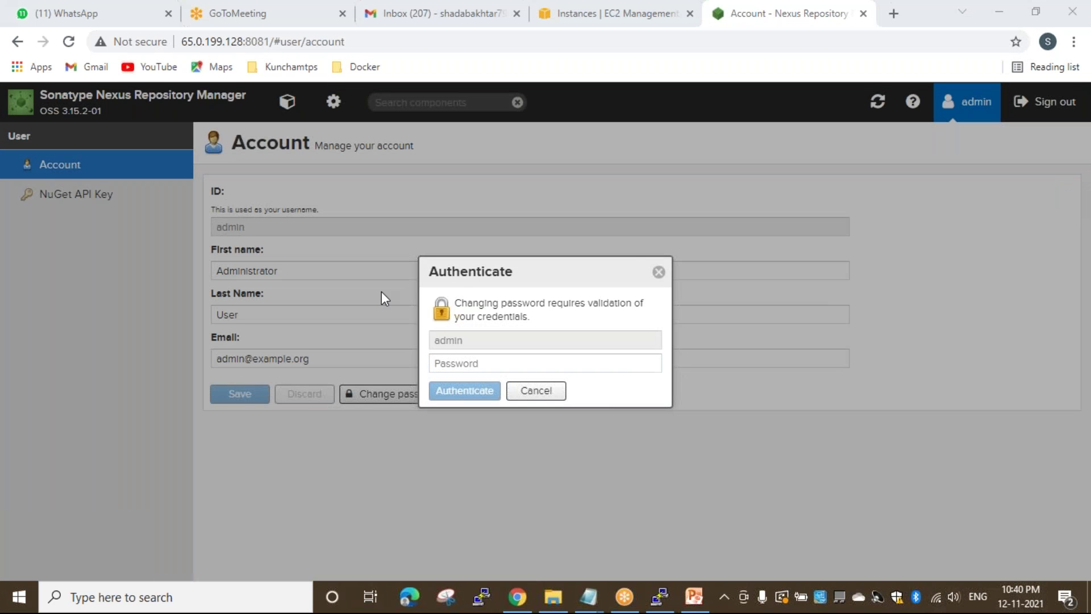
pyautogui.hotkey('alt', 'Tab')
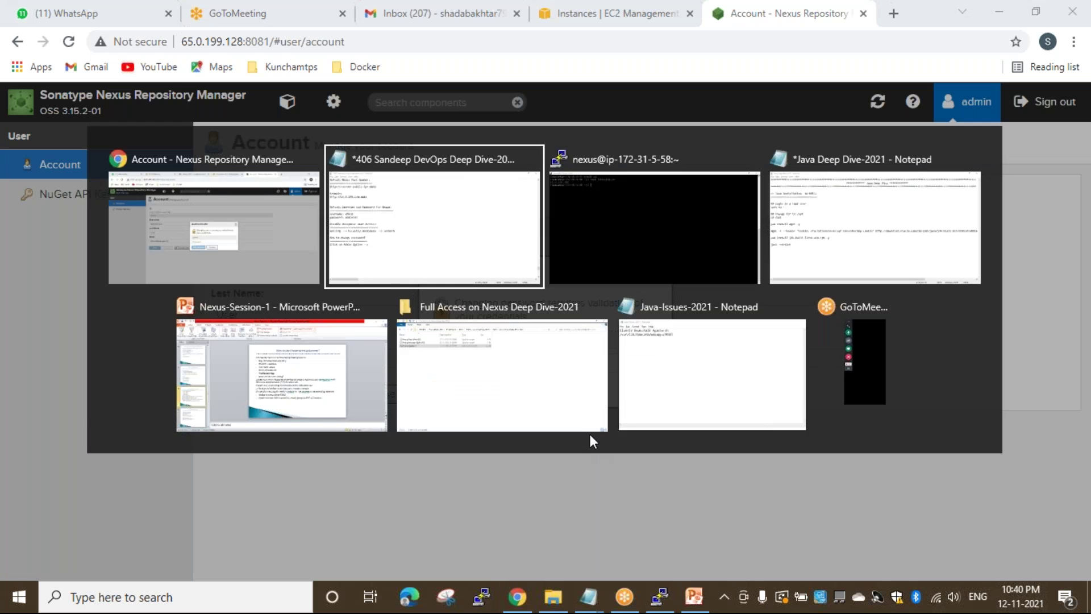
# - Append 'Click on Change Password -->' to the step line and save the notes
pyautogui.write('Click')
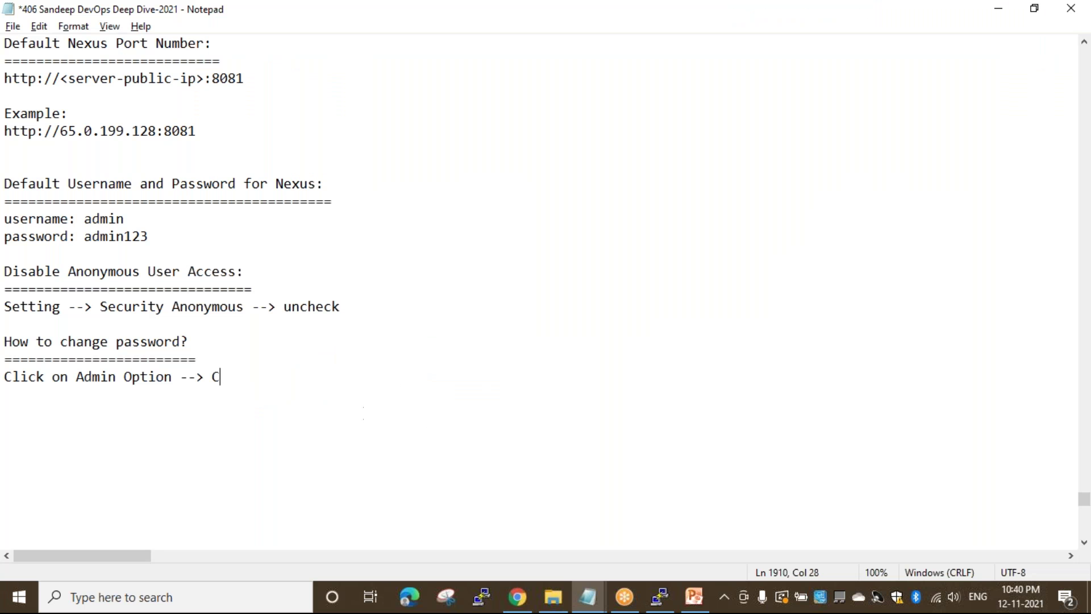
pyautogui.write(' on Change P')
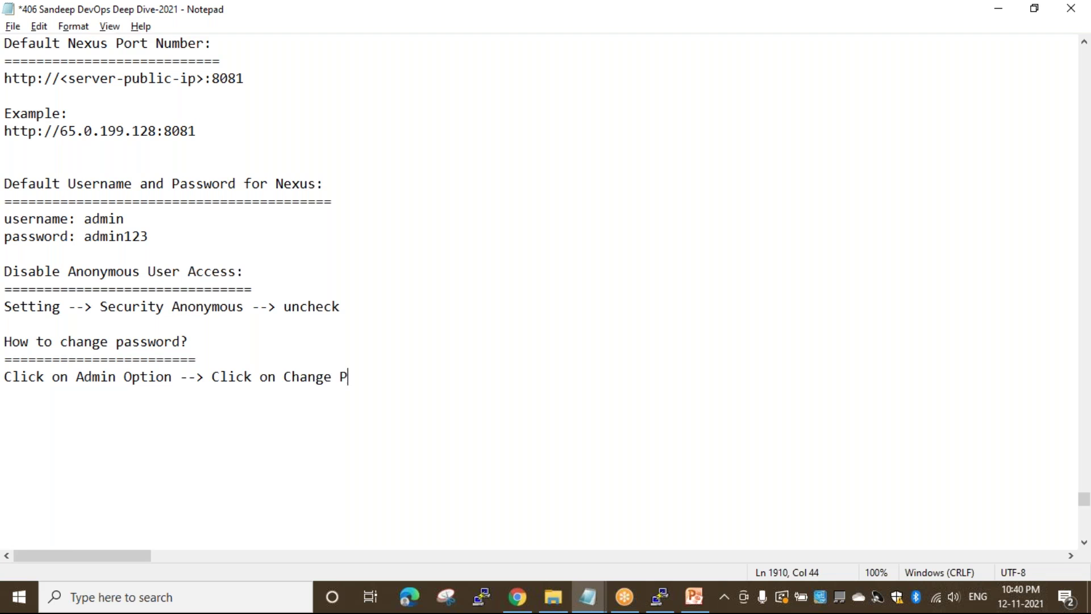
pyautogui.write('assword -->')
pyautogui.hotkey('ctrl', 's')
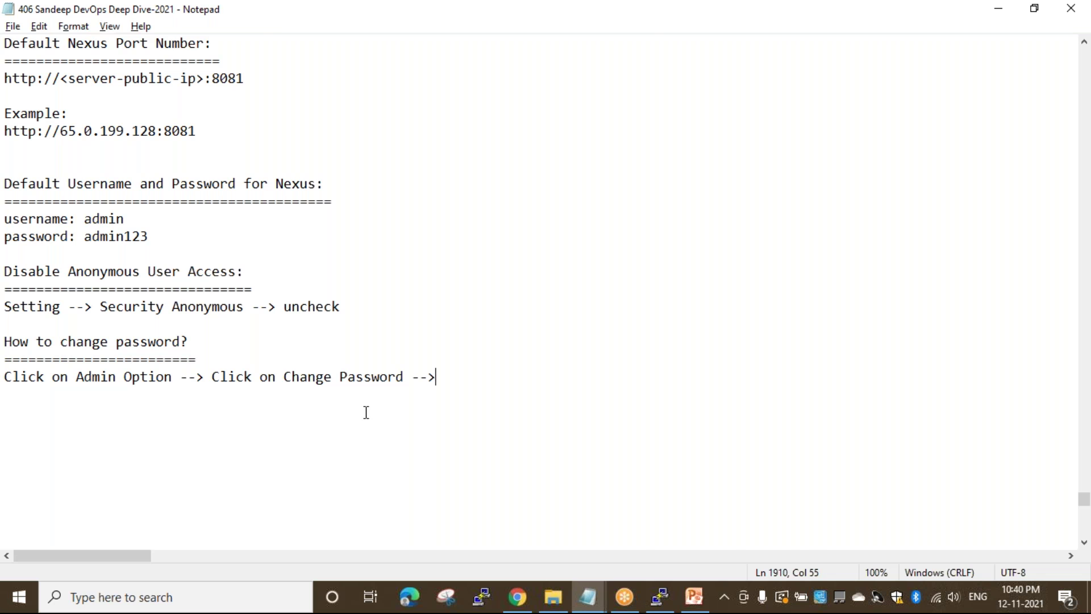
pyautogui.hotkey('alt', 'Tab')
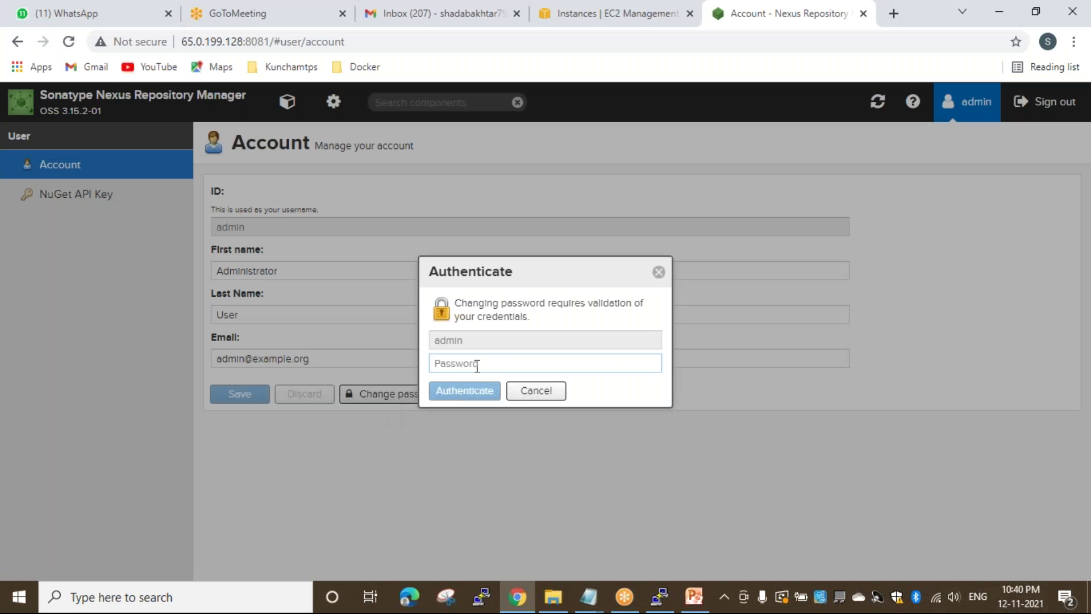
# - Authenticate with the current admin password and dismiss Chrome's breach warning and save-password prompt
pyautogui.click(452, 341)
pyautogui.click(454, 363)
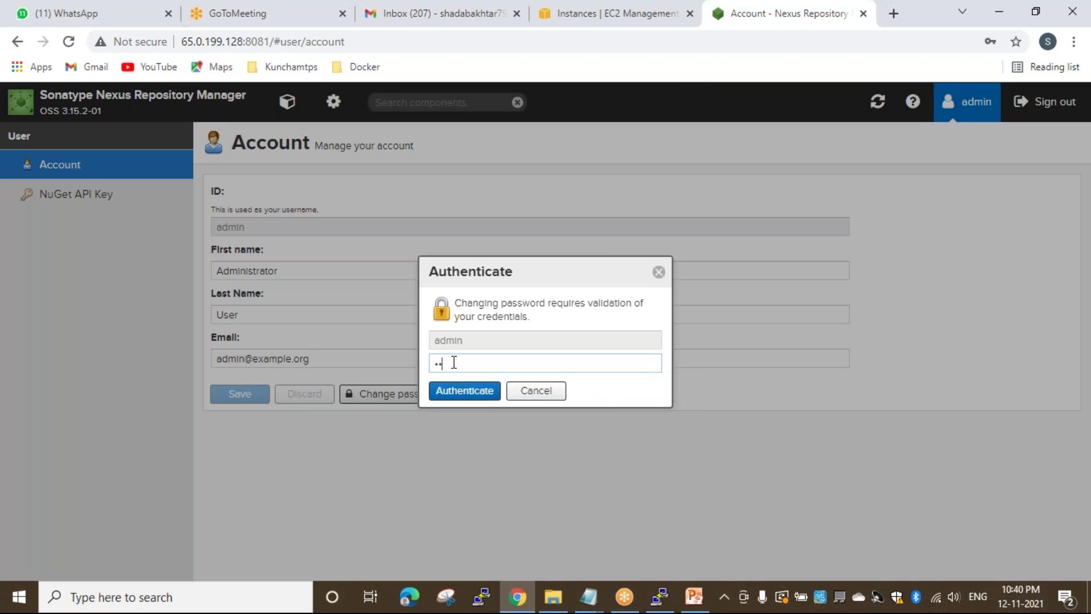
pyautogui.click(463, 391)
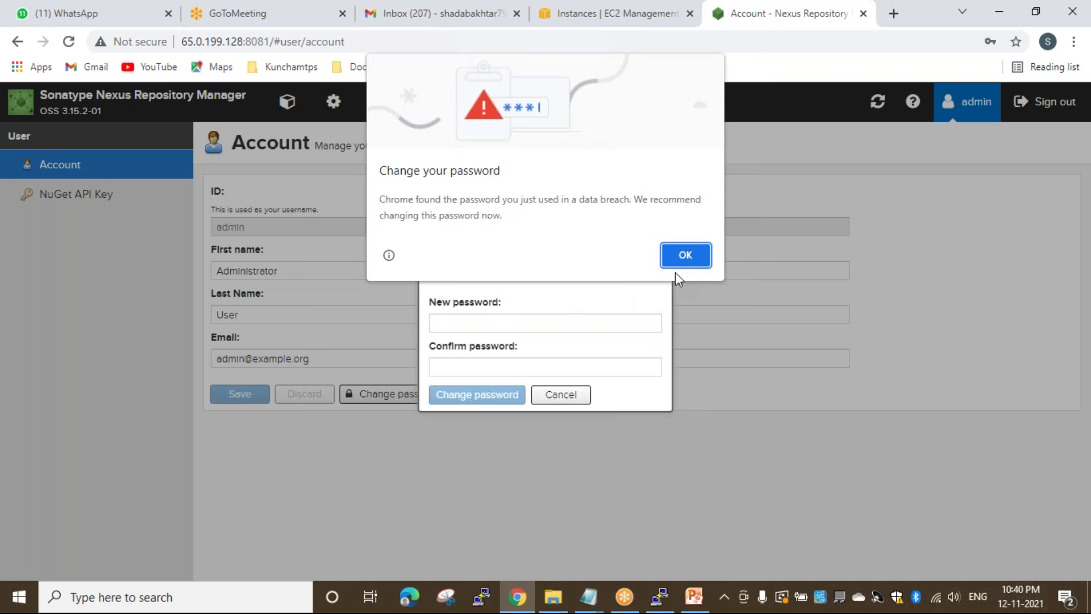
pyautogui.click(692, 256)
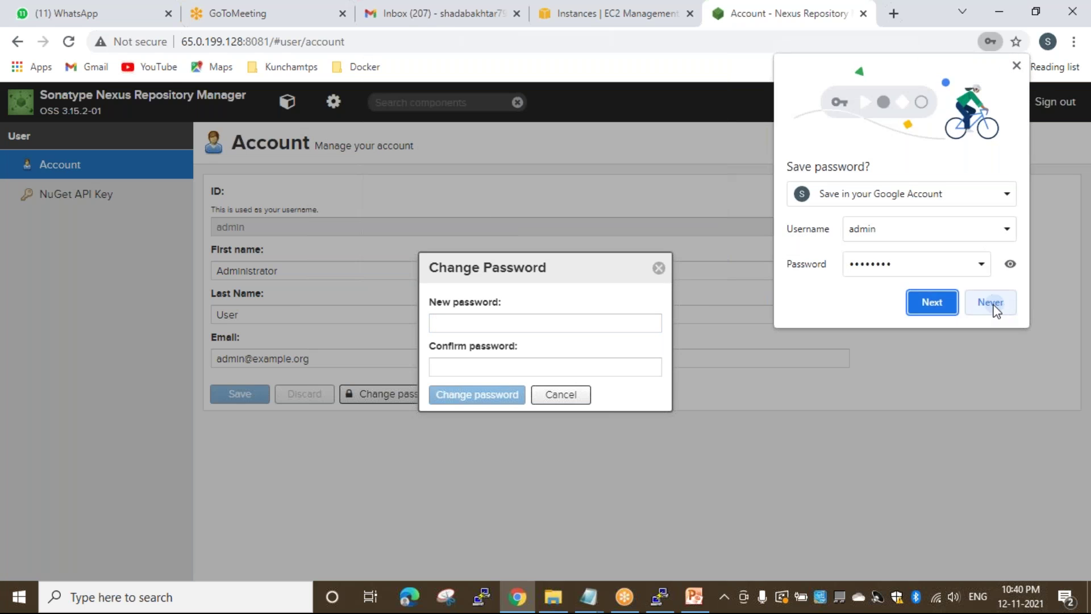
pyautogui.click(989, 301)
pyautogui.hotkey('alt', 'Tab')
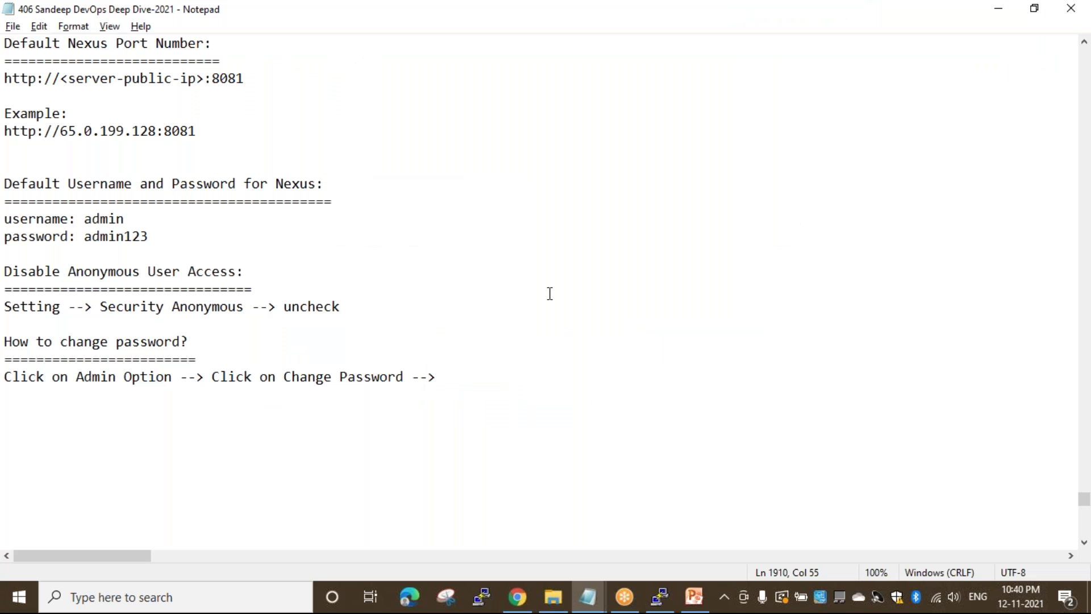
# - Finish the notes step line with 'Create New Password' and save the file
pyautogui.hotkey('alt', 'Tab')
pyautogui.hotkey('alt', 'Tab')
pyautogui.hotkey('alt', 'Tab')
pyautogui.hotkey('alt', 'Tab')
pyautogui.hotkey('alt', 'Tab')
pyautogui.hotkey('alt', 'Tab')
pyautogui.hotkey('alt', 'Tab')
pyautogui.hotkey('alt', 'Tab')
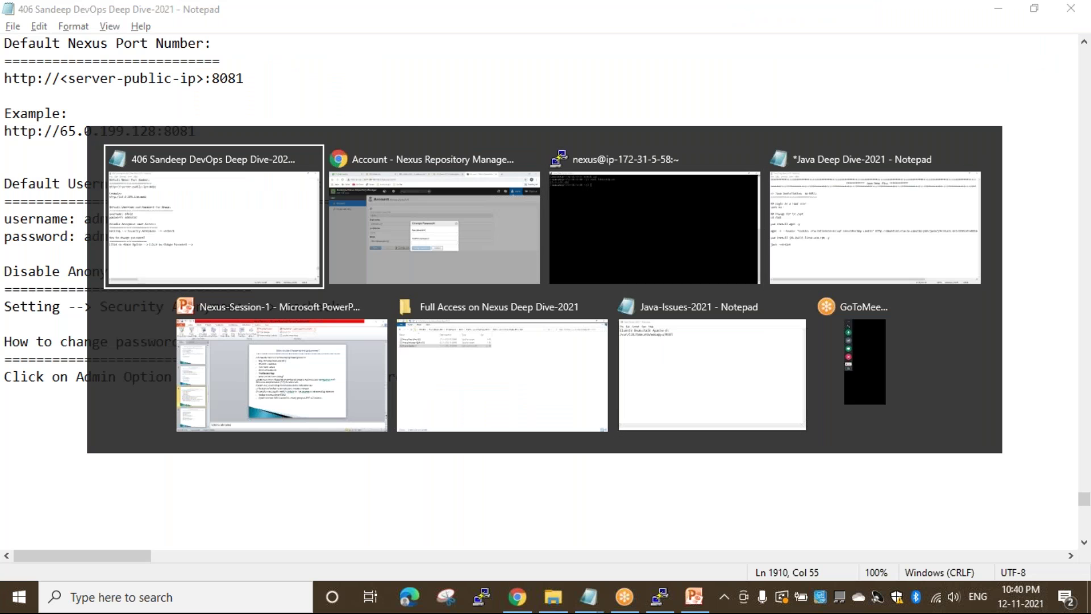
pyautogui.write('Cra')
pyautogui.press('BackSpace')
pyautogui.write('eate New Password')
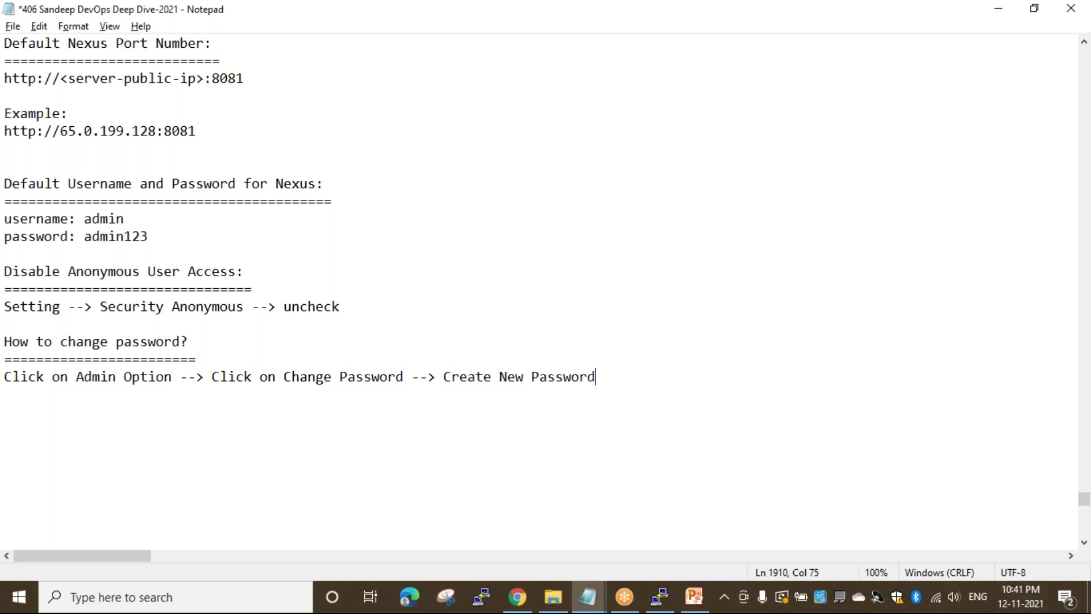
pyautogui.hotkey('ctrl', 's')
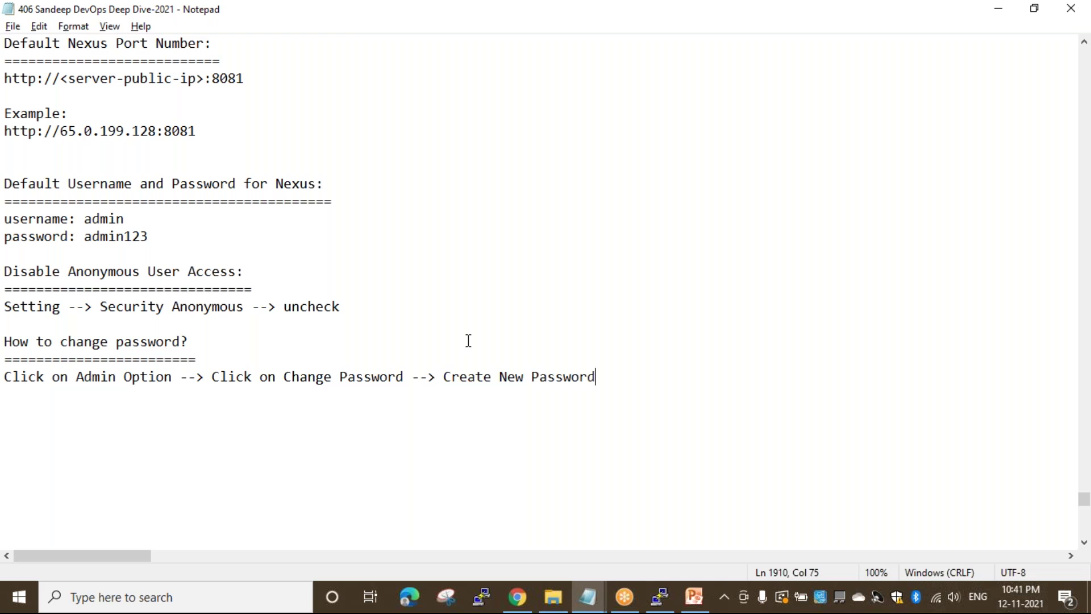
# - Enter a new admin password in the Change Password dialog and submit it
pyautogui.hotkey('alt', 'Tab')
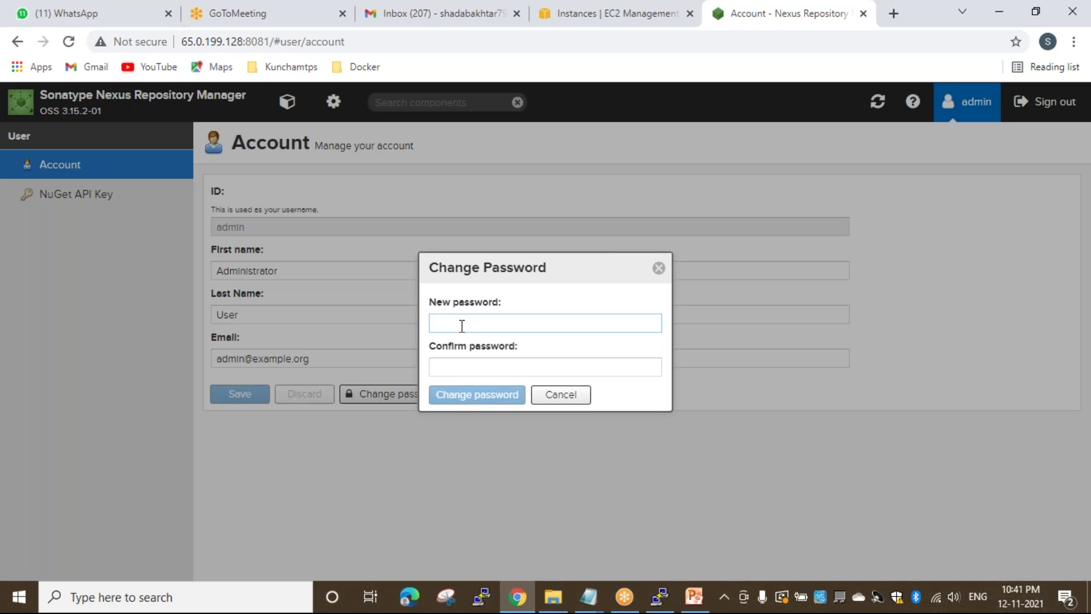
pyautogui.click(450, 359)
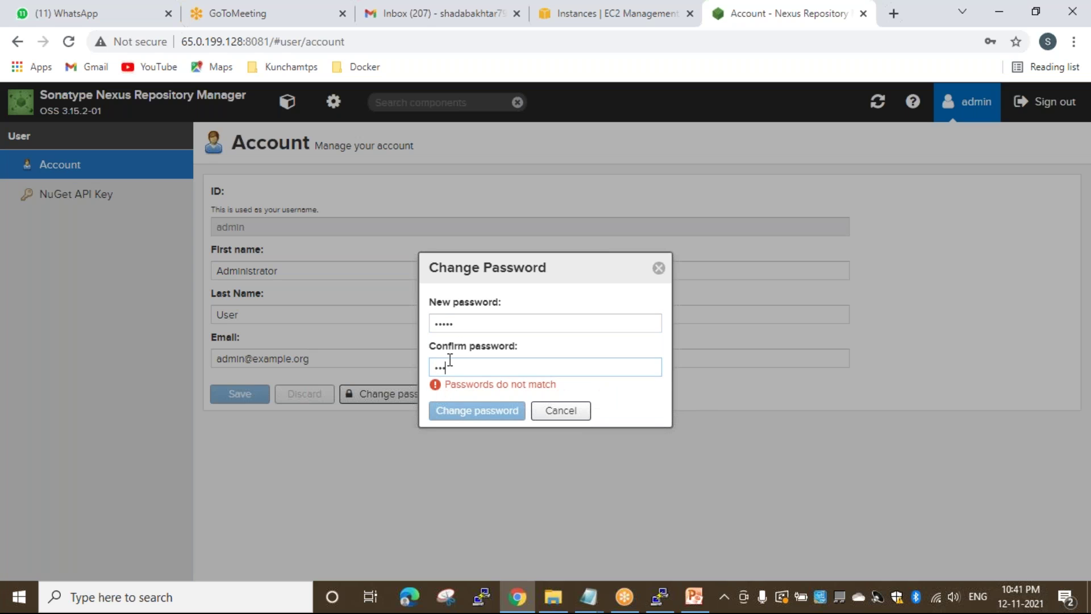
pyautogui.click(490, 398)
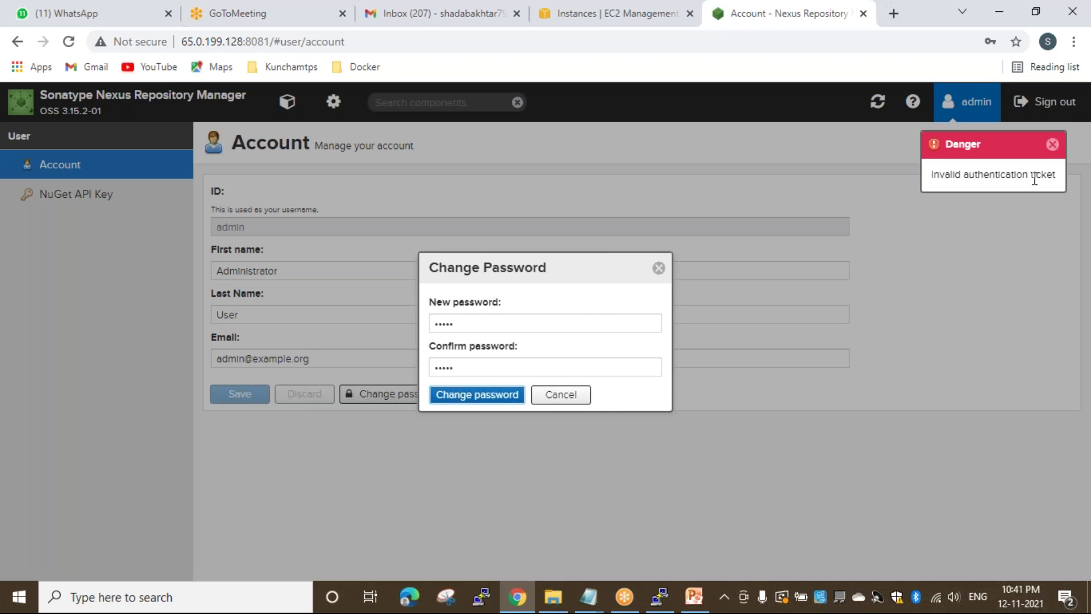
# - Retype the new and confirm passwords and resubmit; Nexus rejects it as an invalid authentication ticket
pyautogui.click(470, 319)
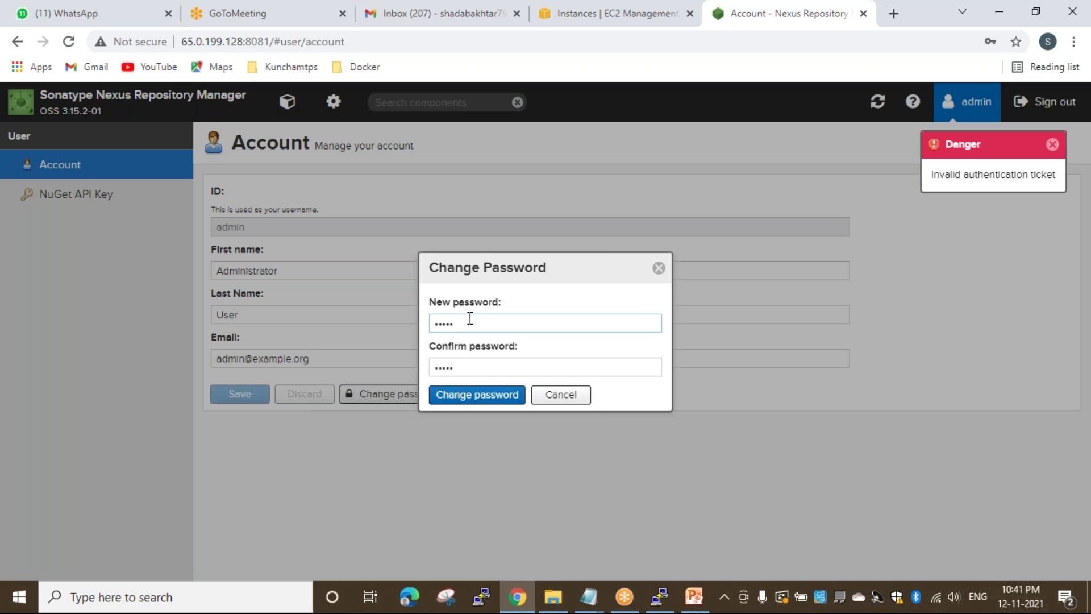
pyautogui.press('BackSpace')
pyautogui.press('BackSpace')
pyautogui.press('BackSpace')
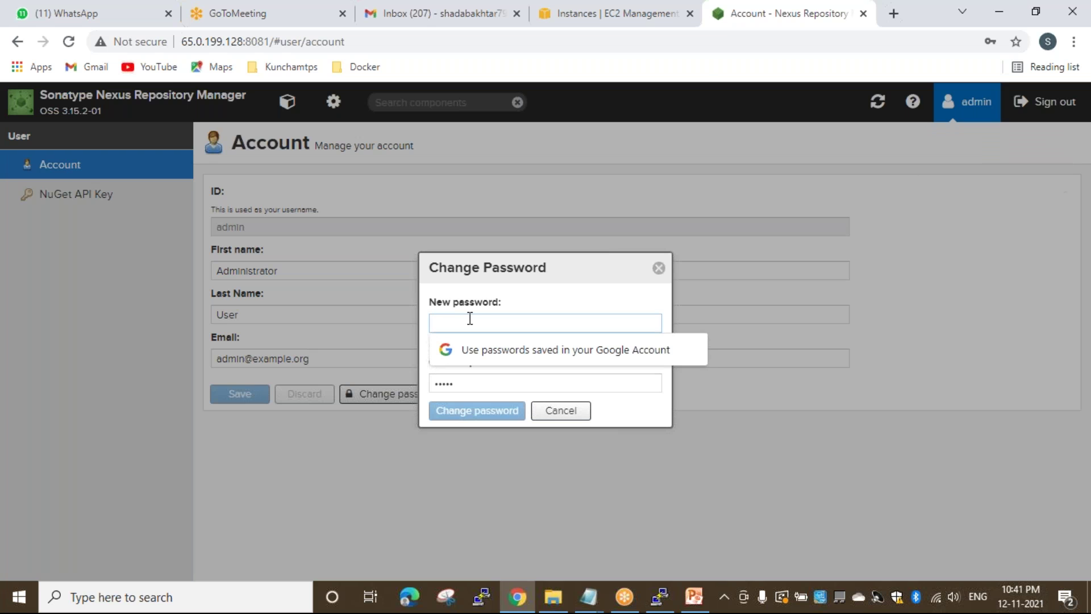
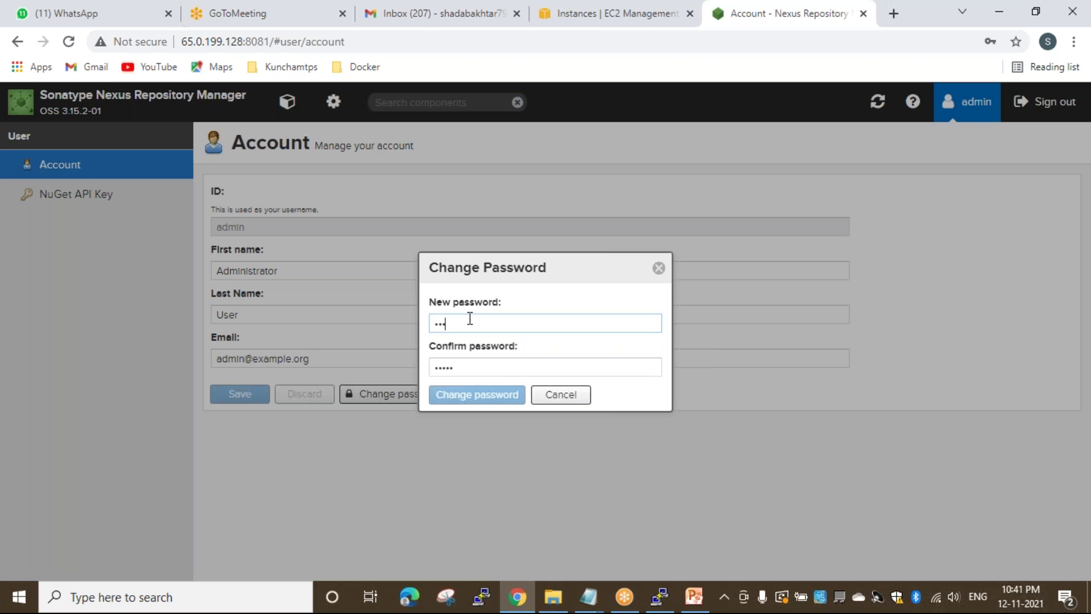
pyautogui.click(478, 362)
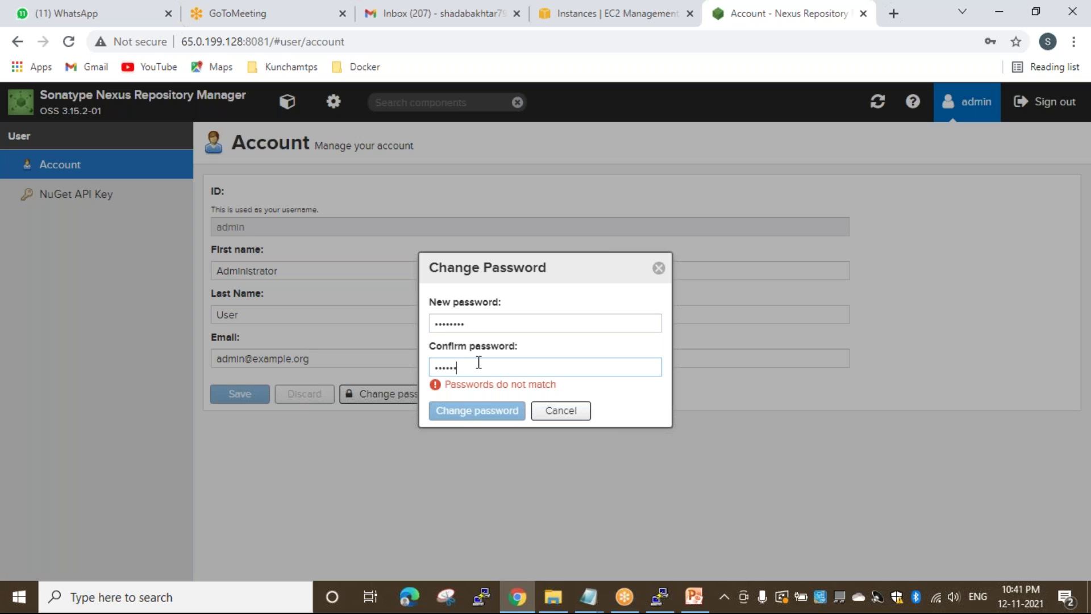
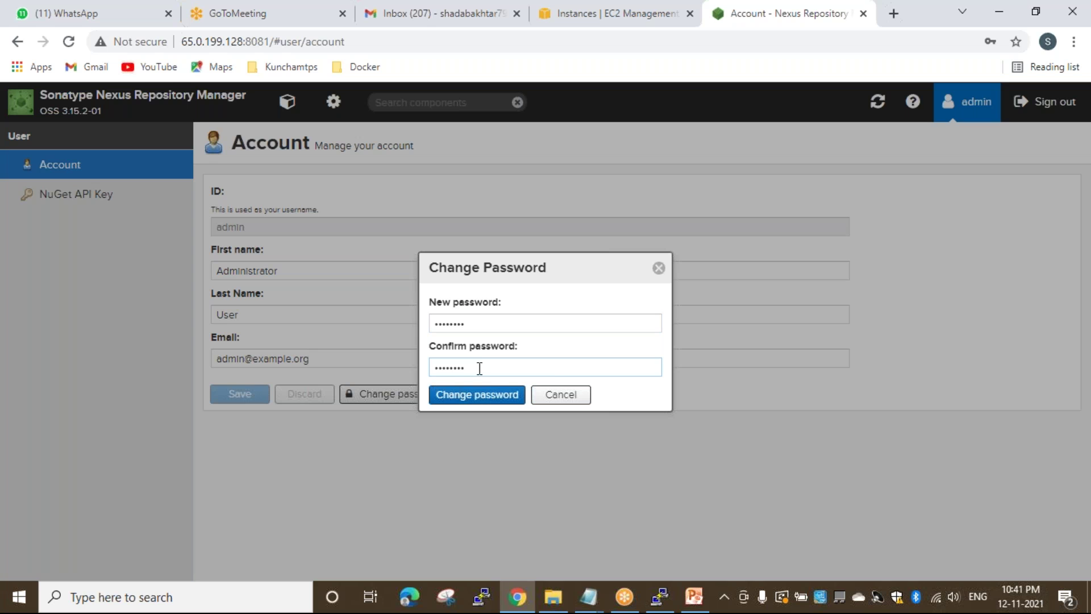
pyautogui.click(477, 398)
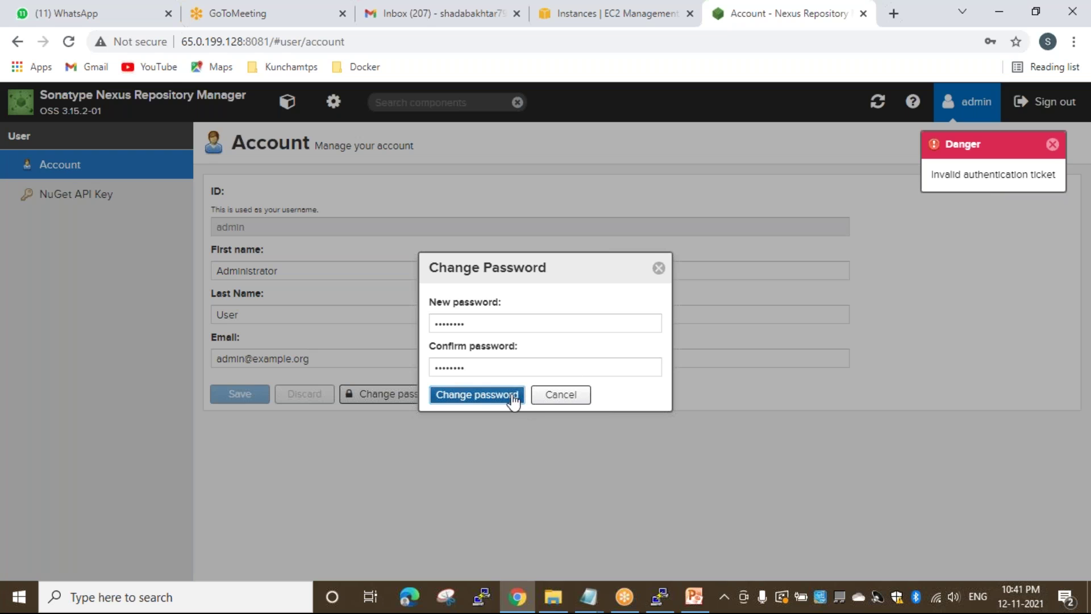
pyautogui.click(476, 322)
# - Retry with a longer new password and matching confirmation, then dismiss the invalid-ticket error
pyautogui.press('BackSpace')
pyautogui.press('BackSpace')
pyautogui.press('BackSpace')
pyautogui.press('BackSpace')
pyautogui.press('BackSpace')
pyautogui.press('BackSpace')
pyautogui.press('BackSpace')
pyautogui.press('BackSpace')
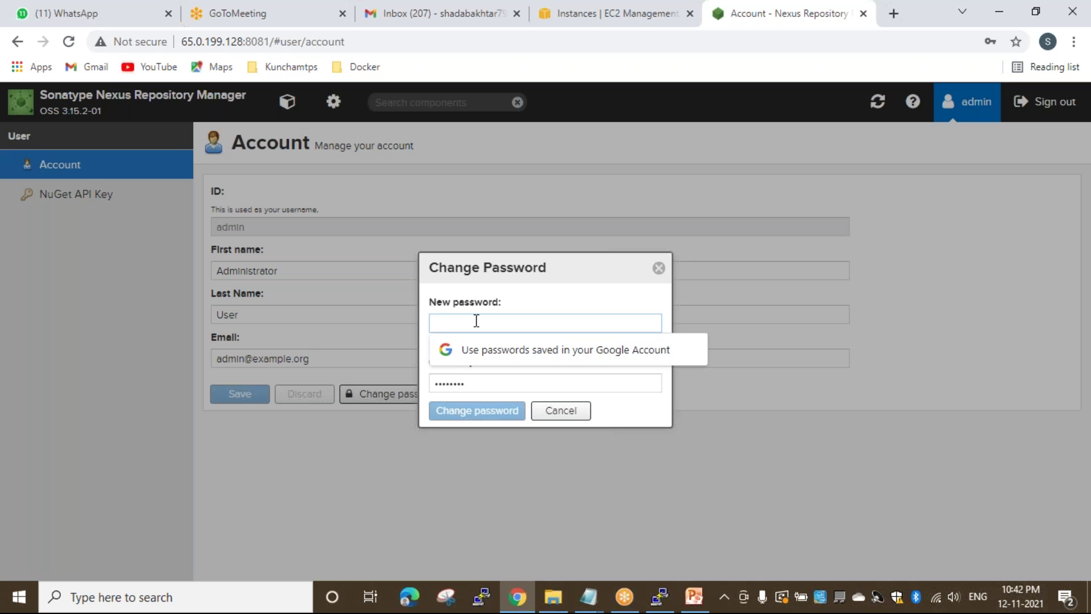
pyautogui.write('adm')
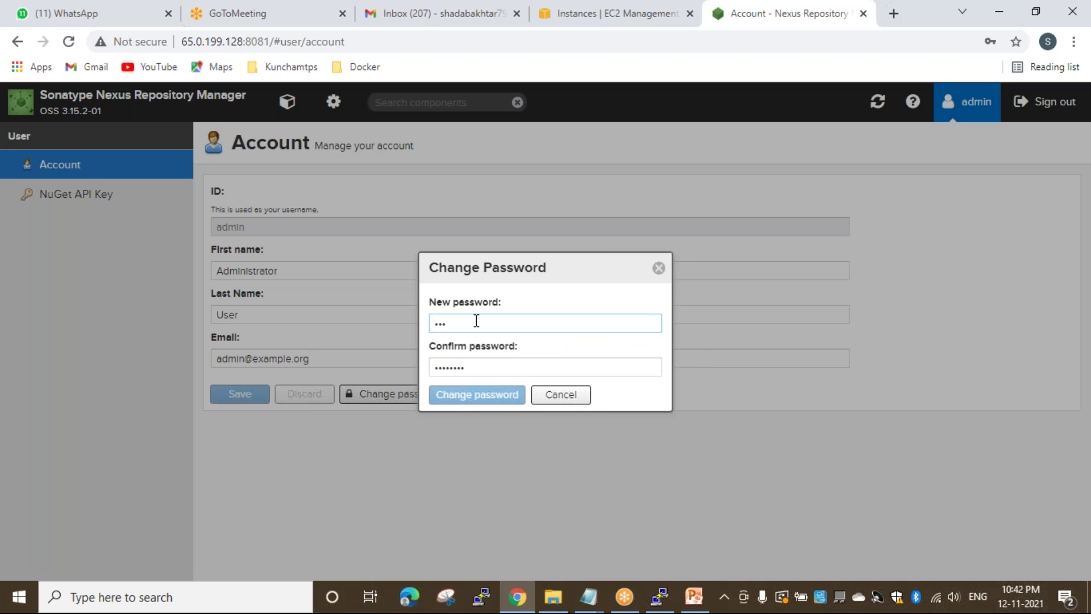
pyautogui.press('BackSpace')
pyautogui.press('BackSpace')
pyautogui.press('BackSpace')
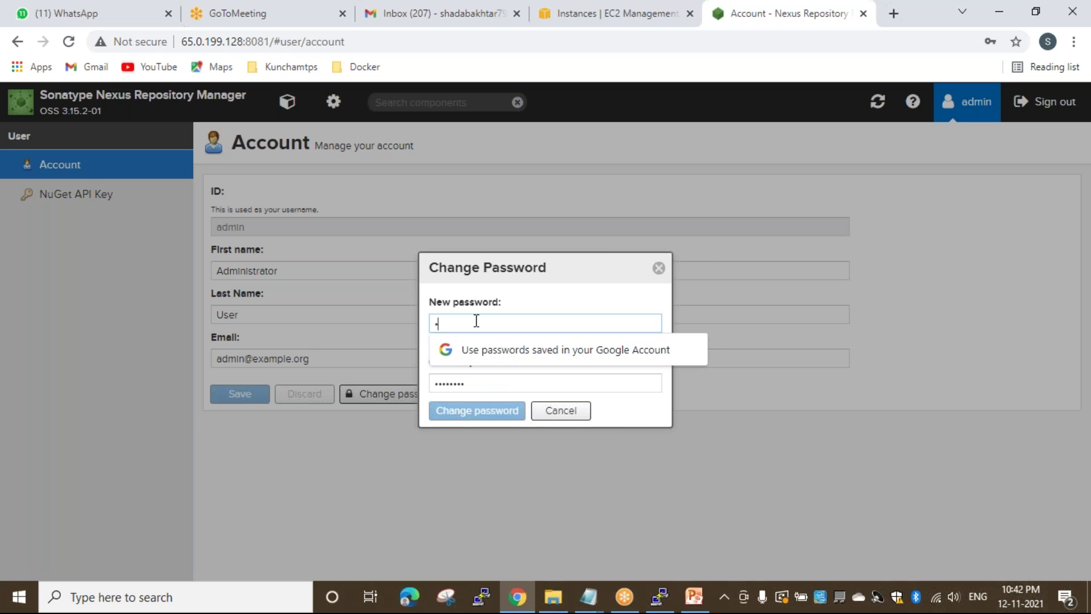
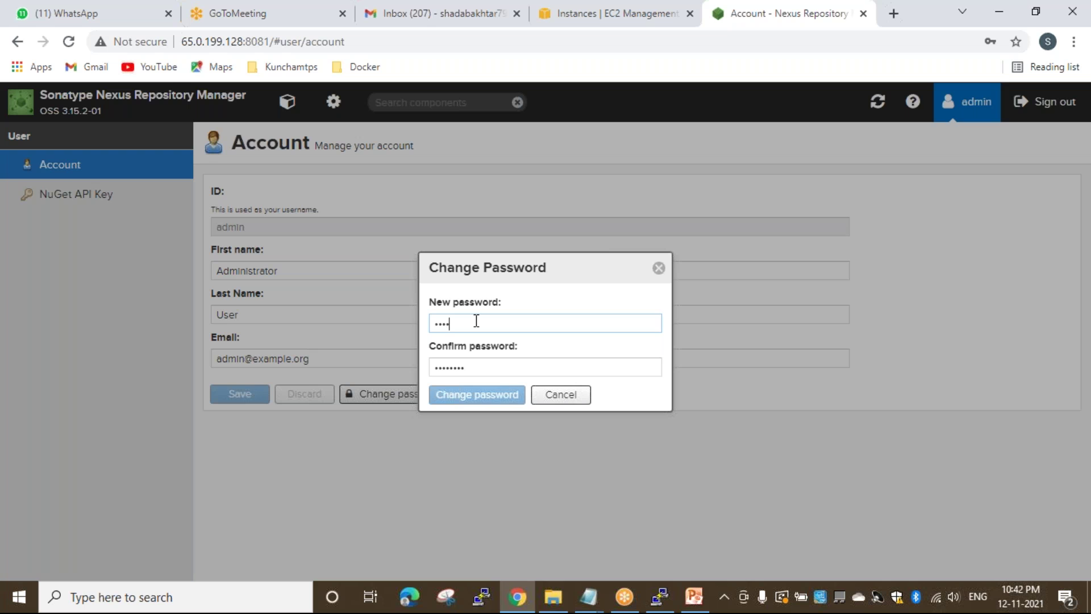
pyautogui.click(479, 366)
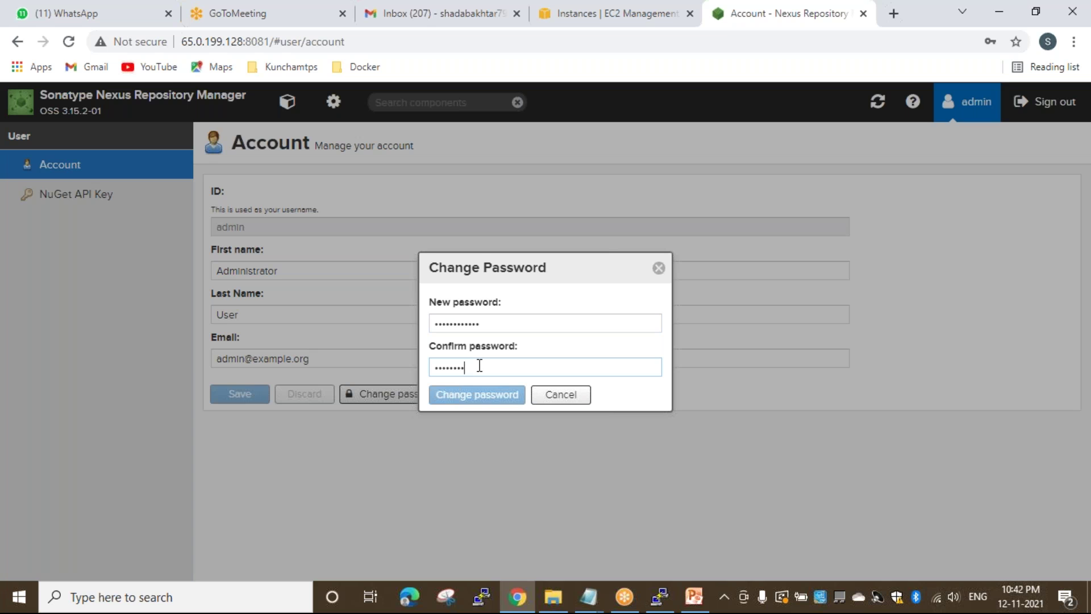
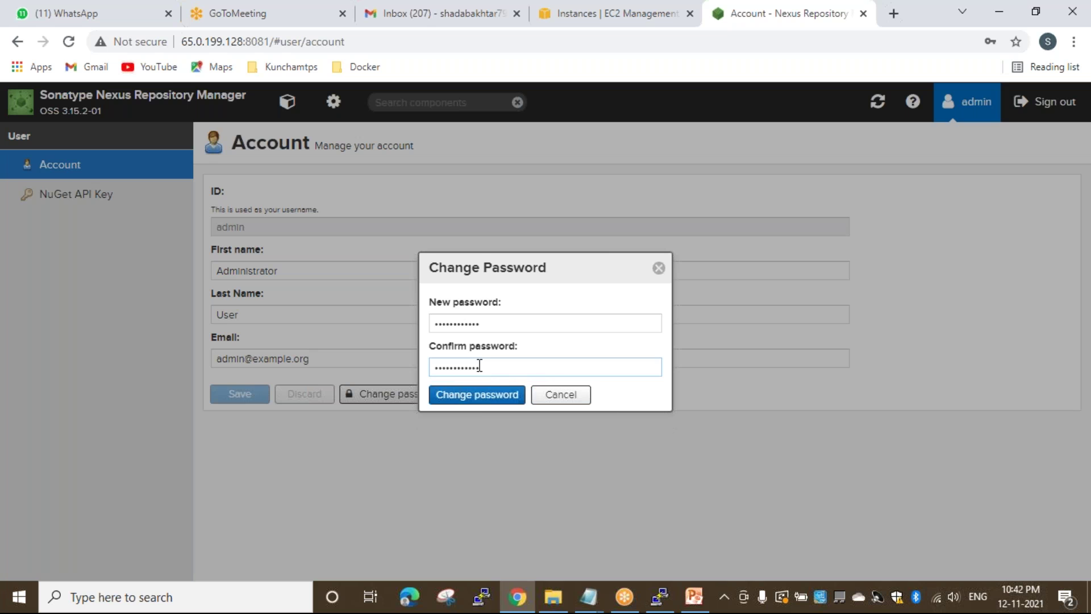
pyautogui.click(479, 404)
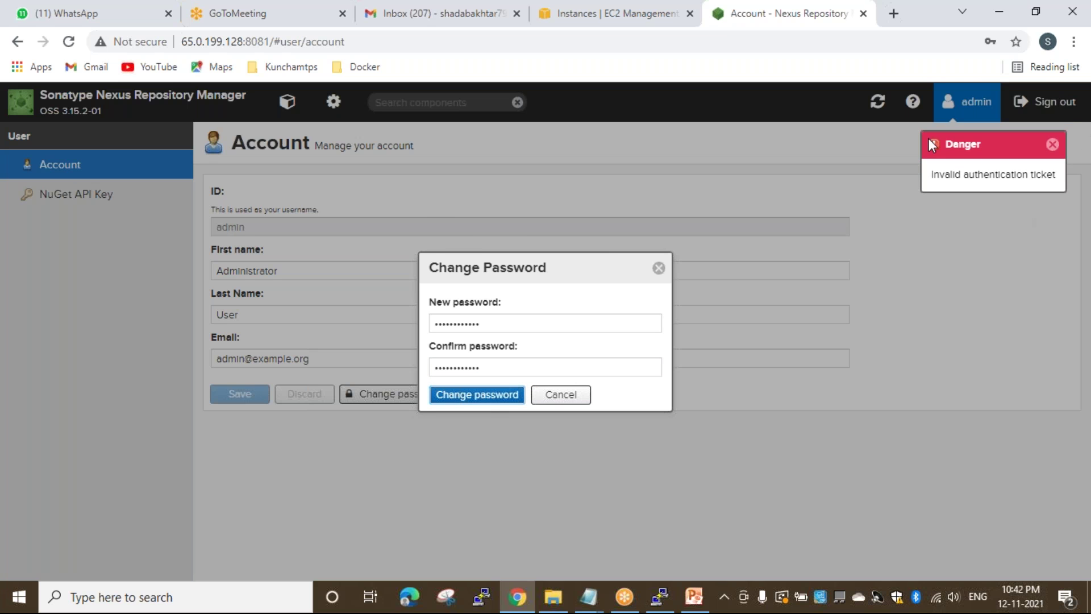
pyautogui.click(1052, 149)
# - Cancel the password dialog, view the NuGet API Key page, and return to Account
pyautogui.click(557, 399)
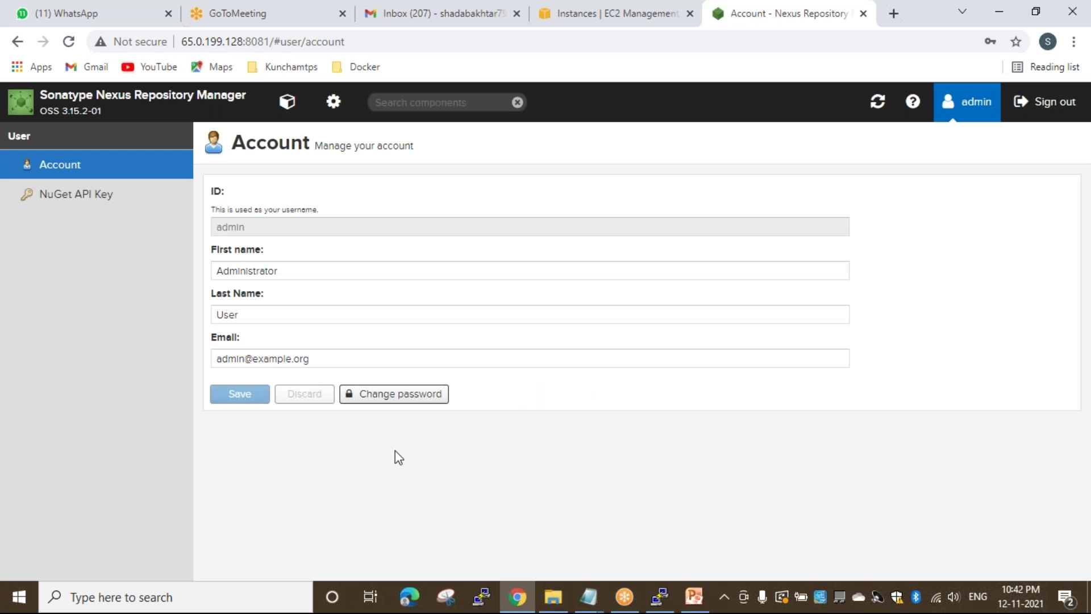
pyautogui.click(103, 204)
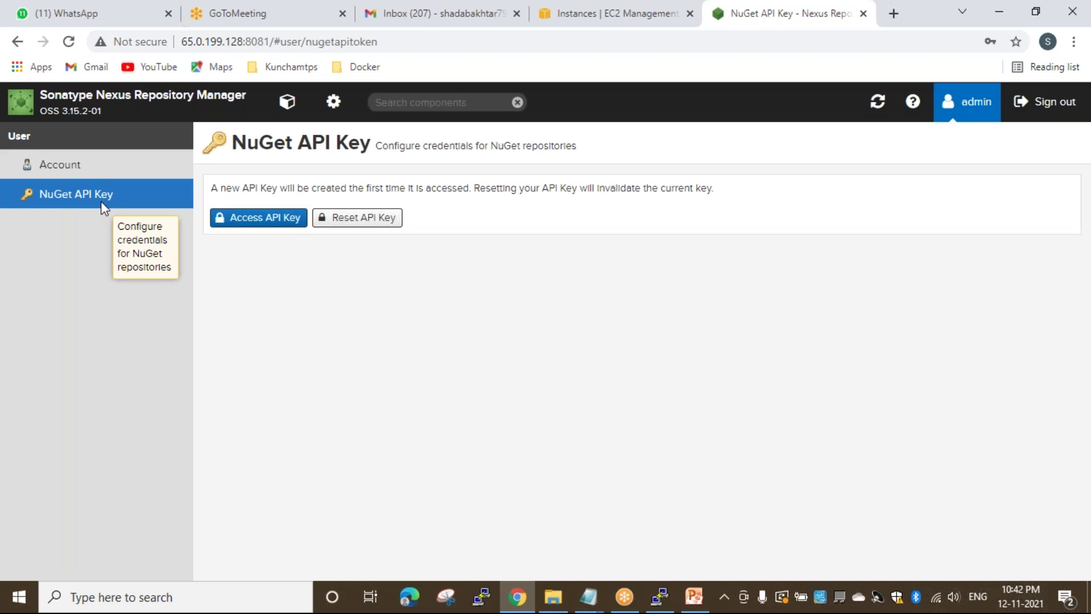
pyautogui.click(83, 169)
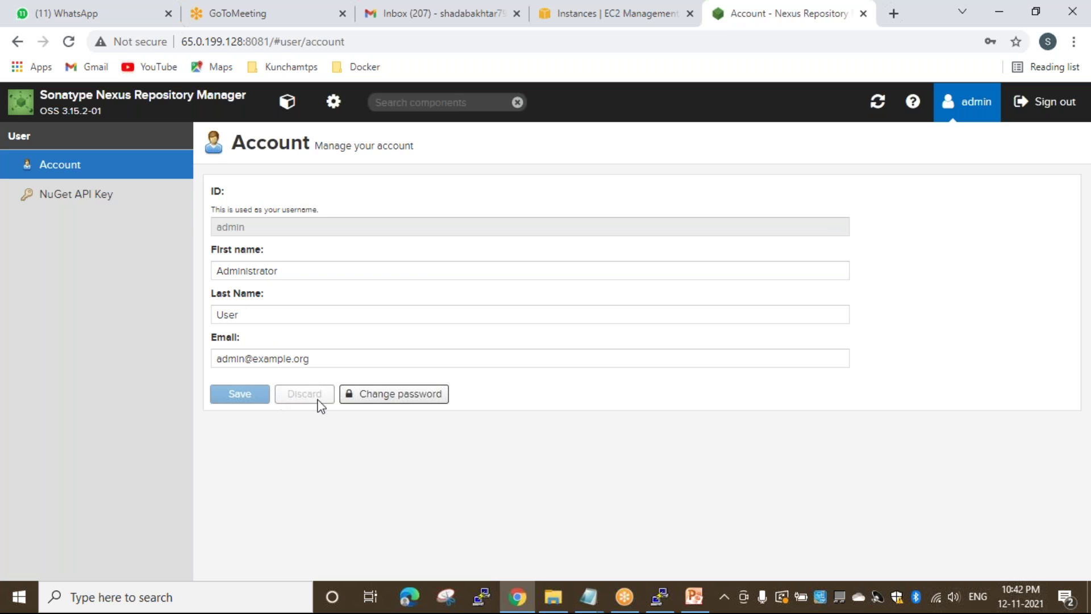
# - Re-authenticate with the current admin password and dismiss Chrome's breach and save-password popups
pyautogui.click(385, 393)
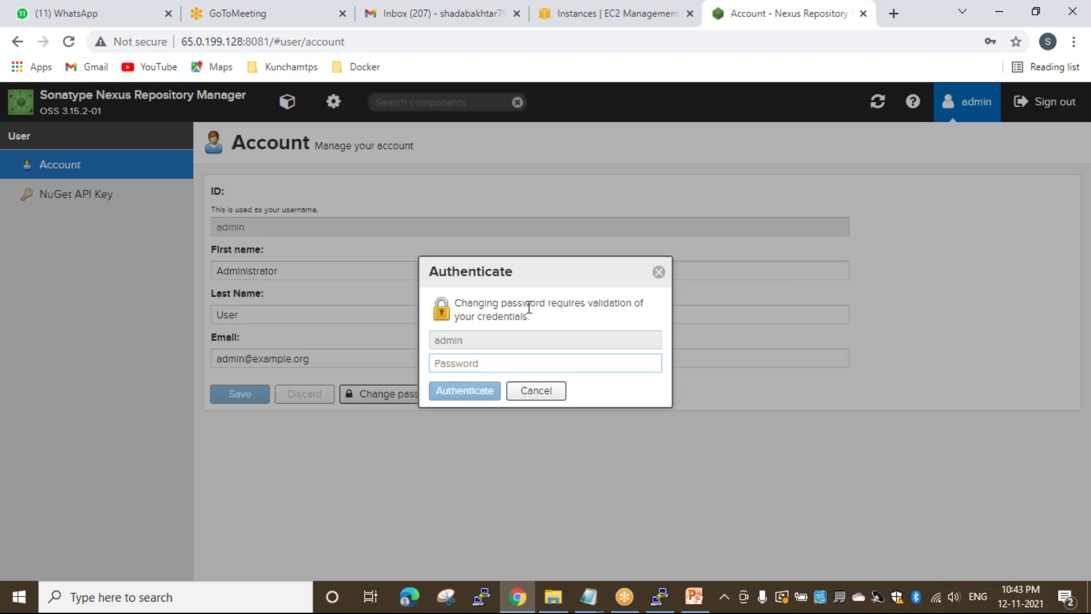
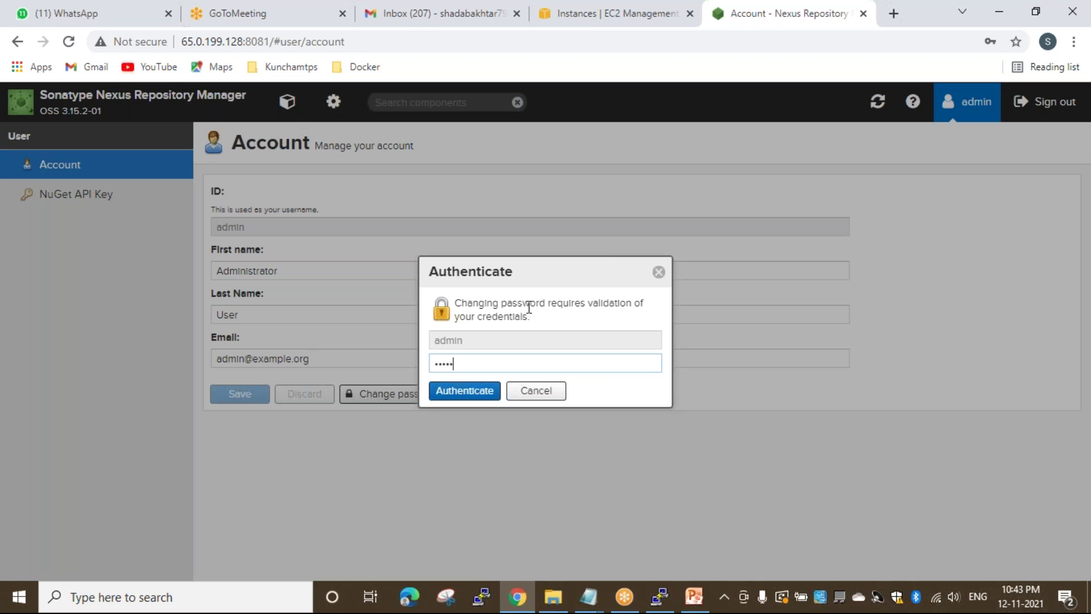
pyautogui.click(489, 388)
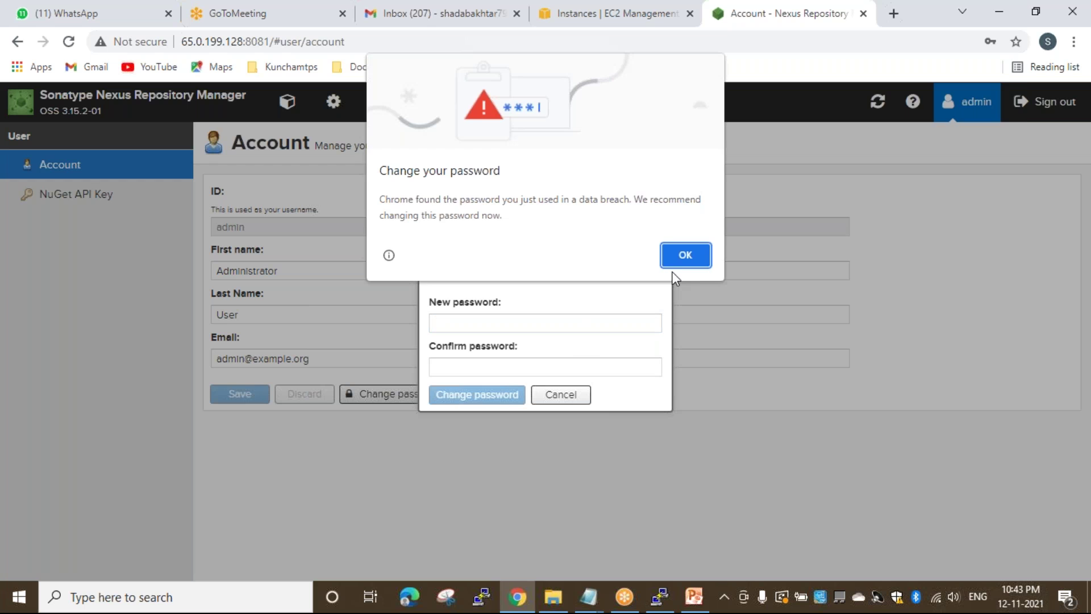
pyautogui.click(682, 256)
pyautogui.click(990, 302)
pyautogui.click(482, 324)
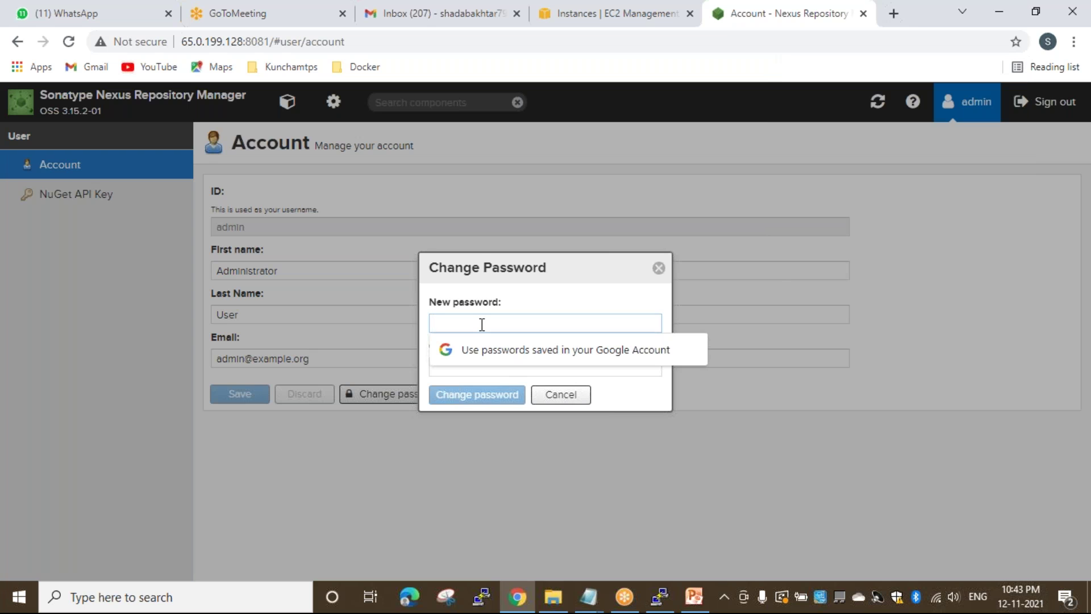
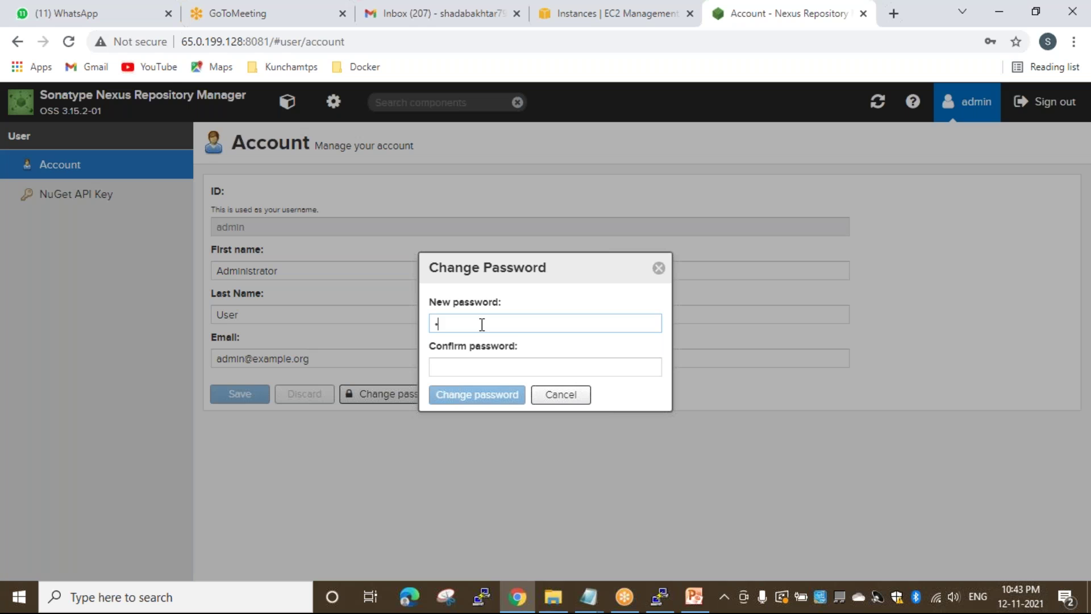
# - Enter and confirm the new admin password and submit; dismiss the invalid-ticket error and cancel the dialog
pyautogui.click(445, 368)
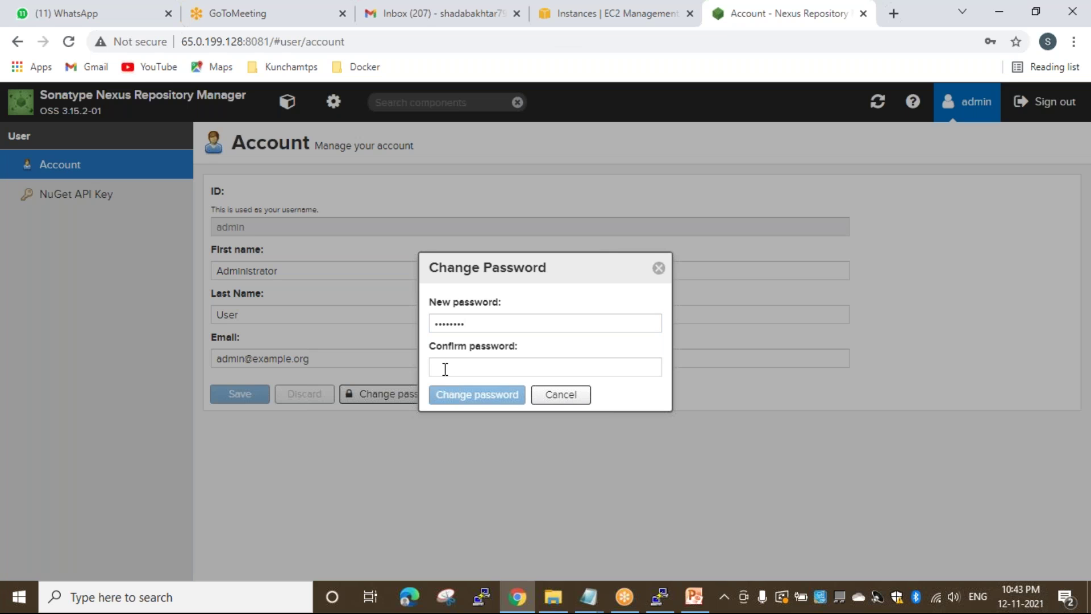
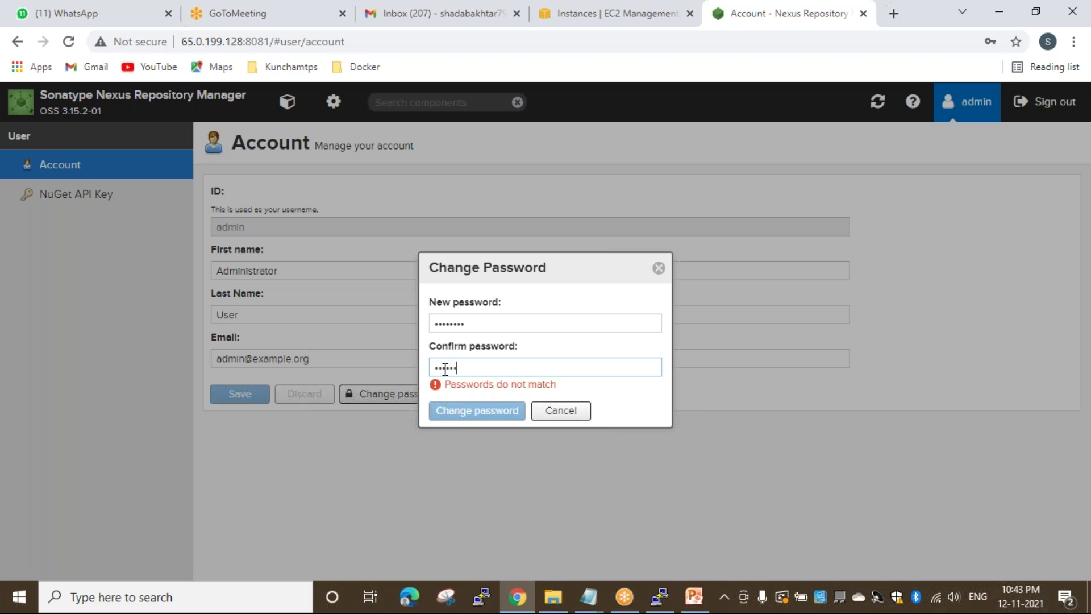
pyautogui.click(467, 397)
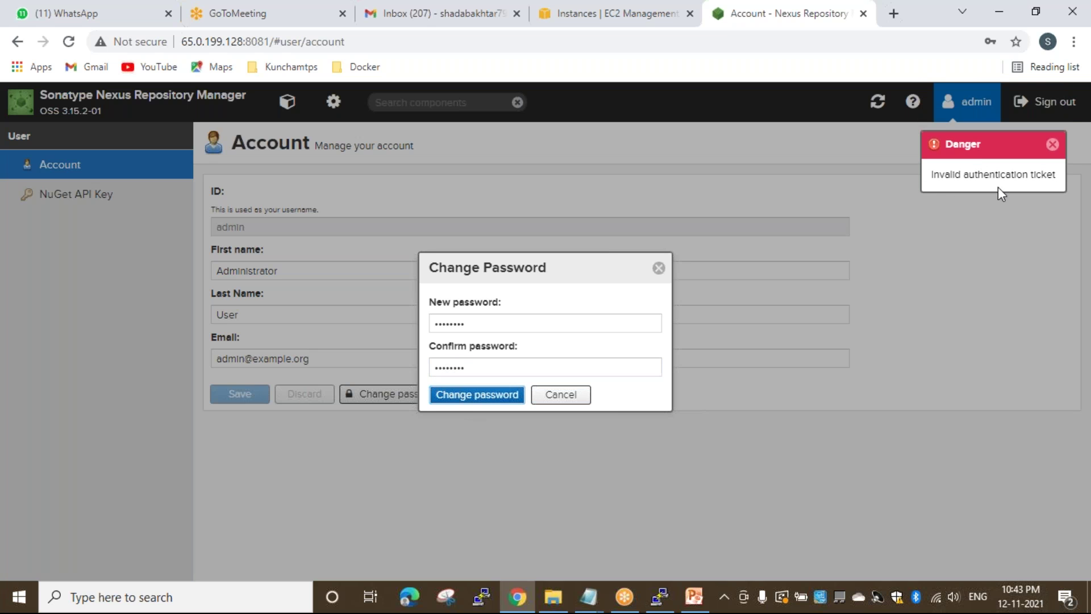
pyautogui.click(1052, 145)
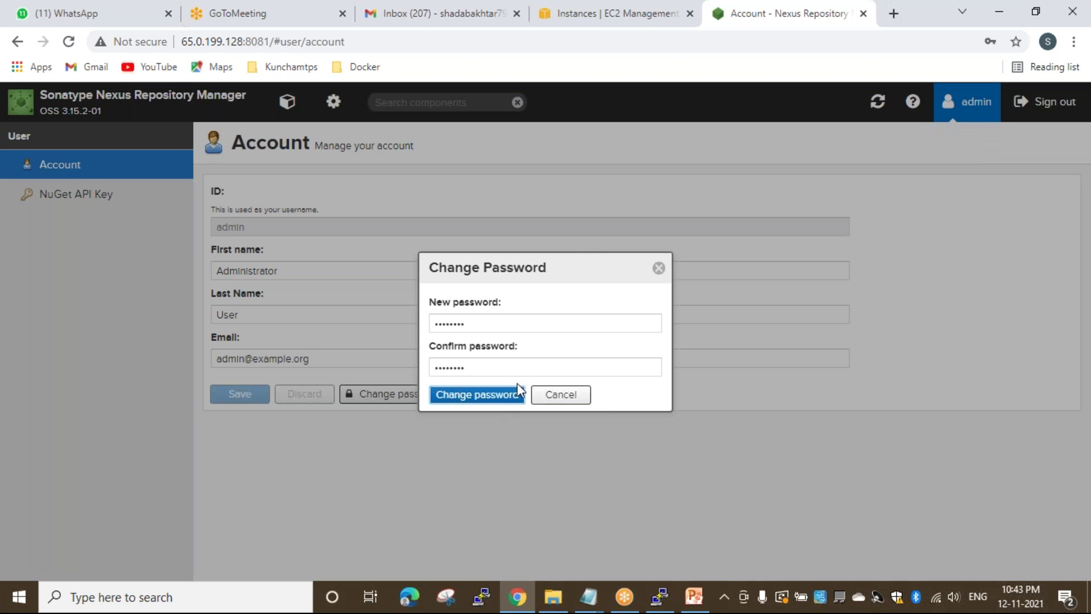
pyautogui.click(566, 397)
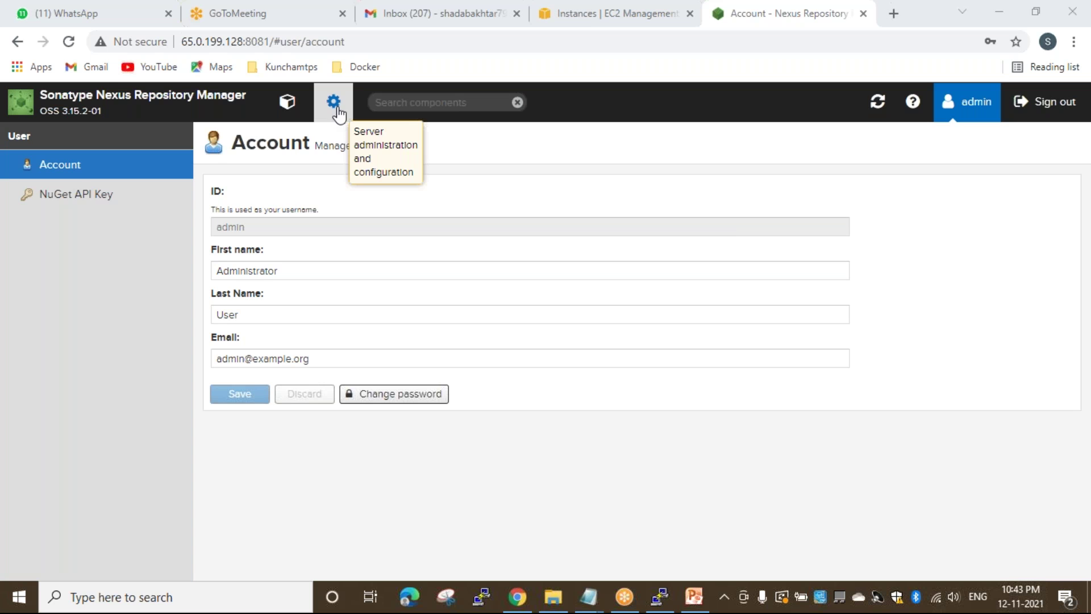
pyautogui.click(87, 196)
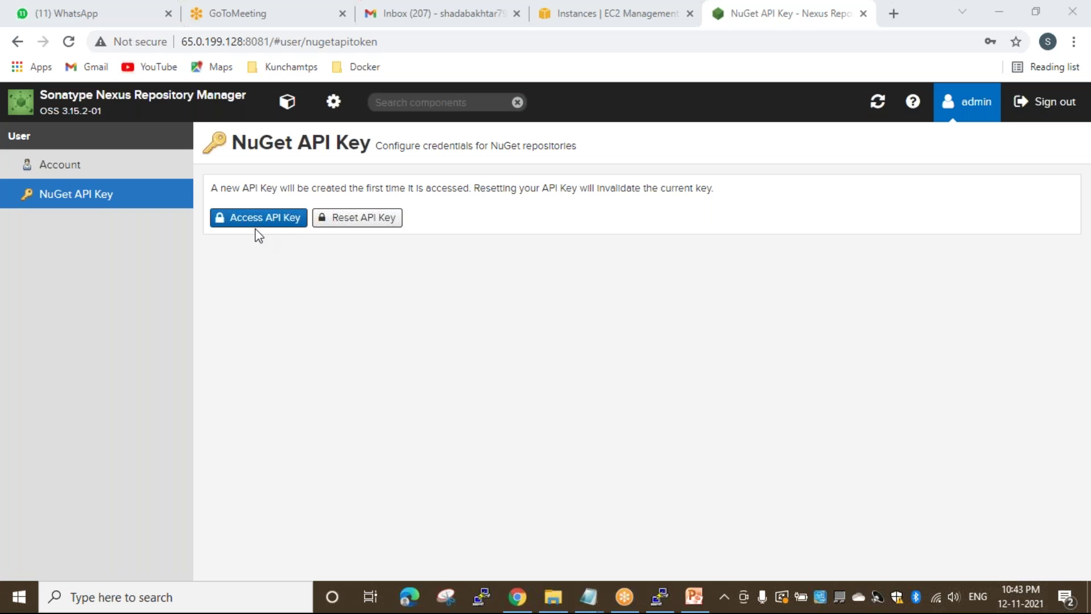
pyautogui.click(208, 193)
pyautogui.moveTo(208, 193); pyautogui.dragTo(633, 194)
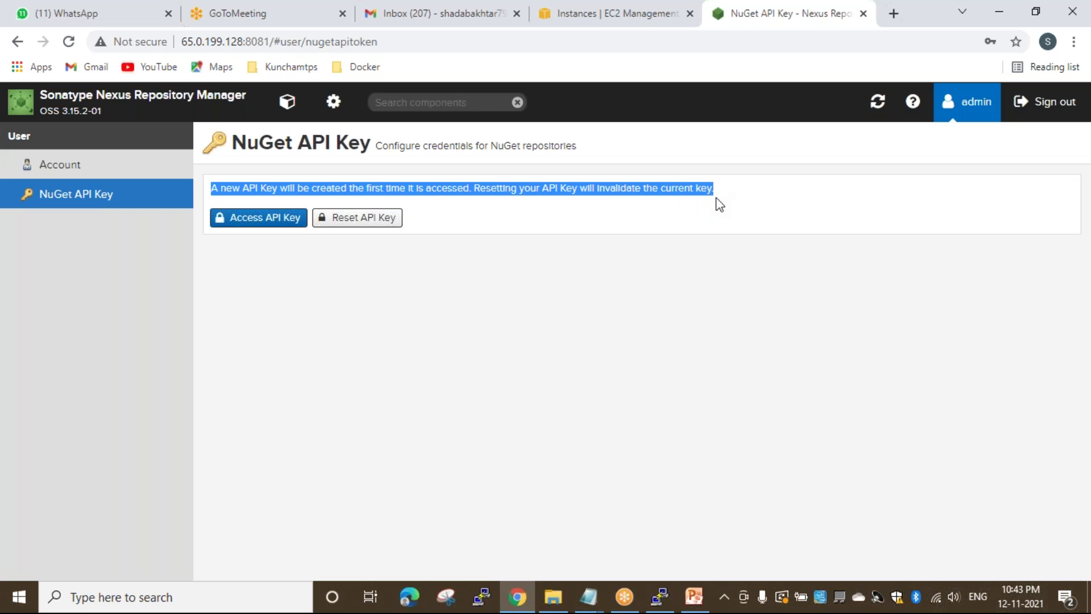
pyautogui.click(257, 221)
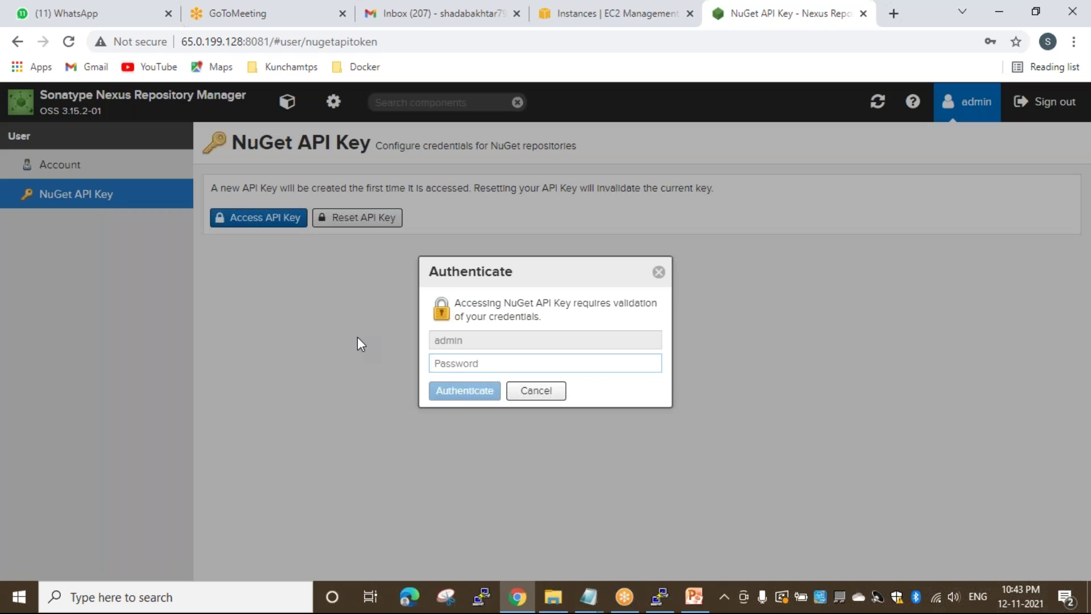
pyautogui.click(539, 390)
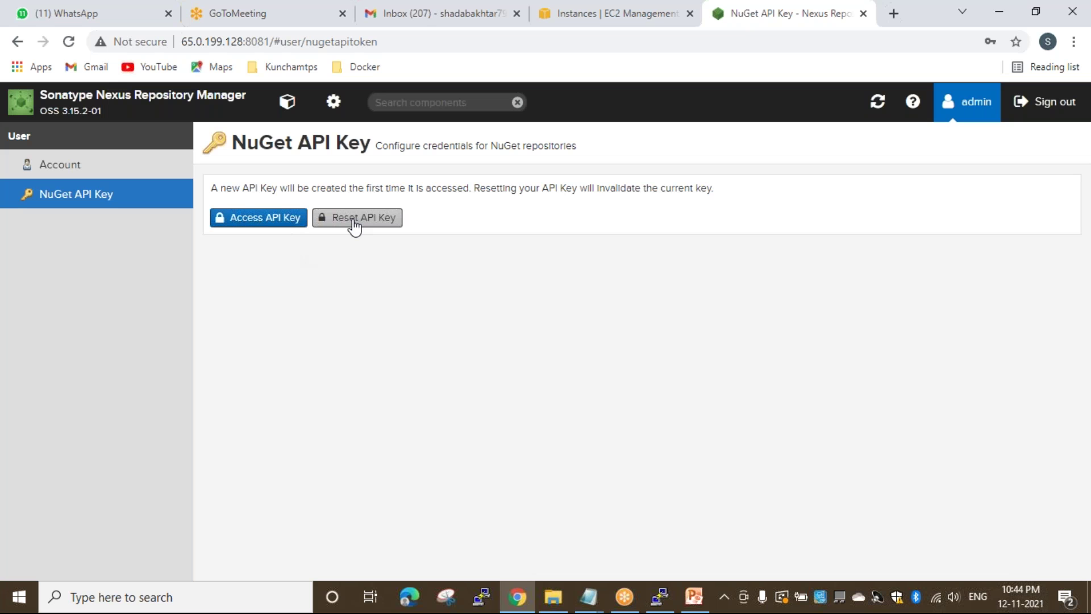
pyautogui.click(354, 219)
pyautogui.click(529, 391)
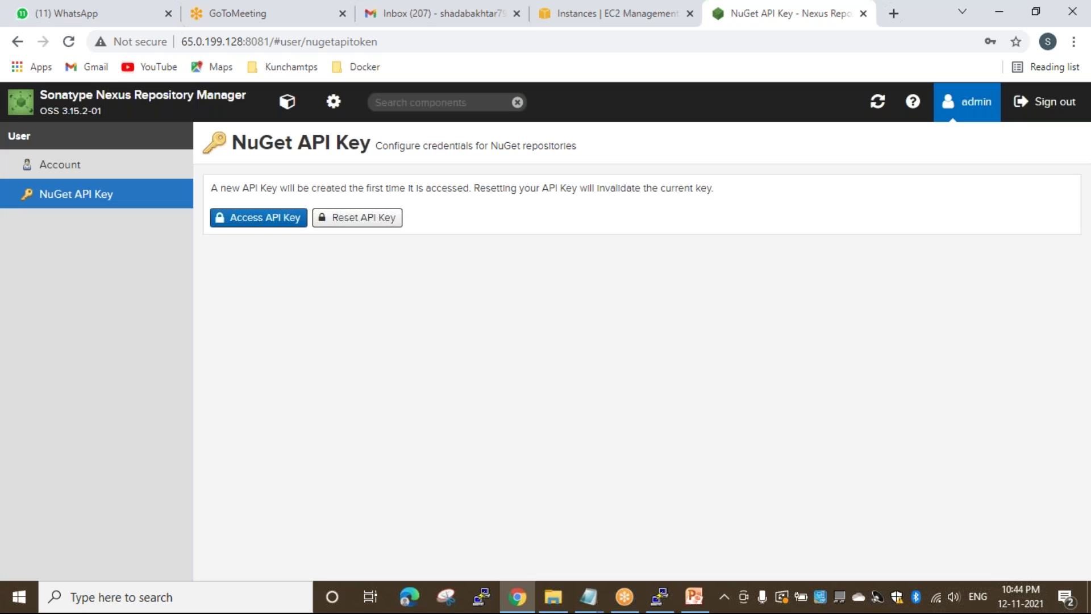
pyautogui.click(64, 163)
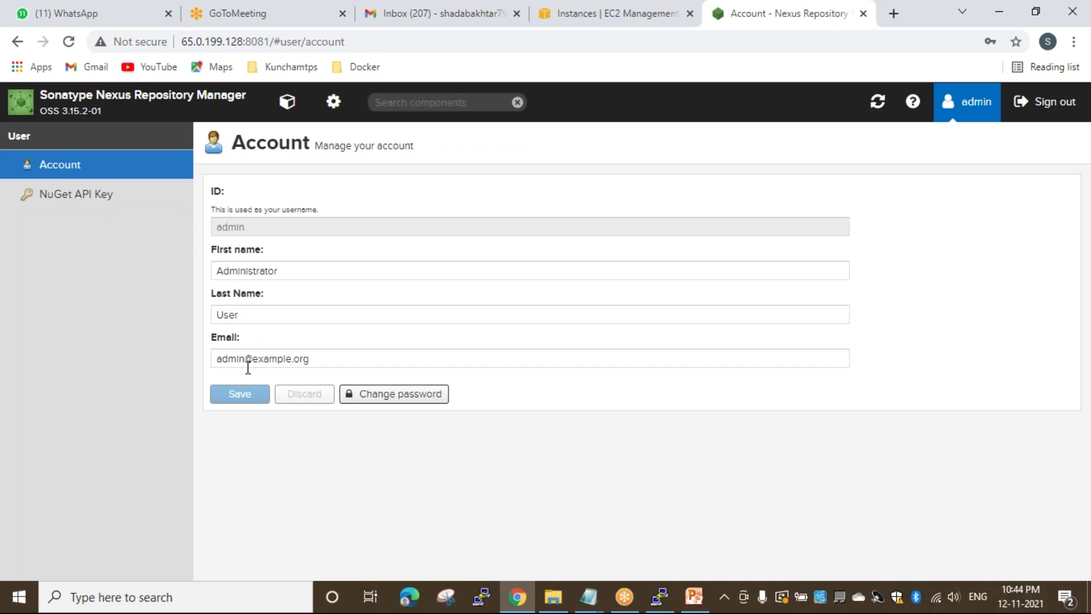